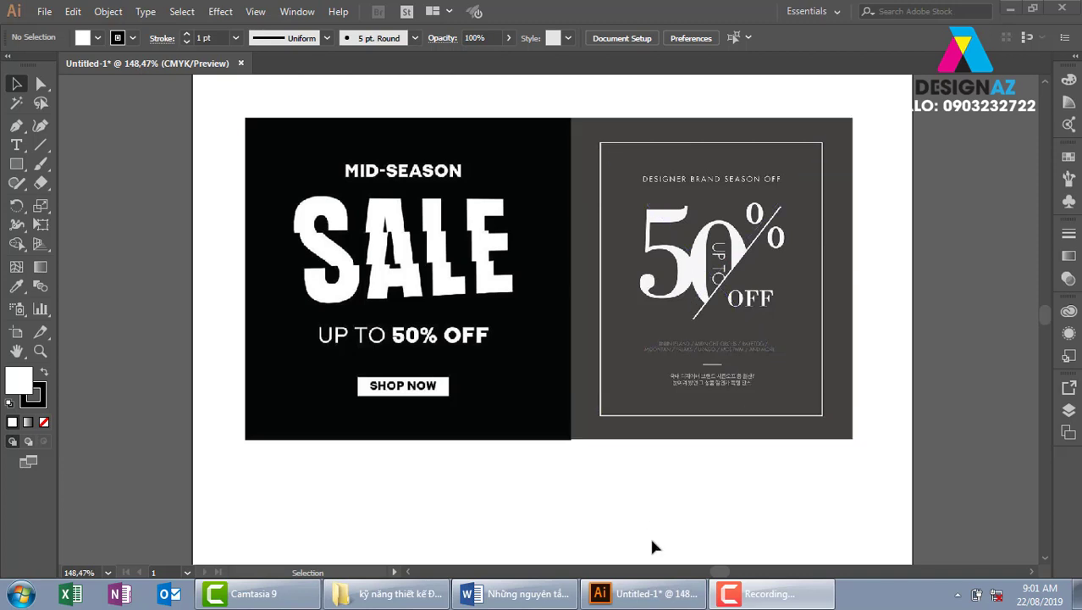
Step: Back in the Illustrator banner, place Lorem ipsum placeholder text below the artboard
click(512, 594)
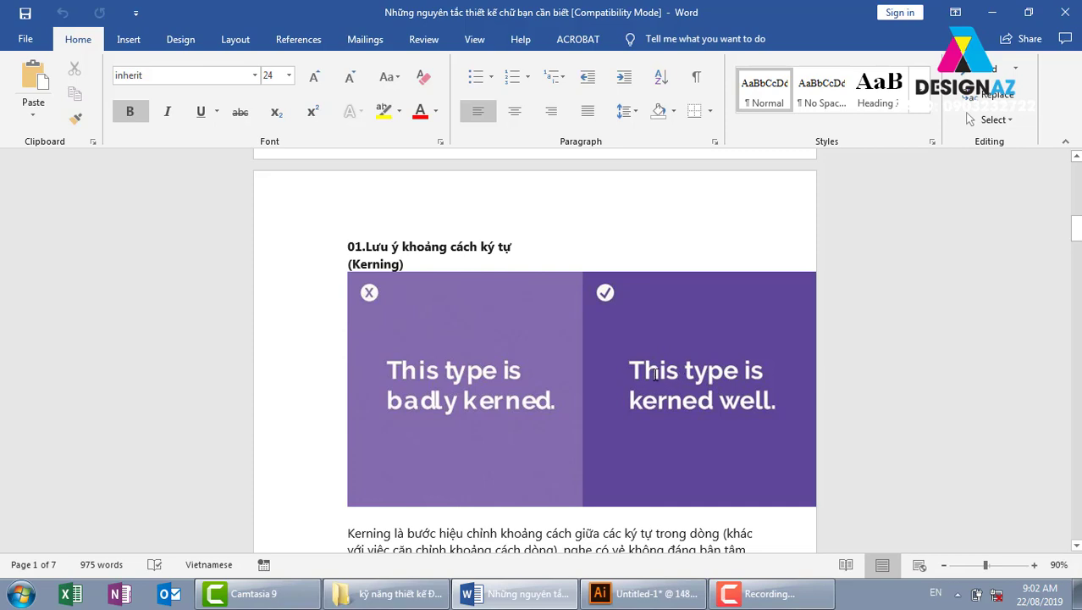
mouse_move(582, 389)
click(643, 593)
click(16, 145)
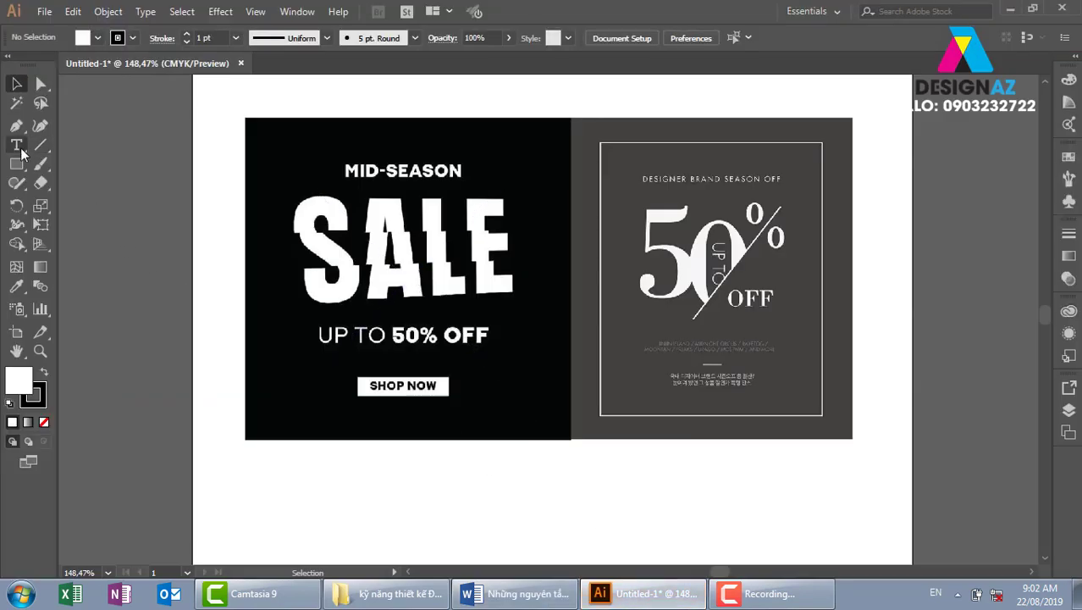
click(447, 498)
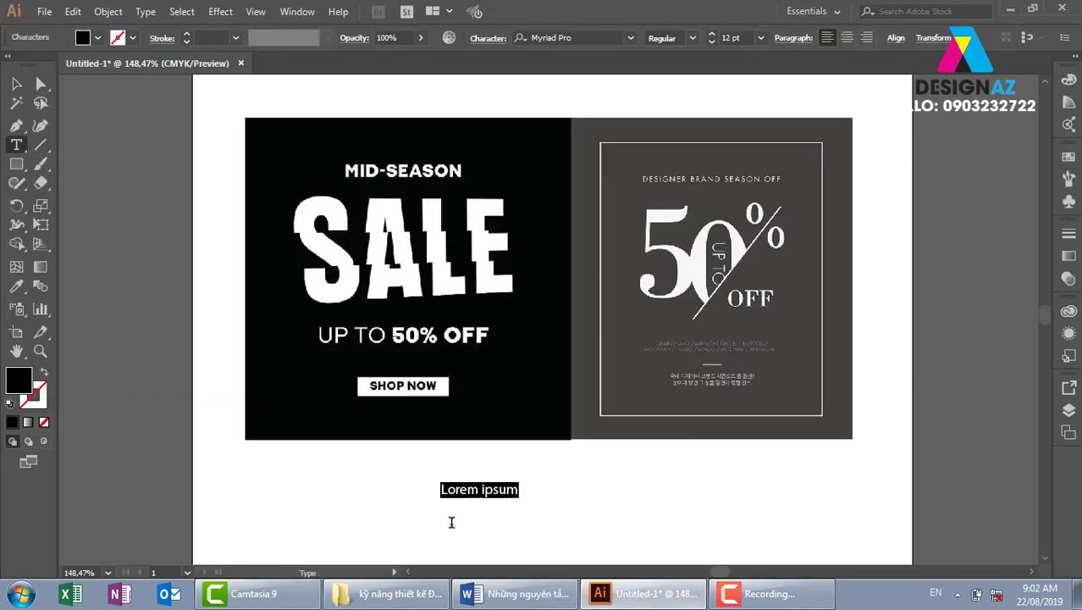
click(15, 84)
click(575, 512)
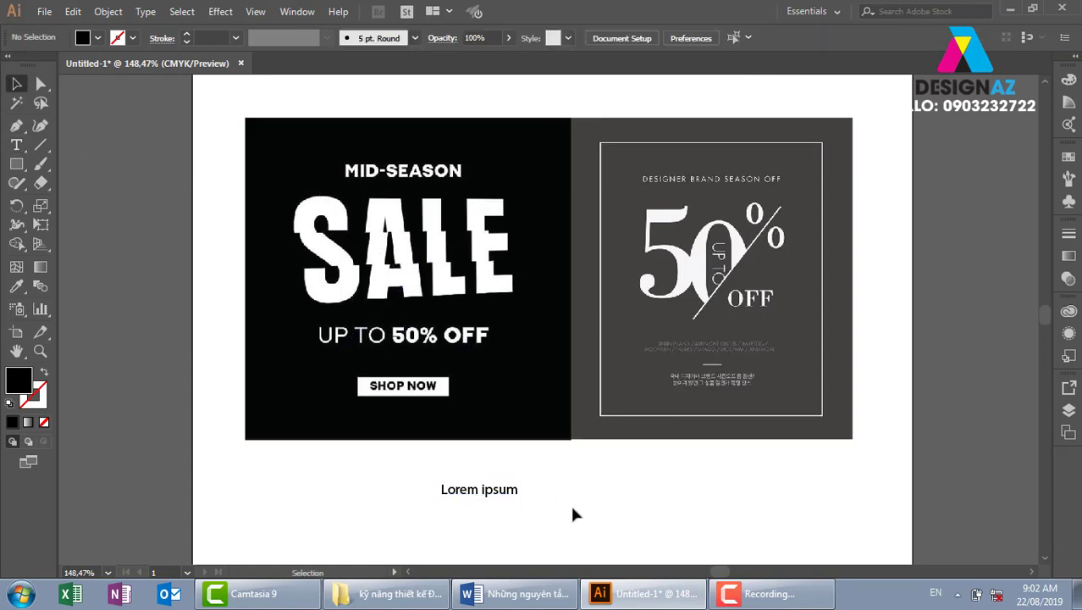
Step: Zoom in on the Lorem ipsum text, select it and bring up the Character panel
key(z)
drag(379, 447, 623, 540)
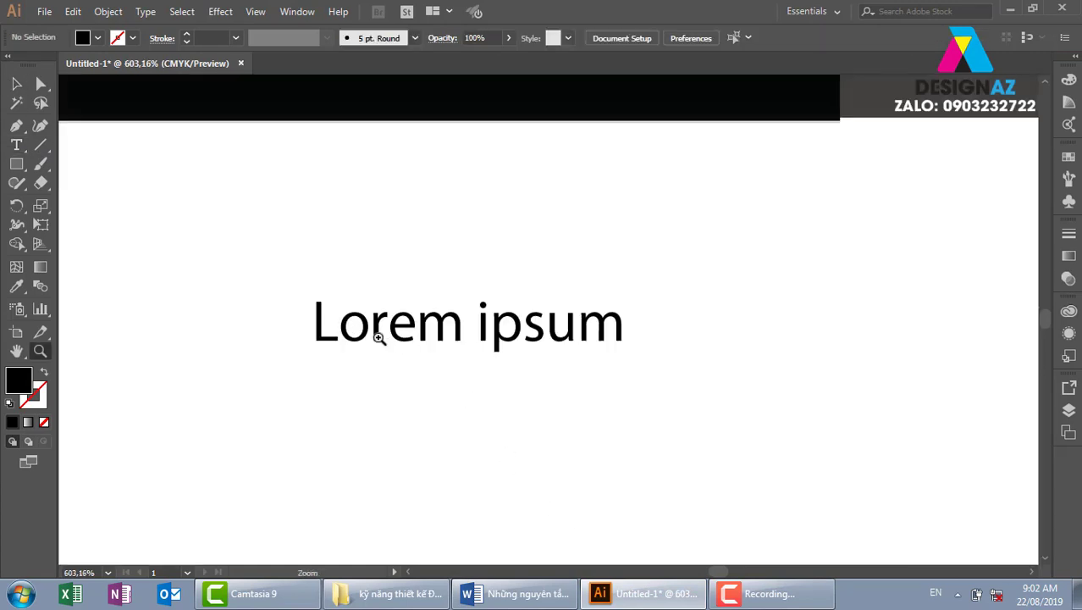
click(16, 84)
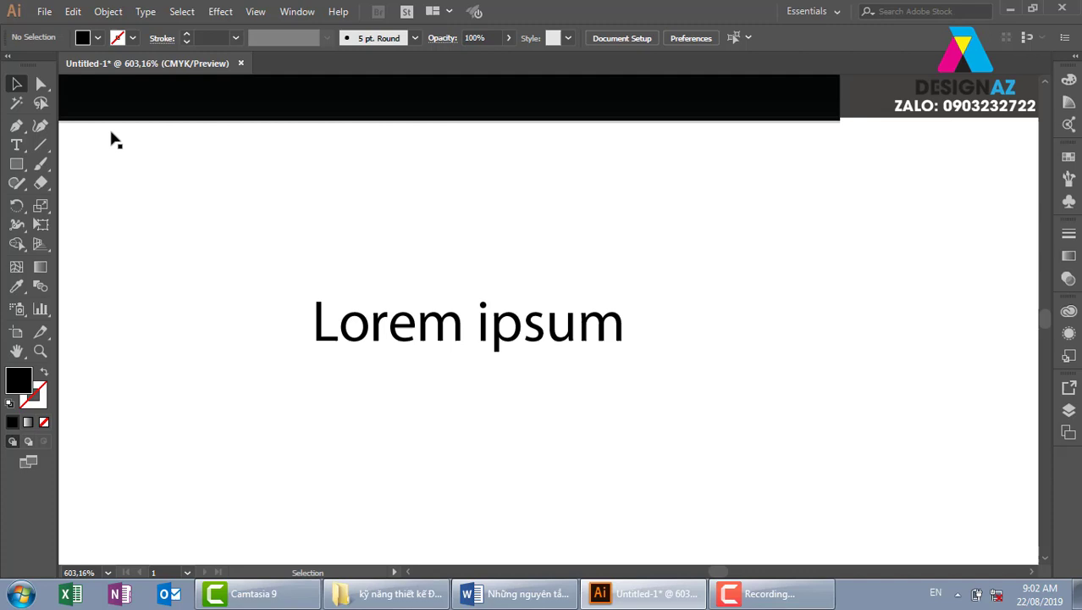
click(465, 337)
click(622, 269)
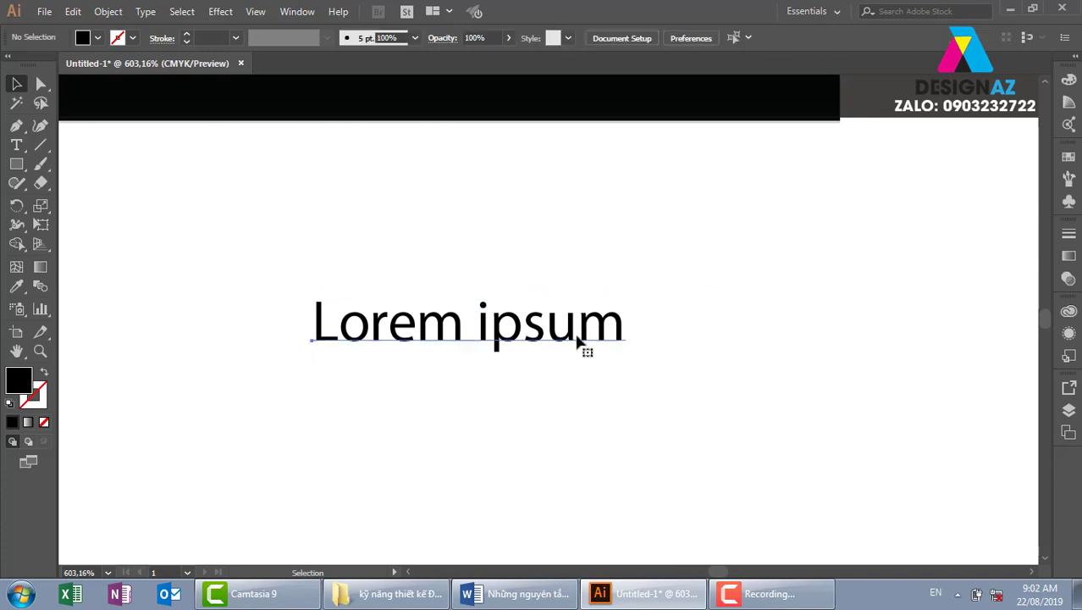
click(559, 322)
key(ctrl+t)
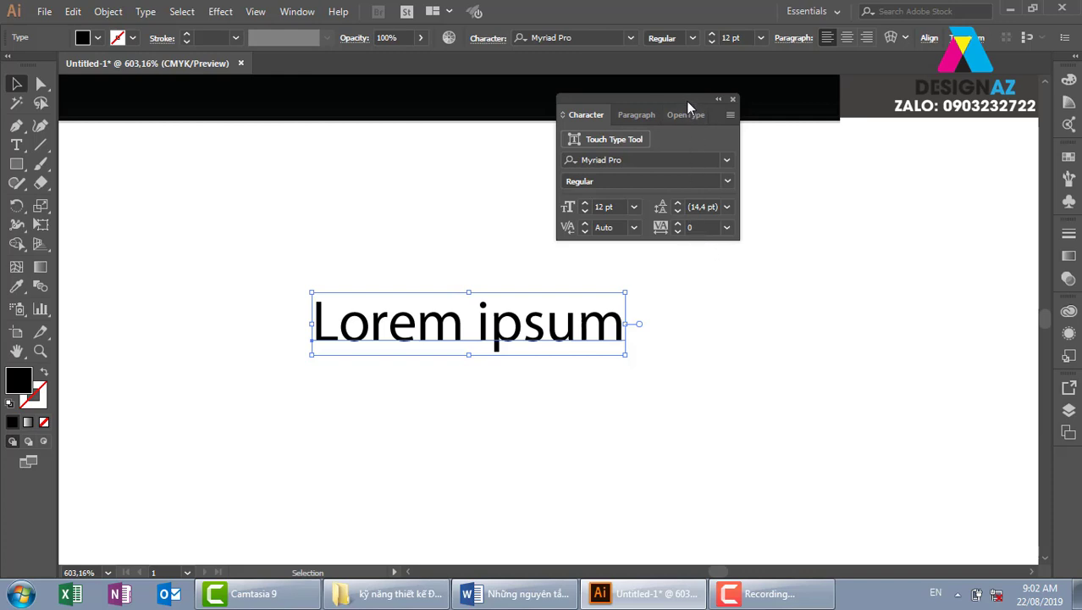
Step: Move the Character panel clear of the text and show all its options
drag(686, 101, 867, 178)
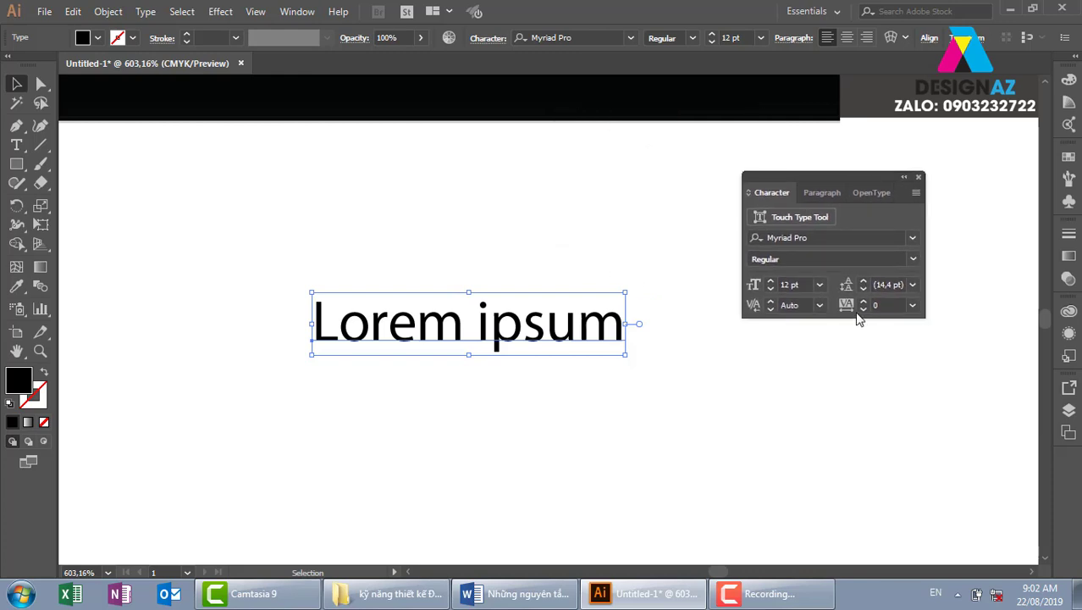
click(915, 193)
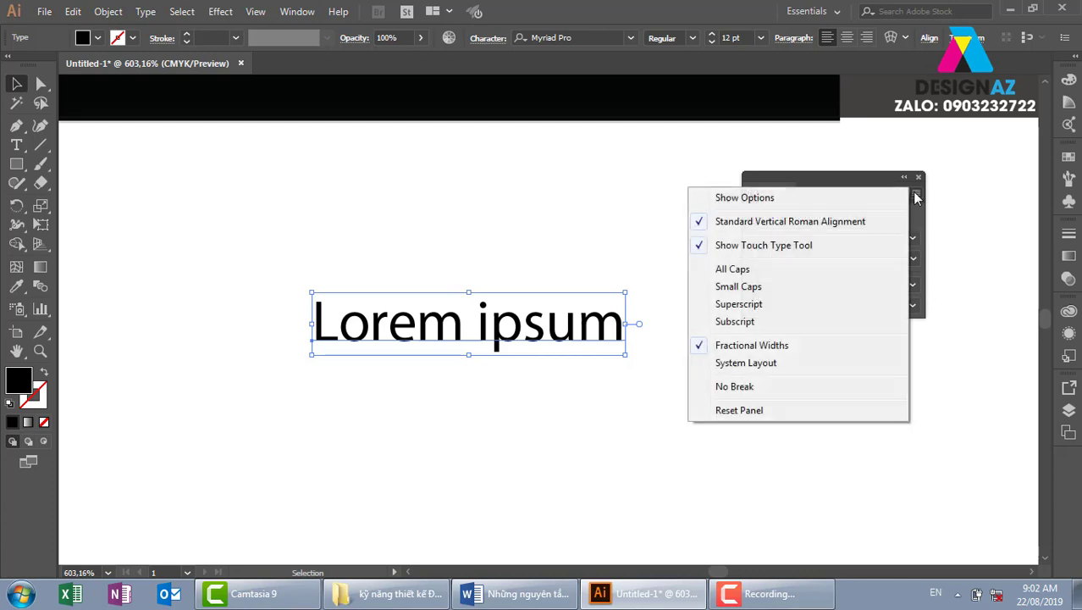
click(787, 199)
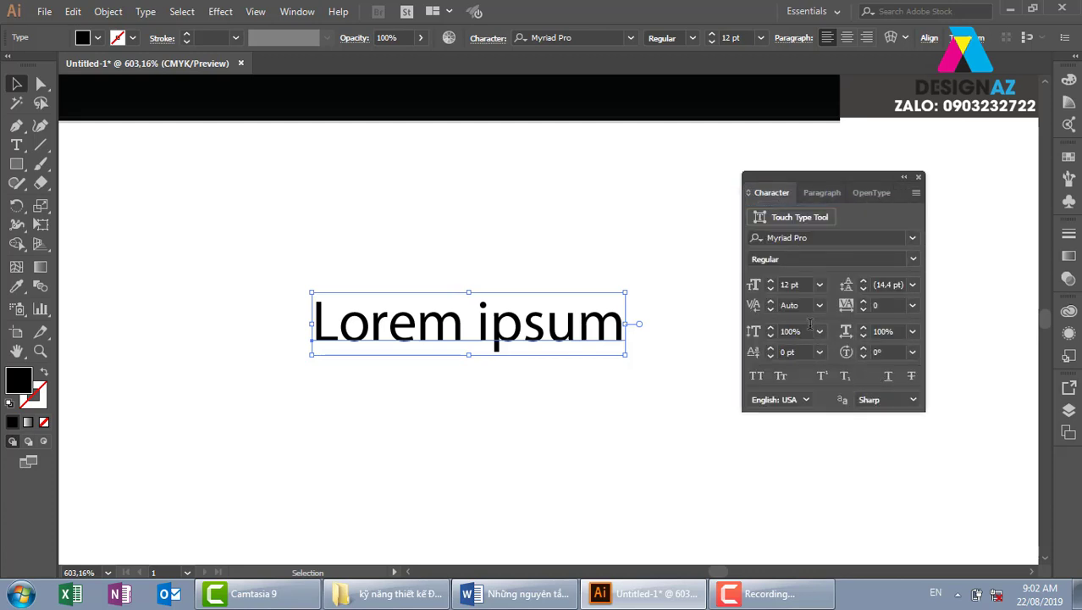
click(943, 398)
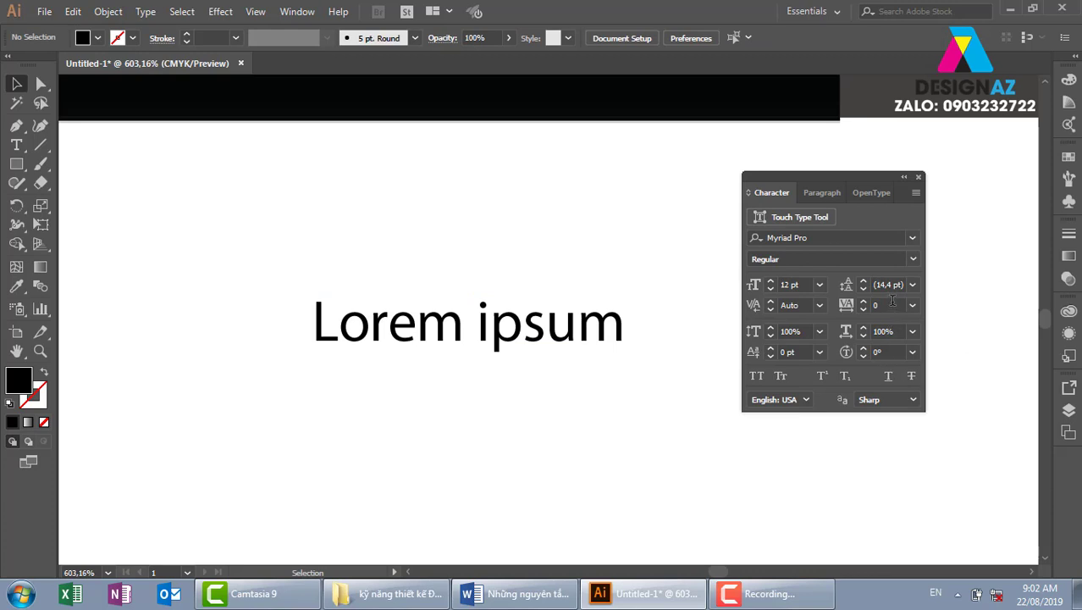
Step: Widen the Lorem ipsum tracking to 60, then 140, then delete the text
click(605, 332)
key(alt+Right)
key(alt+Right)
key(alt+Right)
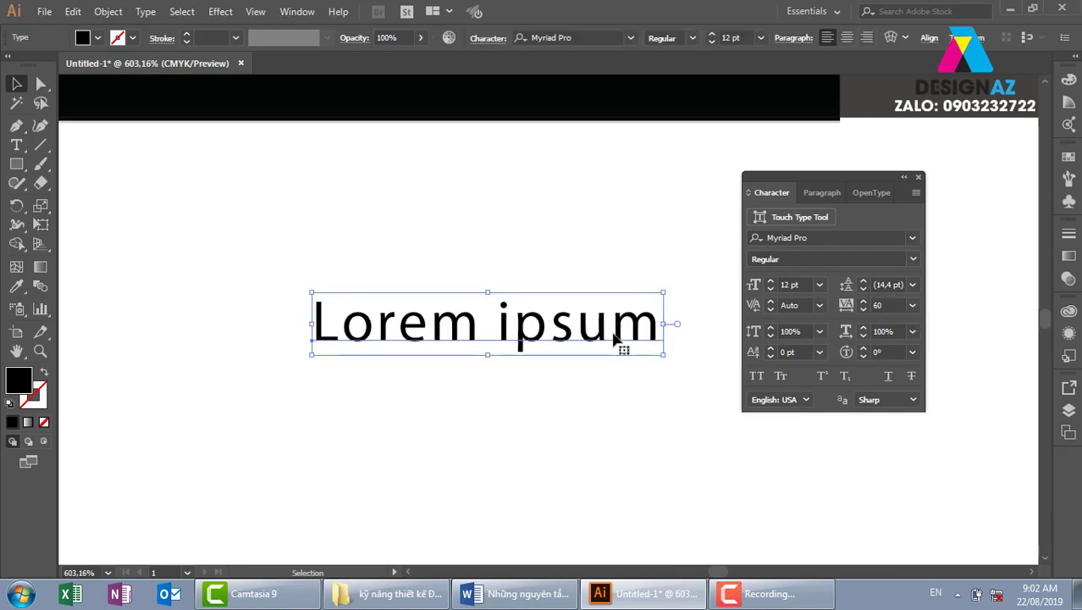
key(alt+Right)
key(alt+Right)
key(alt+Right)
key(alt+Right)
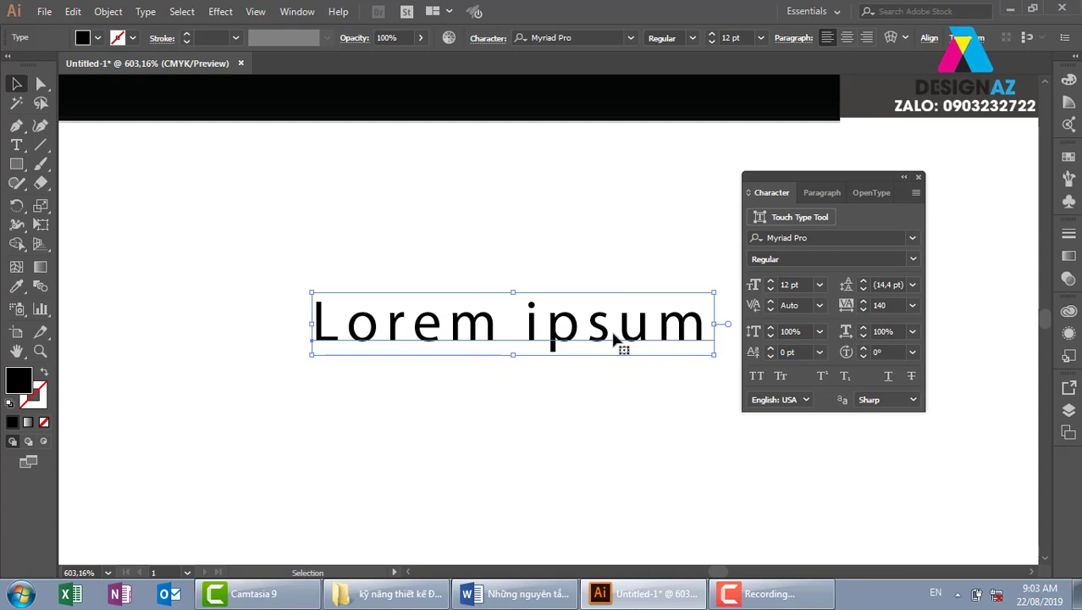
key(Delete)
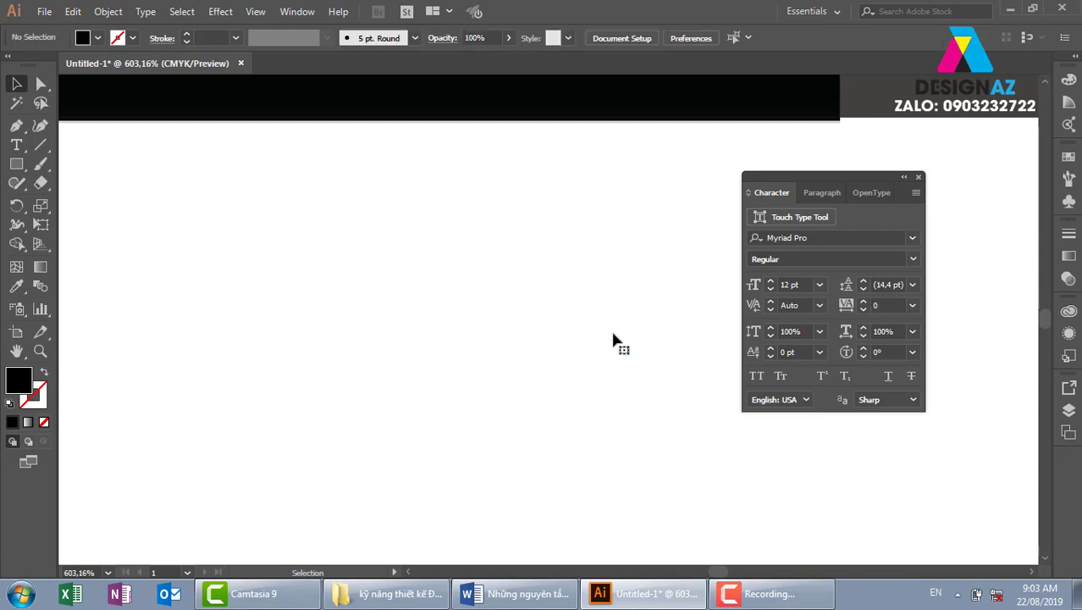
Step: Place a new Lorem ipsum point text and widen its tracking to 140
click(16, 145)
click(309, 255)
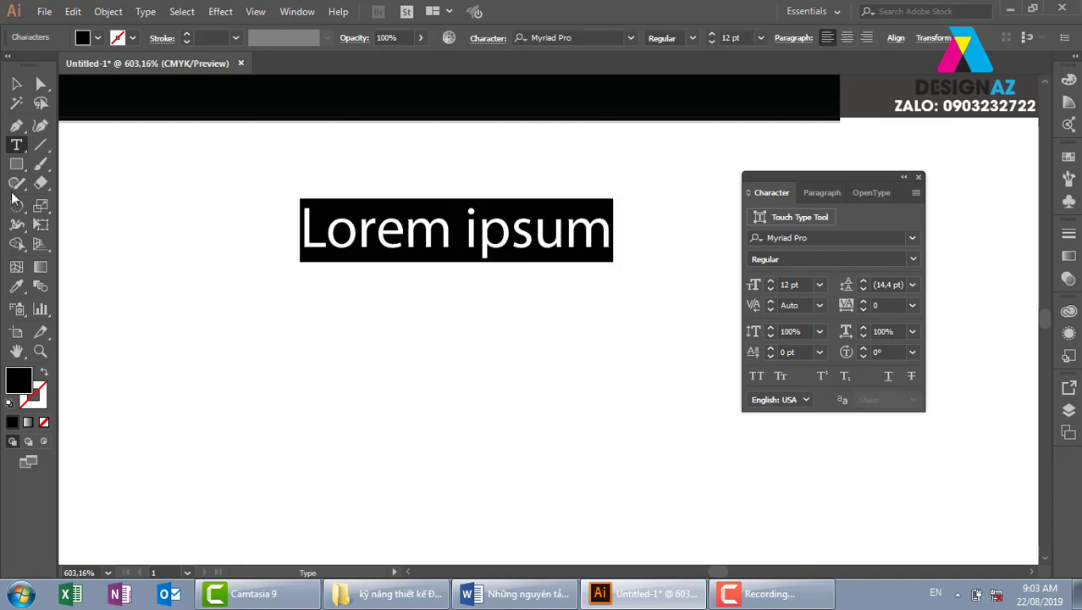
key(Escape)
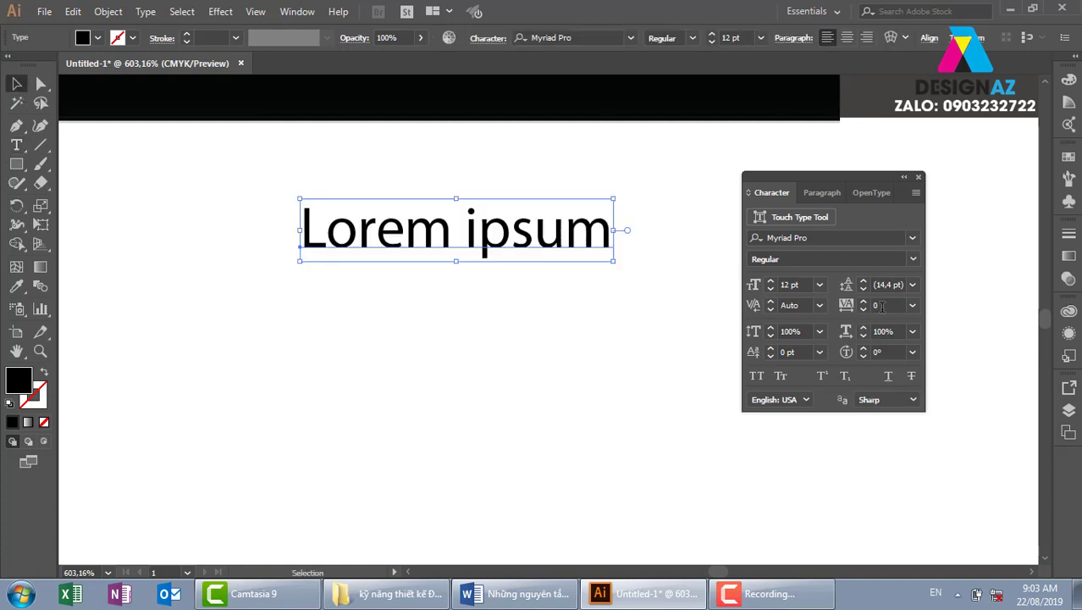
key(alt+Right)
key(alt+Right)
key(alt+Right)
key(alt+Right)
key(alt+Right)
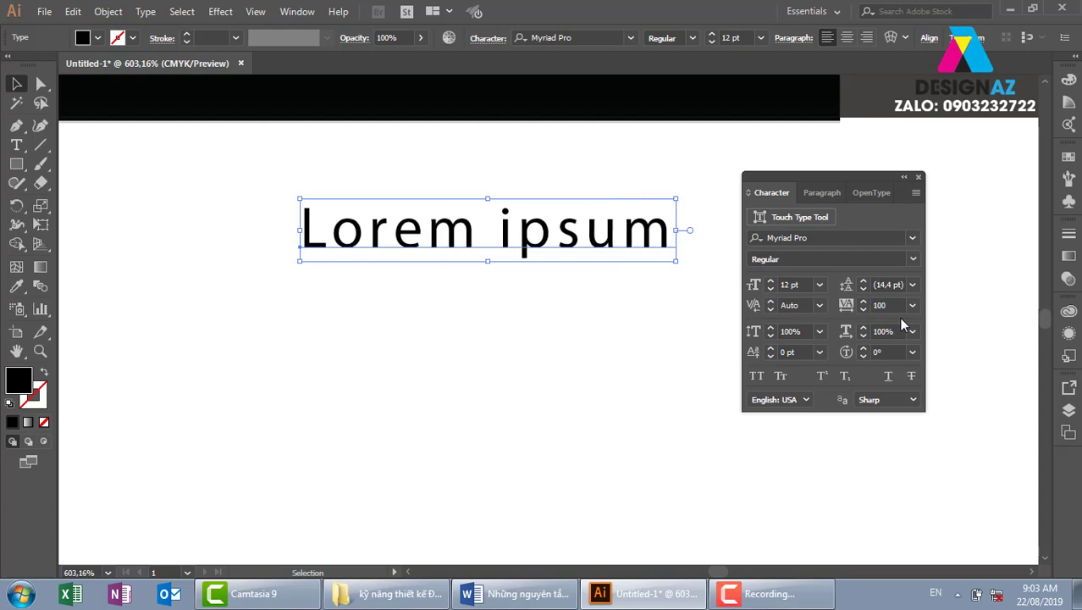
key(alt+Right)
key(alt+Right)
Step: Move the text slightly down and left, and set its tracking to 0
click(787, 437)
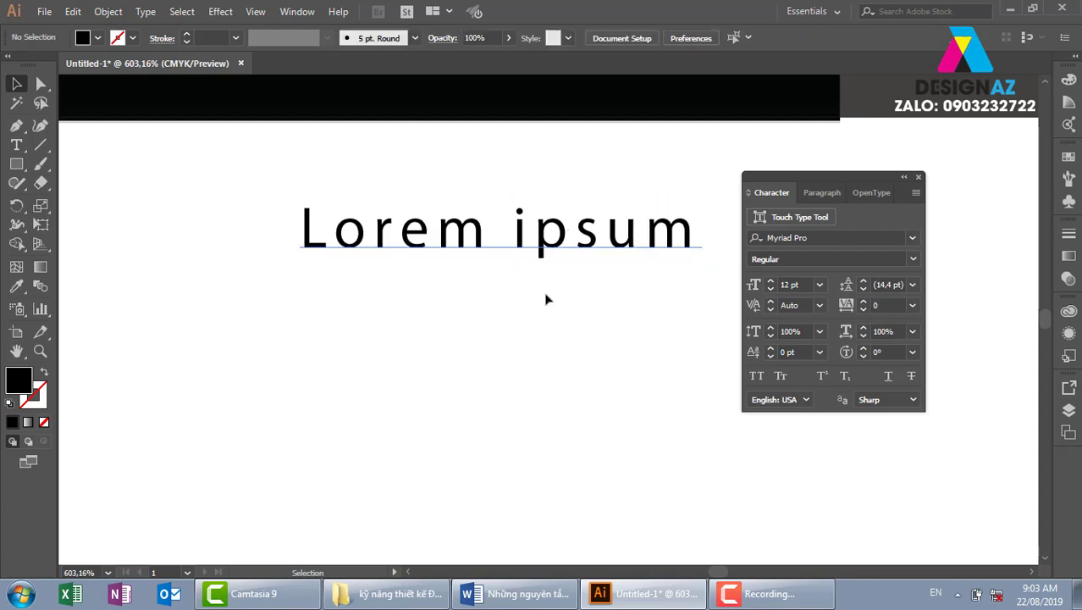
drag(547, 241, 524, 309)
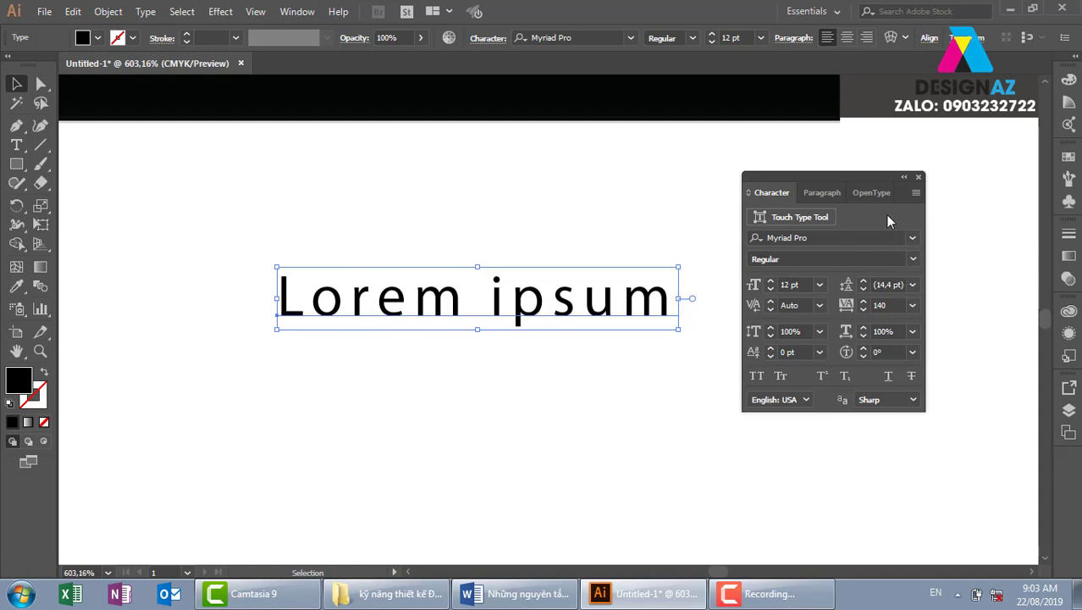
click(867, 305)
text(0)
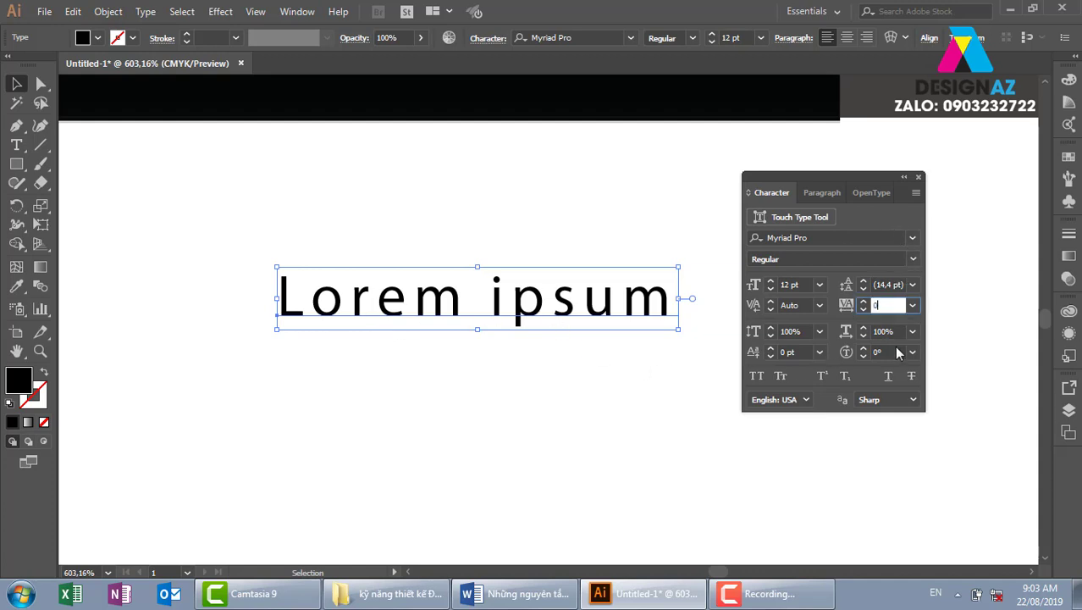
key(Return)
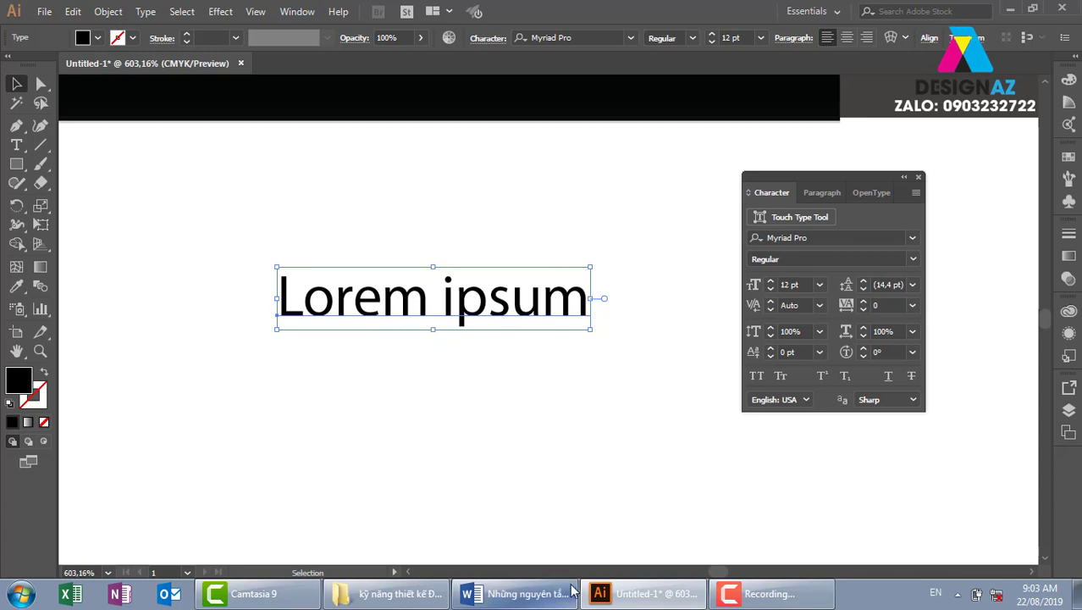
Step: In the Word article, scroll to section 02's low- versus high-contrast type example
click(518, 593)
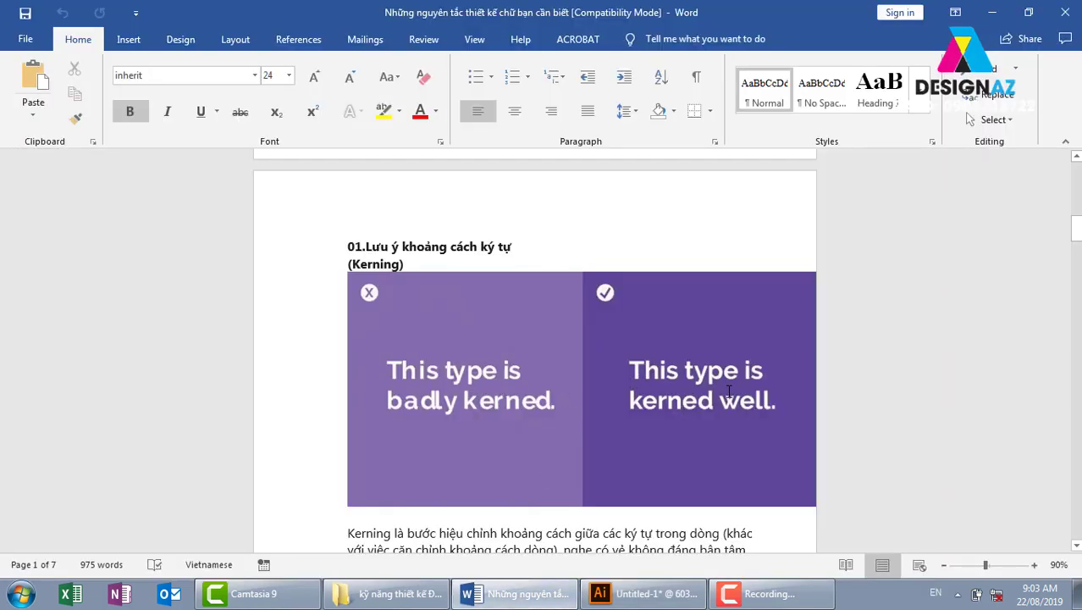
scroll(485, 389, down, 3)
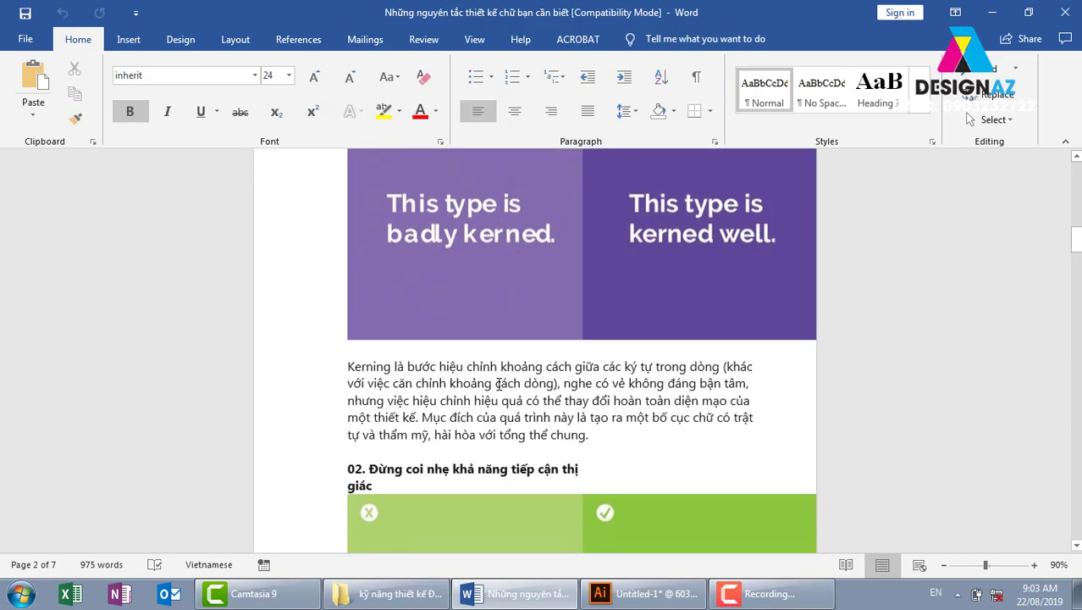
scroll(491, 386, down, 2)
scroll(498, 383, down, 3)
scroll(499, 383, down, 1)
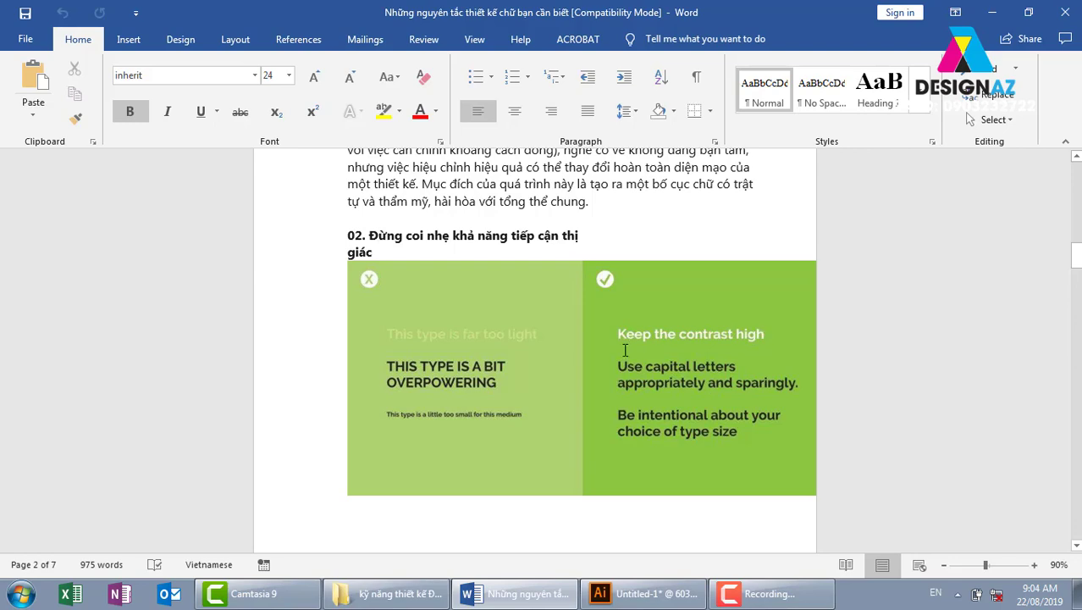
Step: Scroll past section 03 to section 04's flat versus prioritised birthday invitation example
scroll(625, 348, down, 3)
scroll(625, 349, down, 2)
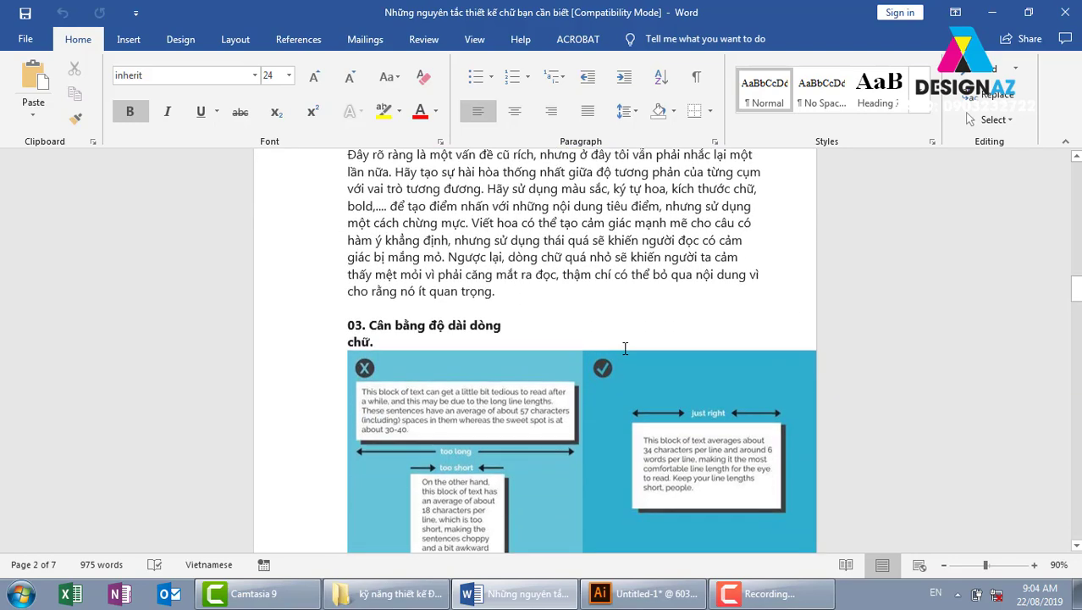
scroll(625, 349, down, 3)
scroll(625, 349, down, 1)
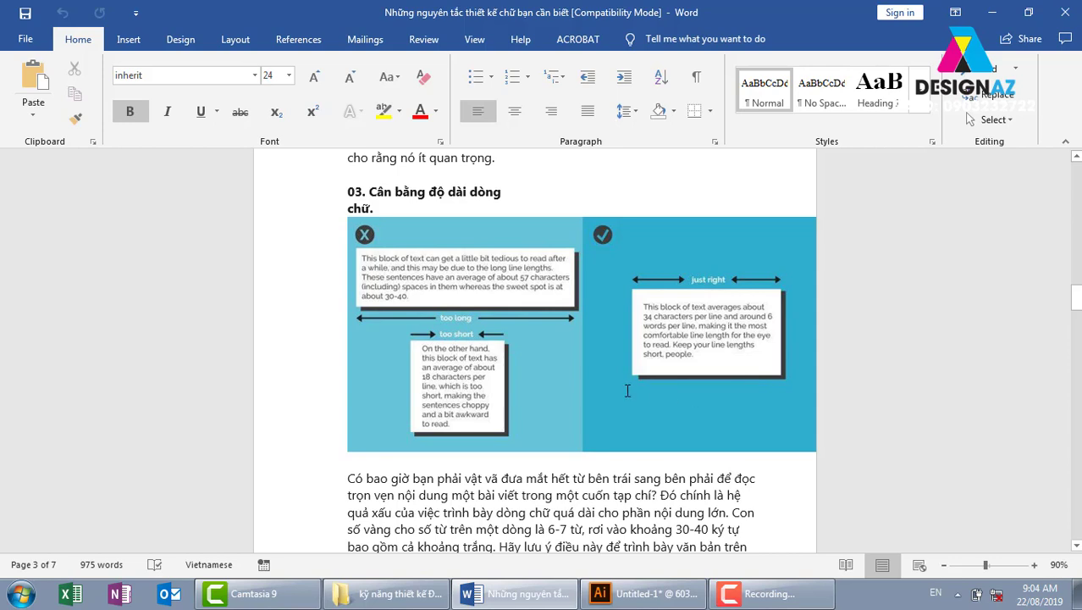
scroll(627, 391, down, 1)
scroll(627, 390, down, 3)
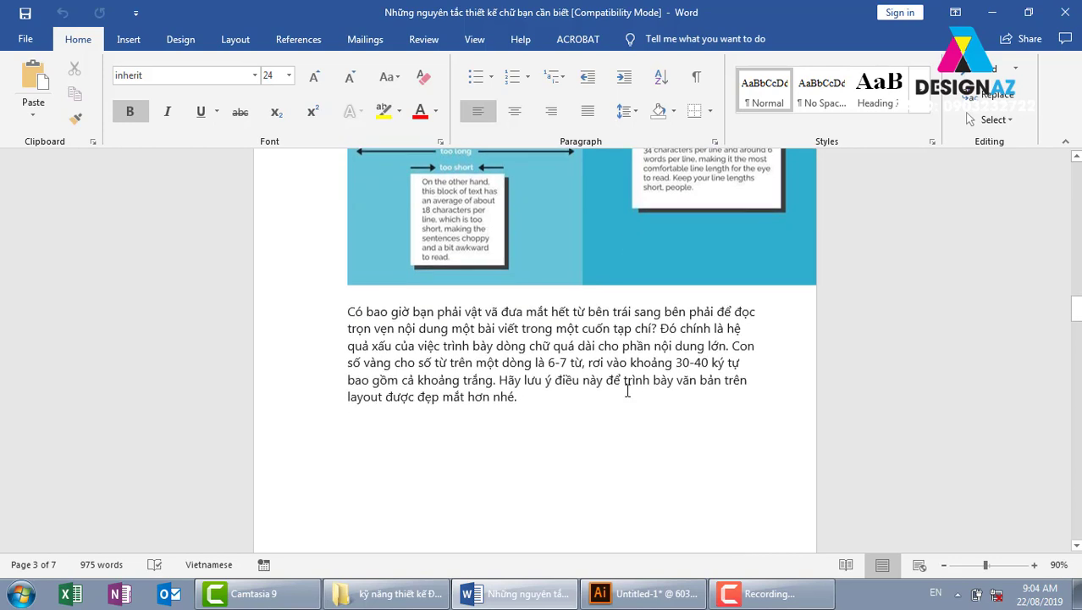
scroll(627, 390, down, 3)
scroll(627, 391, down, 2)
scroll(627, 390, down, 1)
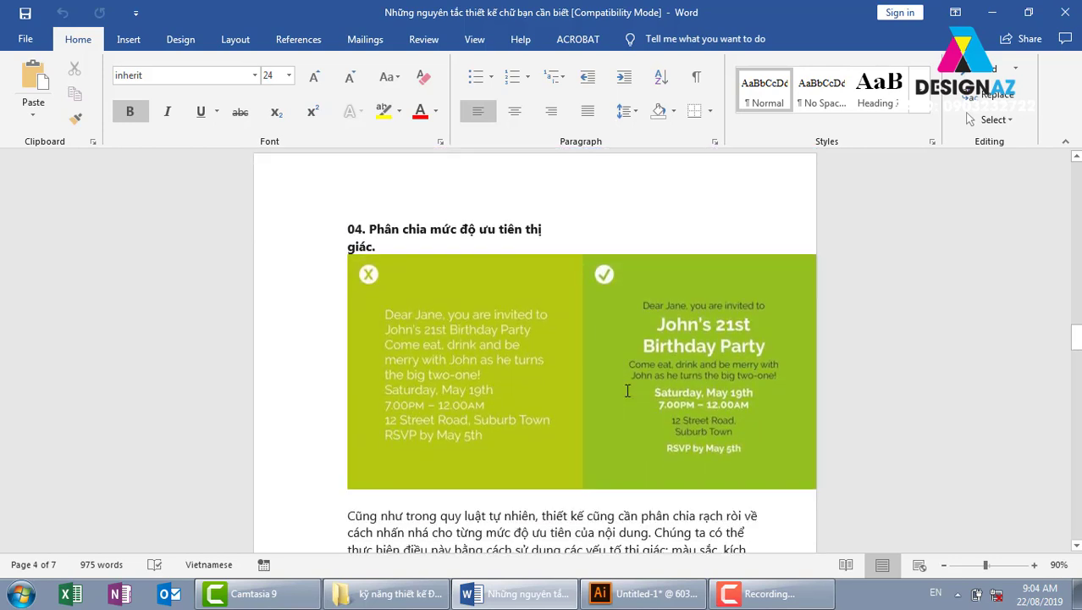
scroll(627, 390, down, 1)
scroll(627, 390, down, 1)
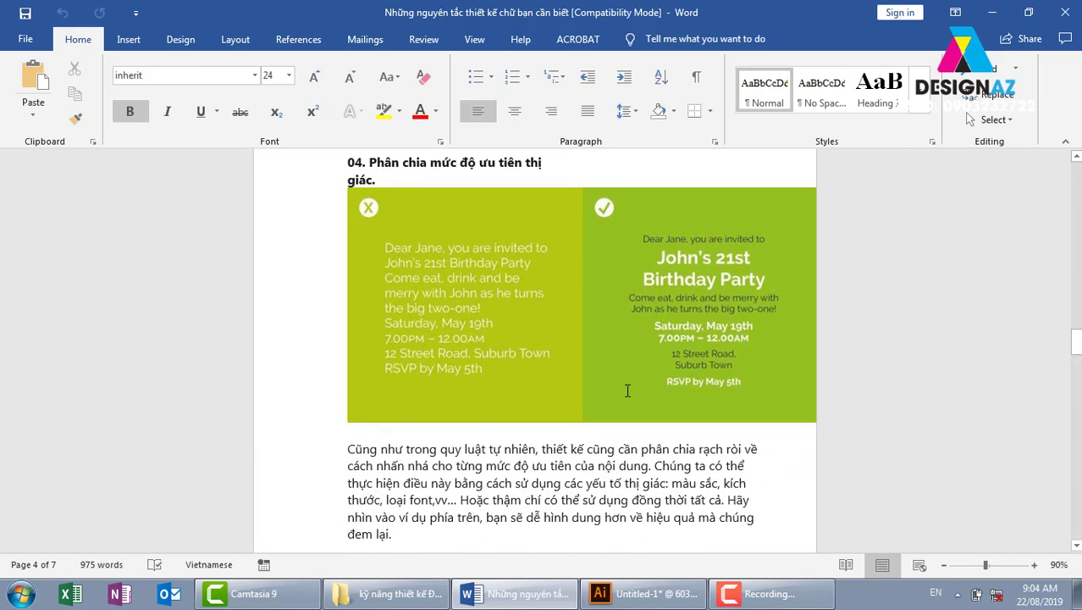
scroll(627, 390, up, 1)
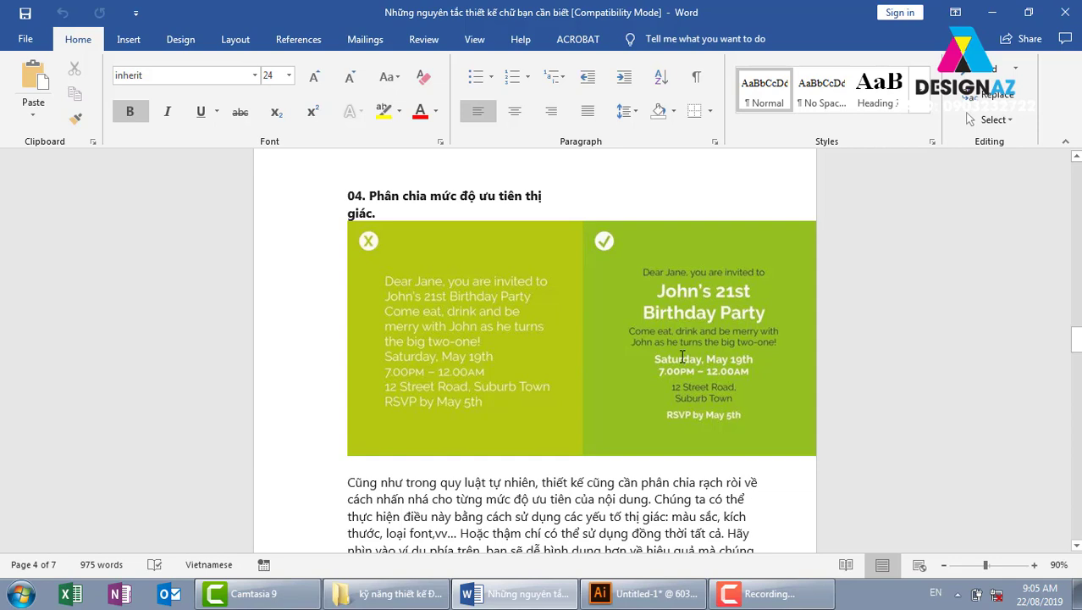
Step: Scroll down to section 05 on word spacing (Leading) and its comparison image
scroll(682, 357, down, 3)
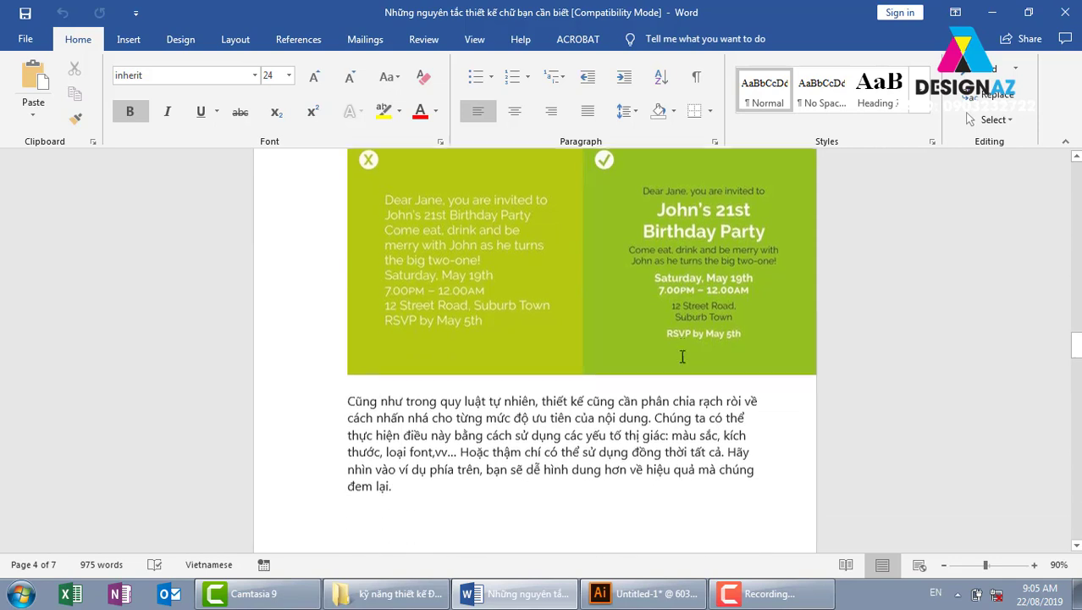
scroll(683, 357, down, 2)
scroll(683, 356, down, 3)
scroll(683, 357, down, 2)
scroll(683, 356, down, 3)
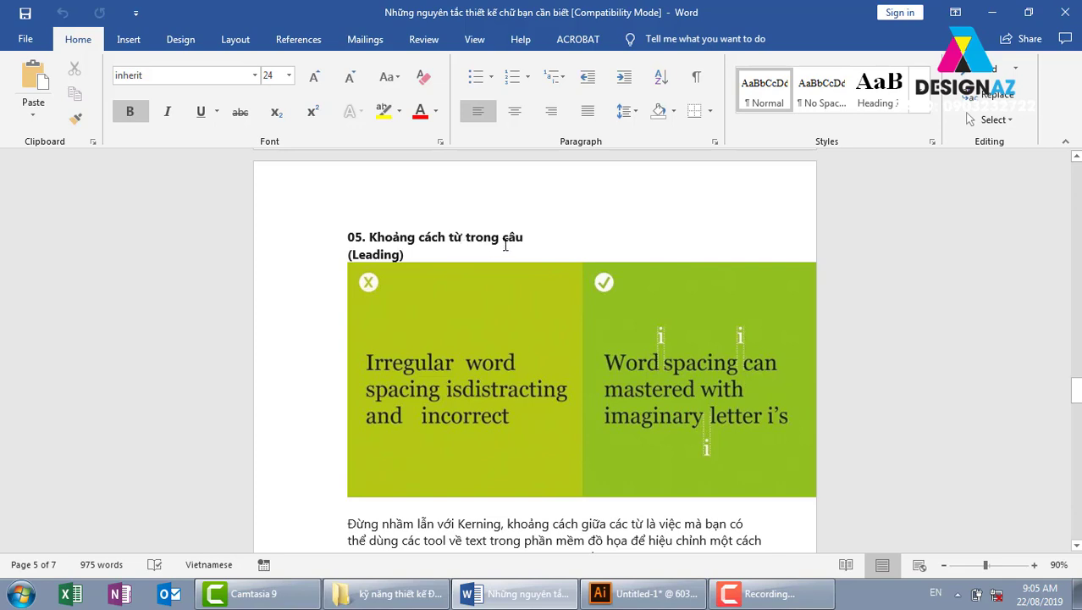
scroll(519, 325, down, 1)
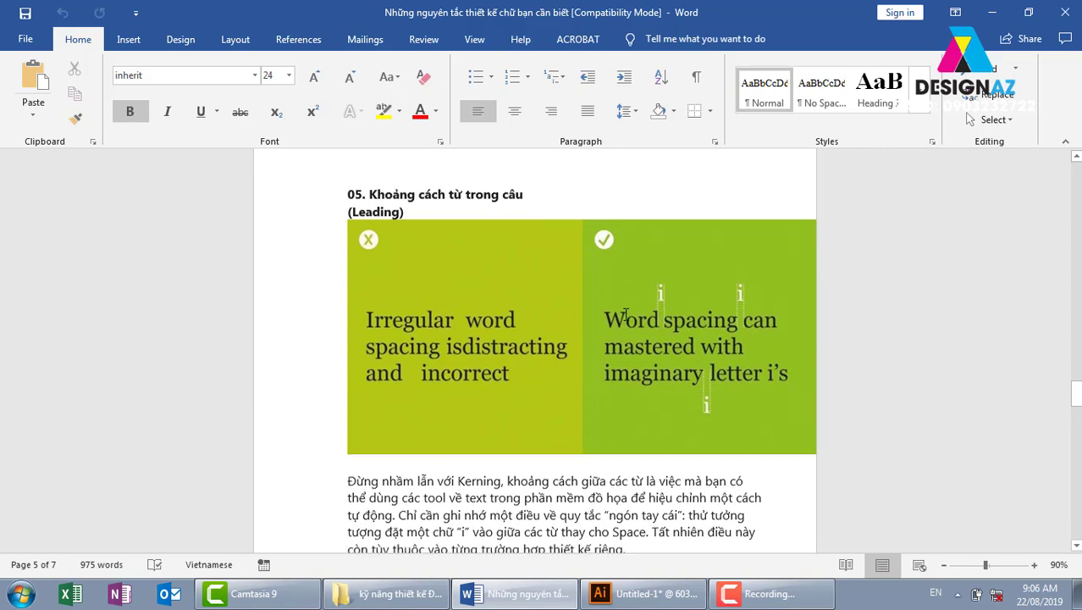
Step: Scroll to section 06 showing the Left, Right, Center and Justified alignment examples
scroll(625, 315, down, 3)
scroll(626, 315, down, 3)
scroll(626, 315, down, 3)
scroll(626, 315, down, 1)
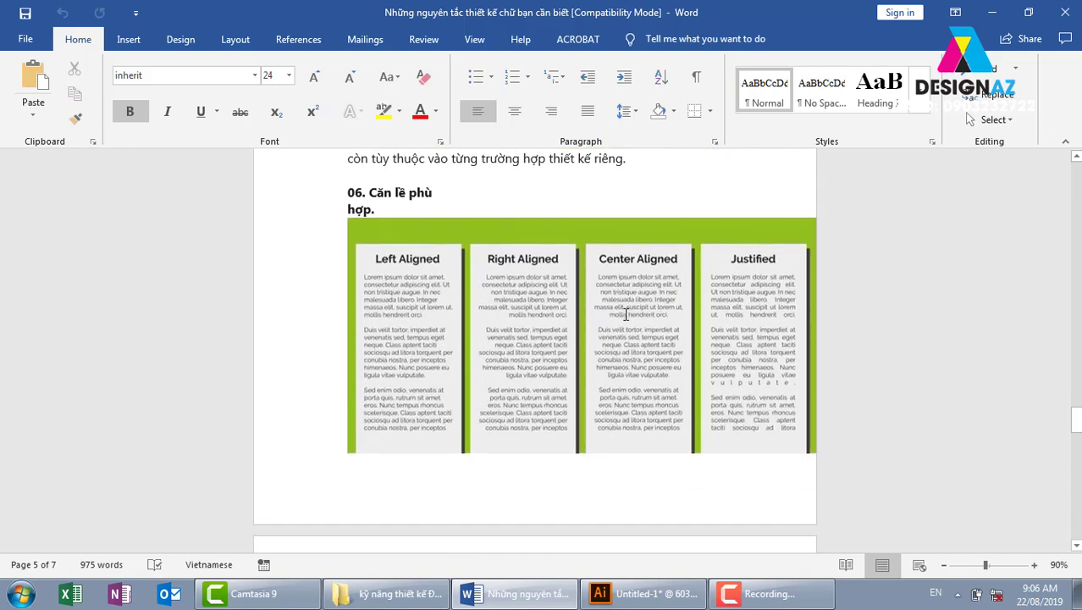
scroll(626, 315, down, 1)
scroll(625, 315, up, 1)
Step: In Illustrator, fill a text area below the Lorem ipsum heading with placeholder paragraph text, nudged into place
click(609, 592)
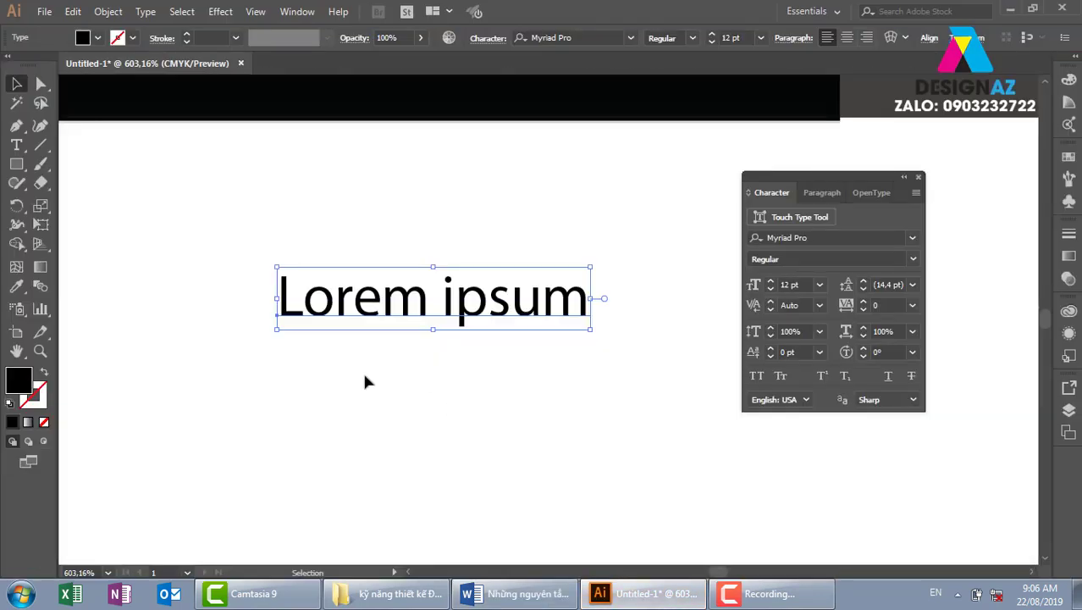
key(ctrl+minus)
key(ctrl+minus)
key(ctrl+minus)
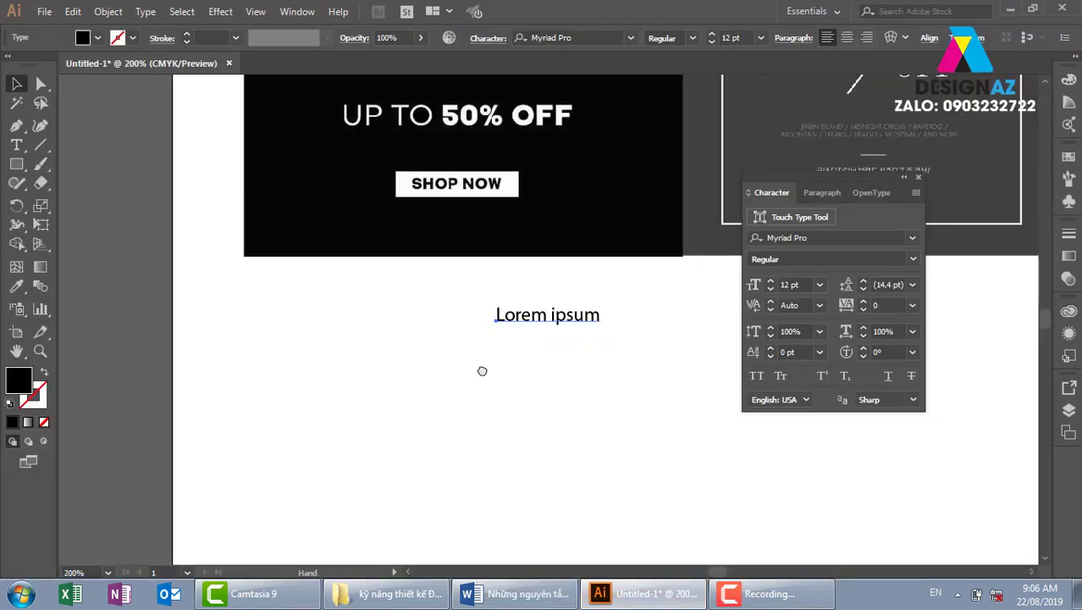
drag(482, 371, 501, 222)
key(t)
mouse_move(245, 179)
mouse_down()
mouse_move(456, 420)
mouse_move(586, 520)
mouse_up()
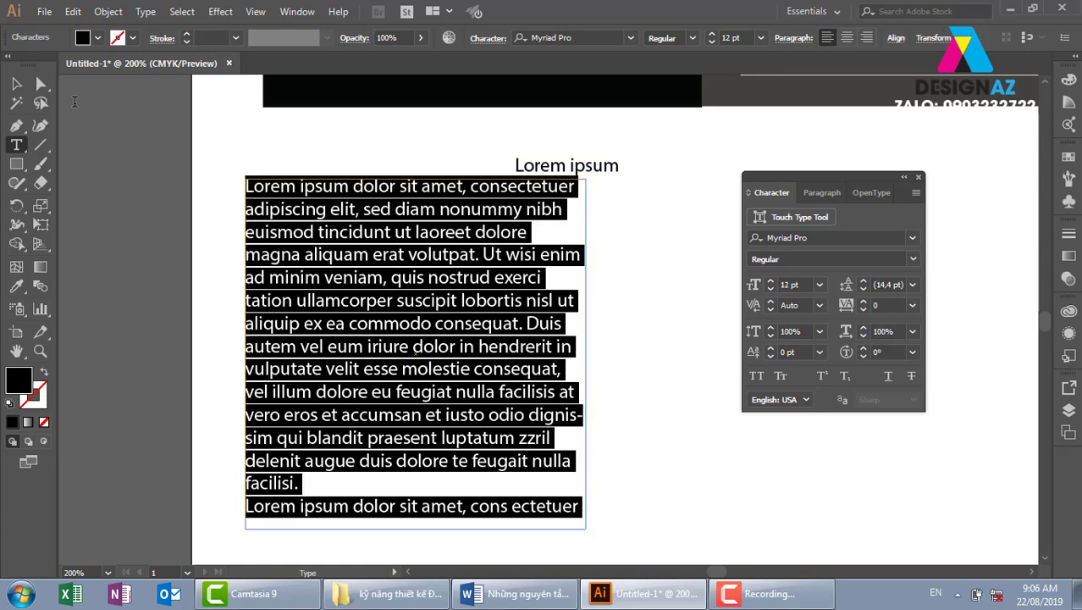
key(Escape)
drag(334, 326, 330, 342)
click(583, 313)
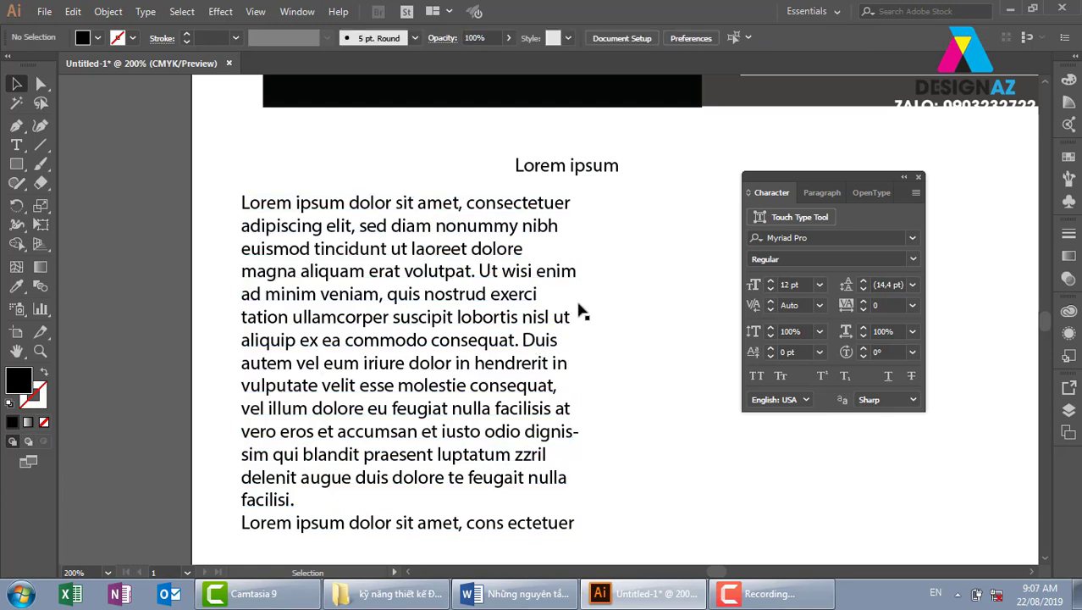
click(470, 271)
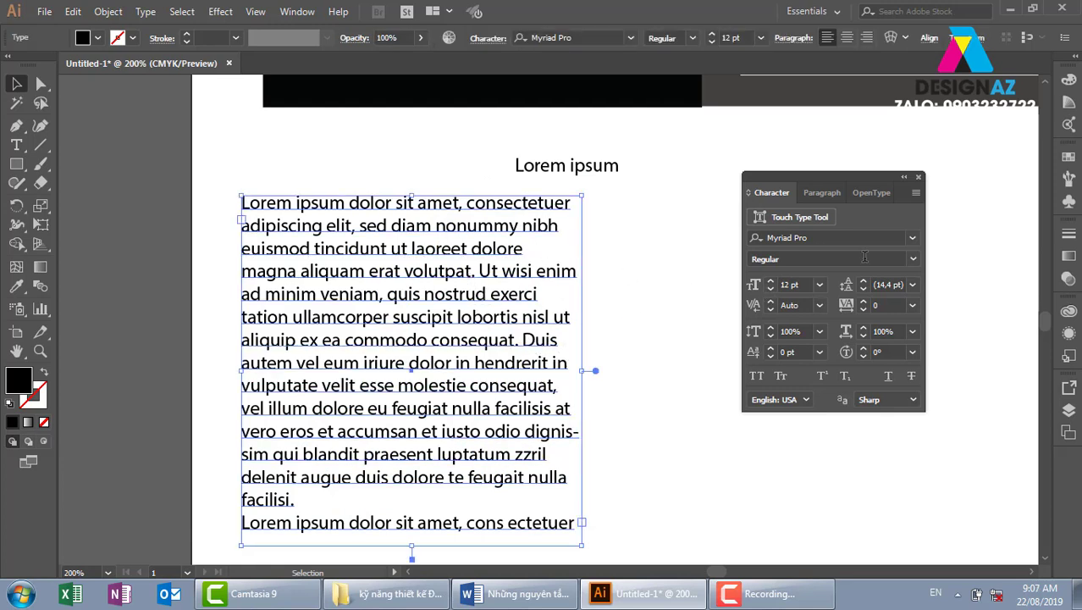
Step: Show the paragraph settings, try justify with last line left, then set the paragraph to left alignment
click(819, 193)
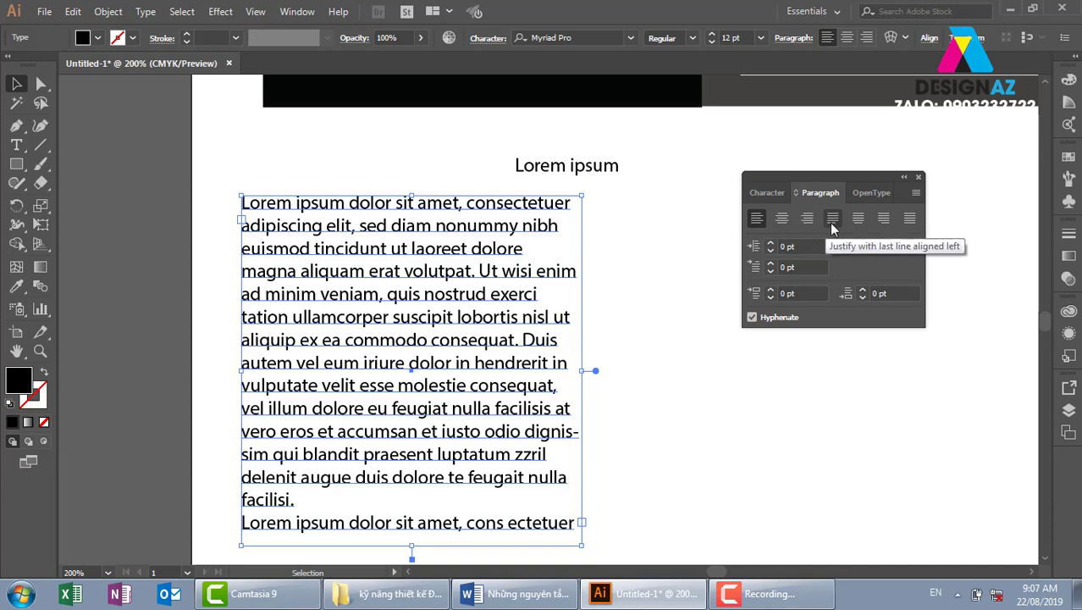
click(833, 219)
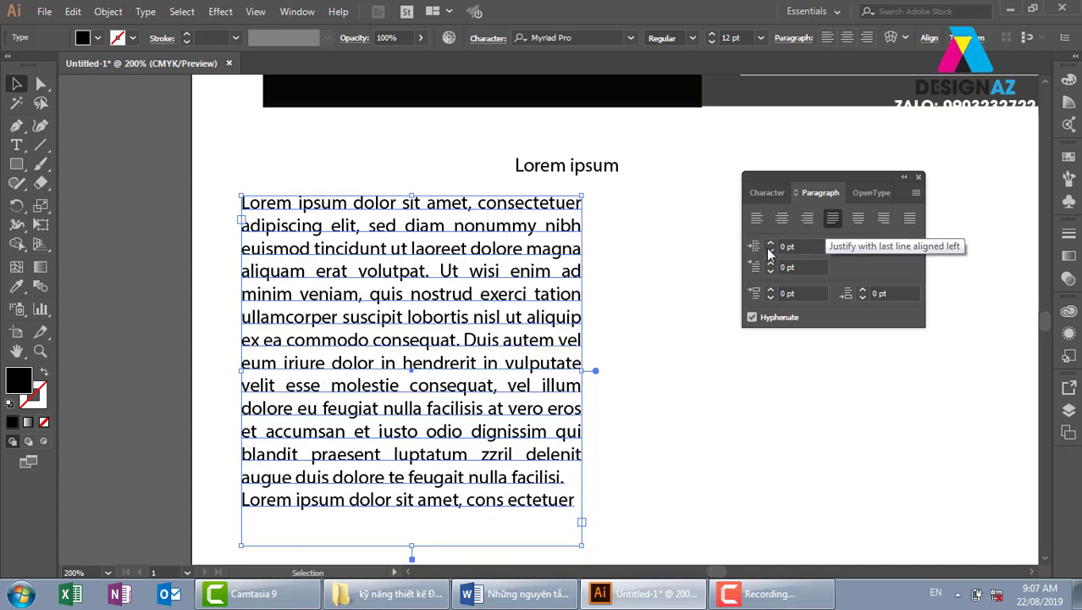
click(699, 322)
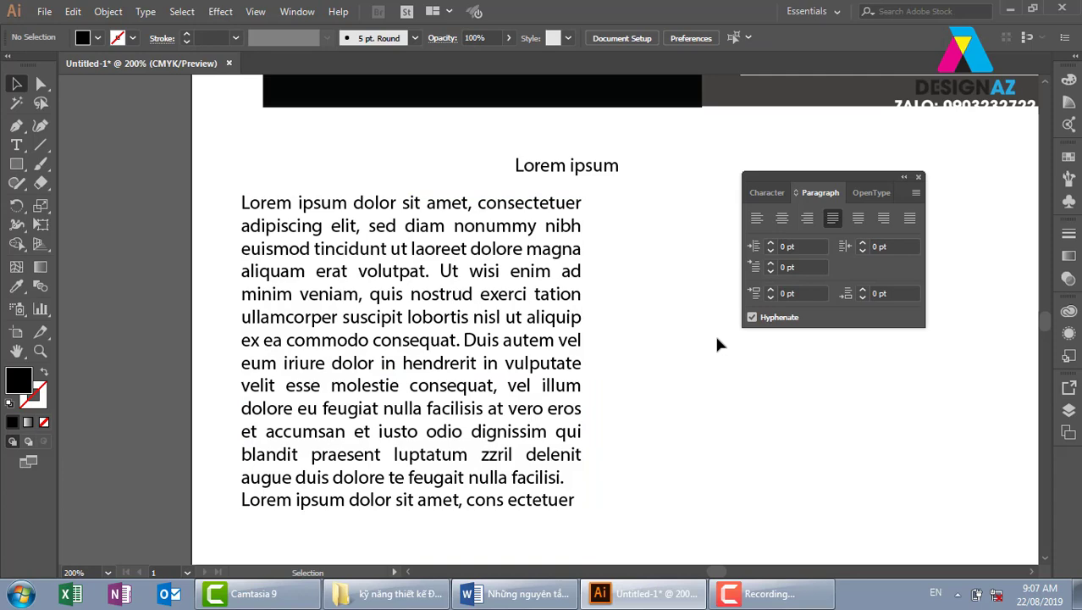
click(759, 219)
click(571, 364)
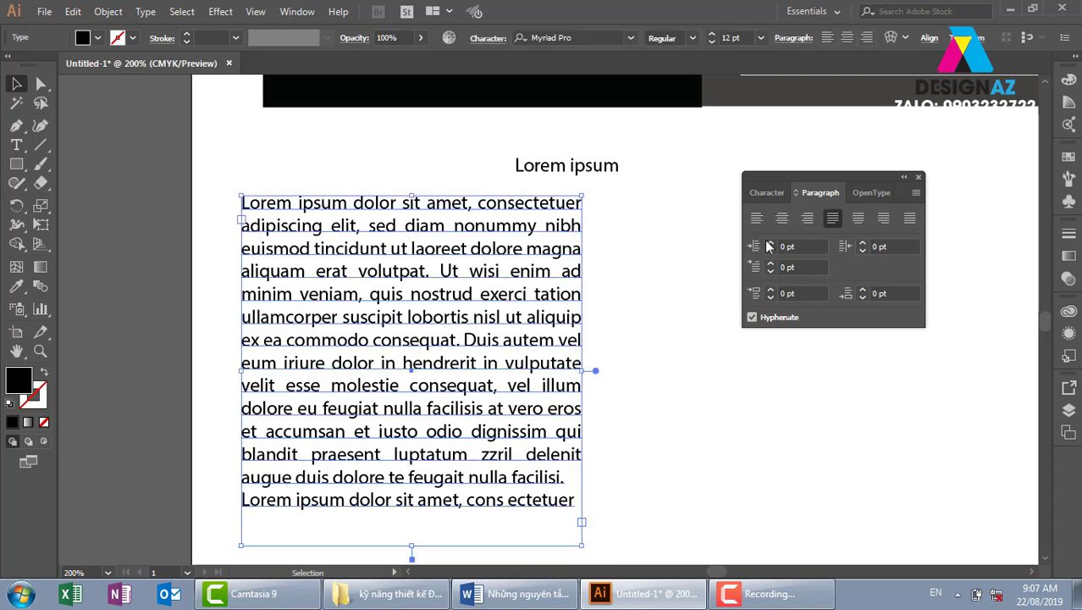
click(756, 218)
click(714, 315)
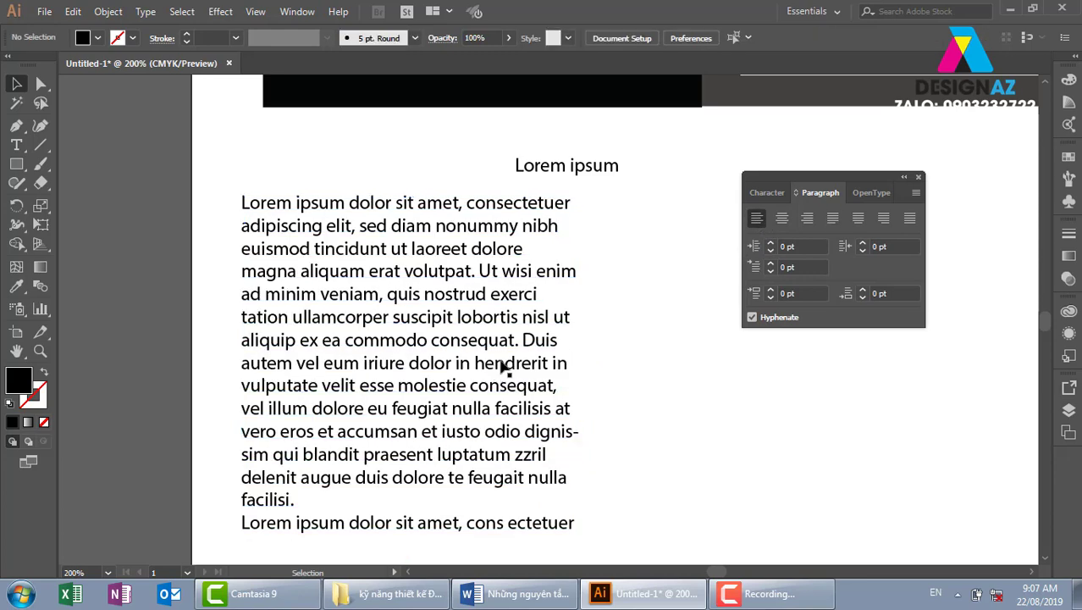
click(504, 362)
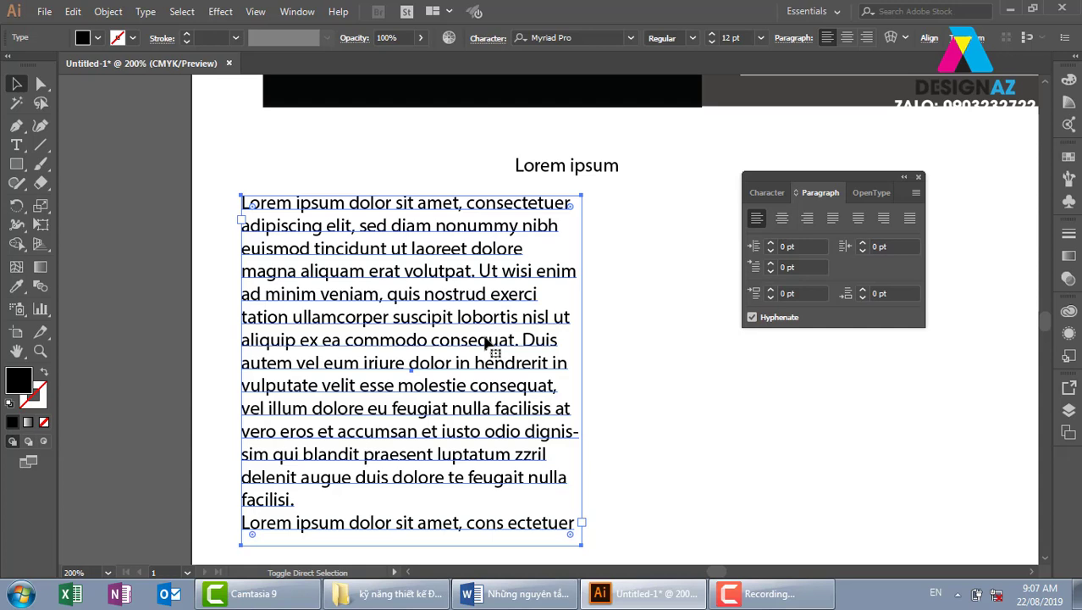
Step: Try right and center alignment, ending with the paragraph justified, last line left
key(ctrl)
key(ctrl+shift+r)
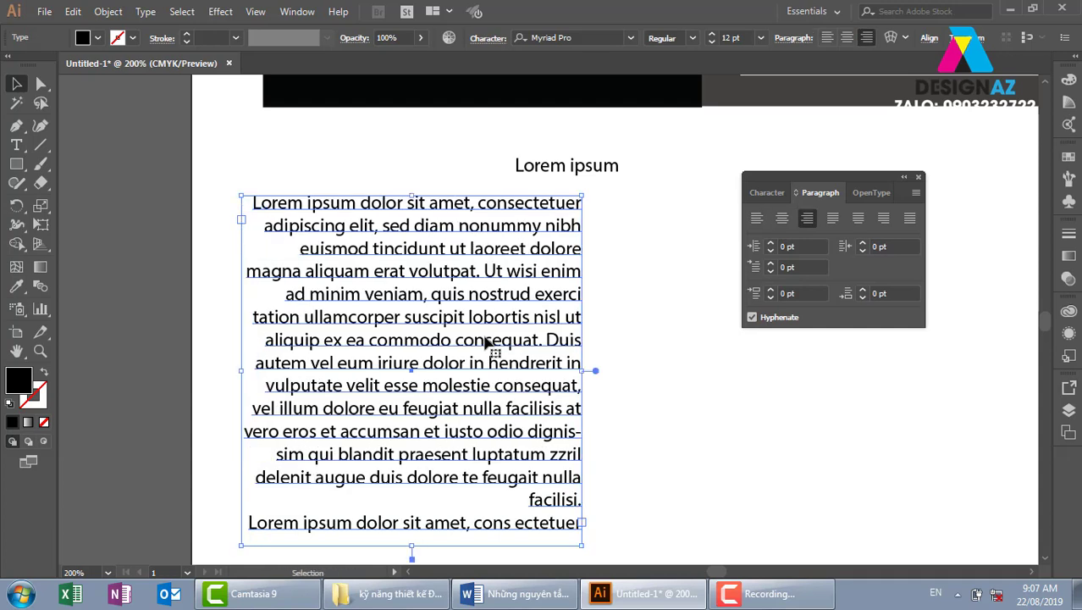
key(ctrl)
key(ctrl+shift+c)
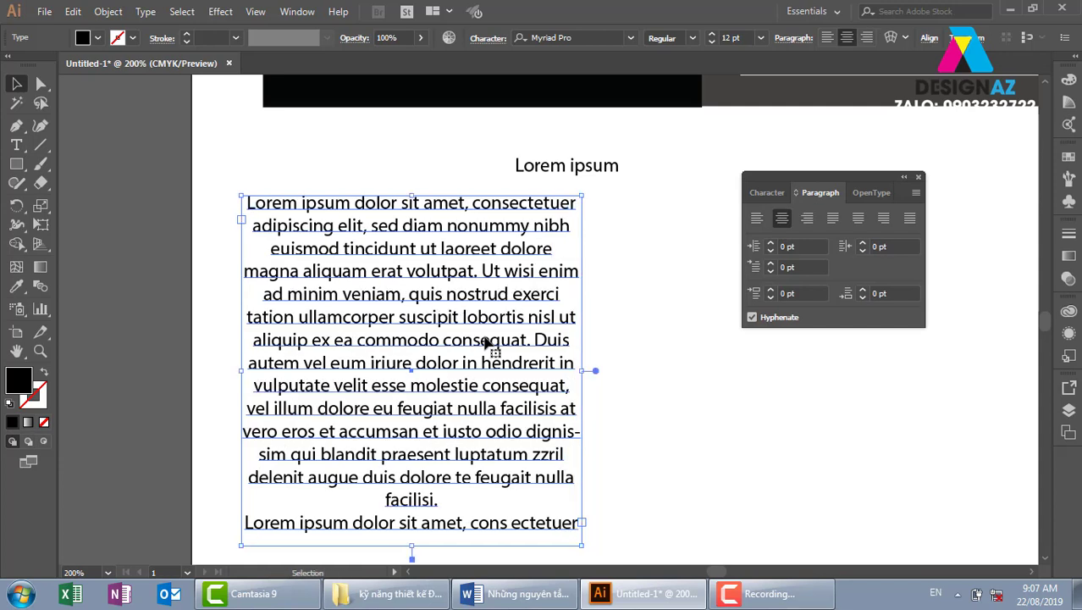
key(ctrl+shift+j)
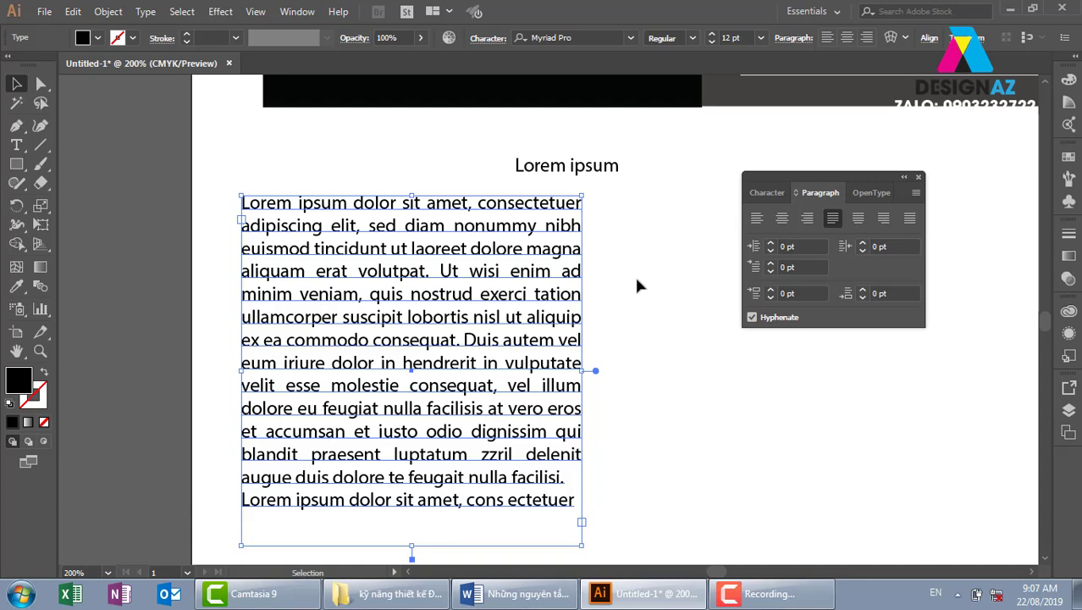
click(515, 594)
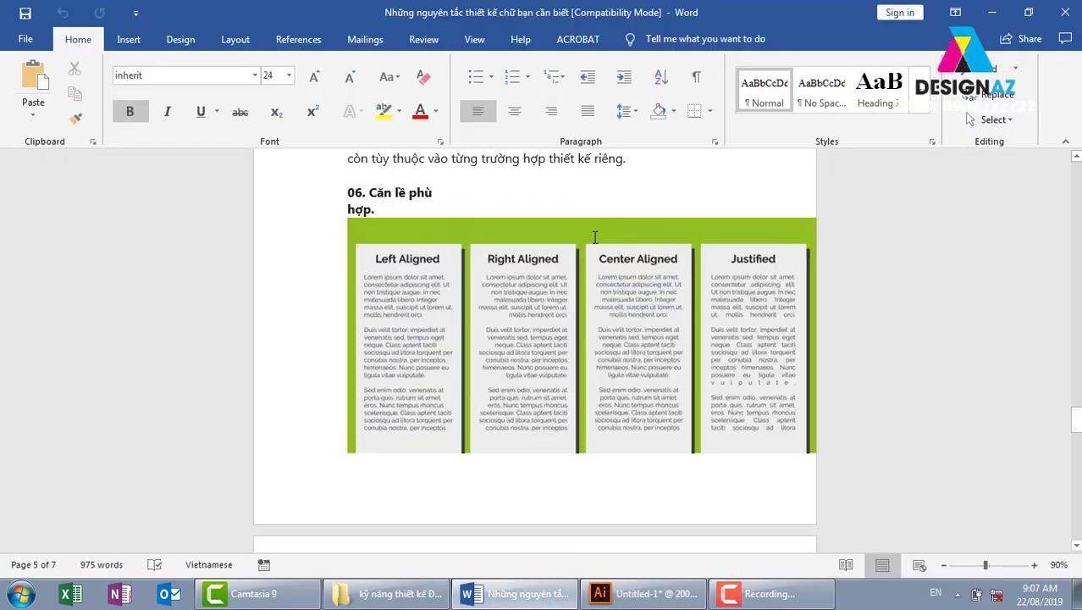
scroll(593, 347, down, 4)
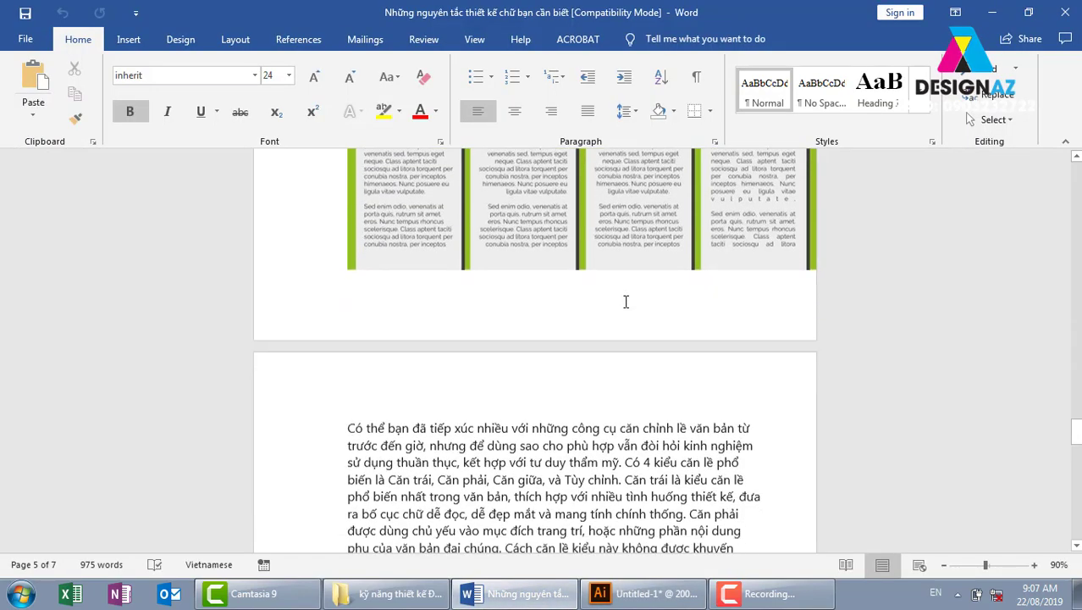
scroll(618, 305, up, 1)
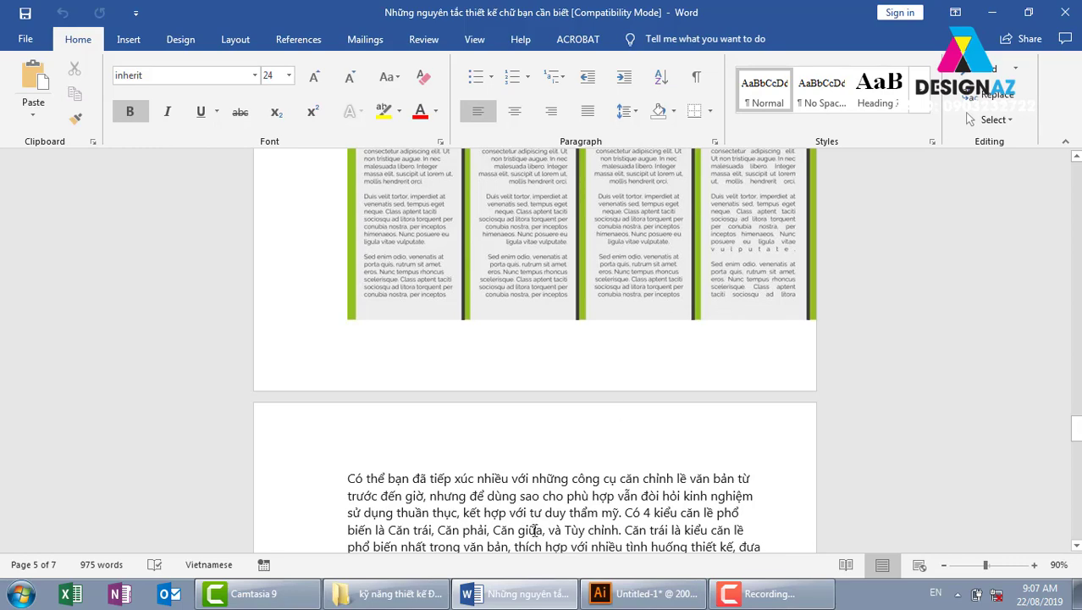
click(644, 594)
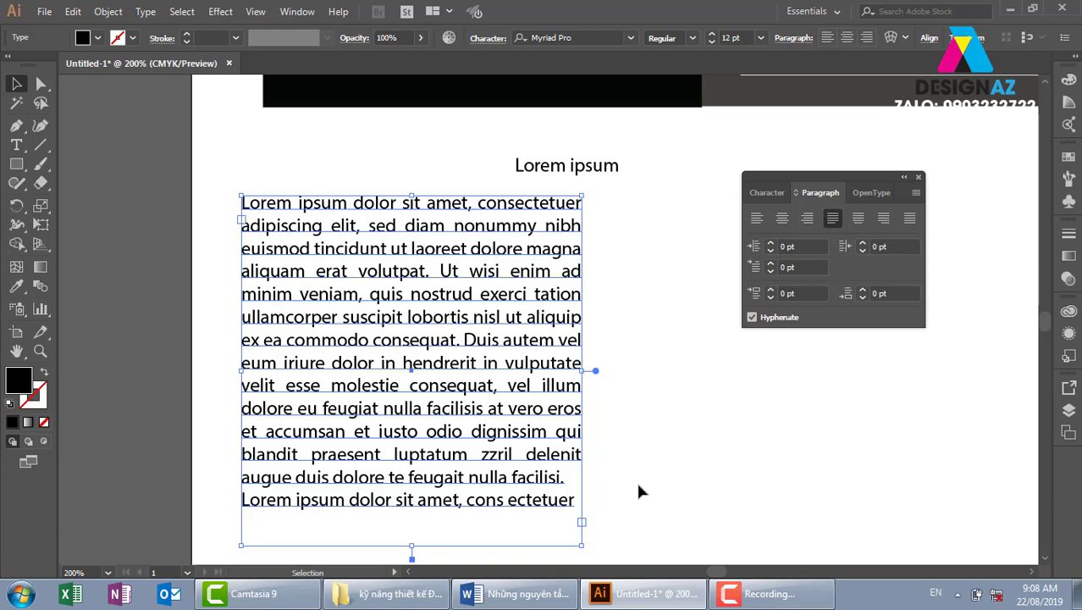
click(532, 594)
scroll(567, 508, down, 1)
scroll(565, 451, down, 3)
scroll(565, 451, down, 3)
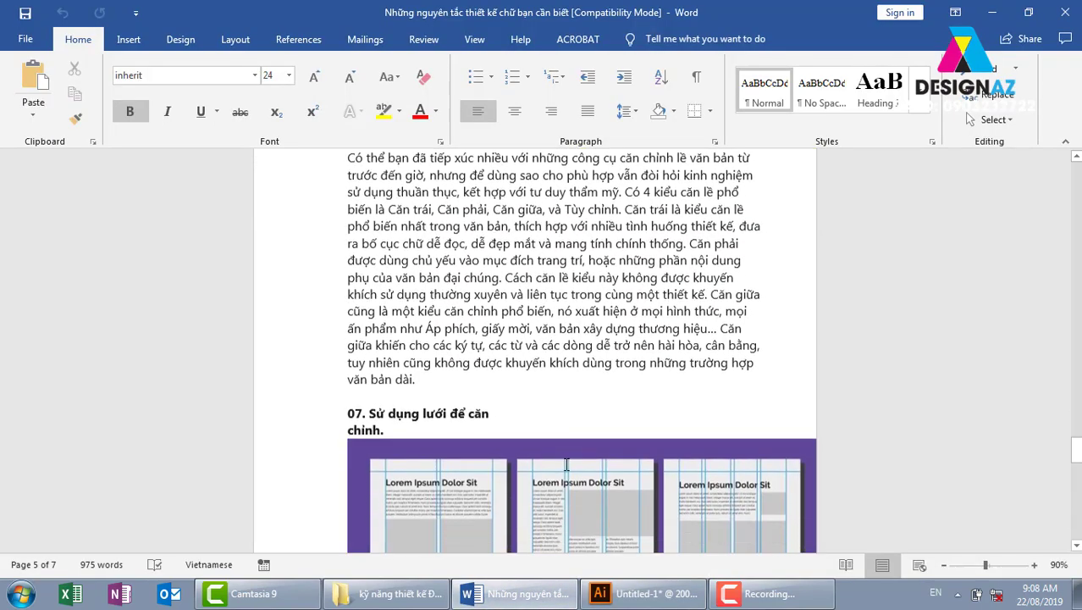
scroll(564, 462, down, 1)
scroll(564, 468, down, 1)
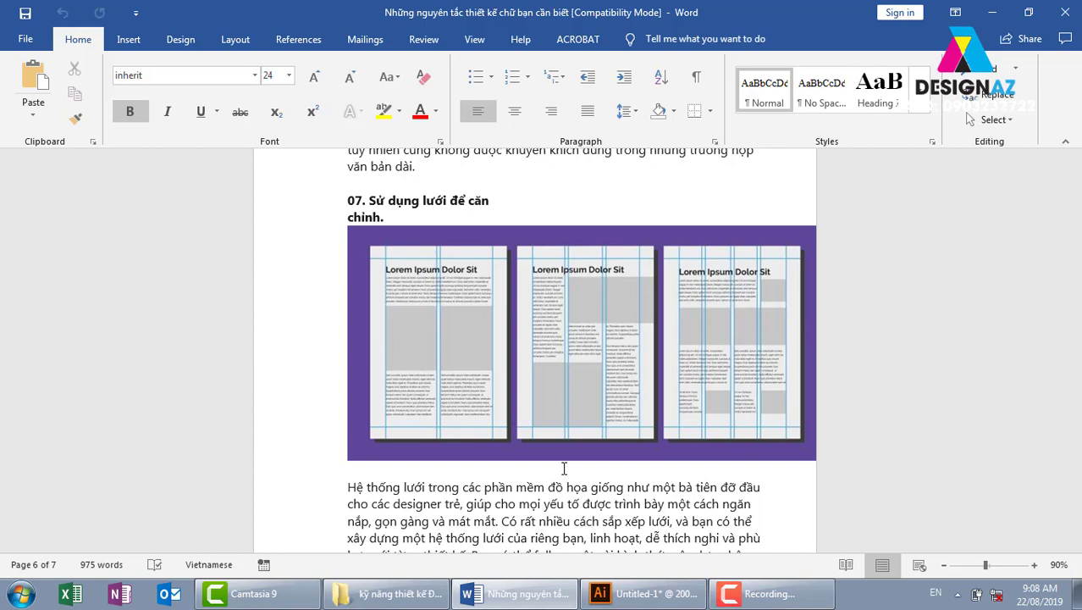
click(652, 594)
Step: Replace the body text frame with a wider placeholder text area below the heading
click(688, 397)
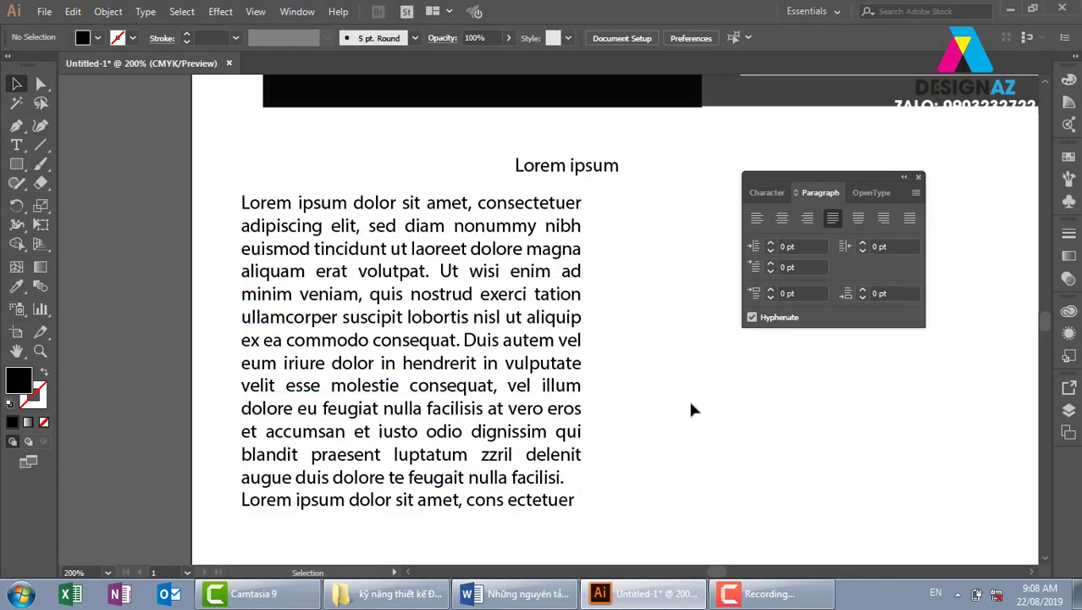
key(ctrl+minus)
key(ctrl+minus)
key(ctrl+minus)
click(534, 351)
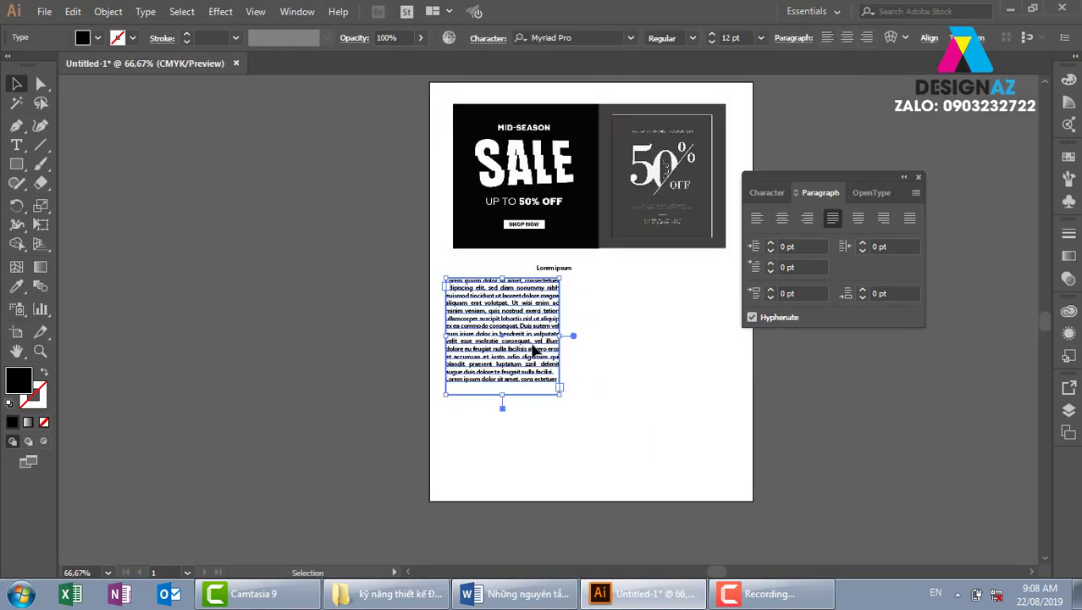
key(Delete)
click(16, 144)
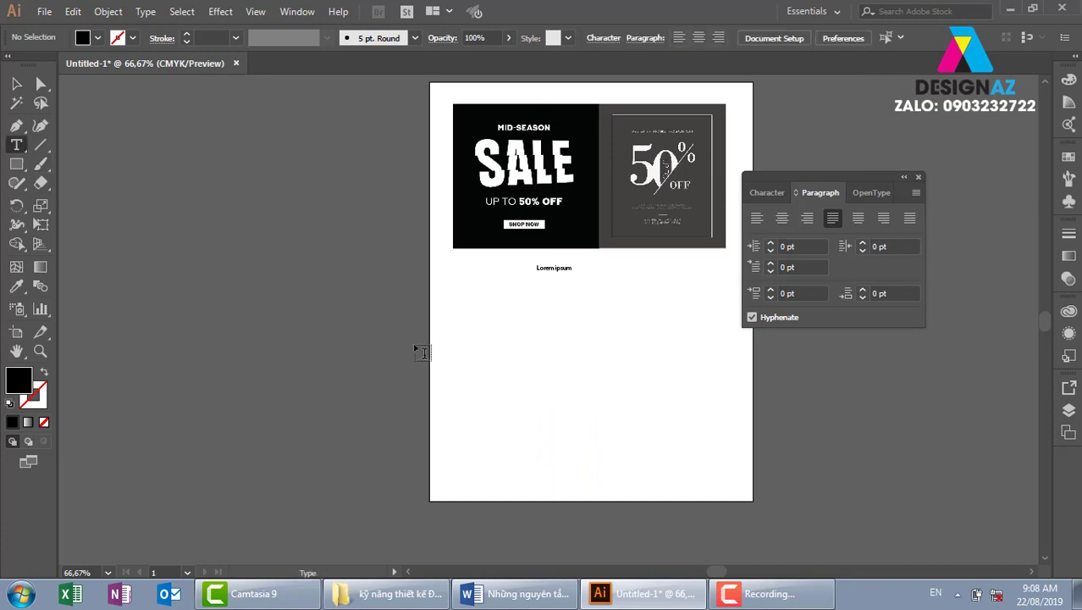
drag(458, 289, 719, 441)
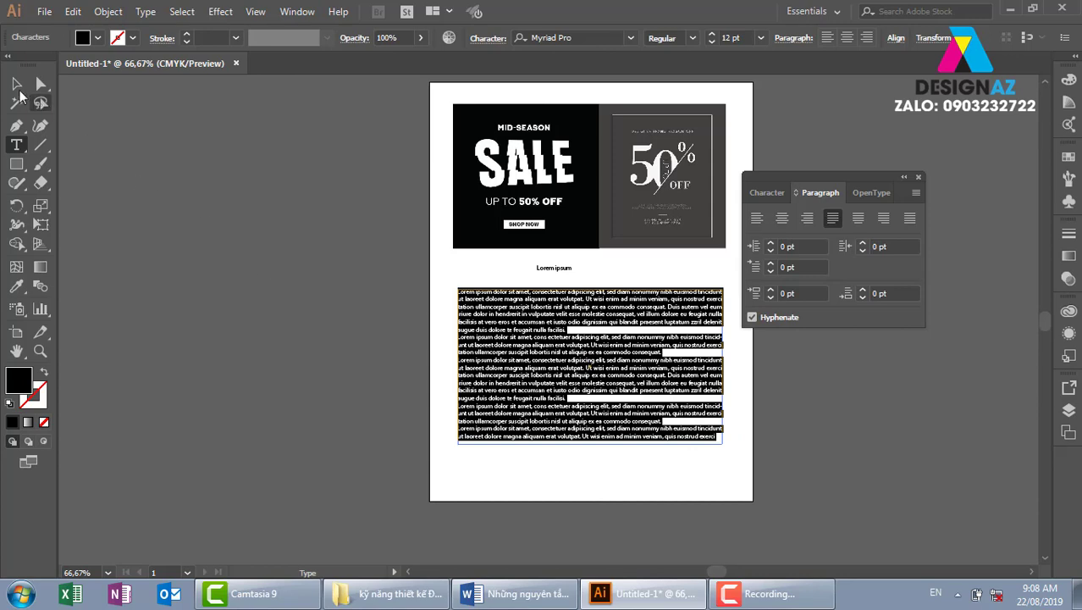
click(17, 86)
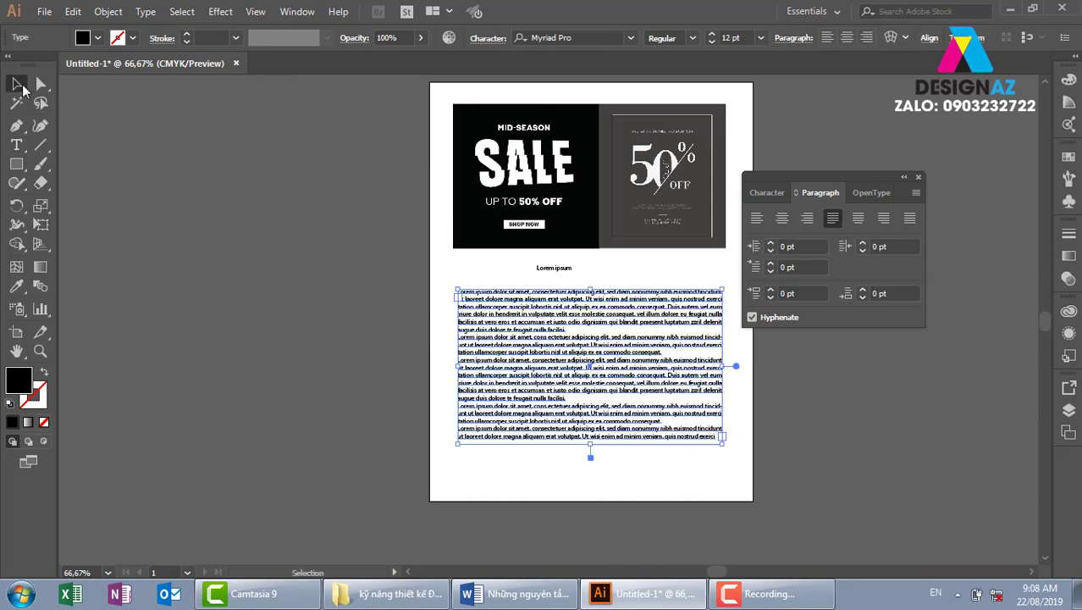
click(766, 446)
Step: Zoom in on the new text block, move the Paragraph panel aside, and reselect the body frame
key(z)
drag(695, 410, 762, 410)
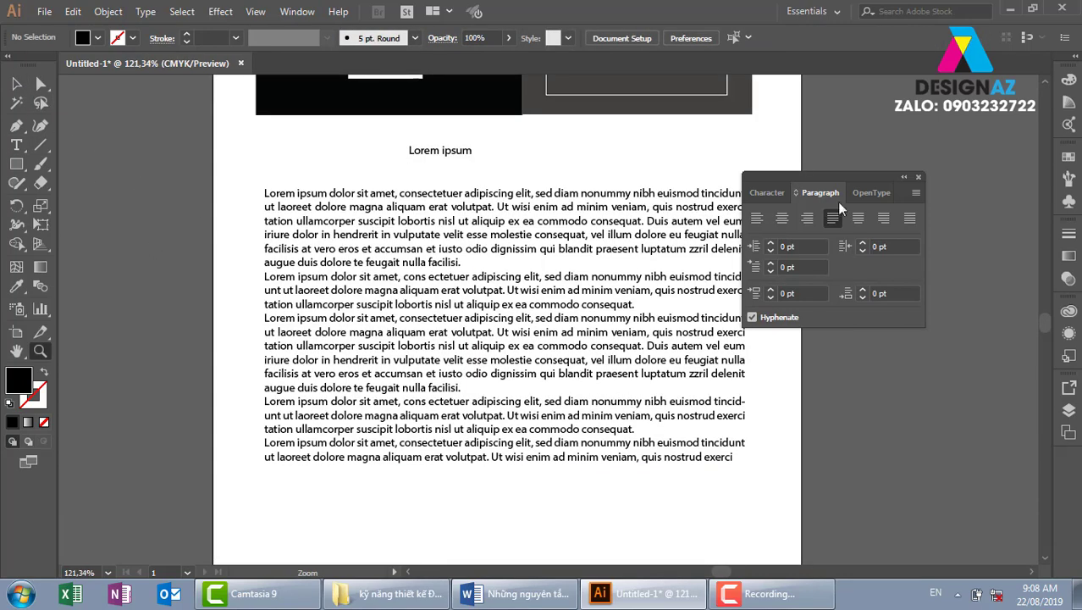
drag(838, 178, 898, 160)
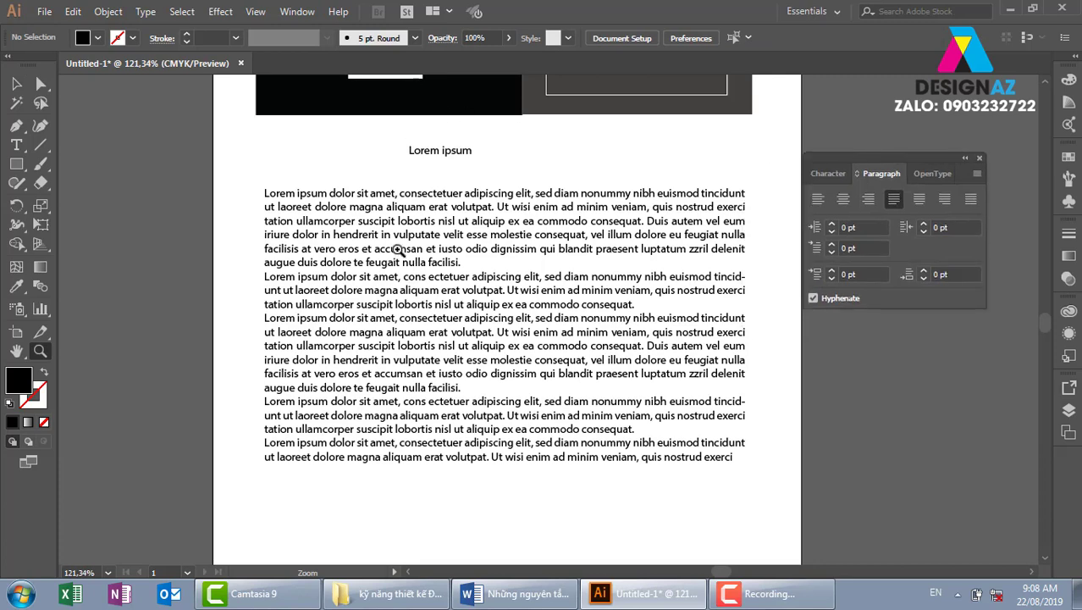
click(17, 85)
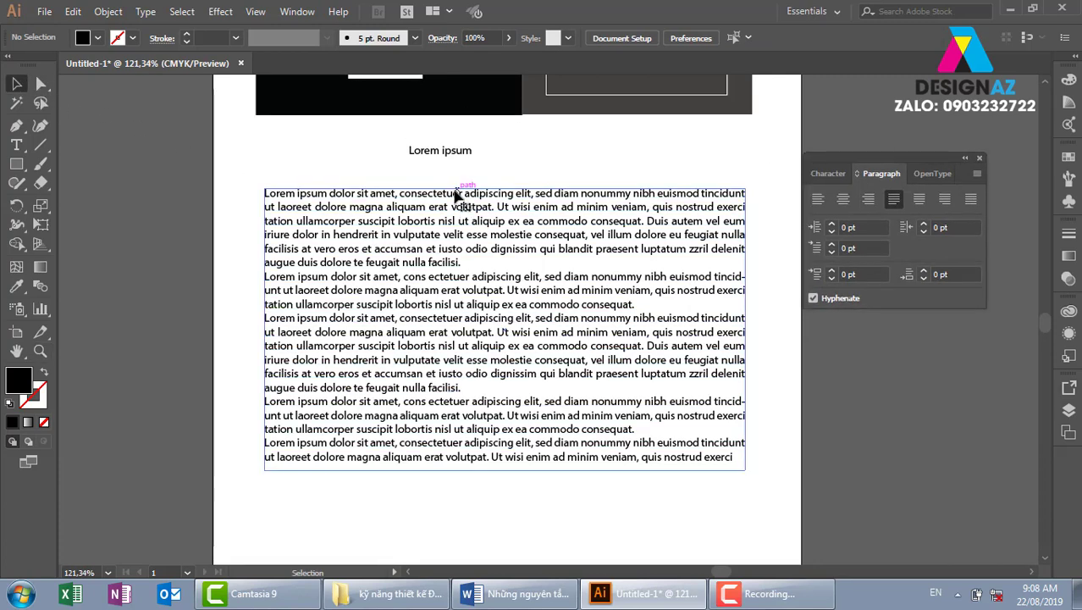
click(454, 194)
click(146, 12)
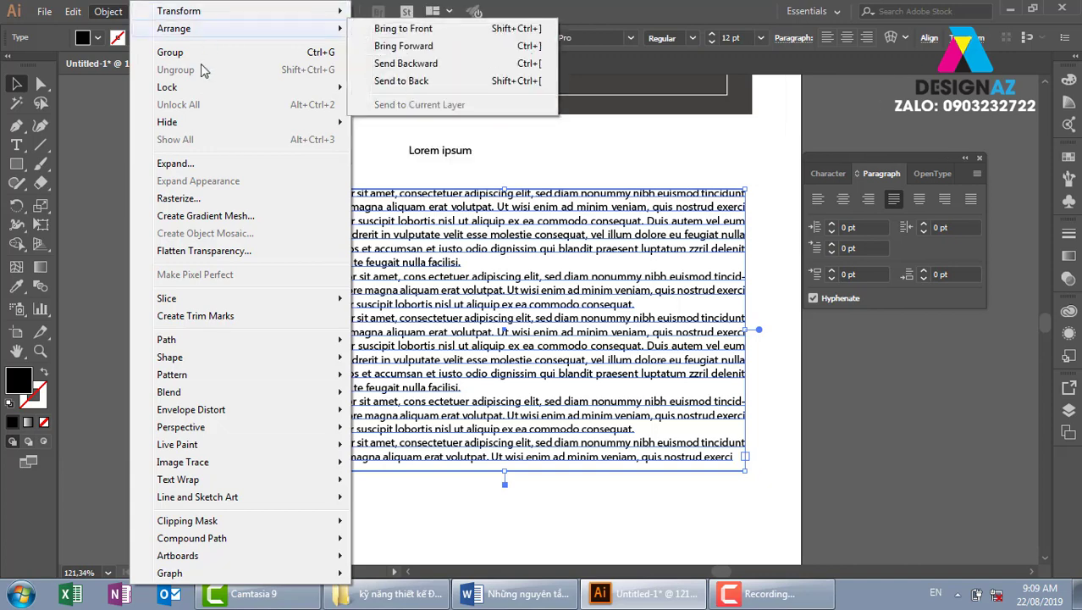
click(92, 200)
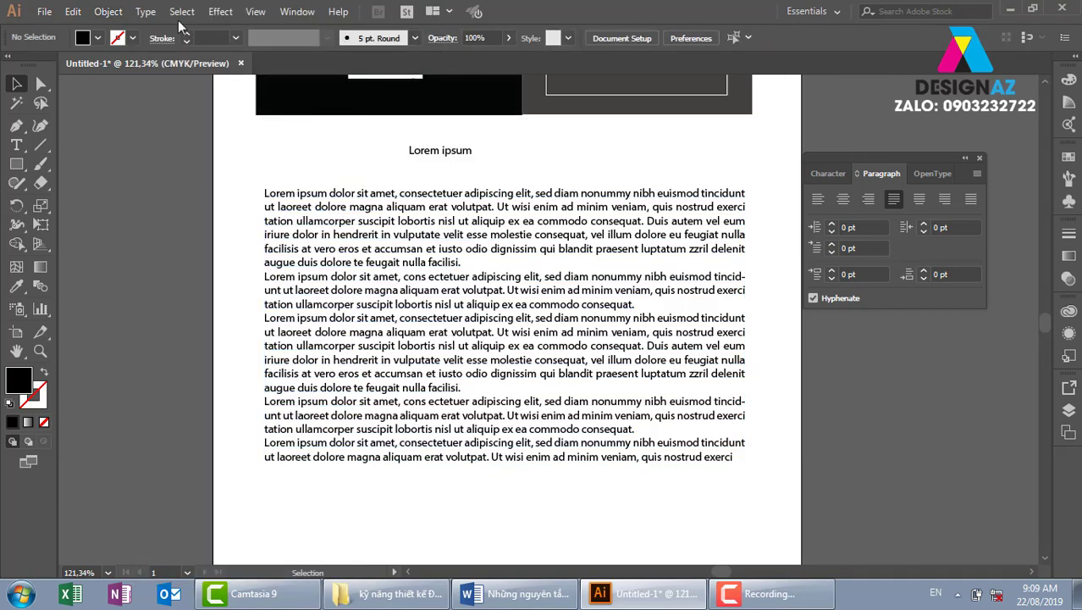
click(372, 254)
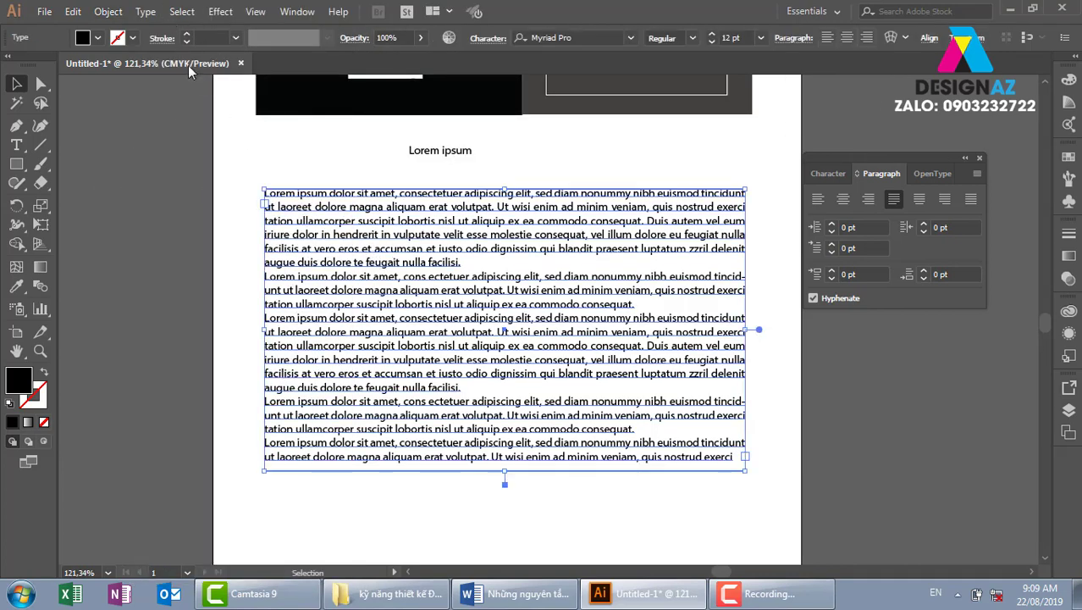
click(146, 12)
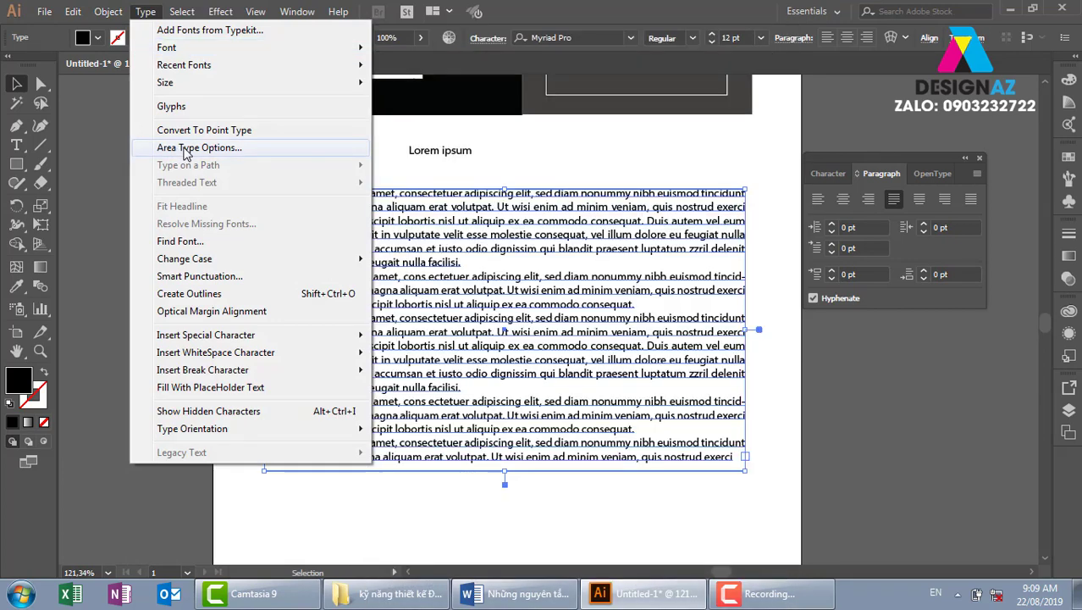
click(186, 150)
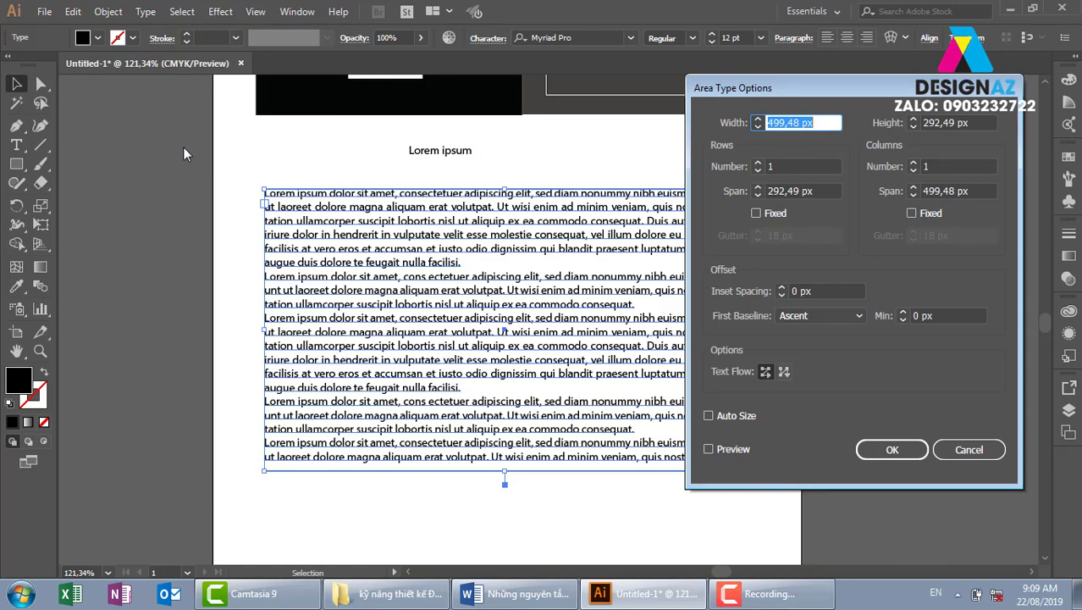
drag(868, 81, 880, 95)
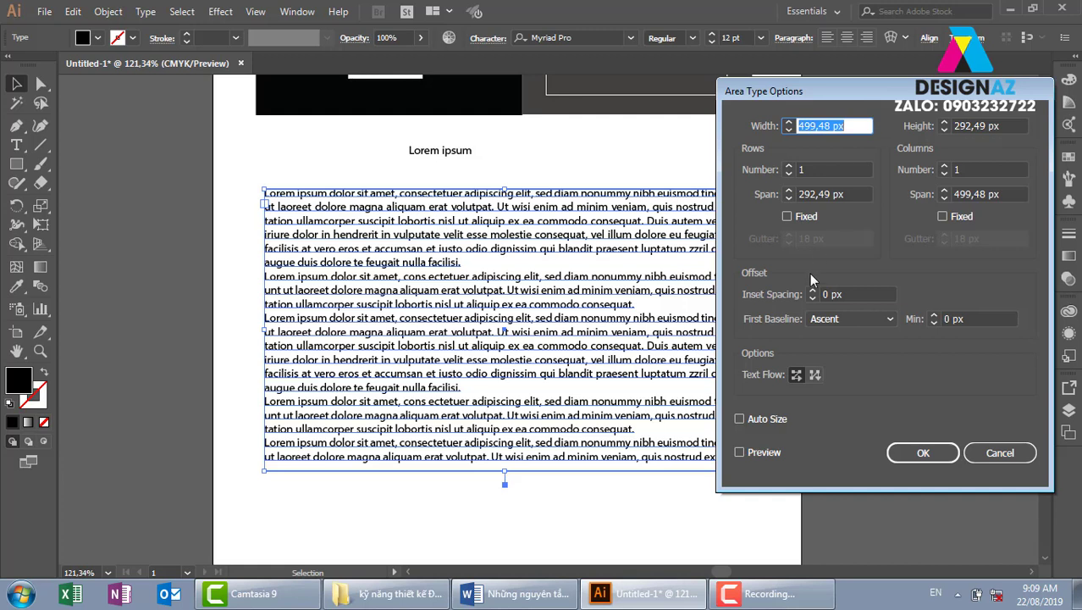
click(743, 454)
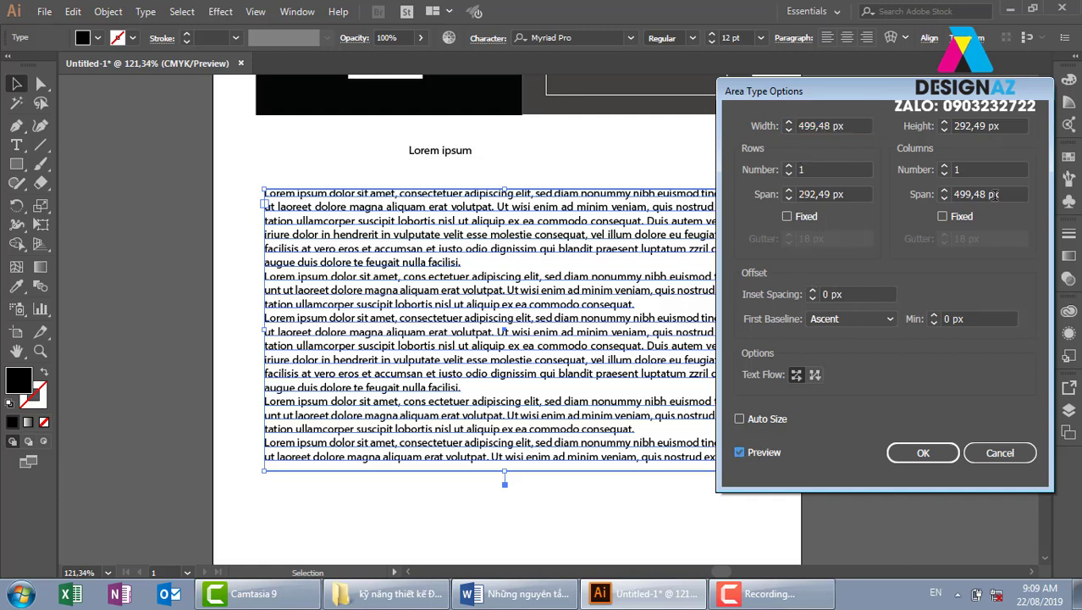
double_click(977, 170)
text(2)
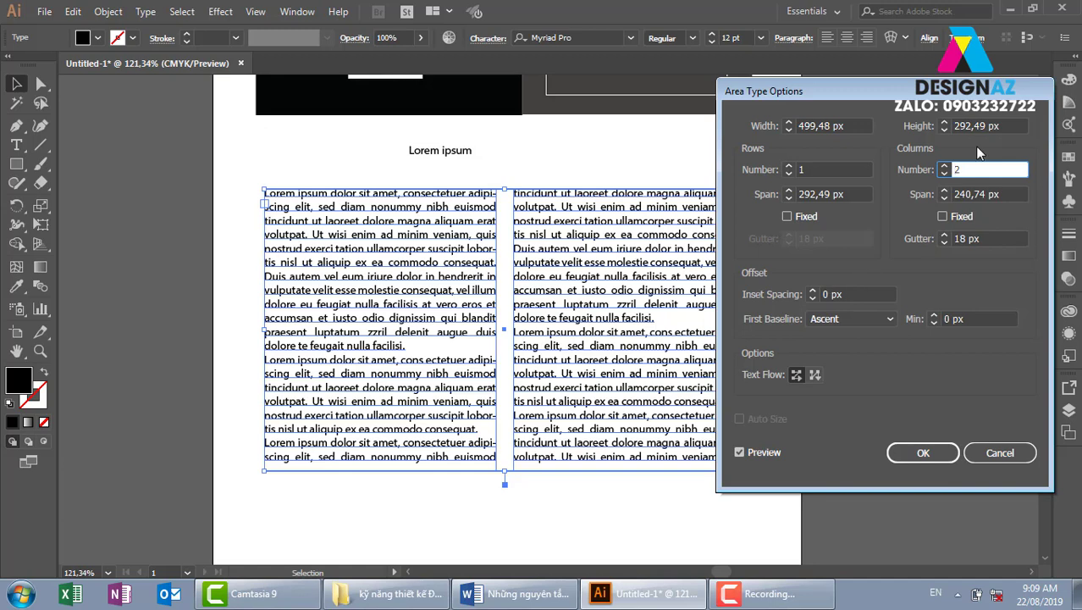
click(945, 166)
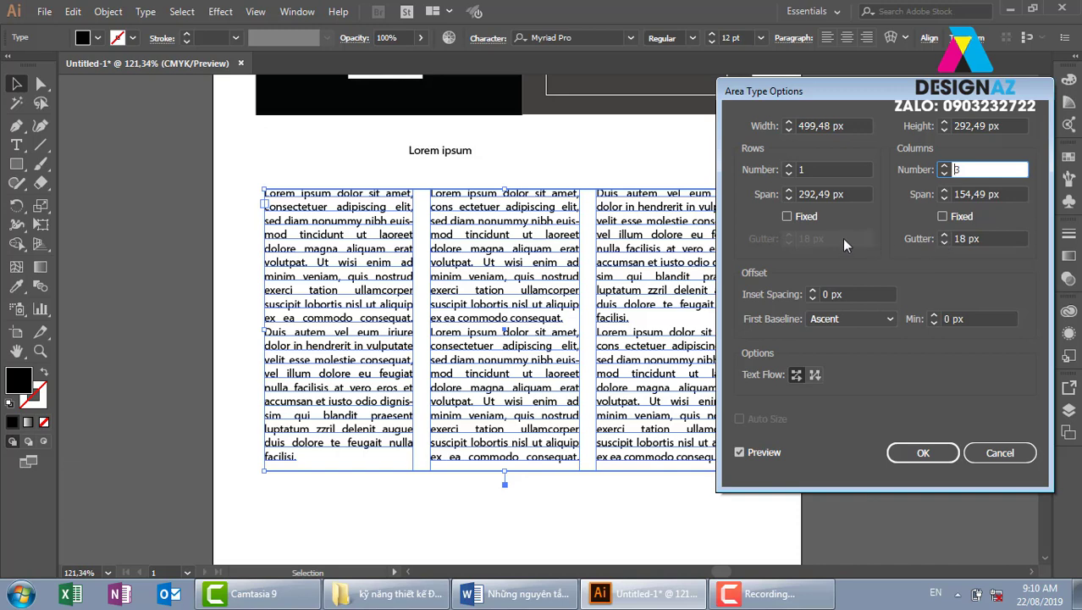
click(992, 454)
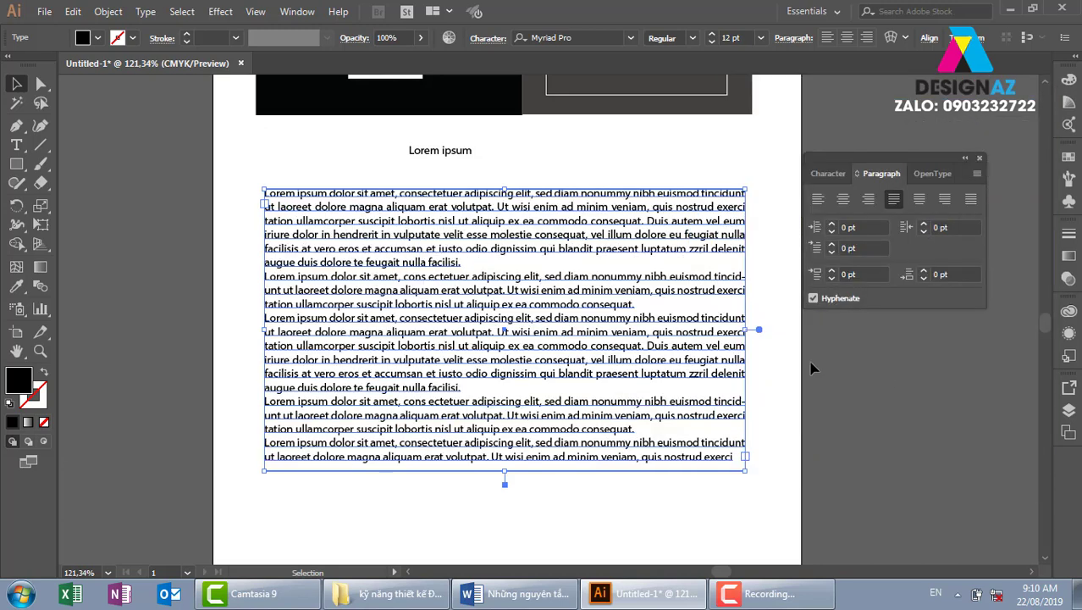
Step: Narrow the body text frame to a single column and move it lower on the page
mouse_move(758, 330)
mouse_down()
mouse_move(403, 365)
mouse_move(439, 372)
mouse_up()
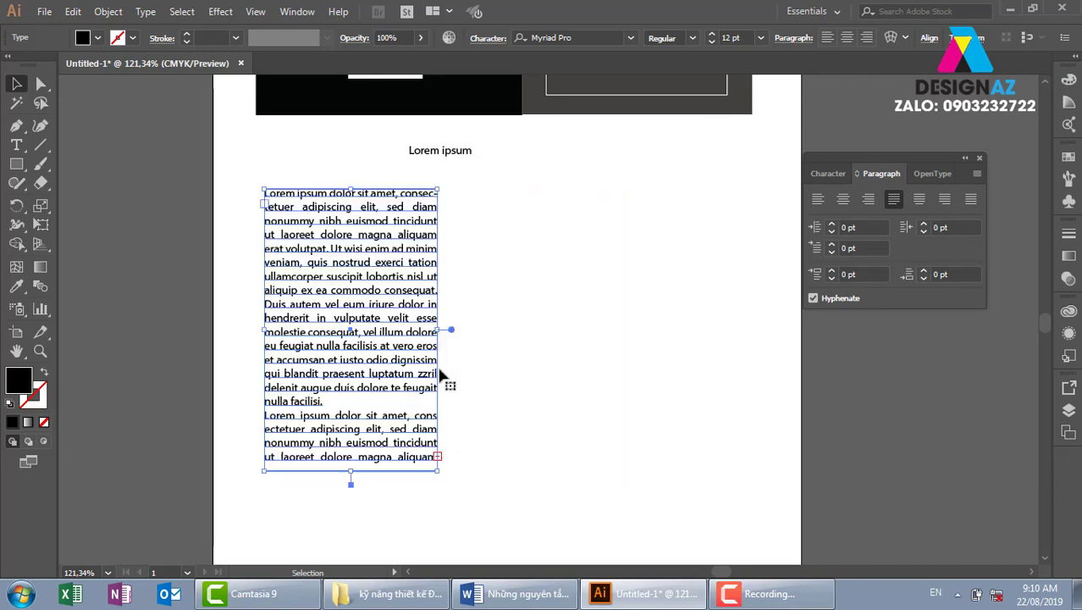
key(a)
key(ctrl+1)
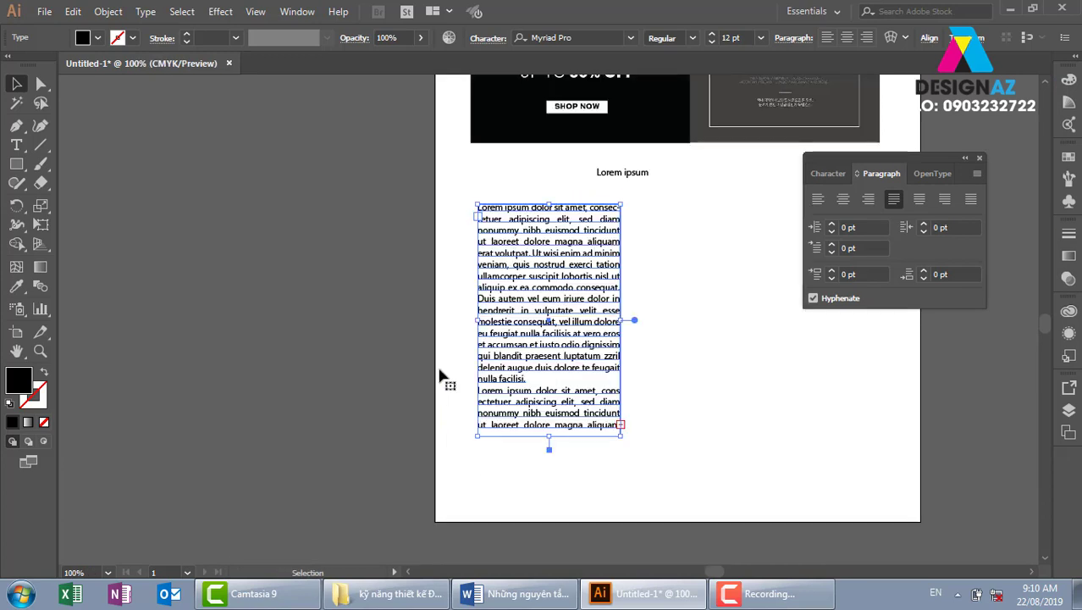
key(v)
click(640, 337)
drag(536, 343, 537, 413)
scroll(661, 364, right, 2)
scroll(525, 297, right, 2)
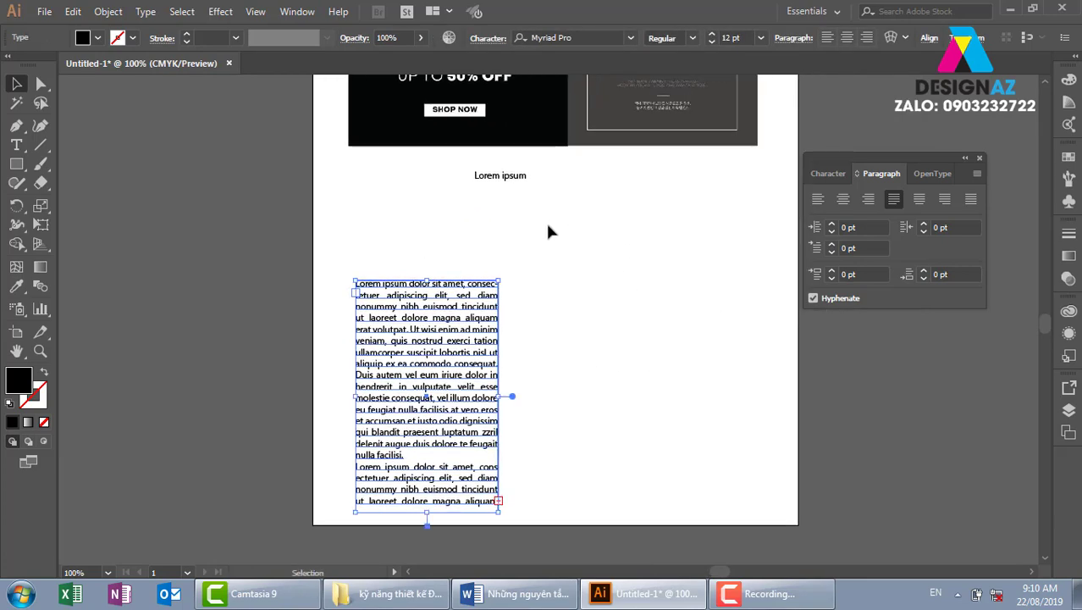
Step: Draw an empty area type frame, about 270 × 233 px, to the right of the heading
click(18, 148)
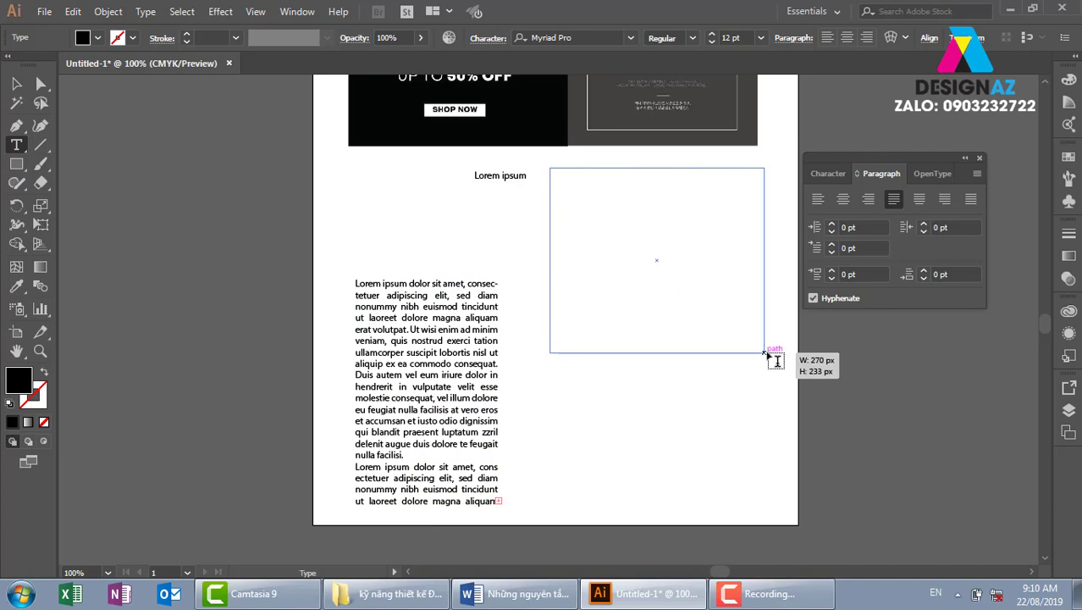
drag(555, 196, 764, 356)
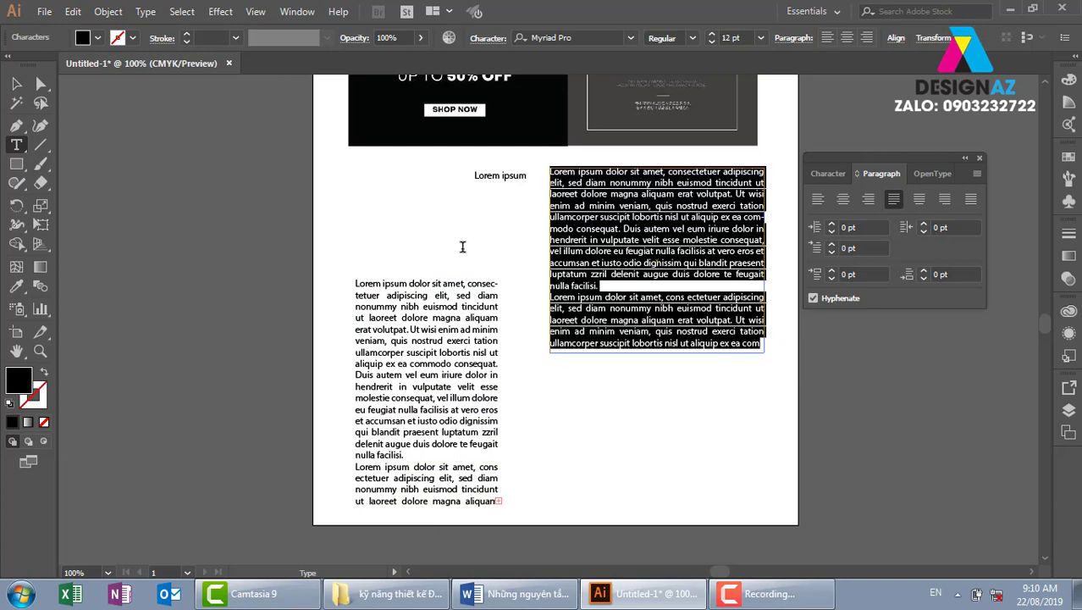
key(Delete)
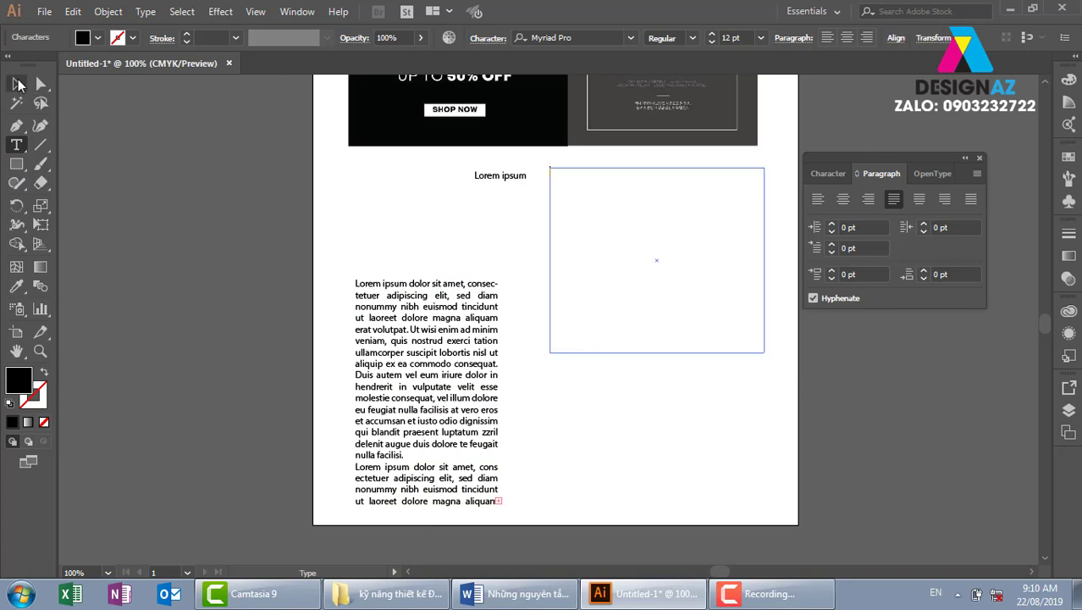
click(17, 84)
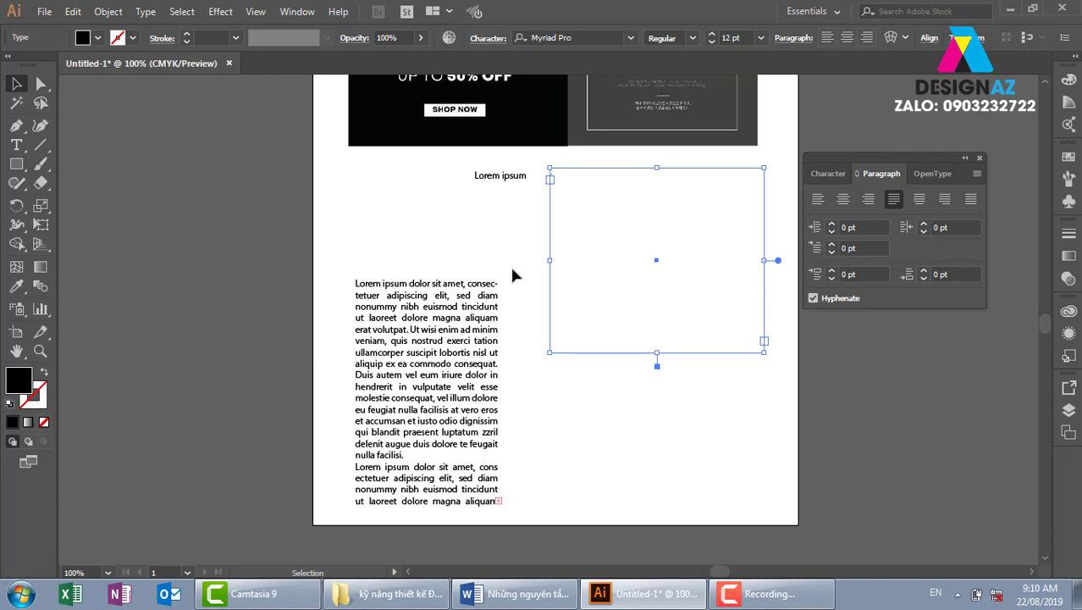
Step: Marquee-select the narrow text column and the empty text frame together
click(472, 290)
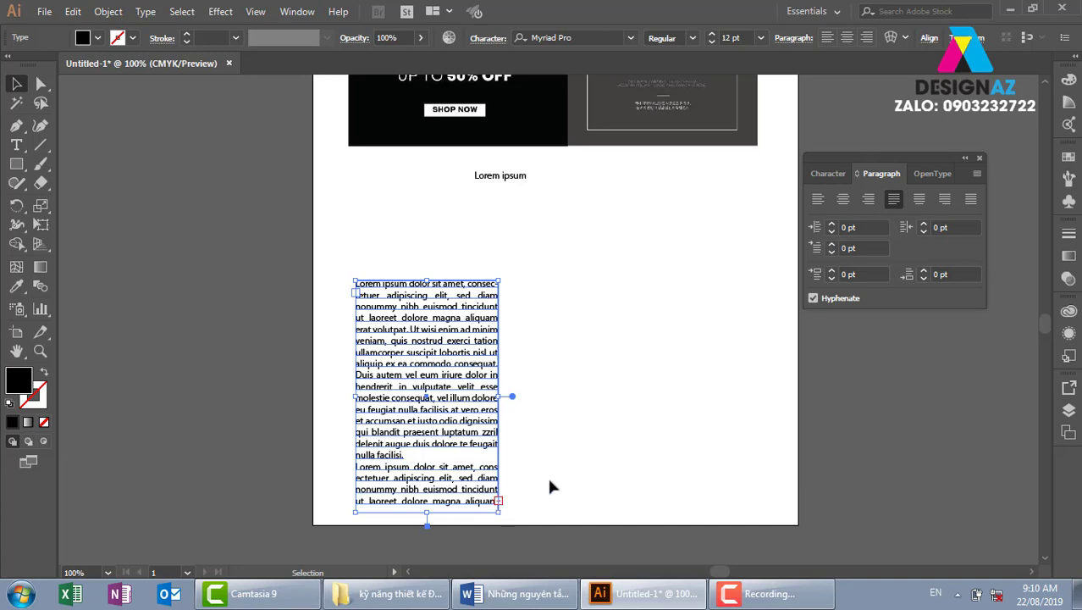
drag(499, 230, 659, 434)
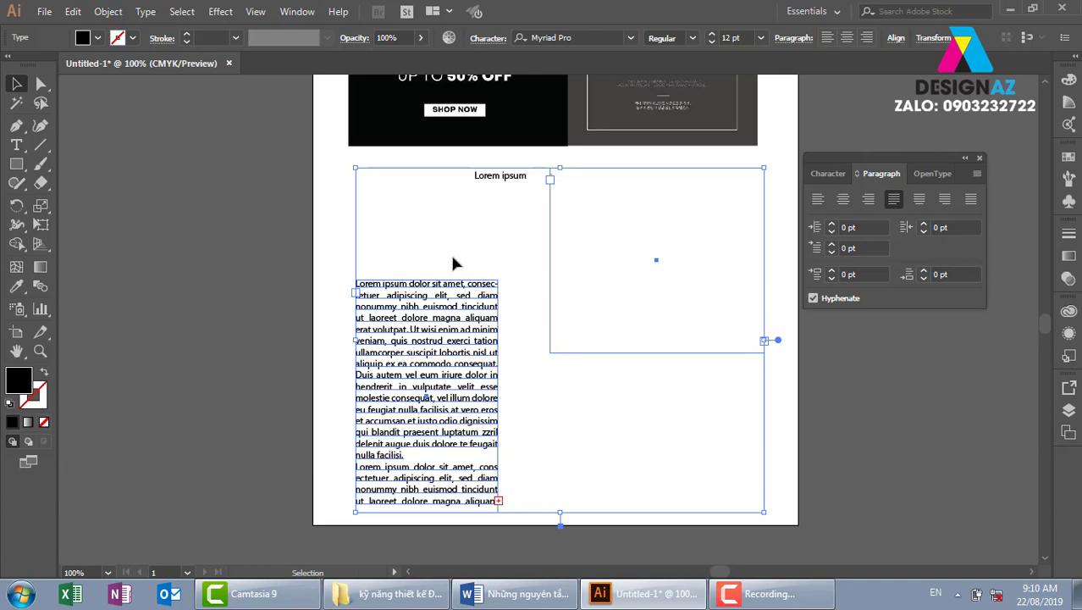
click(146, 11)
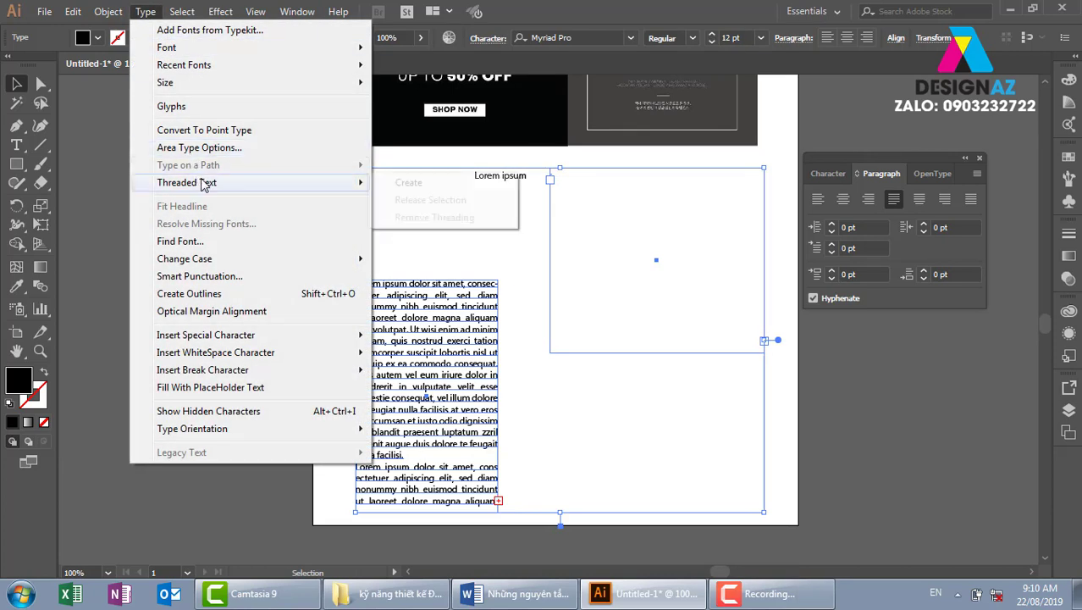
mouse_move(187, 182)
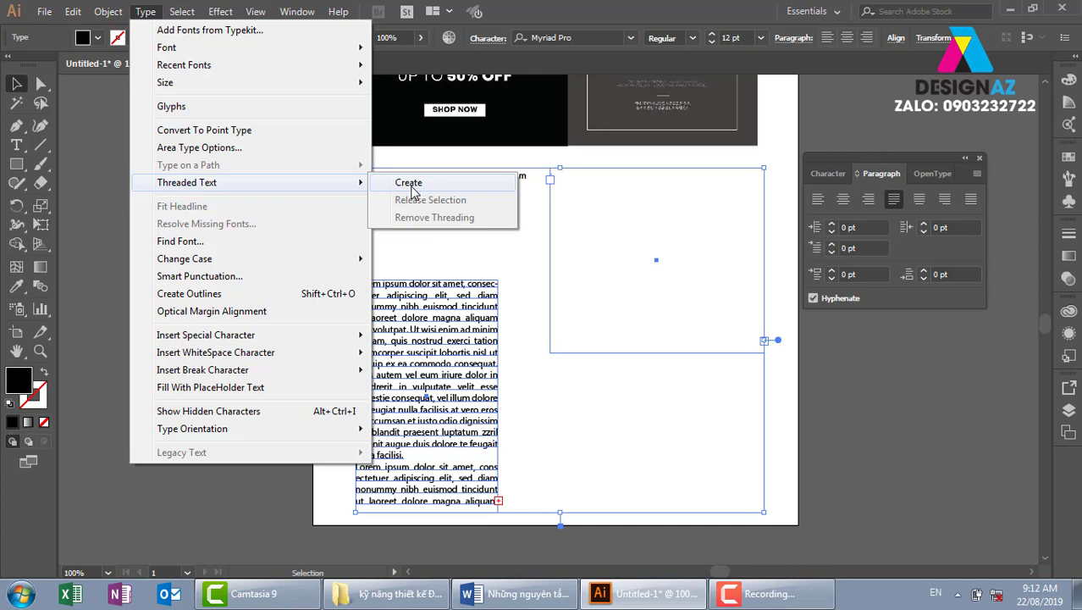
Step: Thread the column text into the empty frame, then move and resize the left frame beside the heading
click(413, 183)
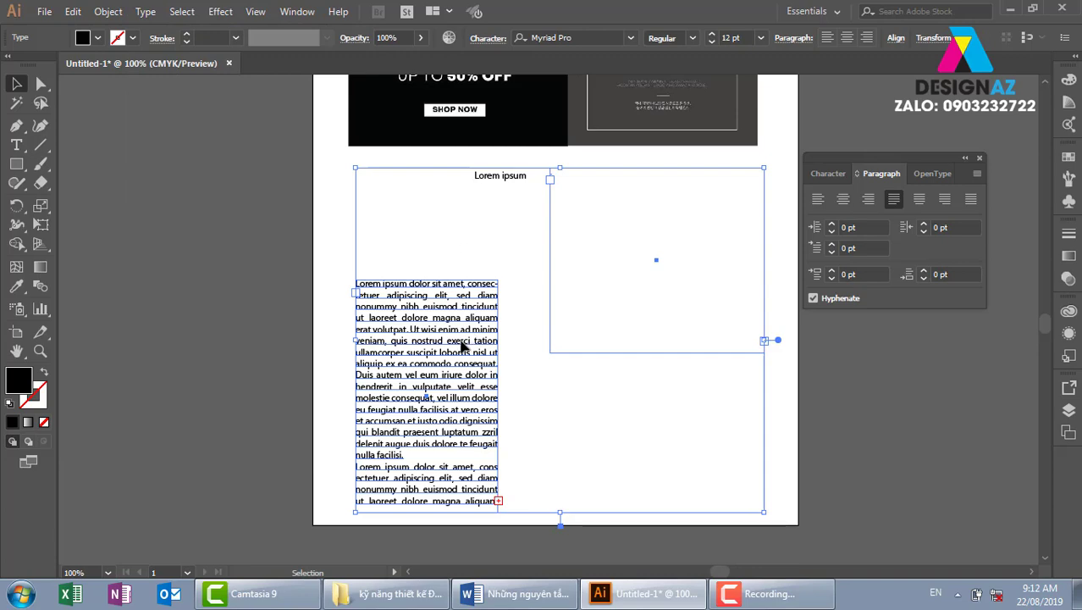
click(594, 426)
click(454, 287)
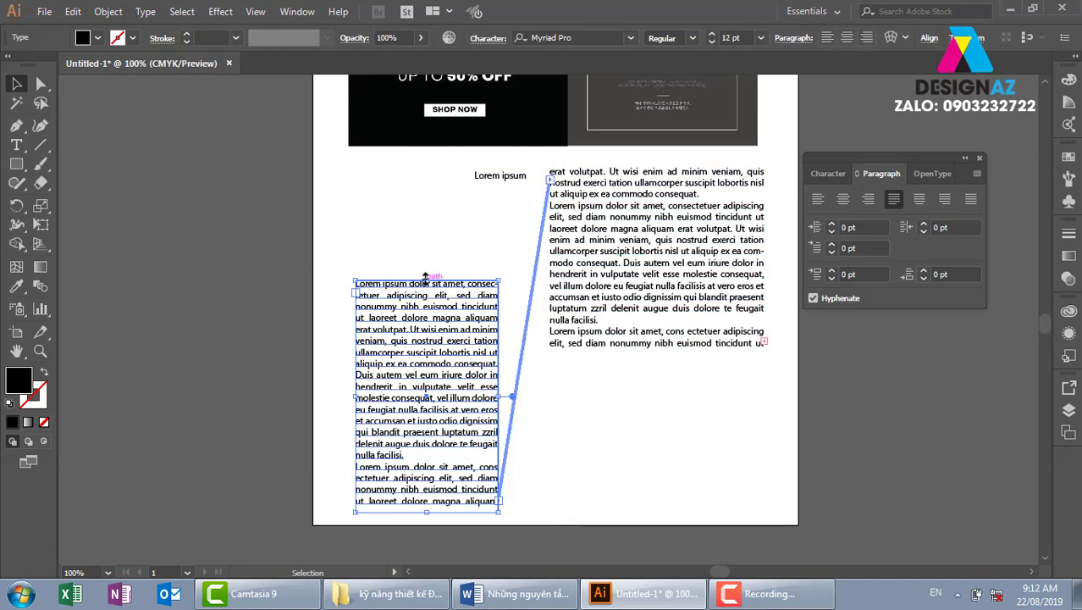
drag(423, 282, 432, 165)
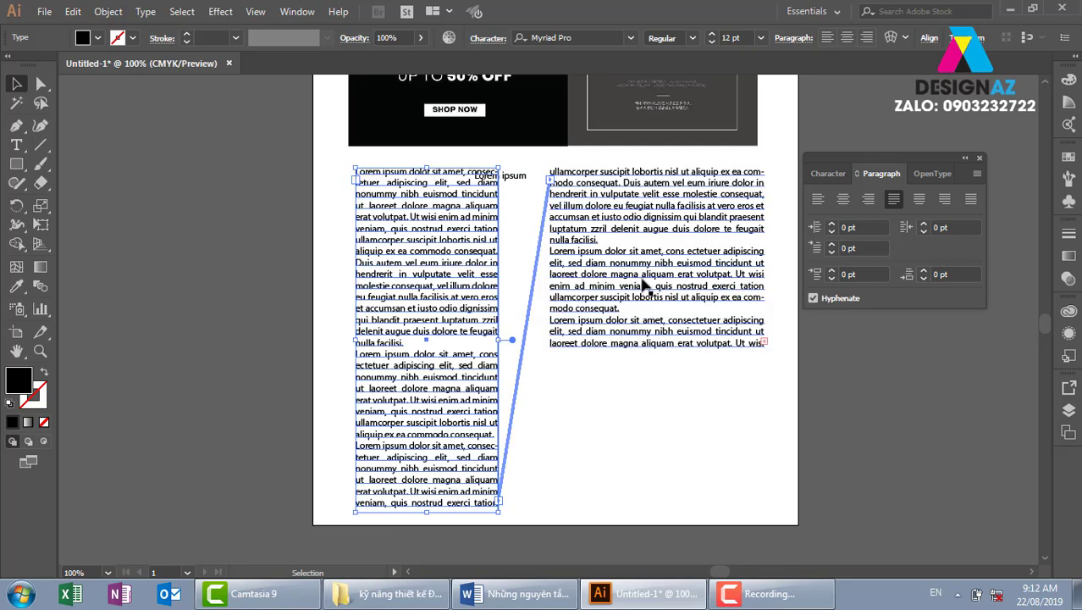
drag(355, 340, 216, 348)
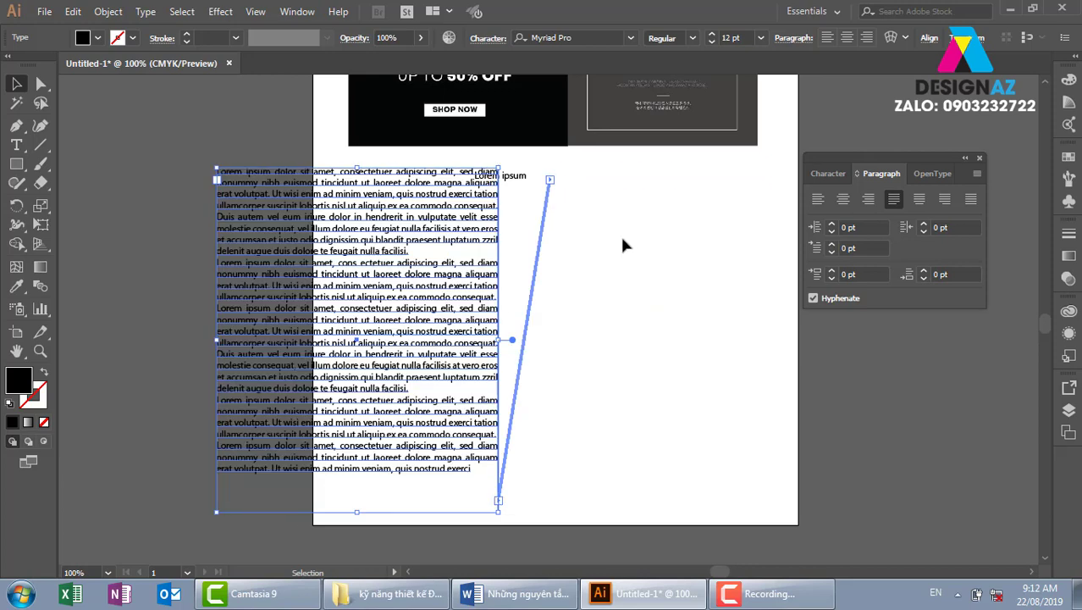
drag(217, 340, 270, 340)
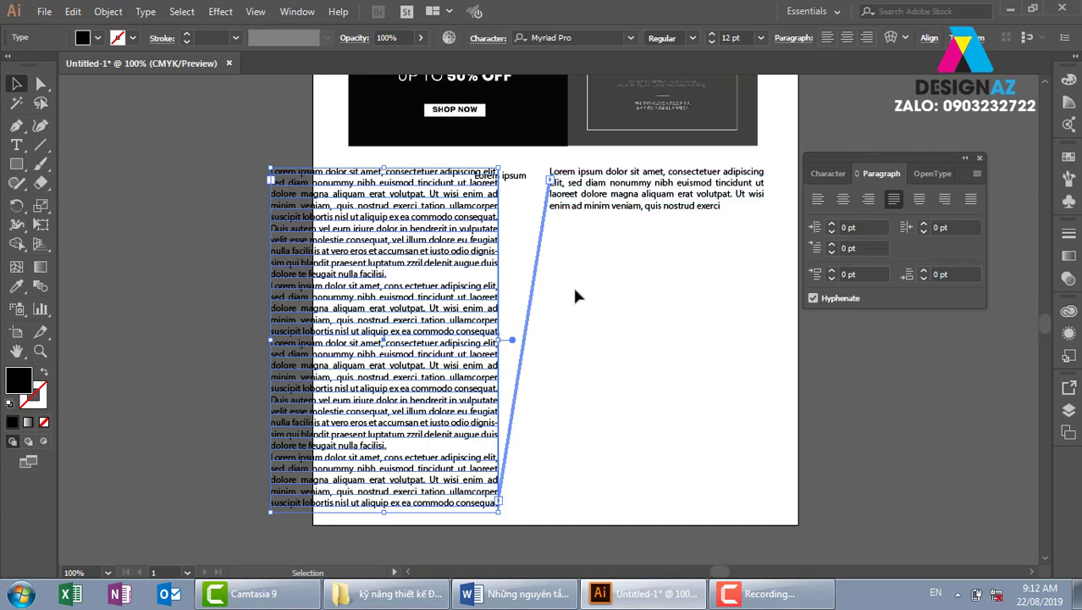
Step: Delete both linked text frames, leaving only the Lorem ipsum heading
key(Delete)
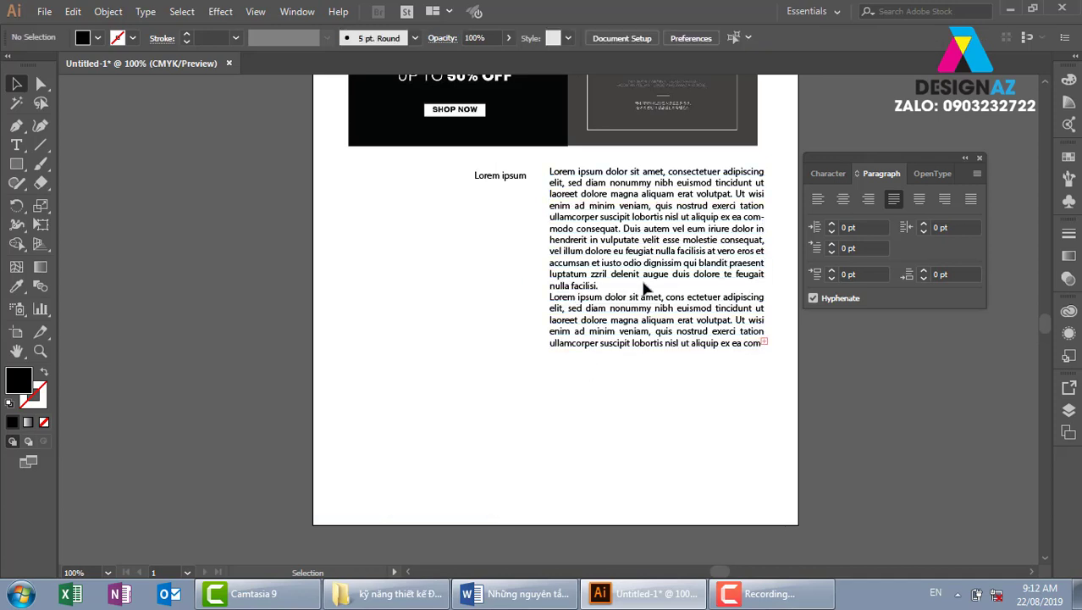
click(648, 274)
key(Delete)
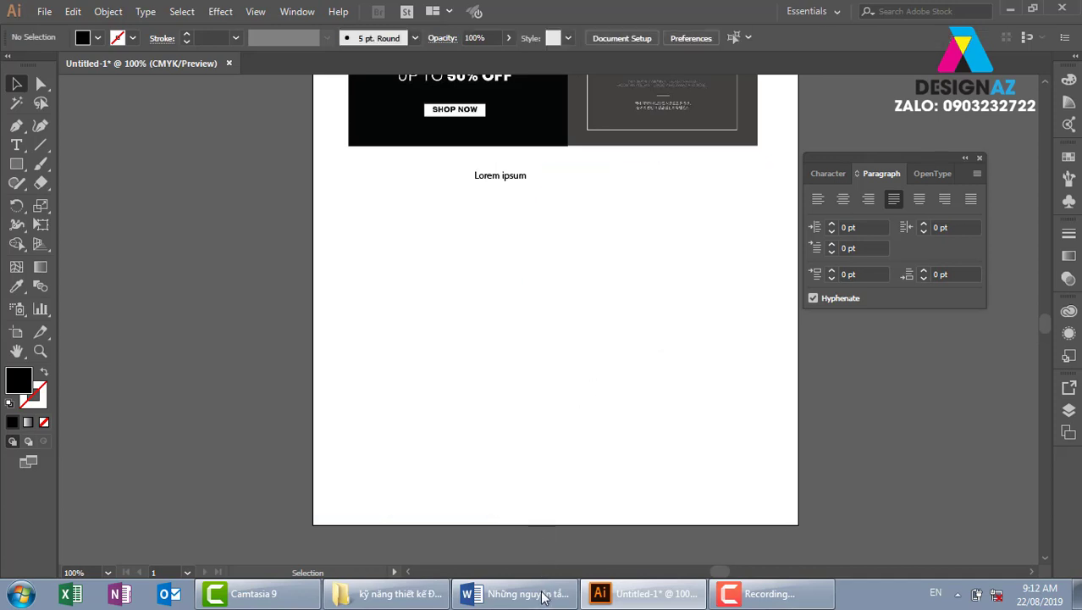
Step: Scroll the Word article down to section 08, then back up to section 03 on line length
click(542, 599)
scroll(495, 419, down, 3)
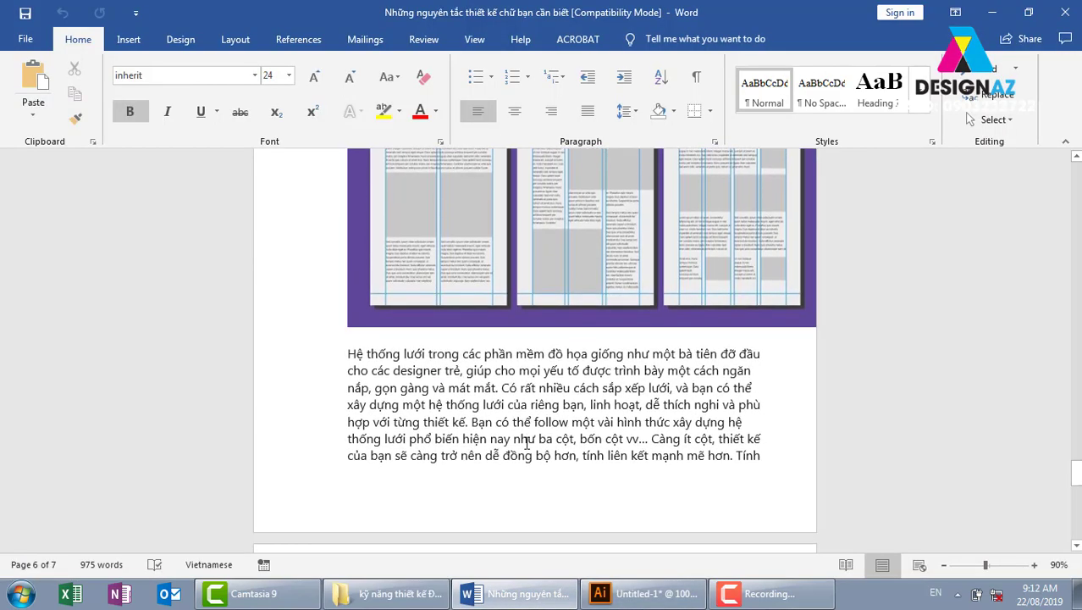
scroll(495, 418, up, 3)
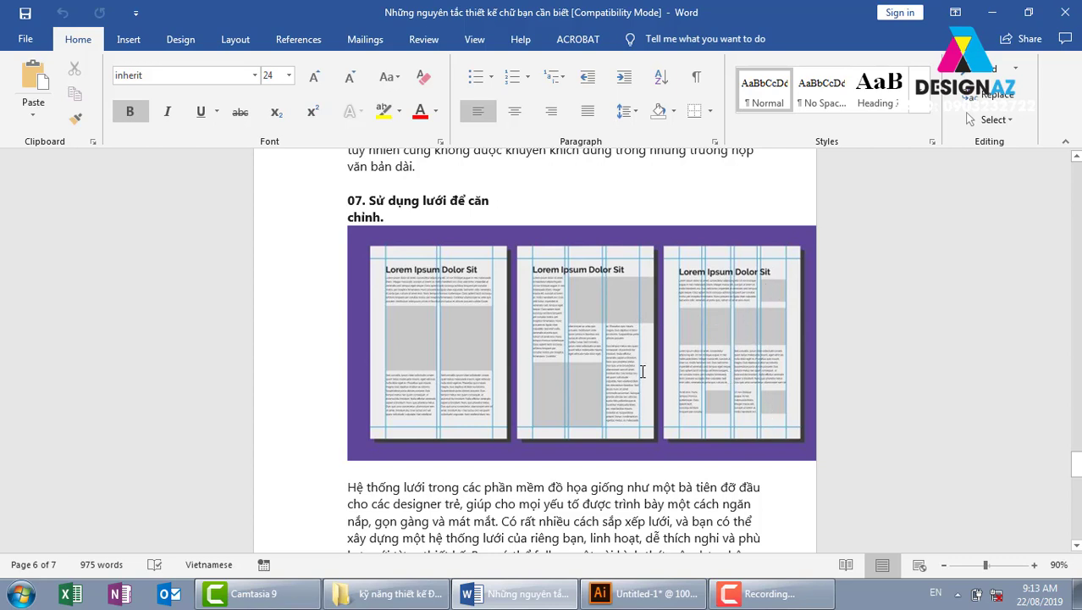
scroll(642, 371, down, 1)
scroll(642, 370, down, 1)
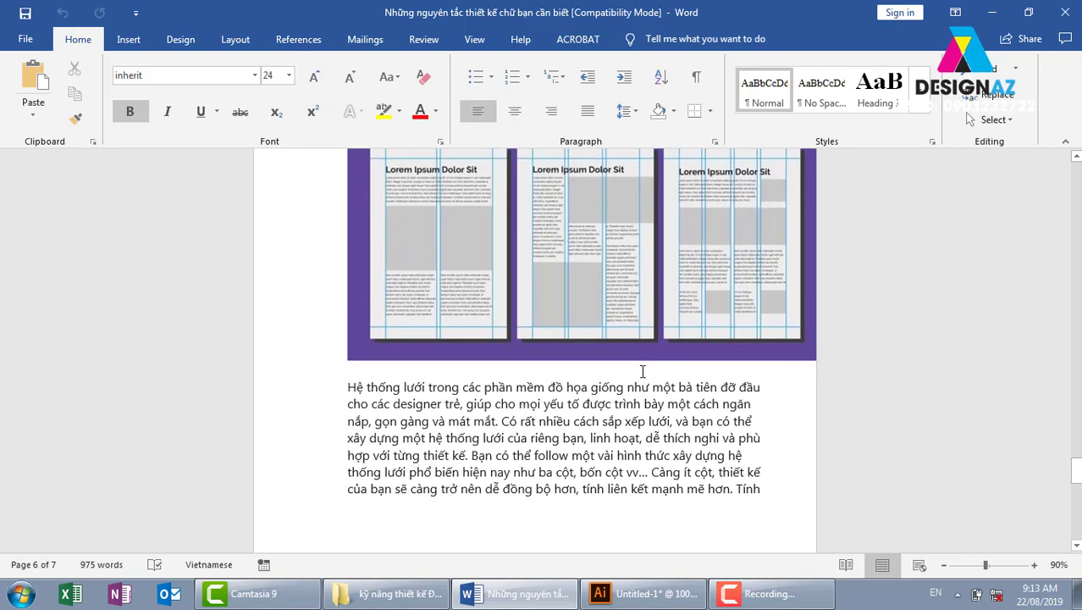
scroll(642, 371, down, 2)
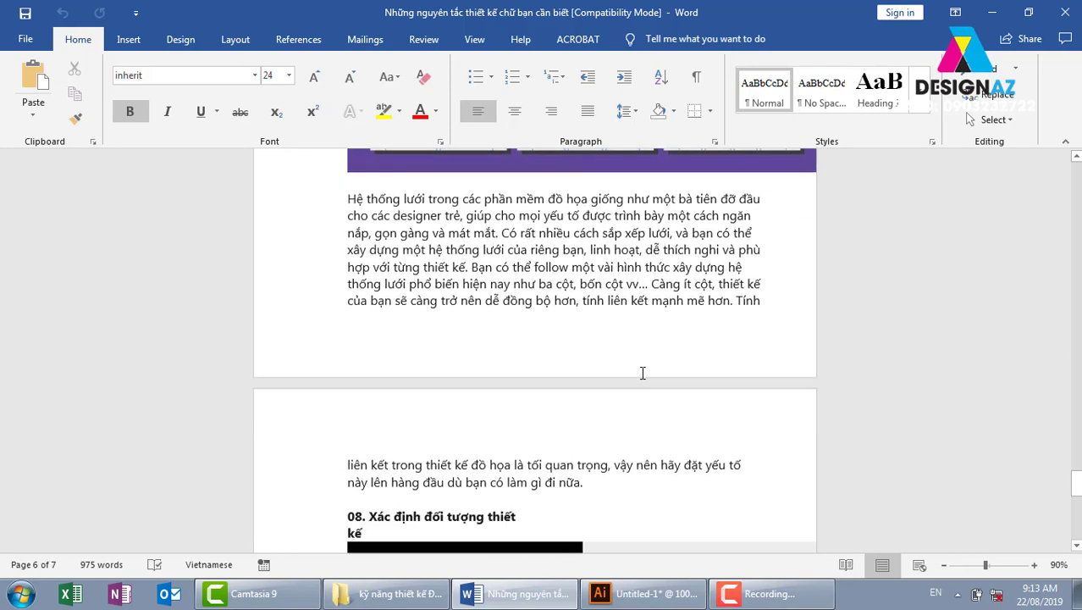
scroll(642, 371, down, 1)
scroll(643, 371, down, 1)
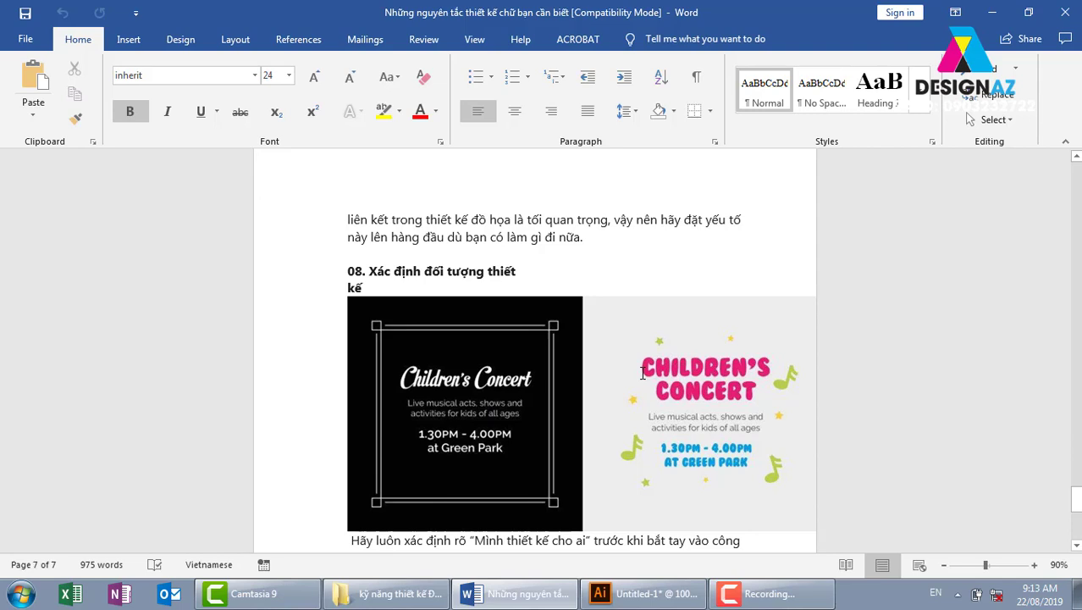
scroll(643, 371, down, 1)
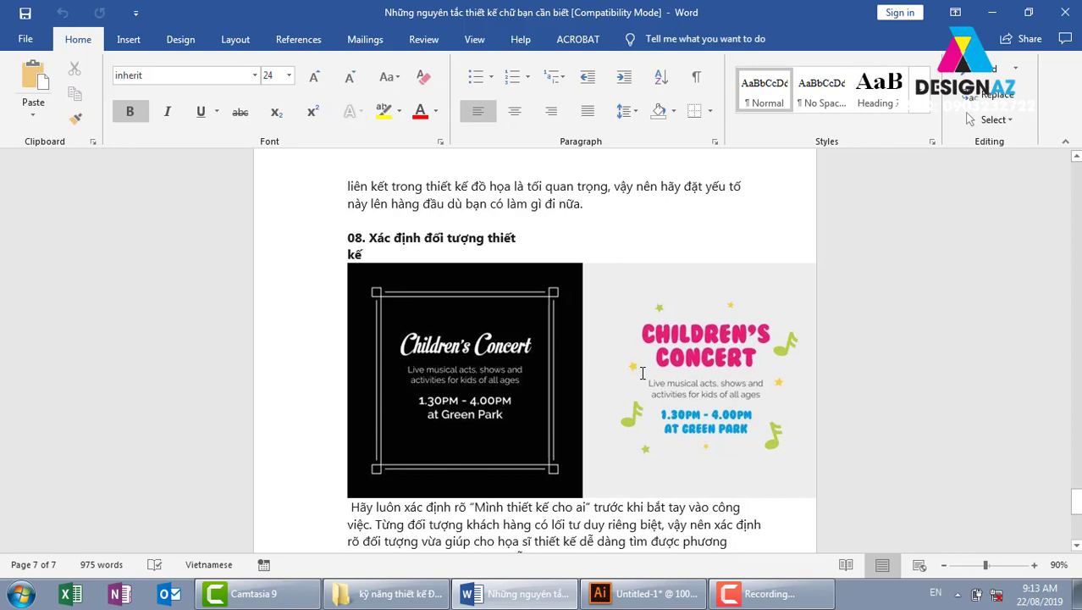
scroll(642, 373, down, 1)
scroll(641, 368, down, 2)
scroll(638, 352, up, 2)
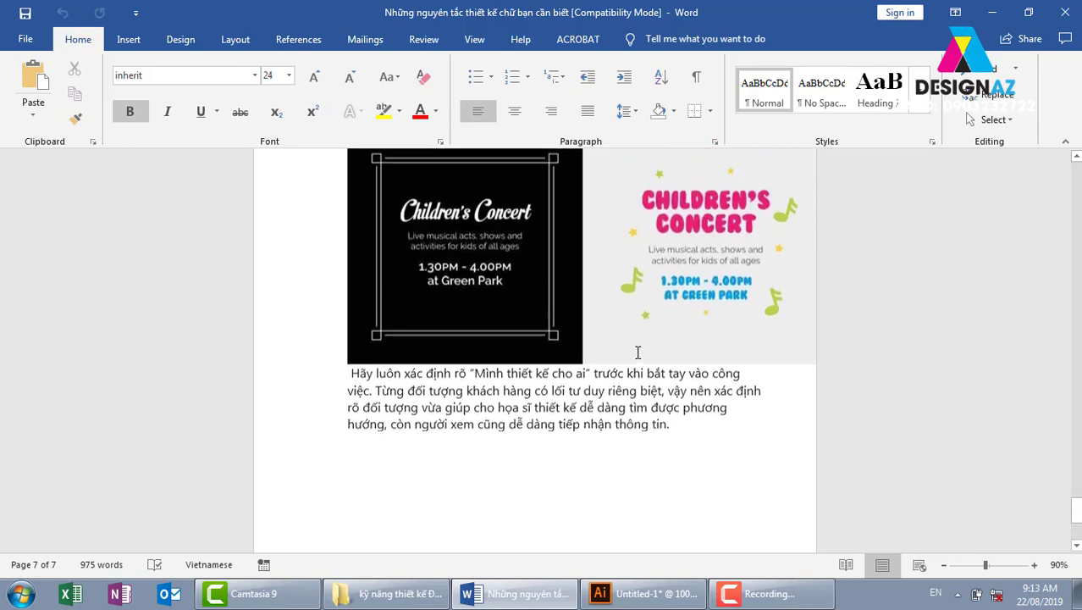
scroll(638, 352, up, 5)
scroll(639, 353, up, 5)
scroll(638, 352, up, 5)
scroll(638, 352, up, 5)
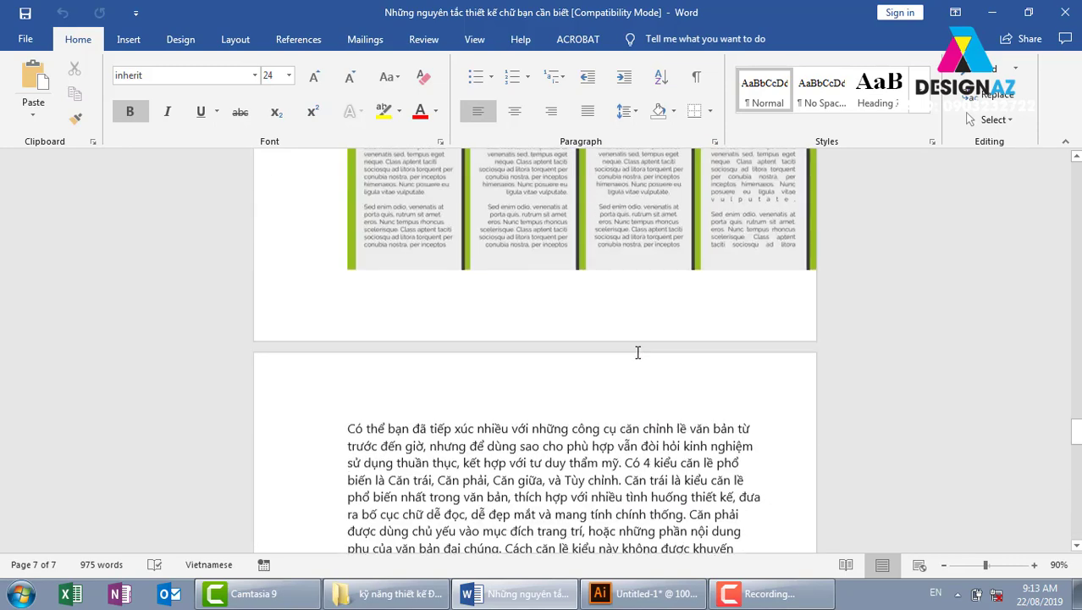
scroll(638, 353, up, 5)
scroll(639, 352, up, 5)
scroll(638, 353, up, 5)
scroll(638, 352, up, 5)
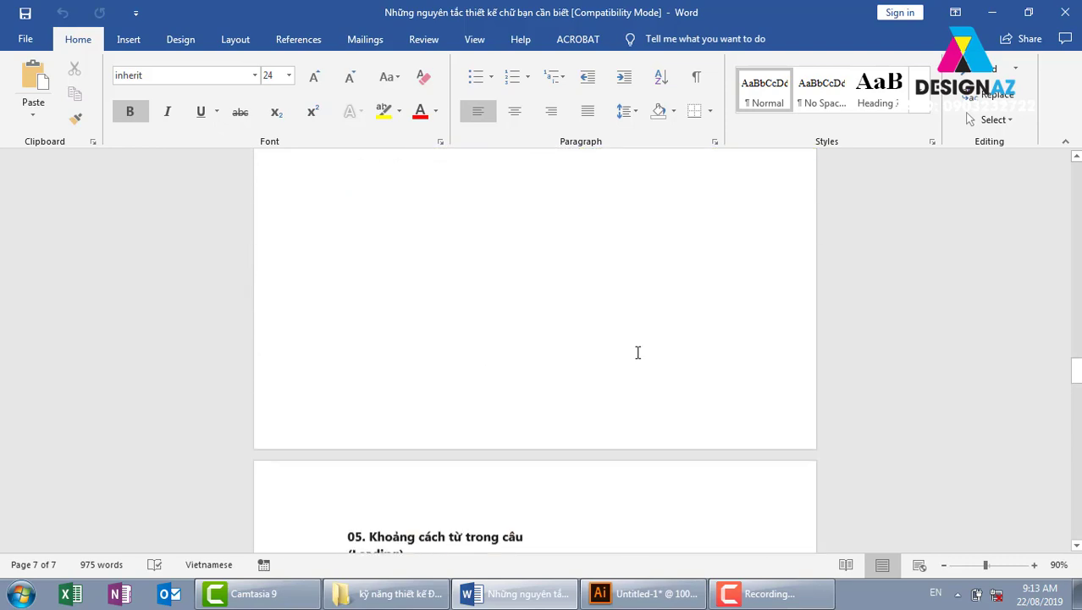
scroll(638, 352, up, 5)
scroll(639, 353, up, 5)
scroll(638, 352, up, 5)
scroll(638, 352, up, 3)
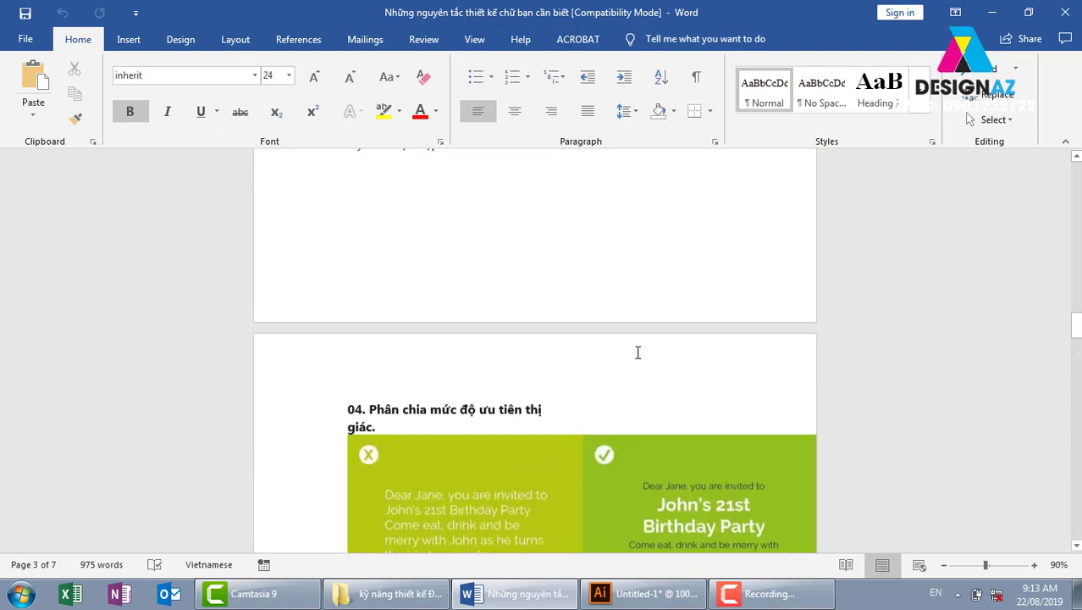
scroll(638, 352, up, 4)
scroll(639, 352, up, 1)
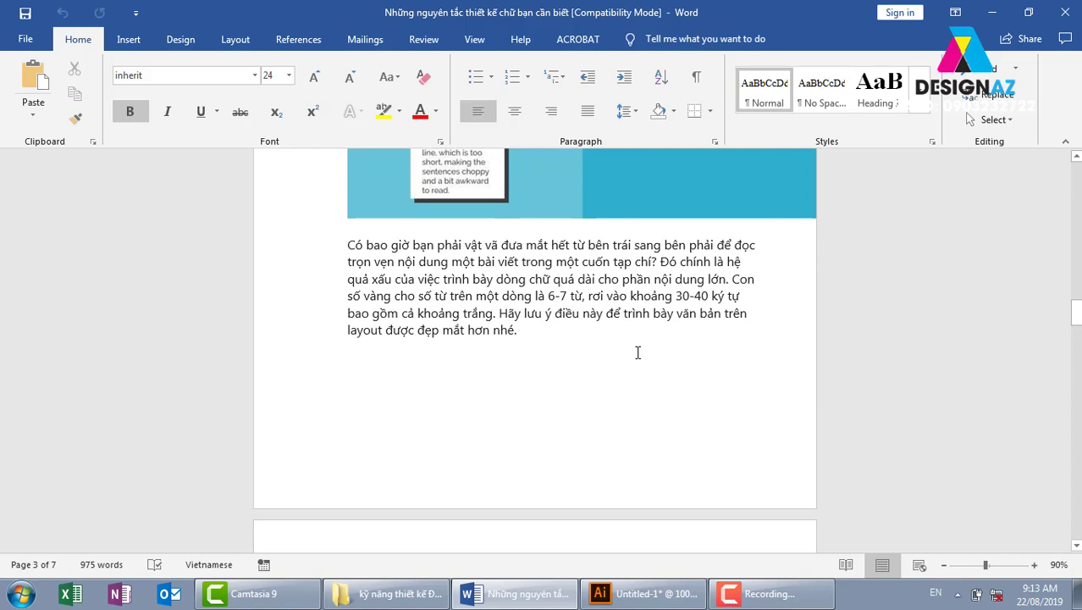
scroll(638, 353, up, 2)
scroll(638, 352, up, 2)
scroll(639, 352, up, 1)
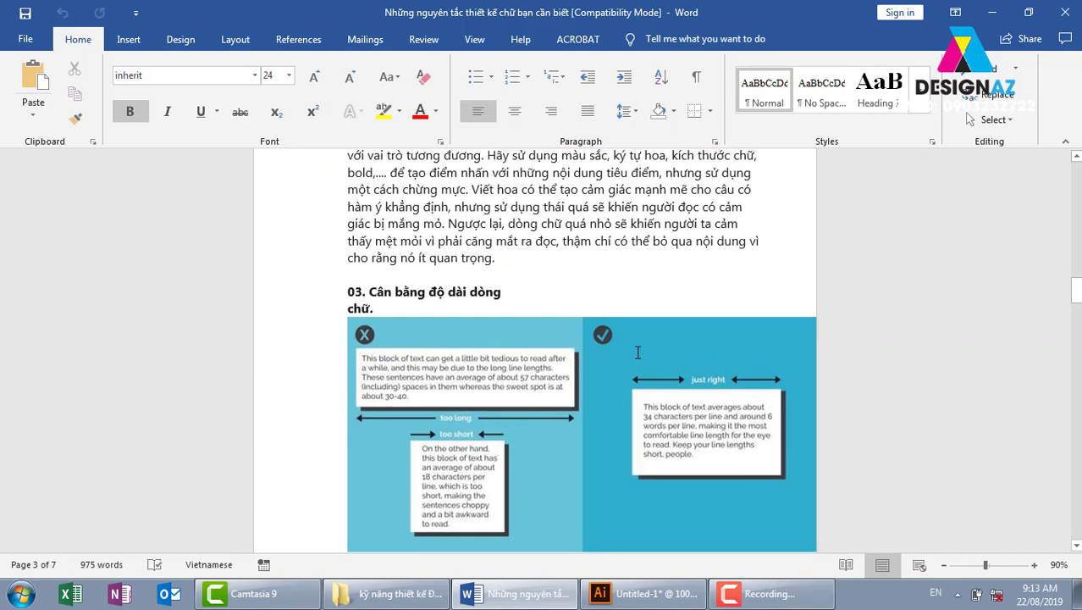
Step: Close Word and pan the Illustrator canvas to show the full sale banner
click(1065, 12)
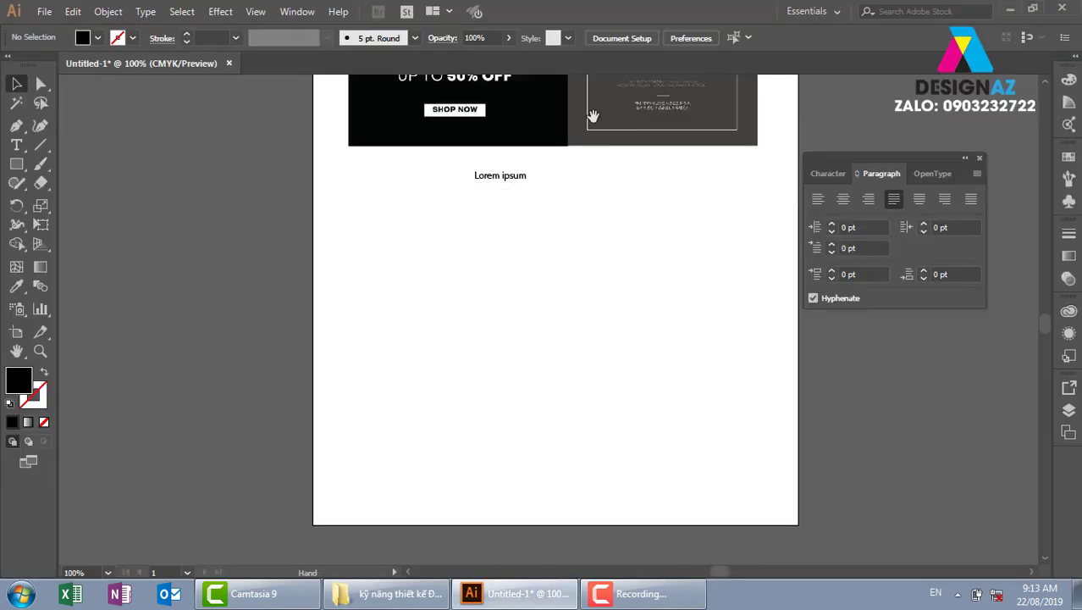
drag(589, 111, 586, 340)
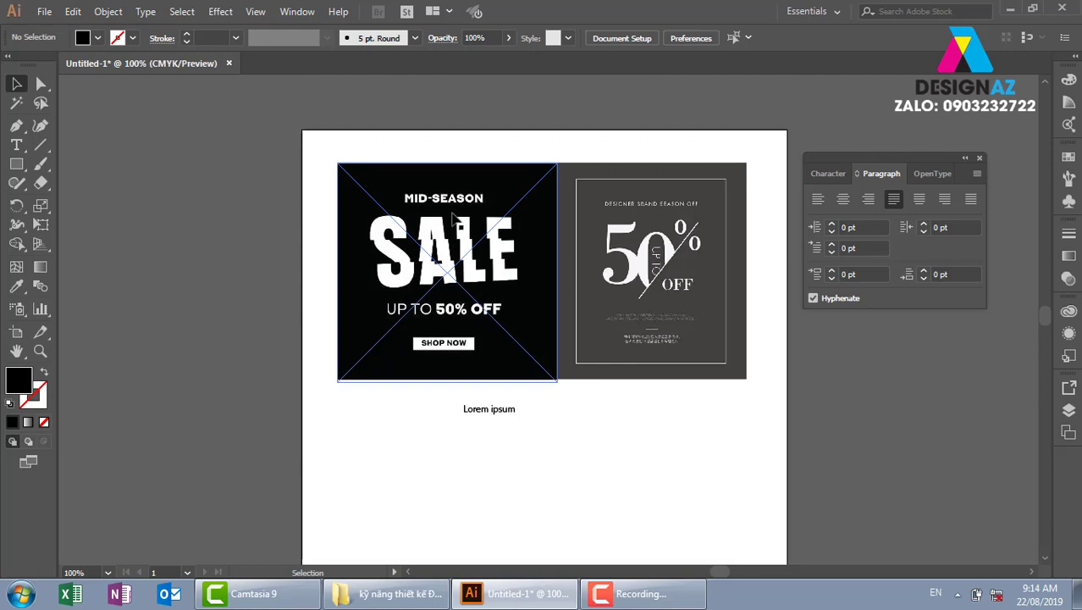
Step: Zoom in and edit the Lorem ipsum heading to read 'mid - season' instead
key(z)
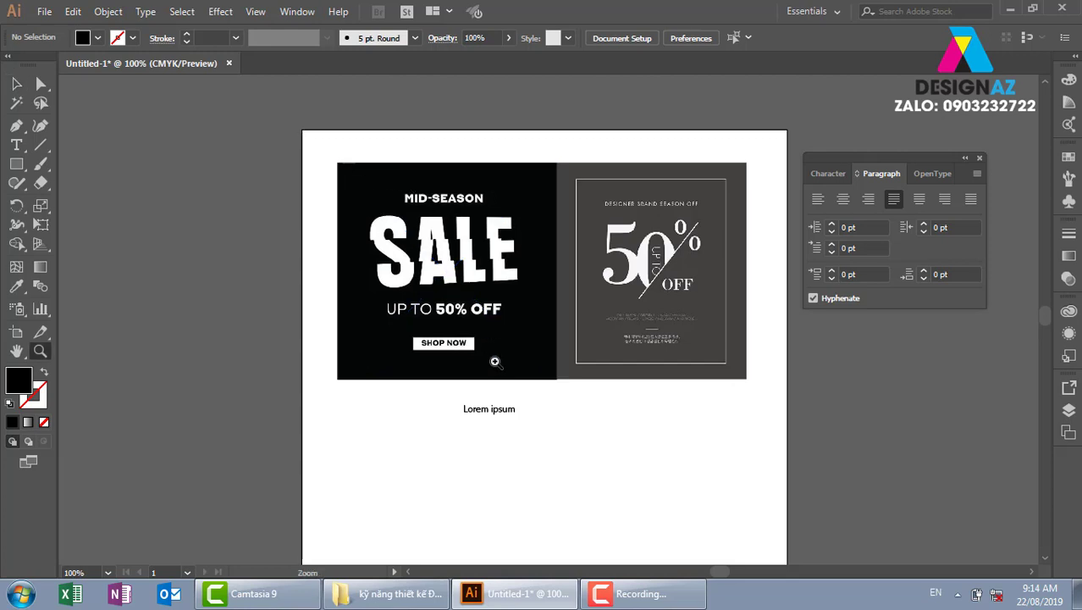
scroll(494, 319, down, 1)
key(t)
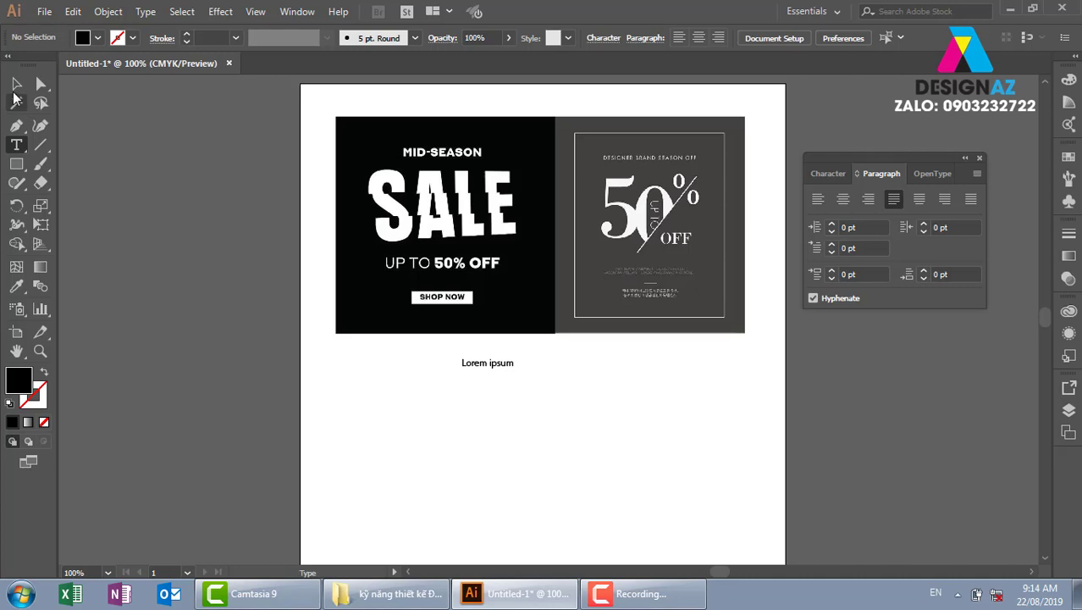
click(17, 84)
click(475, 364)
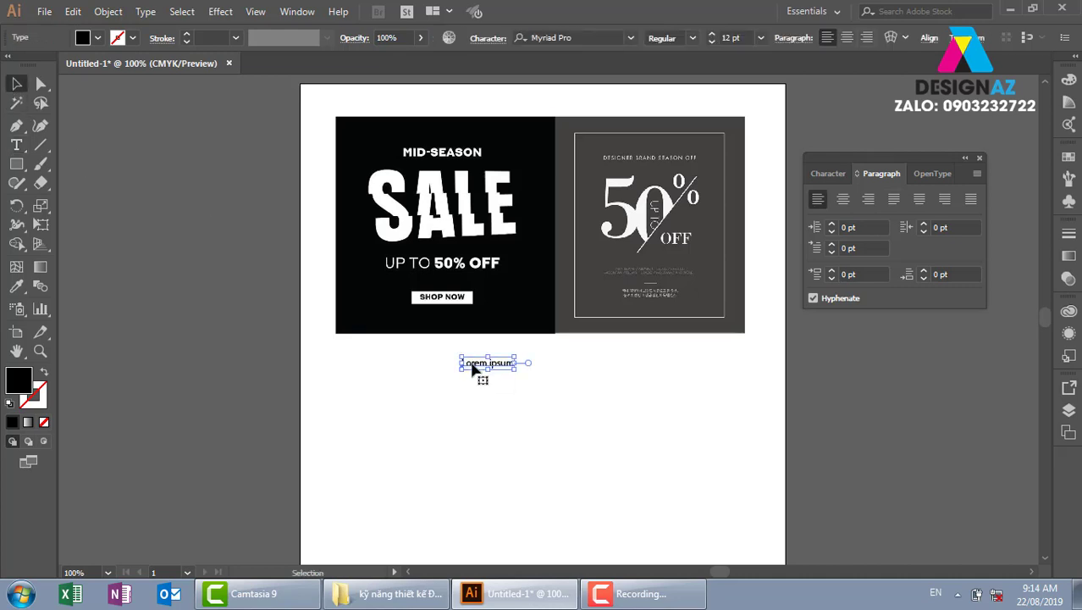
double_click(472, 364)
key(ctrl+a)
key(BackSpace)
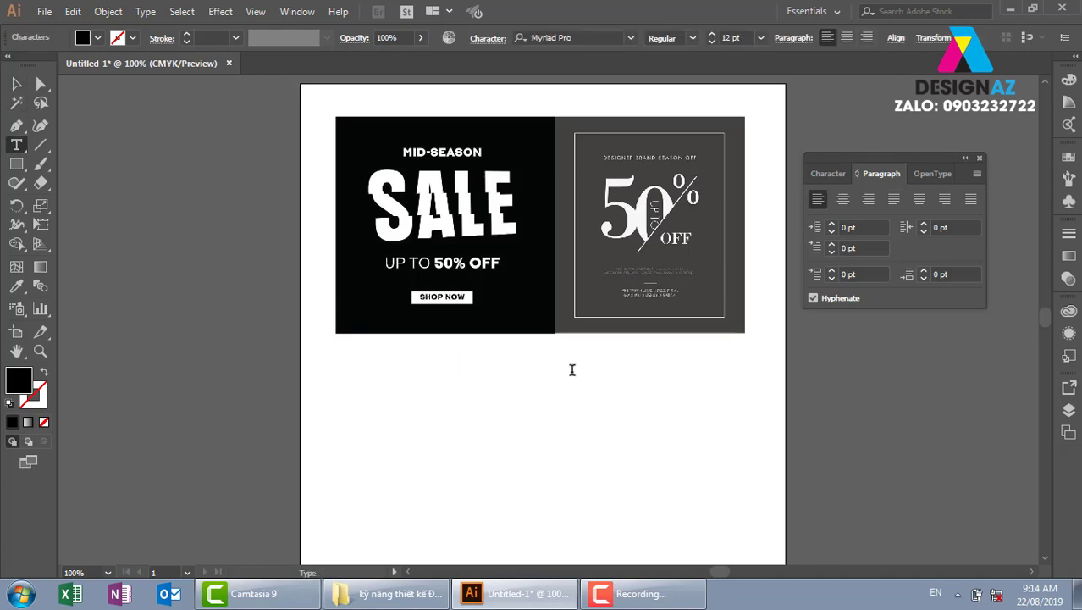
text(m)
key(BackSpace)
text(mi)
text(d)
text( - sea)
text(son)
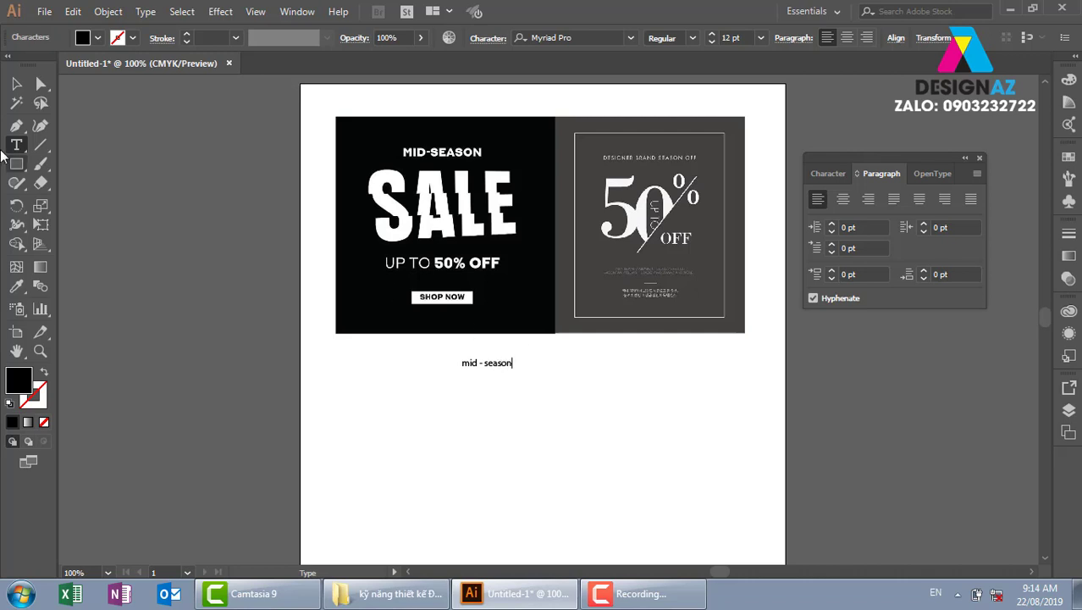
Step: Enlarge the mid - season text to about 25 pt and set its font to UTM Avo
click(16, 83)
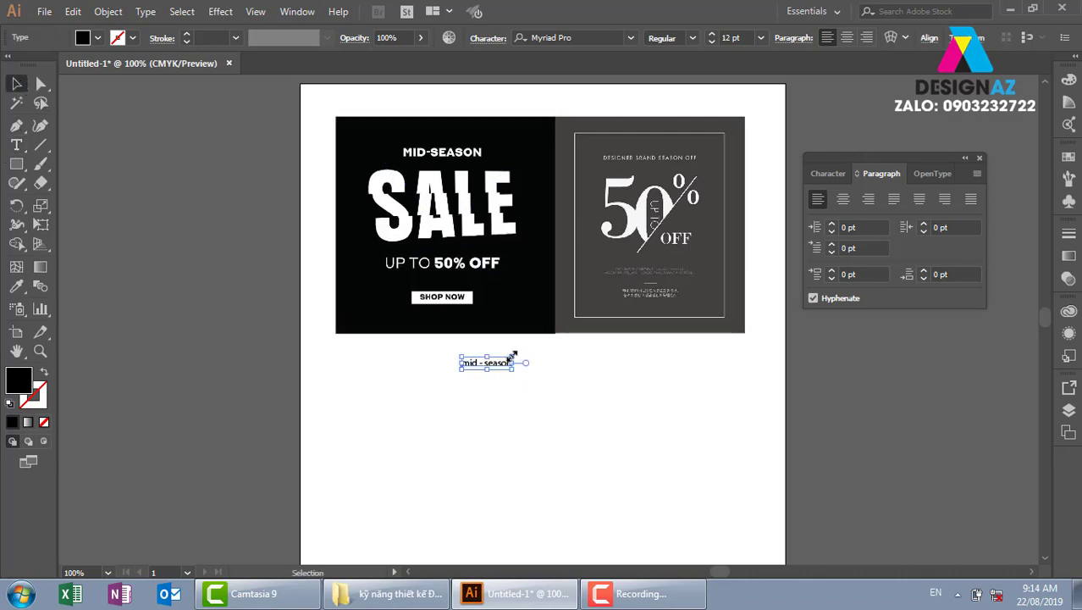
drag(512, 356, 523, 351)
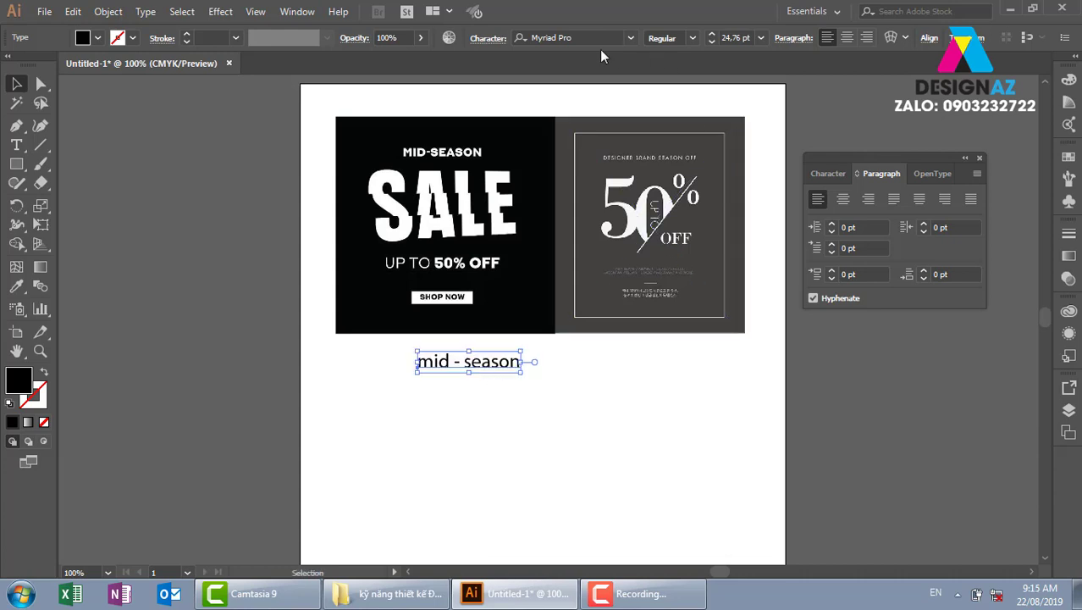
click(580, 38)
key(BackSpace)
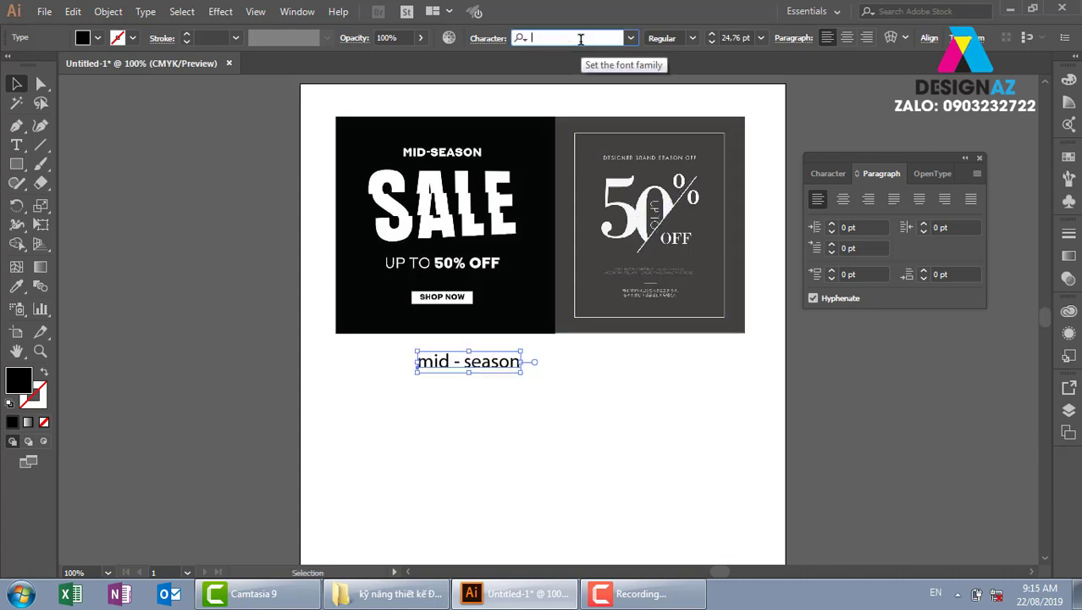
text(ut)
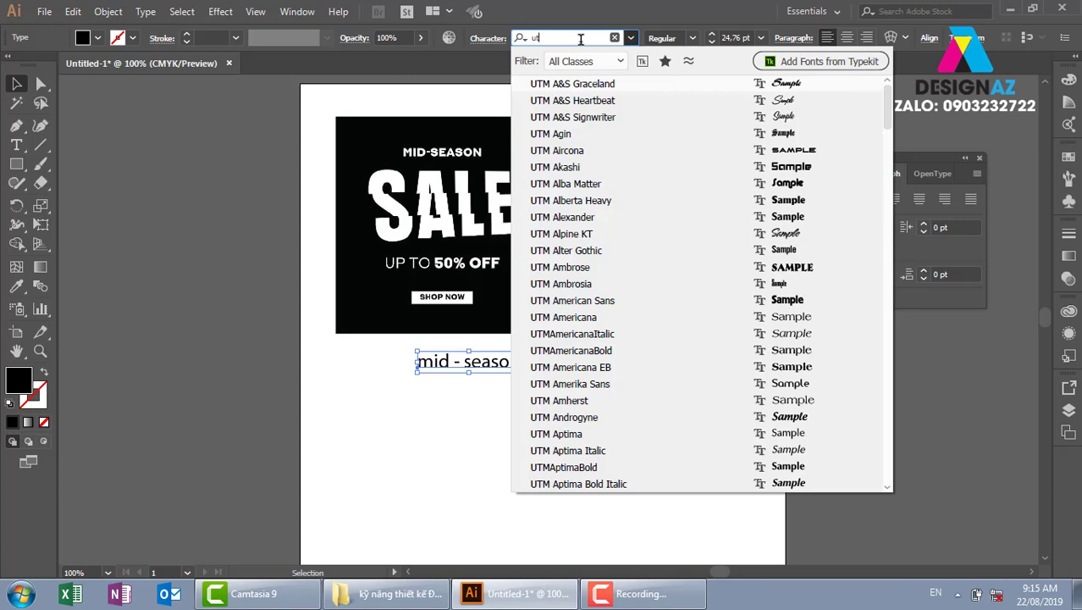
text(m)
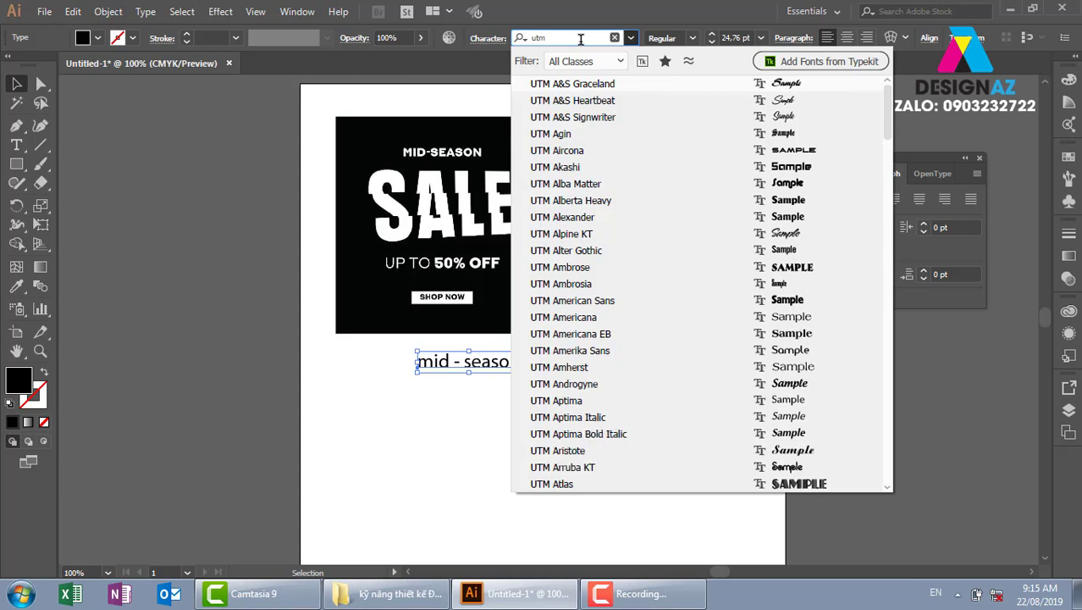
text( avo)
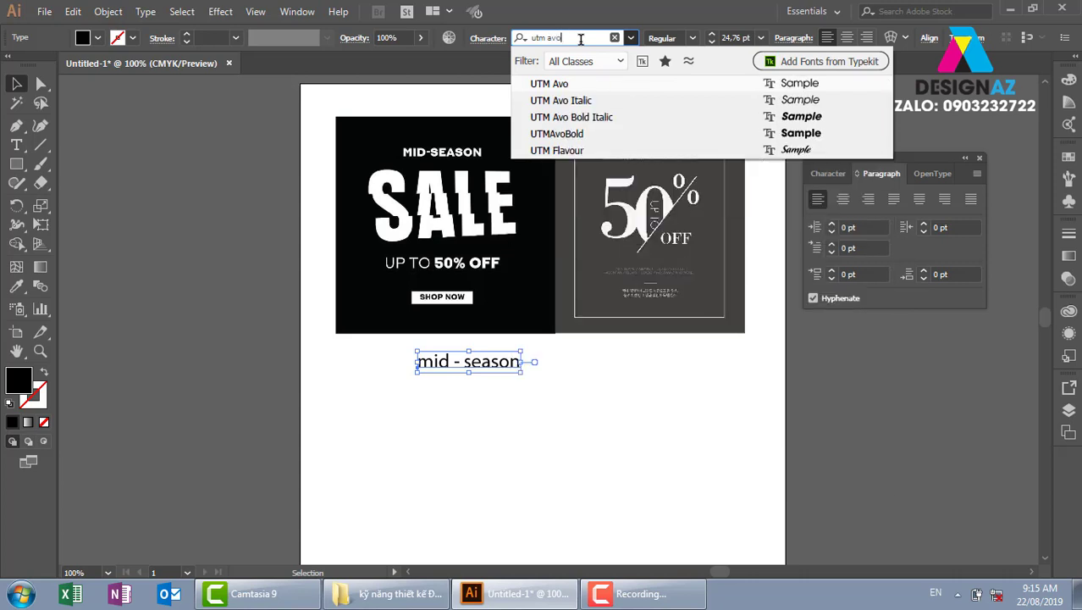
key(Return)
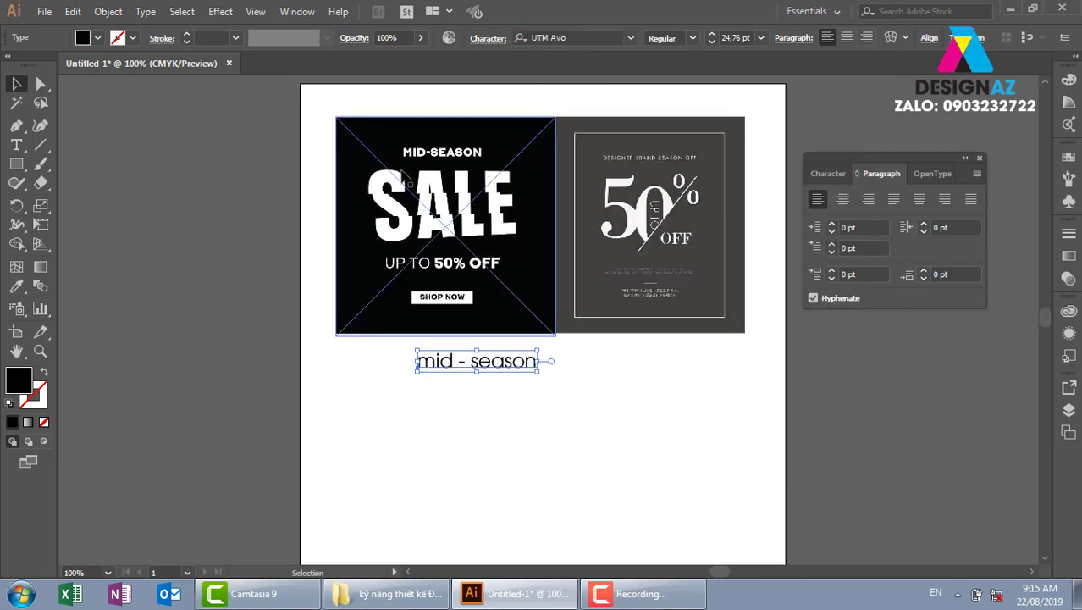
Step: Convert the text to UPPERCASE, make it Bold, and nudge it slightly left
click(146, 12)
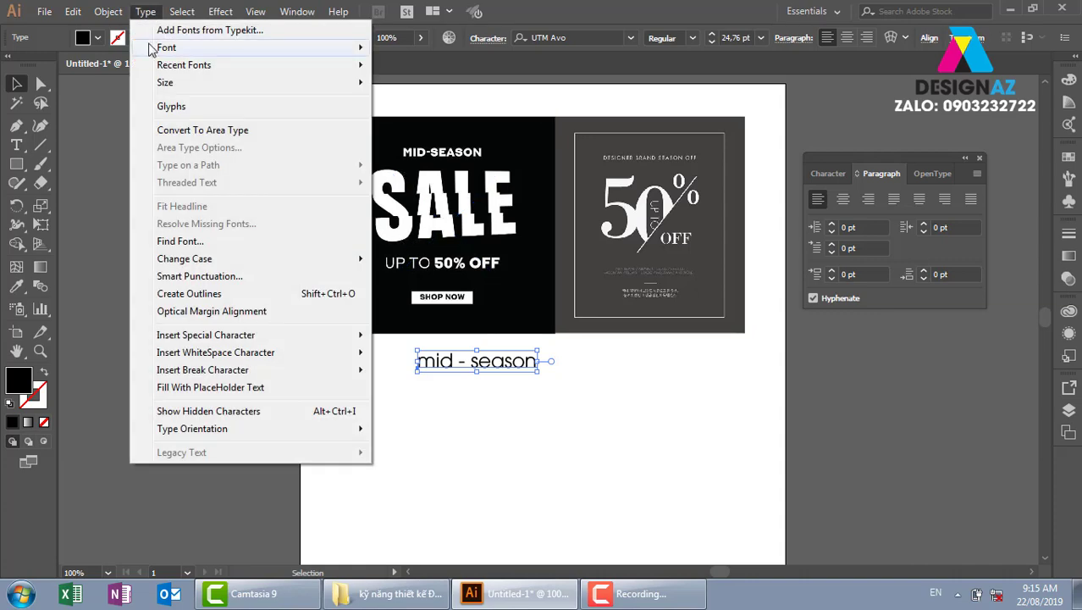
mouse_move(185, 258)
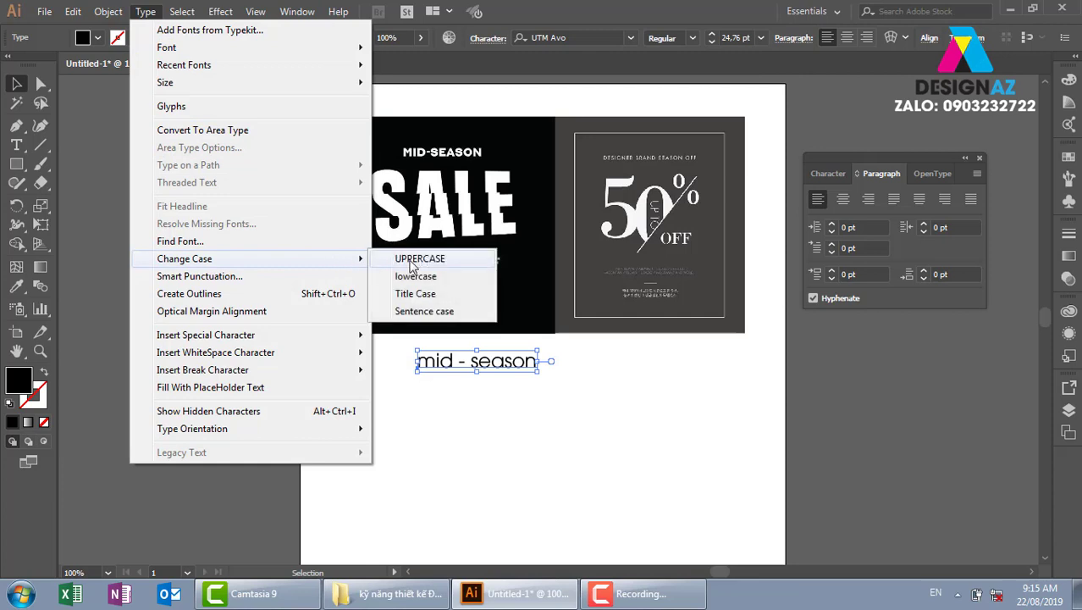
click(412, 265)
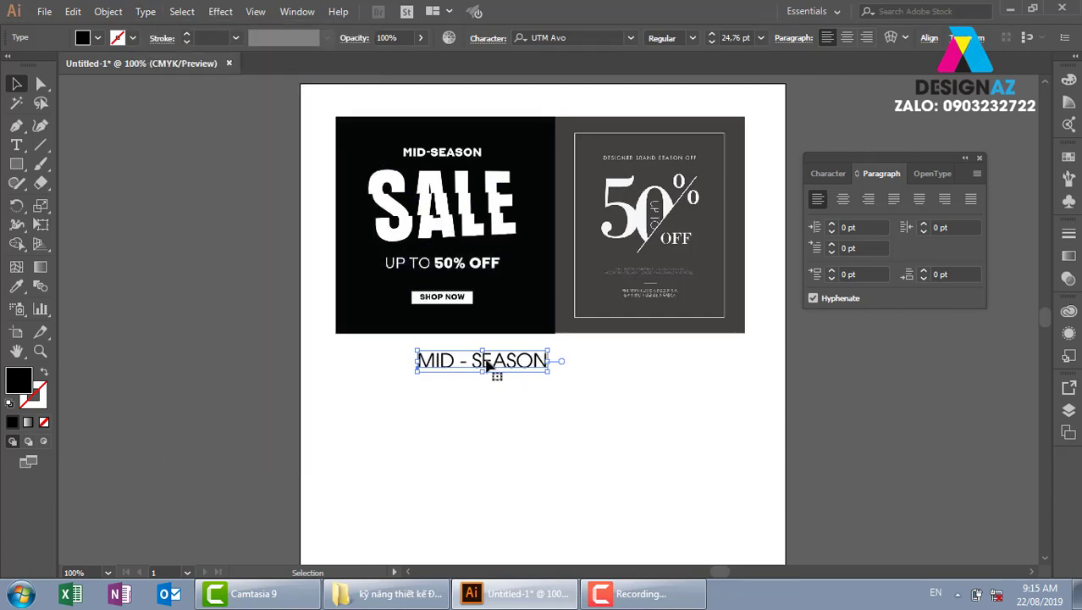
click(691, 38)
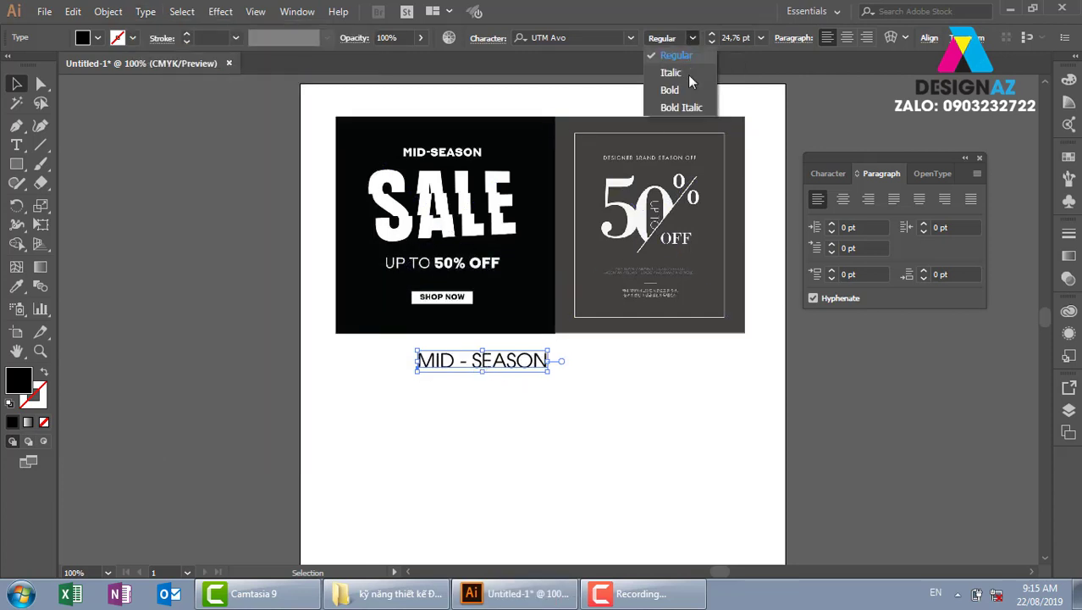
click(683, 90)
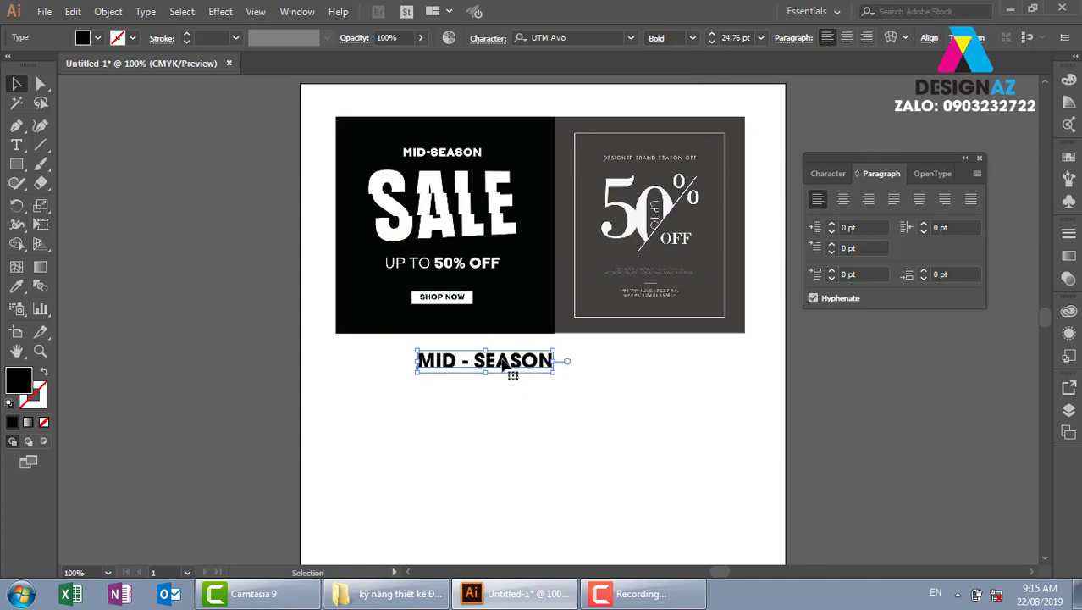
drag(498, 364, 463, 366)
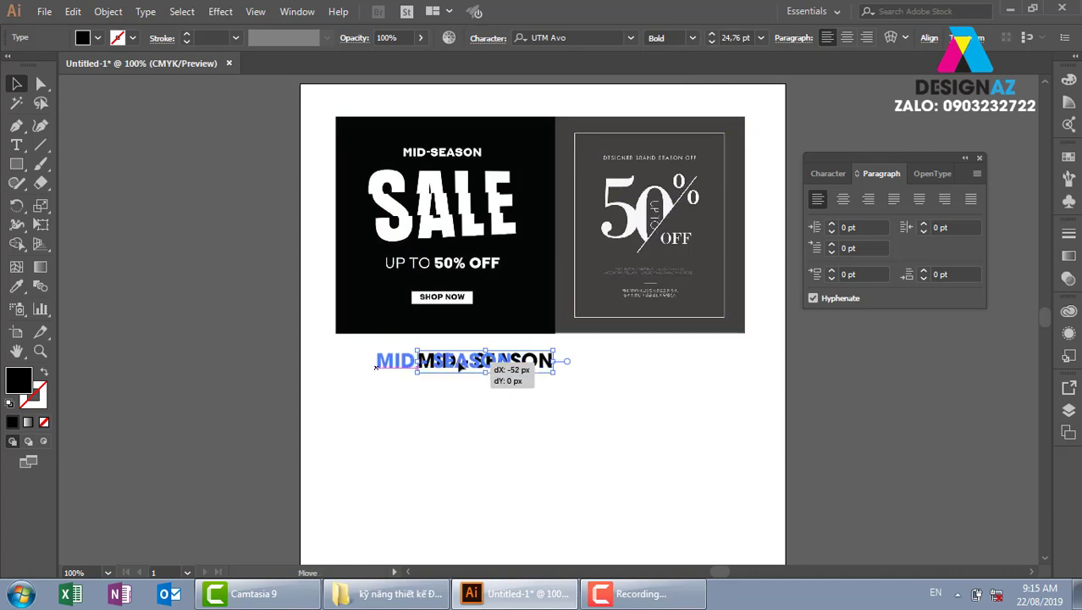
click(577, 397)
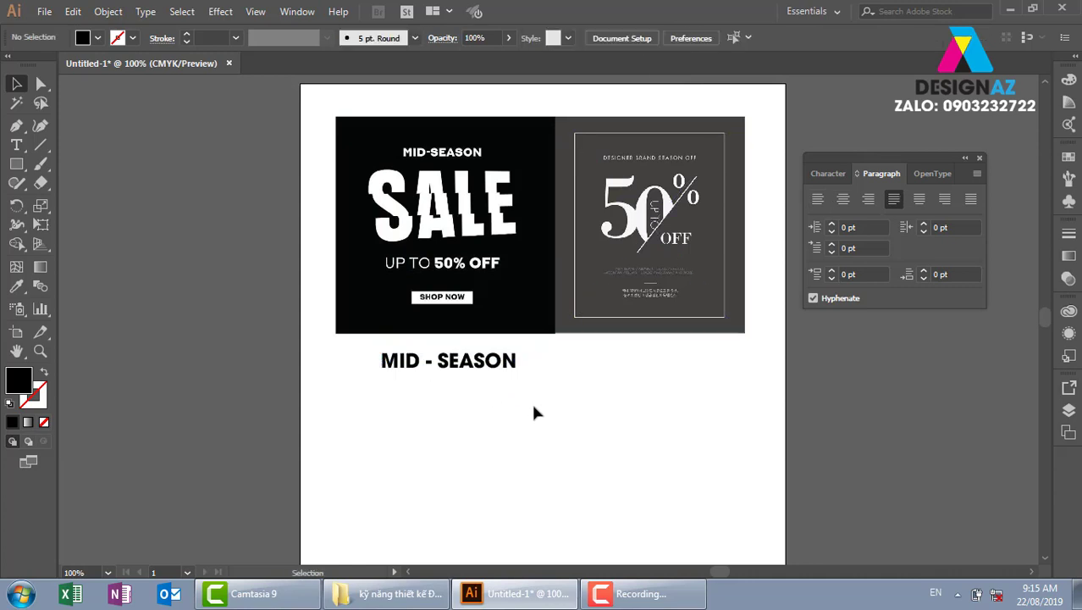
Step: Place a copy of MID - SEASON below it and change the copy to read 'UP TO 50% OFF'
drag(461, 366, 449, 493)
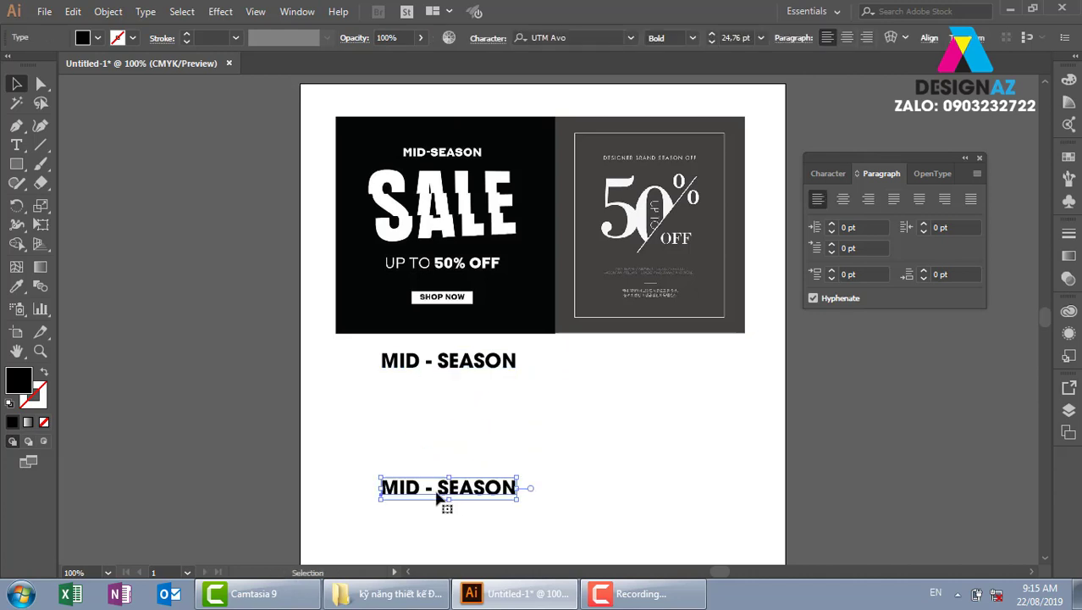
double_click(434, 498)
key(ctrl+a)
key(BackSpace)
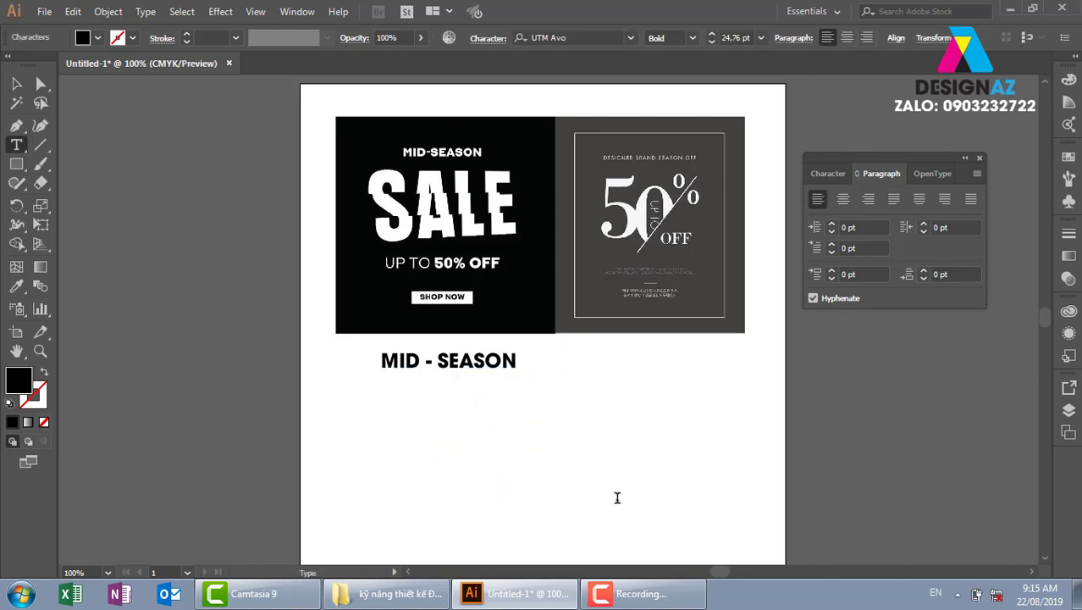
text(up)
key(BackSpace)
key(BackSpace)
text(UP)
text( TO )
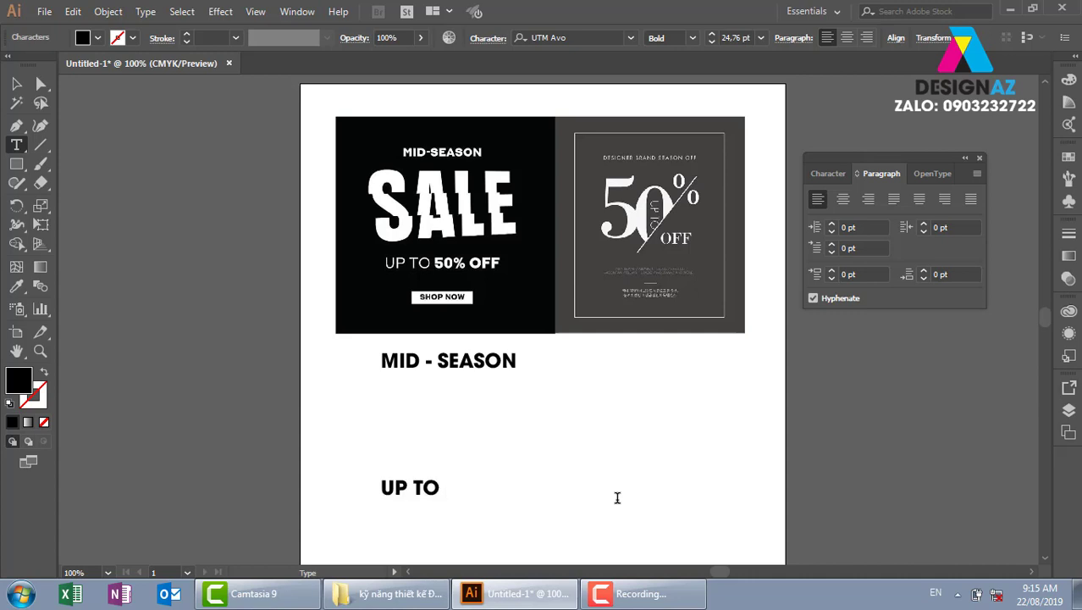
text(5)
text(0%)
text( O)
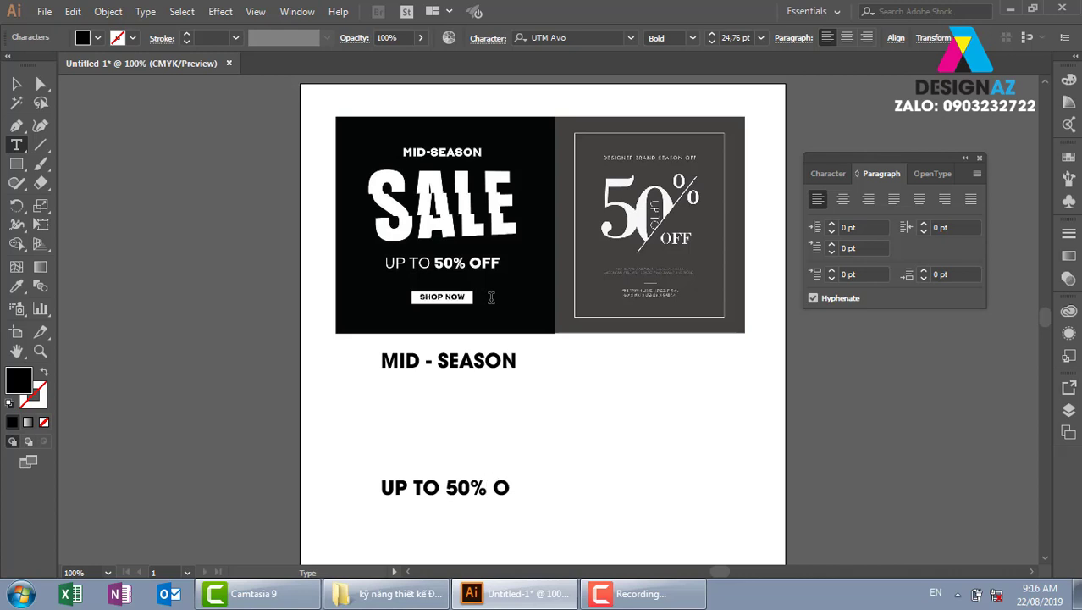
text(FF)
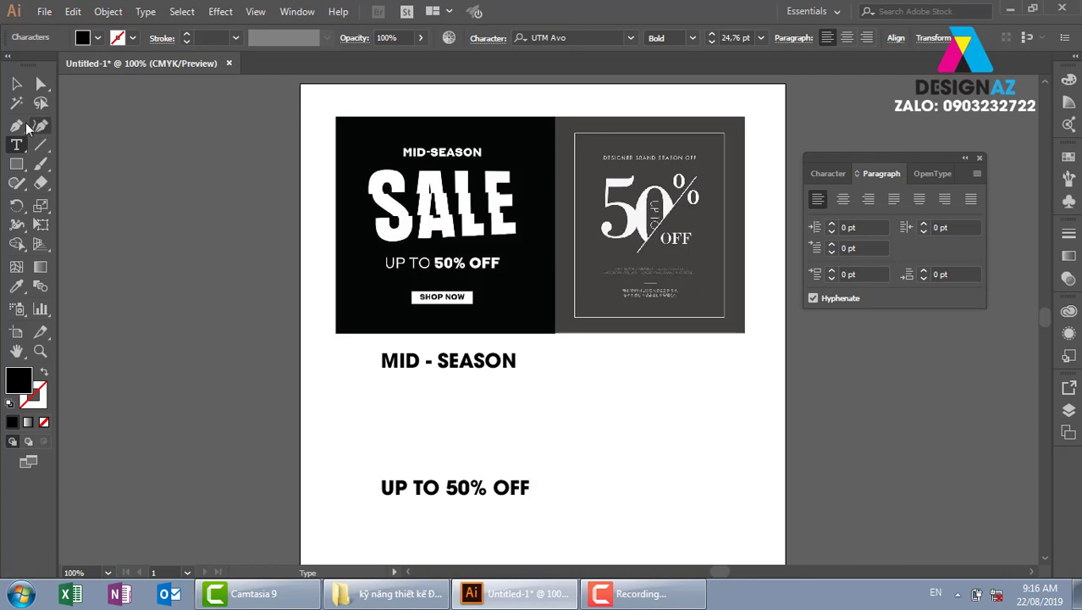
click(16, 84)
Step: Select the UP TO 50% OFF line and bring up the Character panel
click(568, 452)
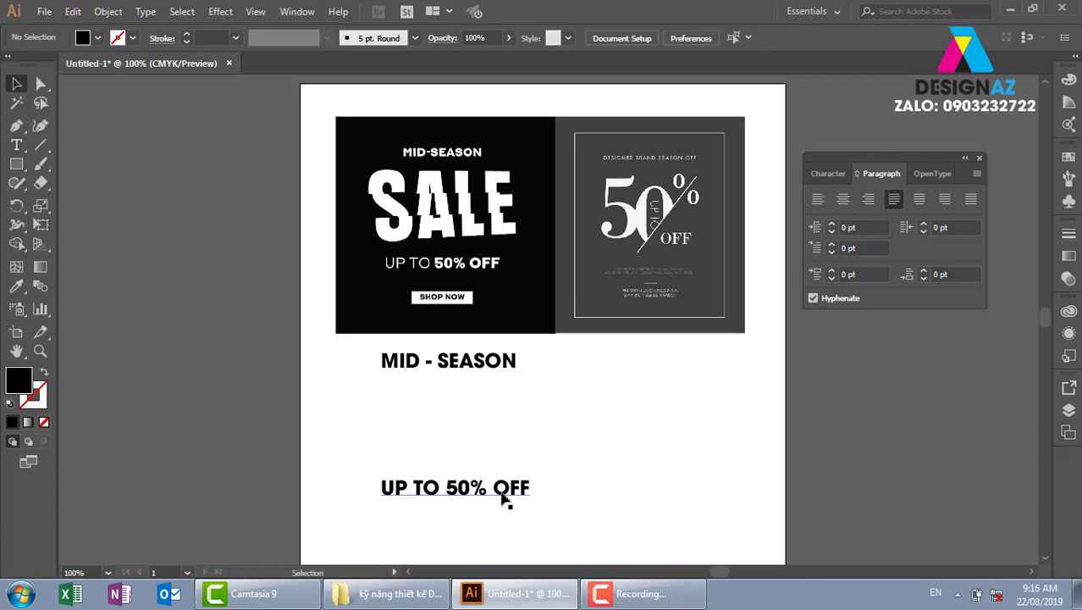
click(507, 499)
key(ctrl+t)
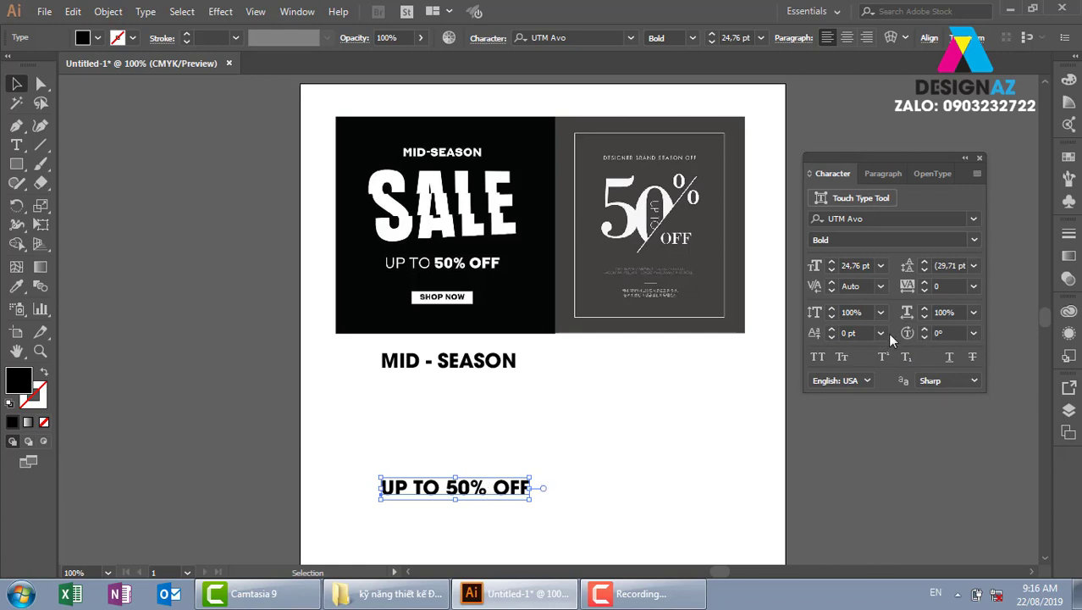
click(495, 444)
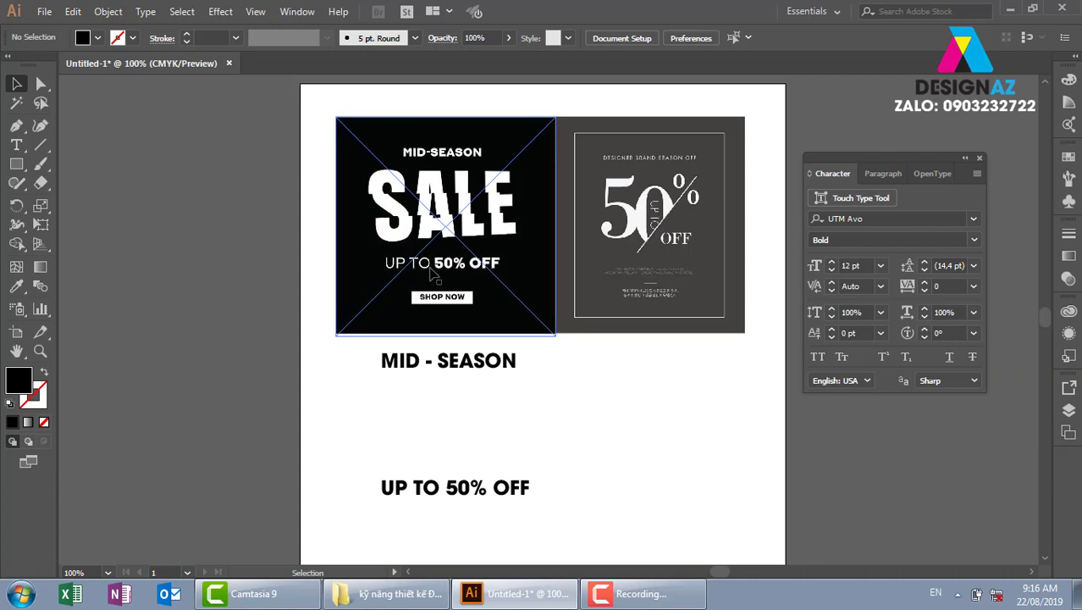
Step: Set the words UP TO in UTM Avo Regular, keeping 50% OFF bold
double_click(424, 487)
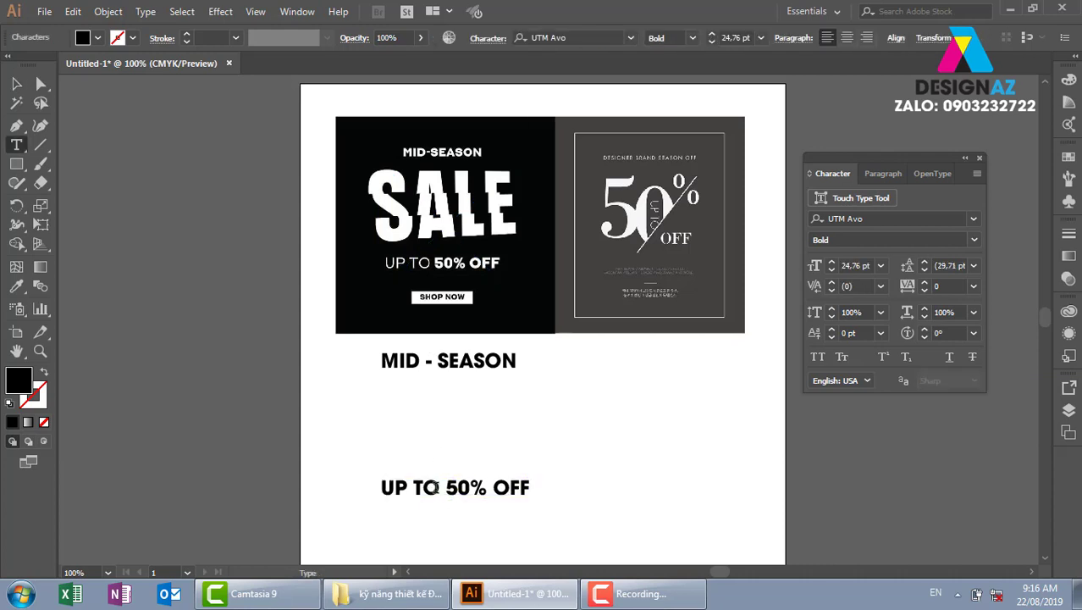
drag(440, 487, 381, 490)
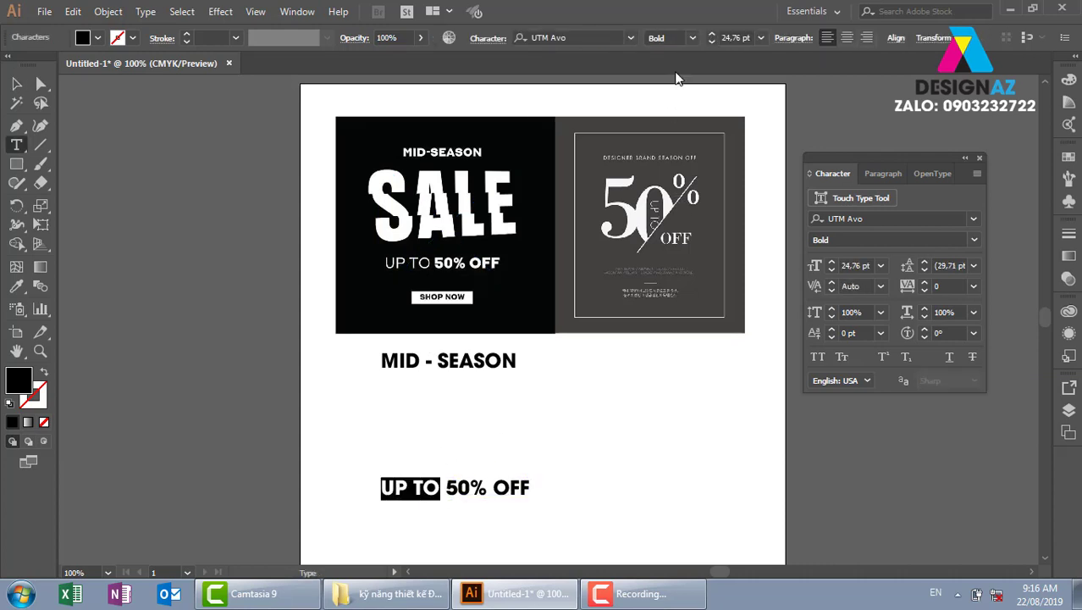
click(693, 38)
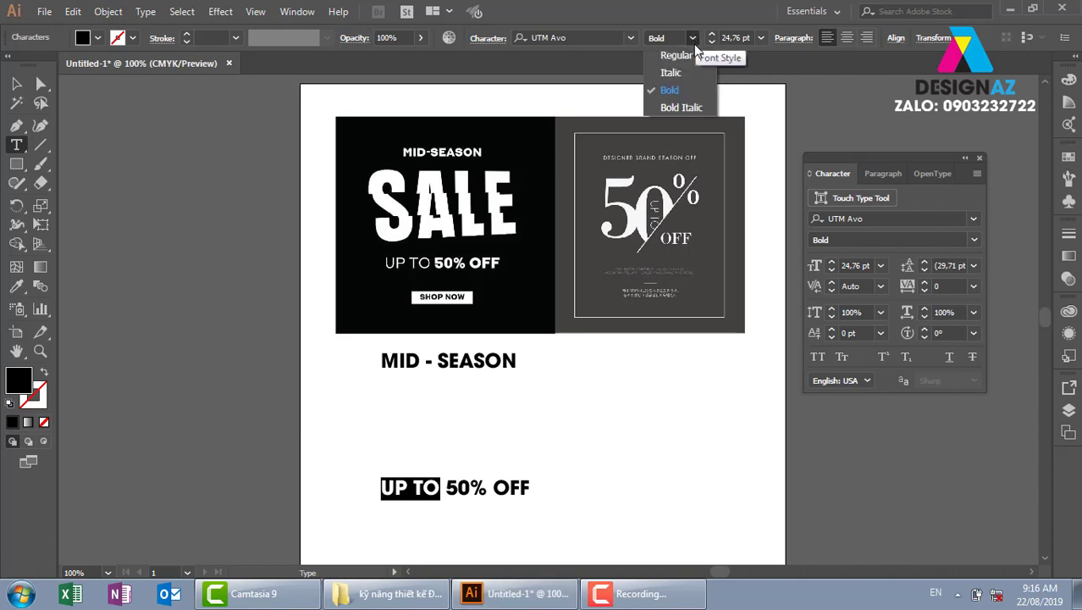
click(681, 55)
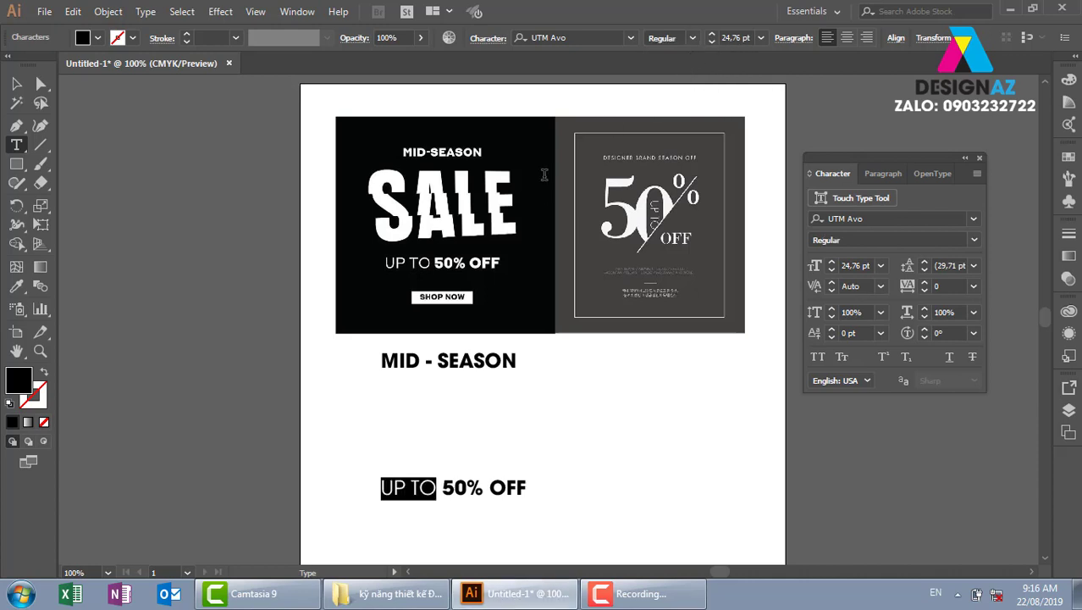
click(16, 83)
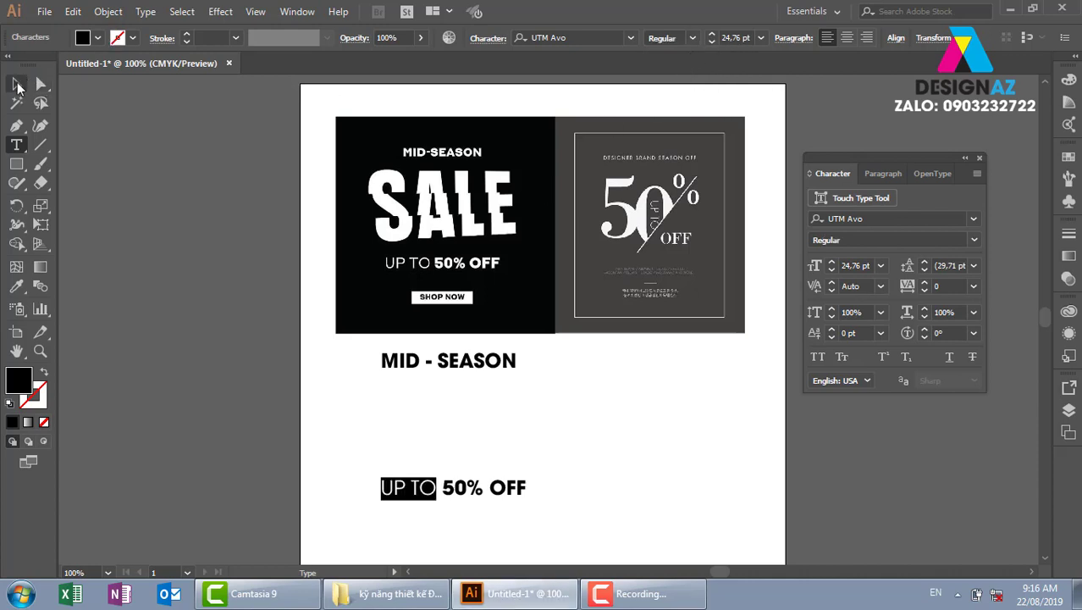
click(638, 476)
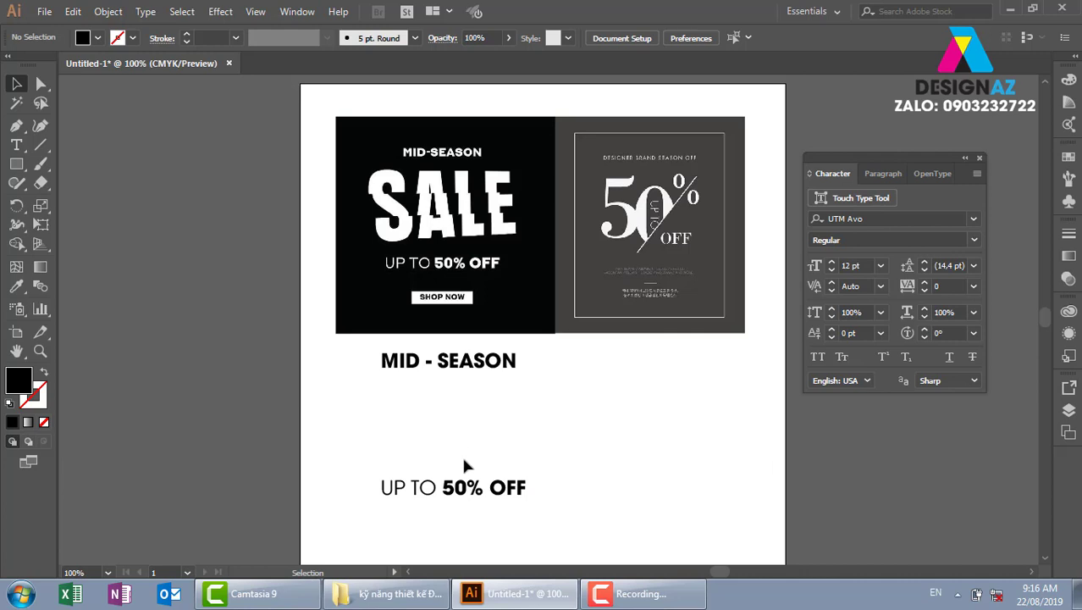
click(16, 144)
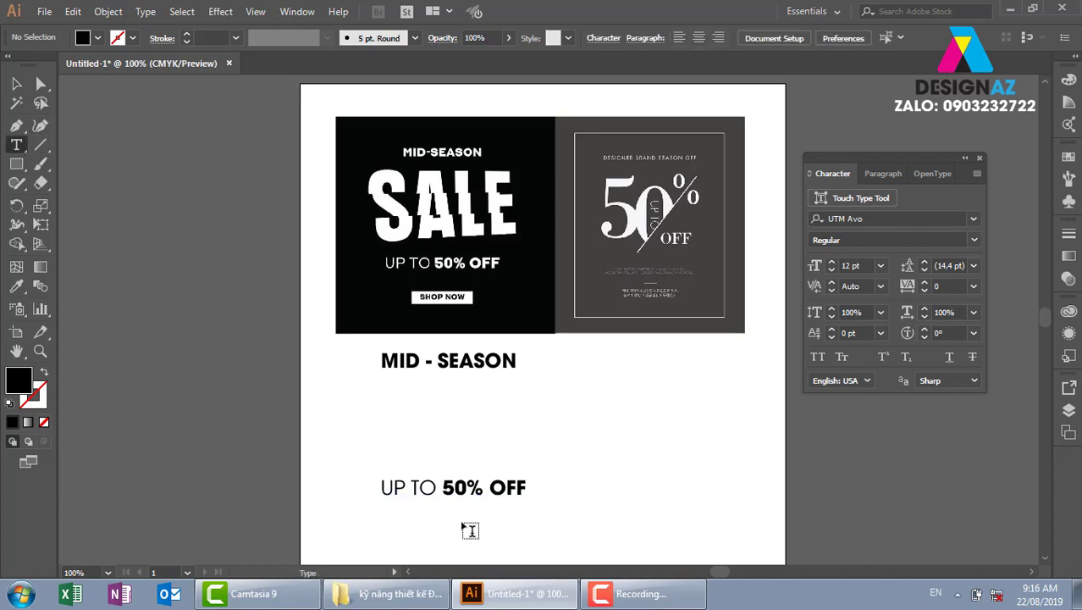
drag(435, 488, 372, 487)
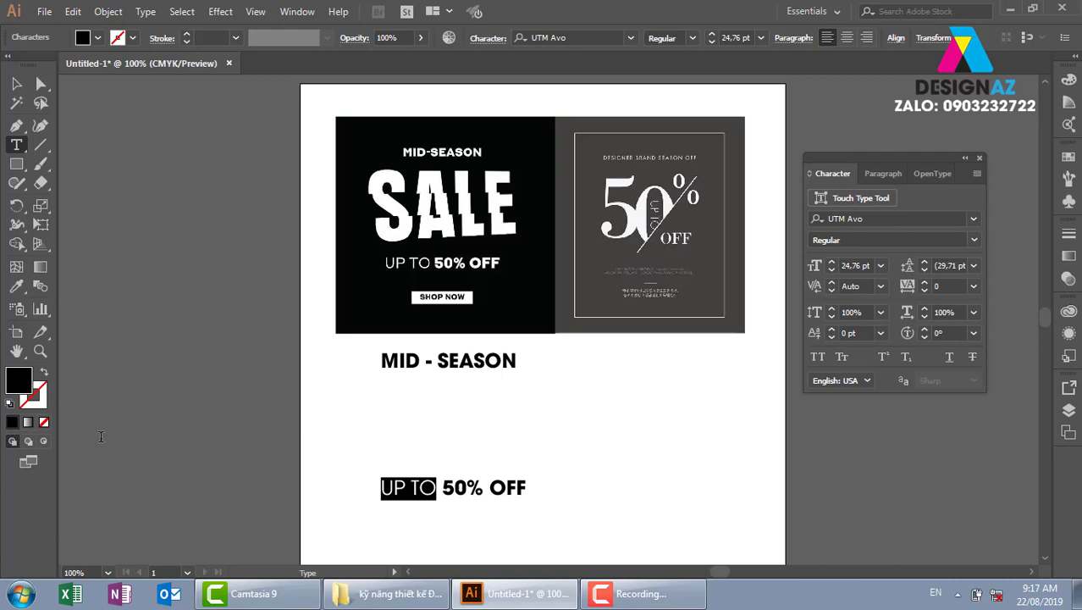
Step: Move UP TO 50% OFF up and horizontally centre-align it with MID - SEASON
click(16, 83)
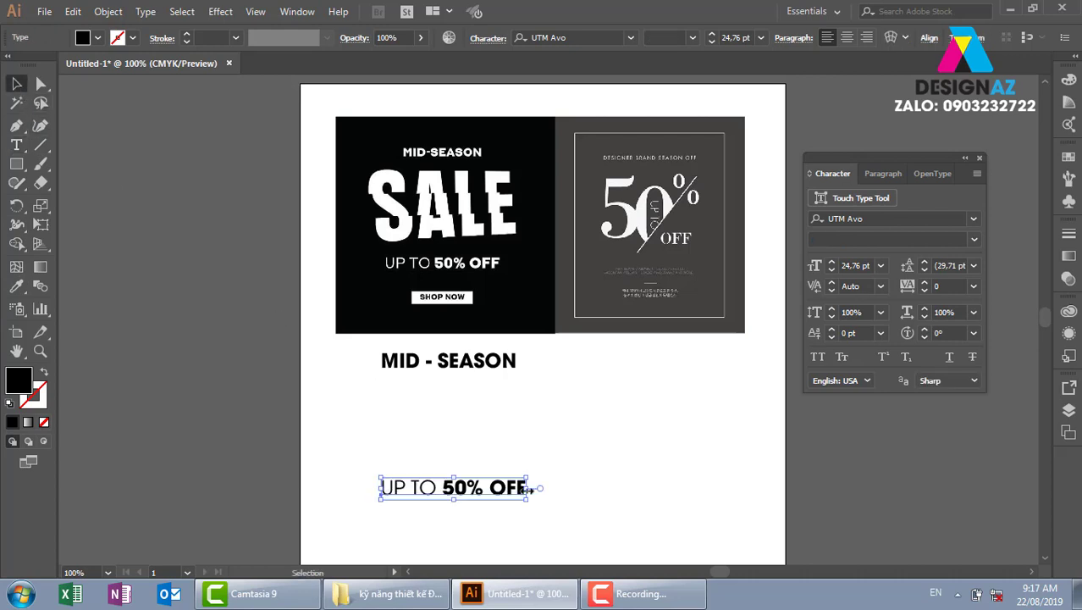
drag(499, 489, 468, 483)
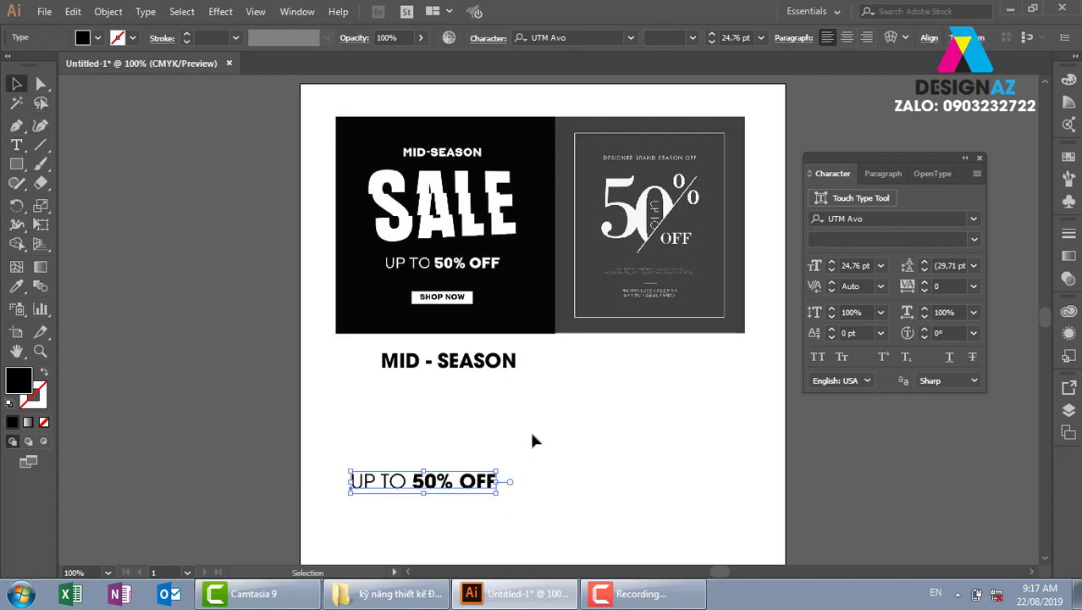
shift+click(504, 363)
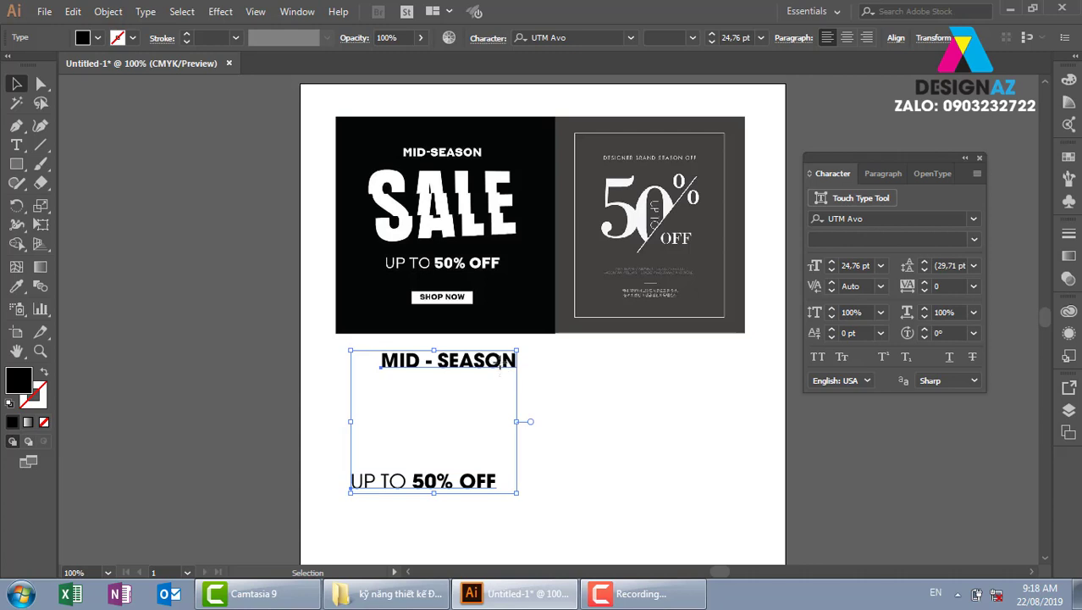
triple_click(501, 363)
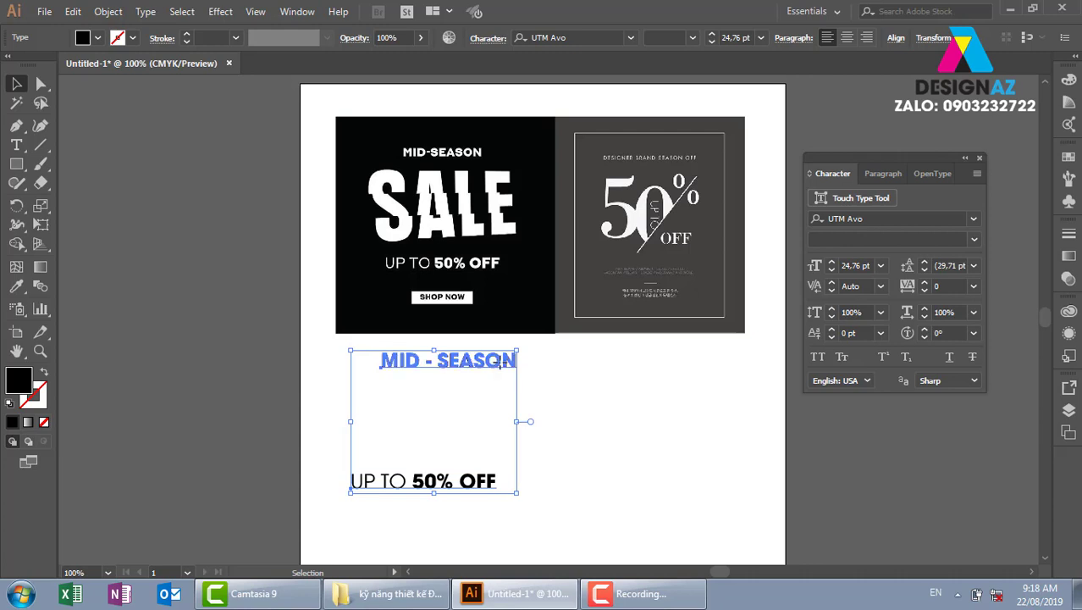
click(889, 39)
click(764, 79)
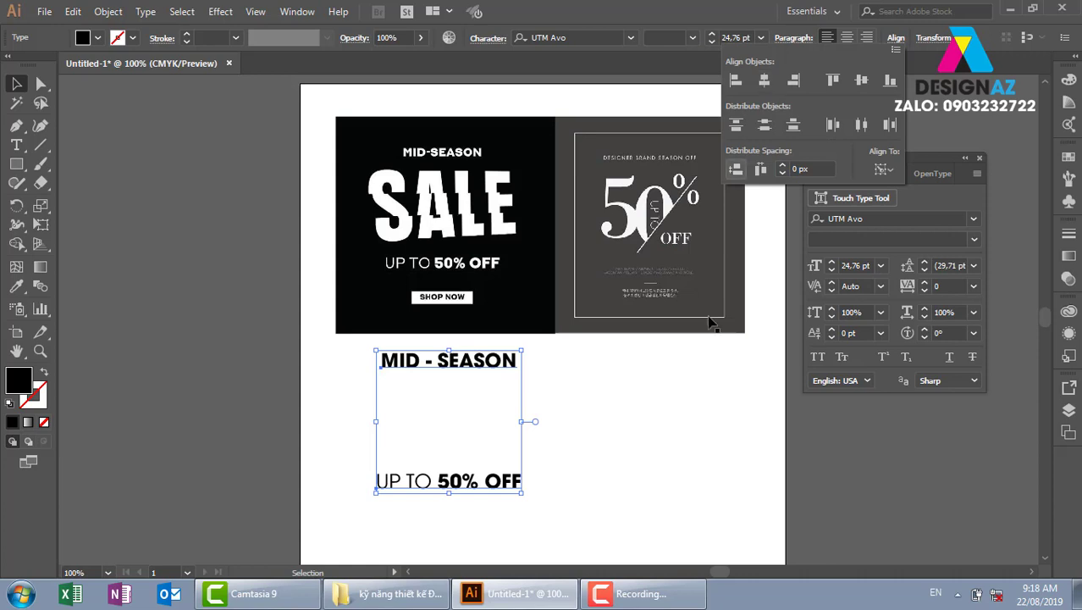
click(666, 442)
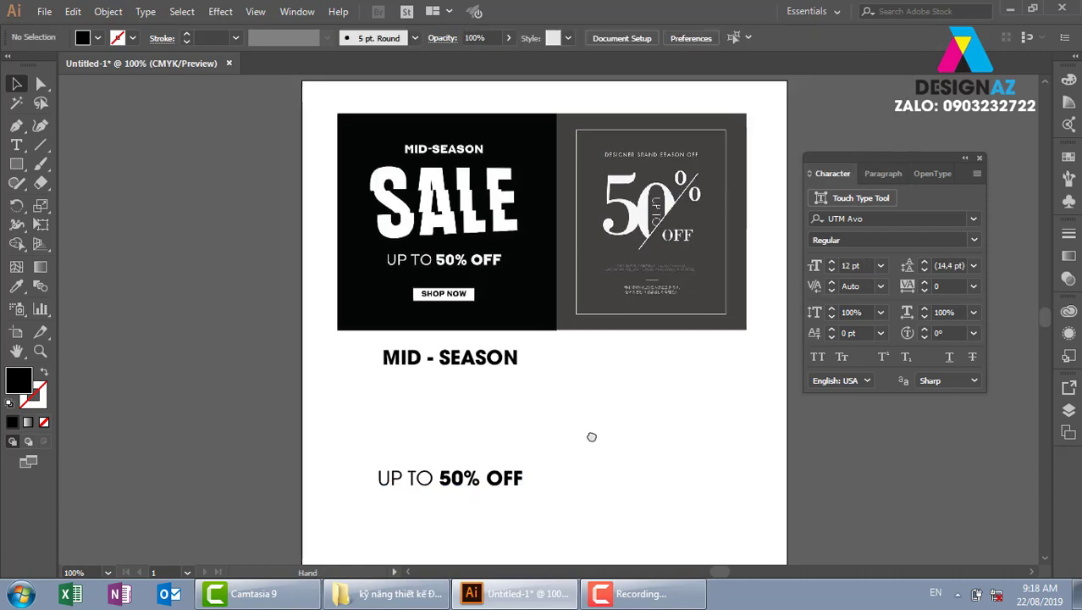
Step: Add a new text line reading 'SALE' below MID - SEASON
drag(589, 435, 598, 417)
key(t)
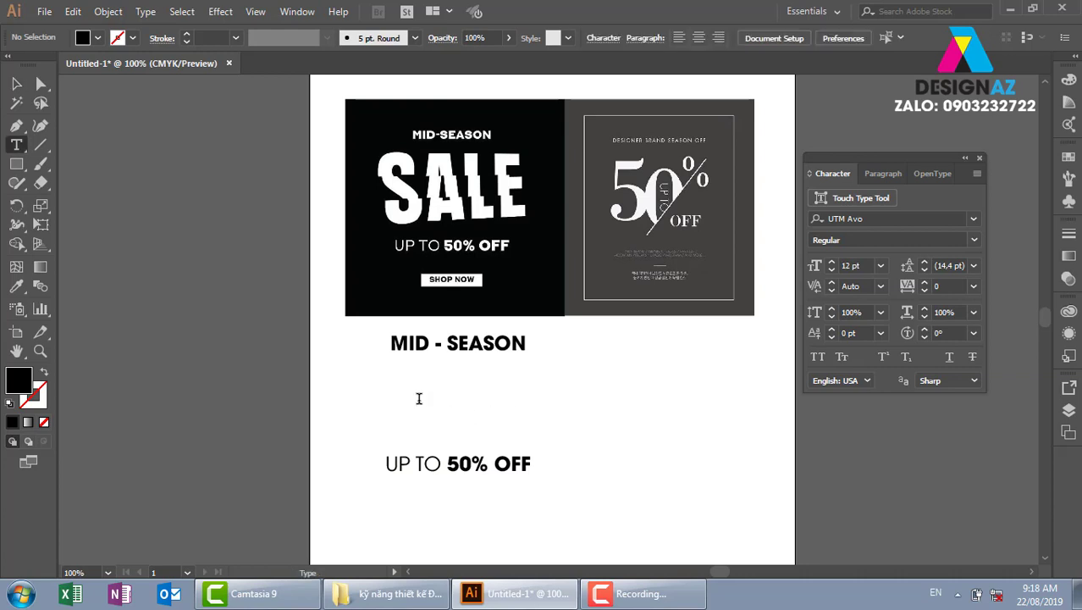
click(417, 396)
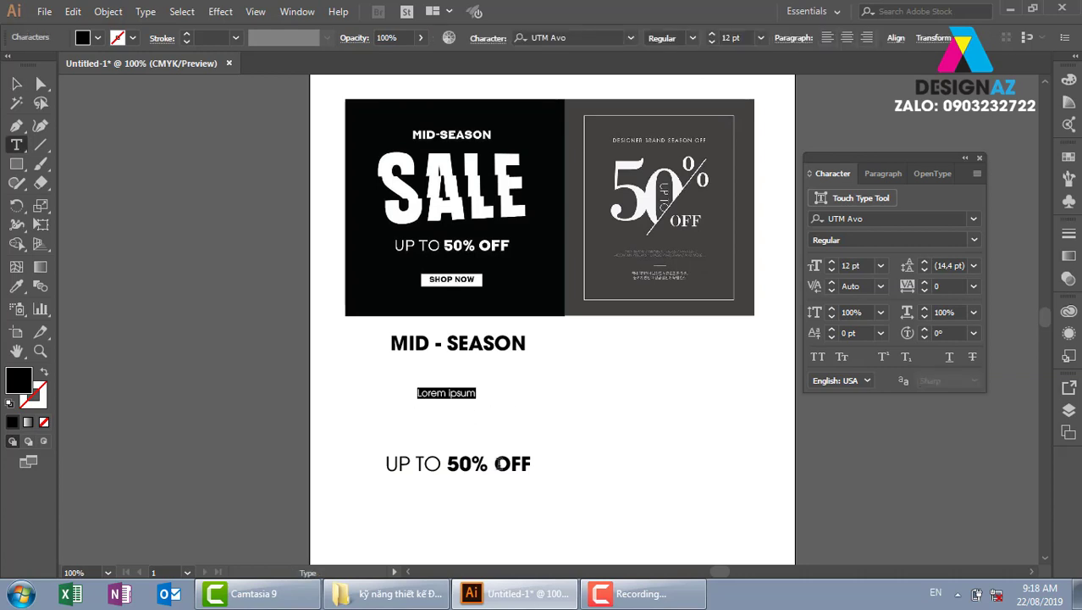
text(a)
key(BackSpace)
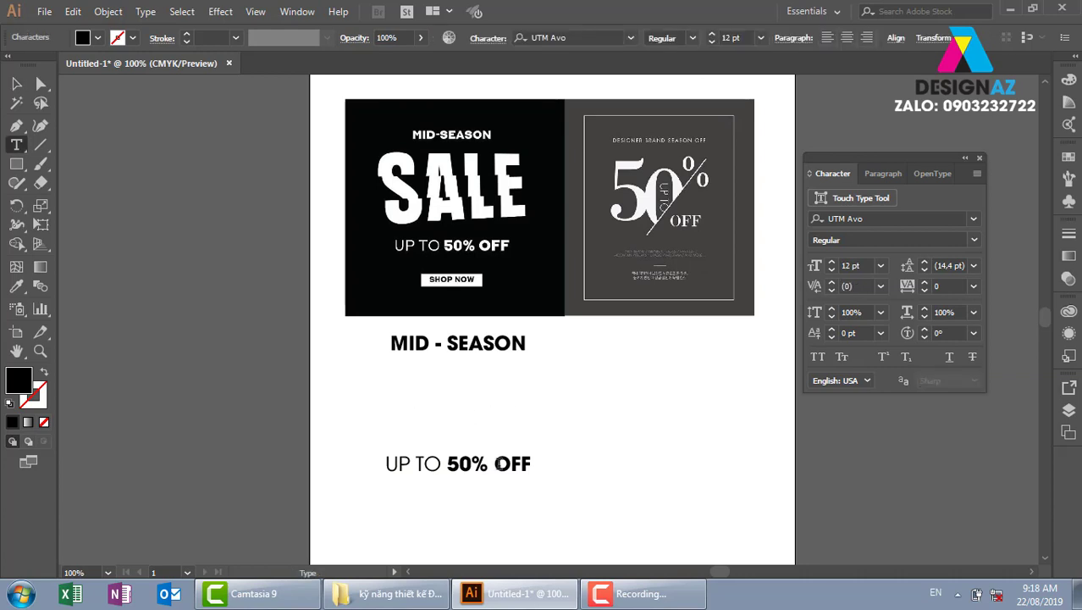
text(S)
text(A)
text(LE)
Step: Enlarge SALE to headline size and centre it horizontally with MID - SEASON
click(17, 85)
drag(444, 385, 517, 349)
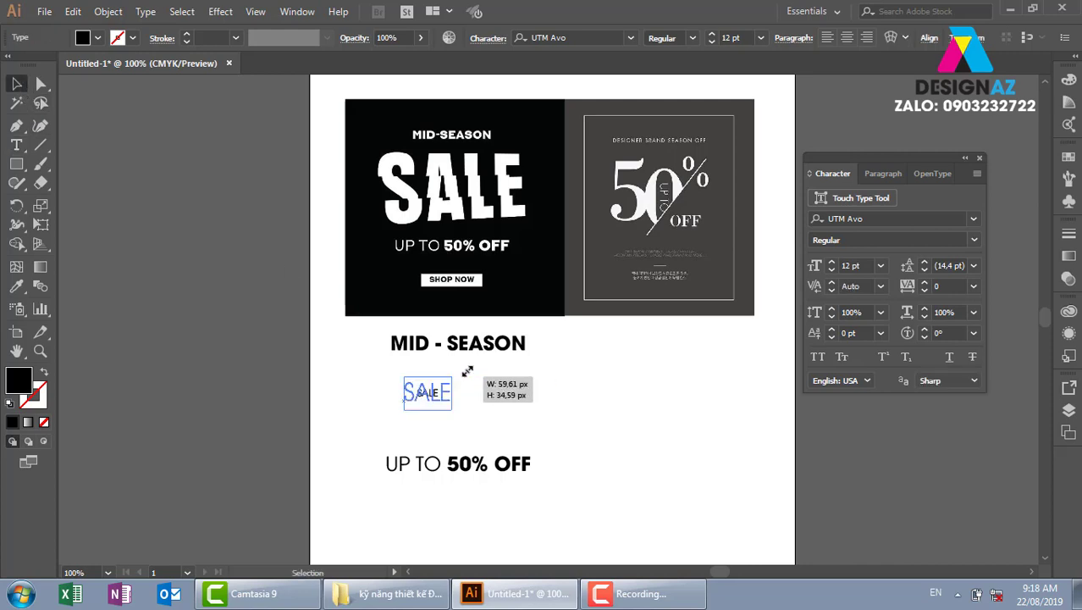
mouse_move(442, 402)
mouse_down()
mouse_move(478, 417)
mouse_move(469, 415)
mouse_up()
shift+click(508, 352)
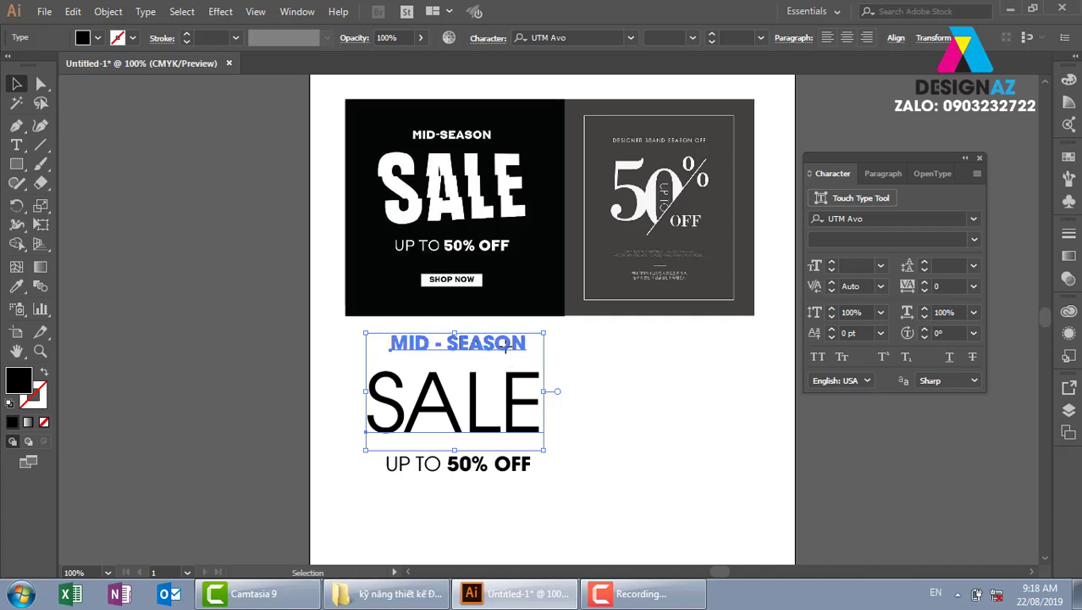
click(896, 40)
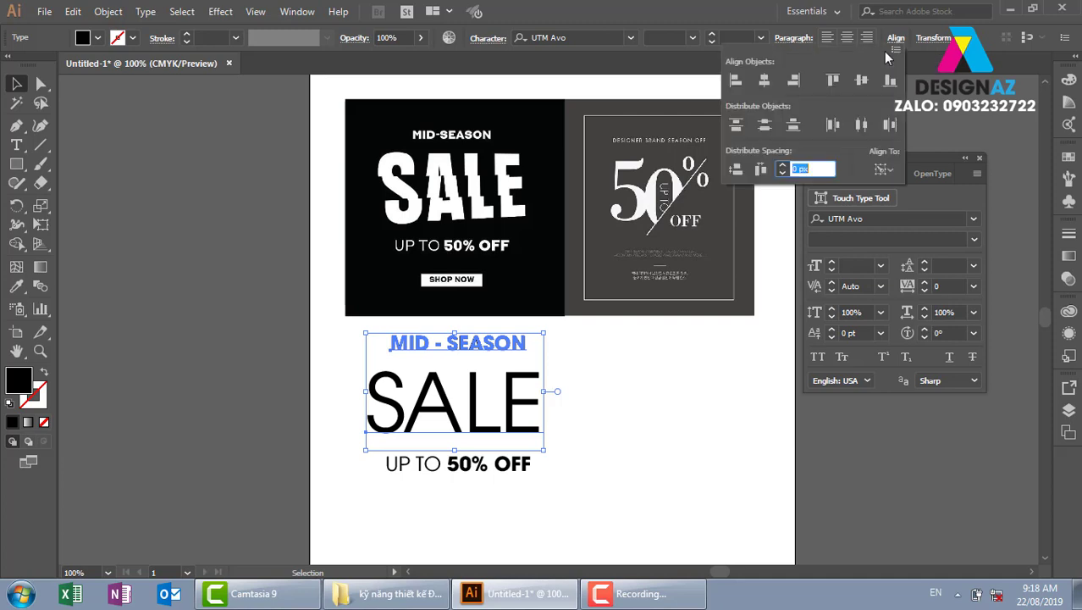
click(764, 82)
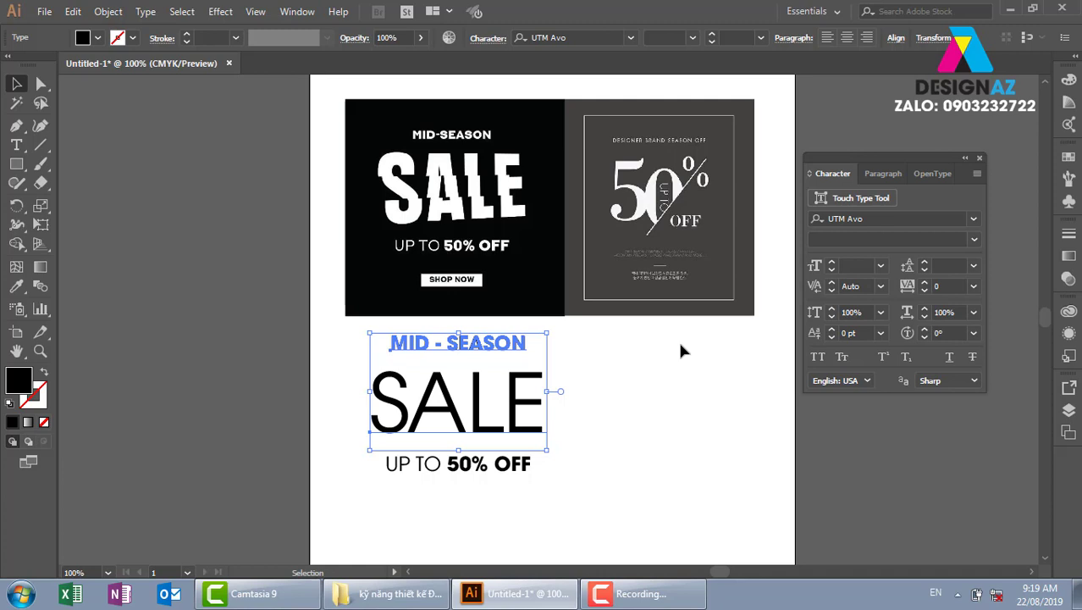
Step: Preview fonts on SALE, going from UTM Billhead 1910 to UTM Bitsumishi Pro
click(669, 376)
click(530, 423)
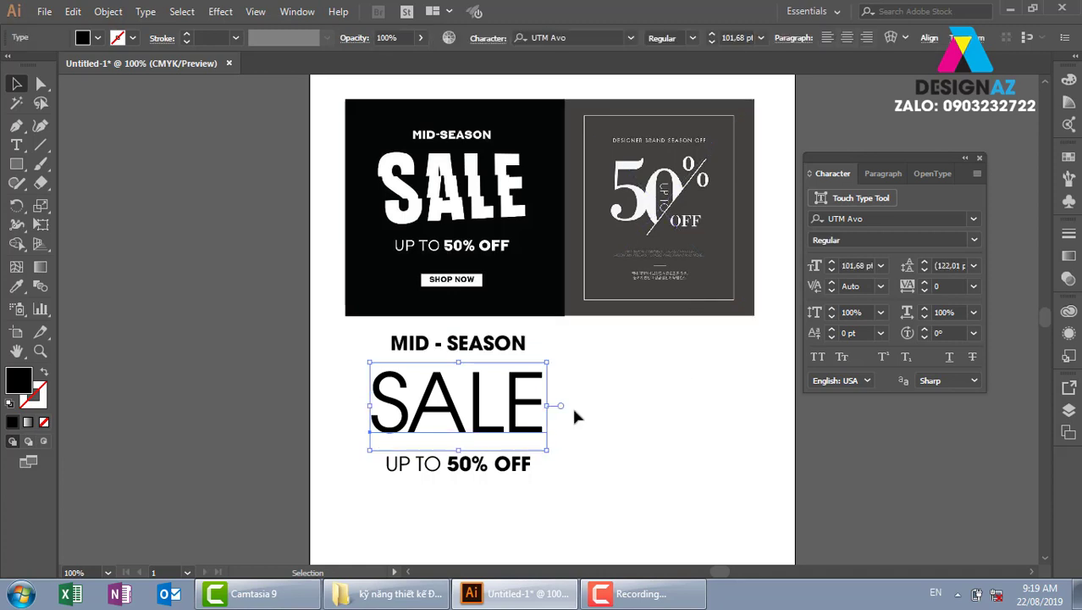
click(576, 34)
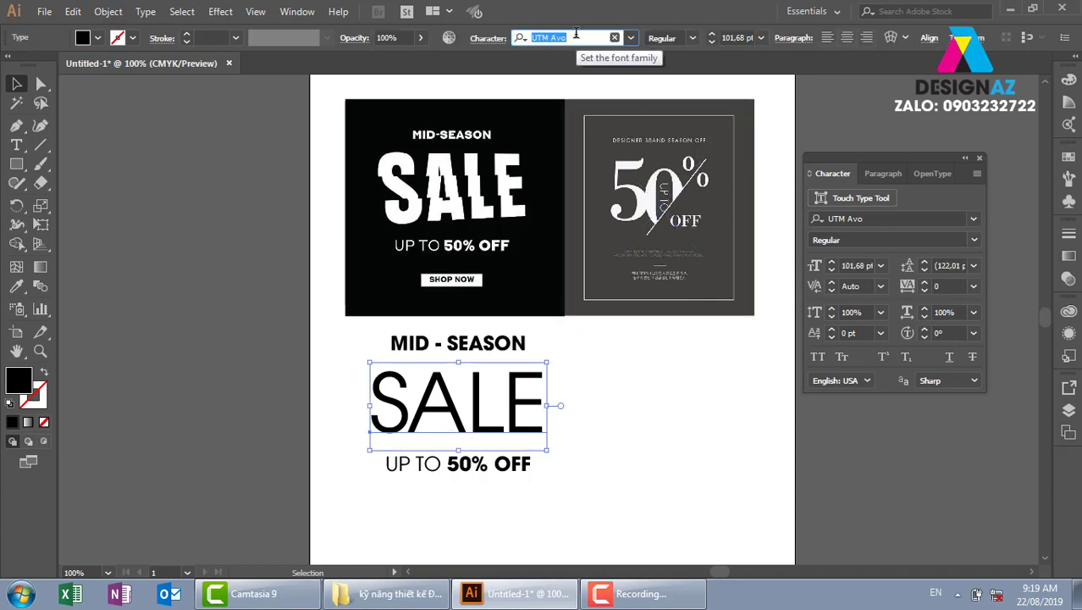
key(Down)
key(Down)
key(Down)
key(Down)
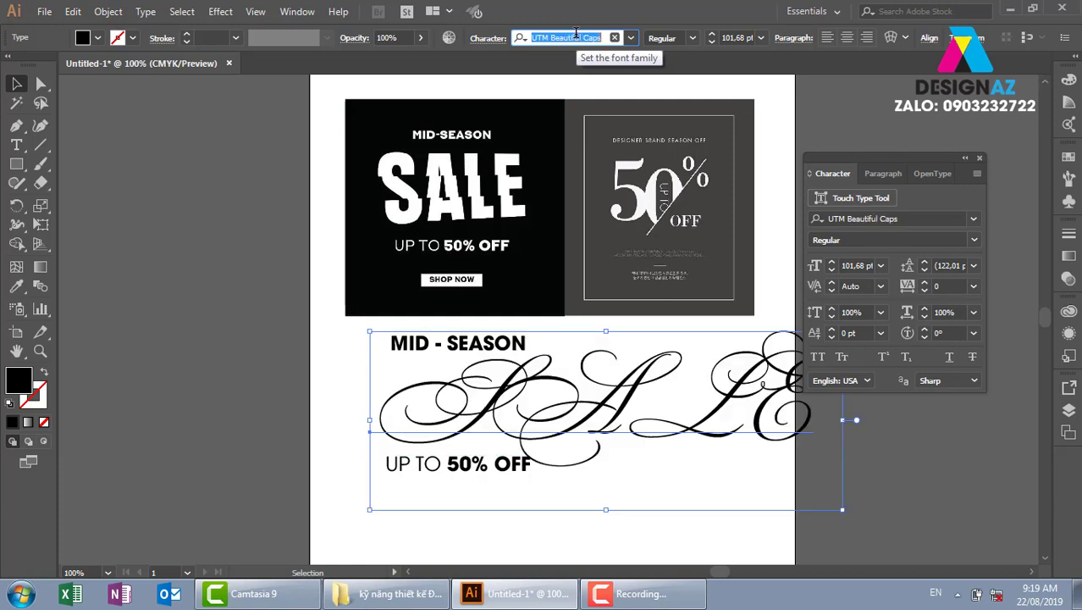
key(Down)
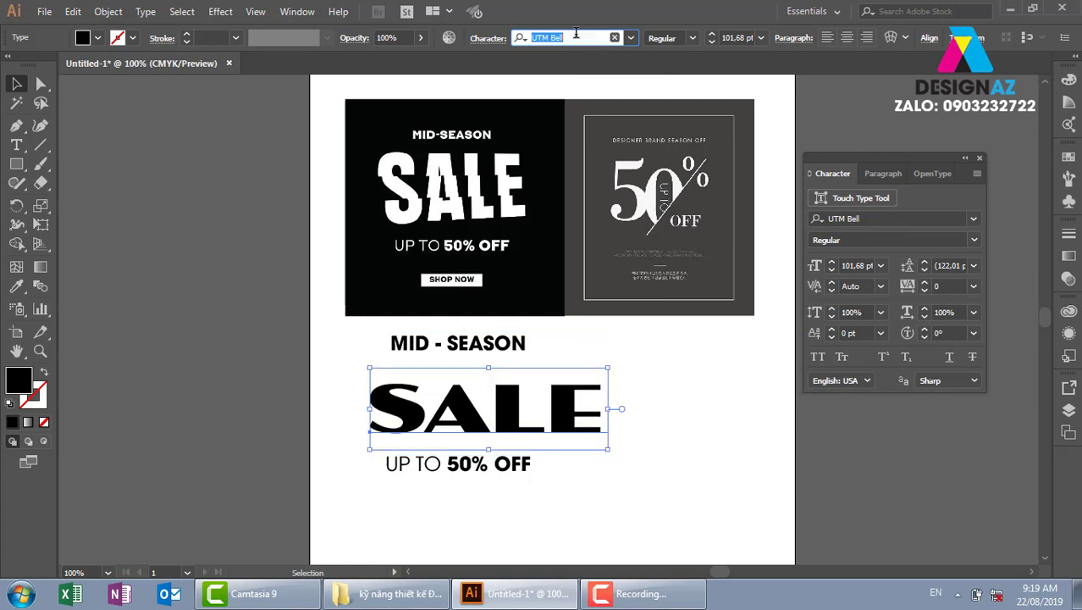
key(Down)
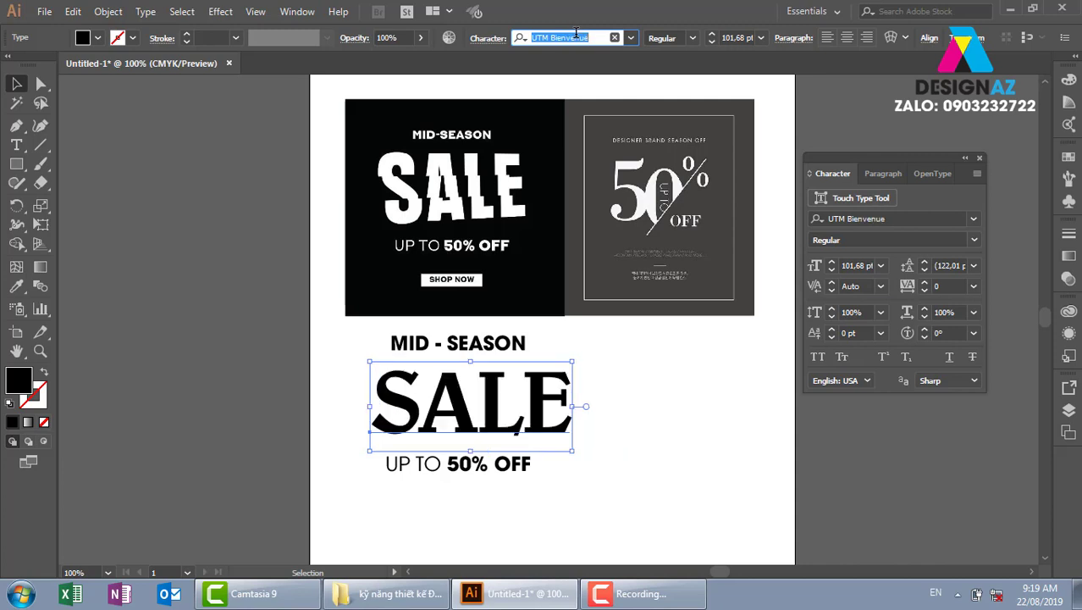
key(Down)
key(Down)
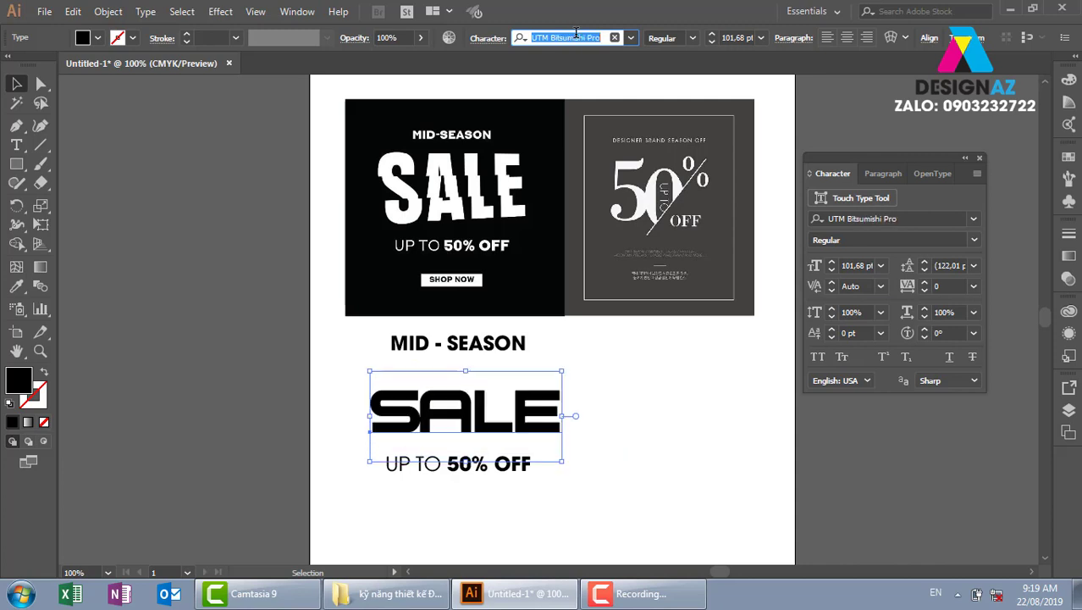
key(Up)
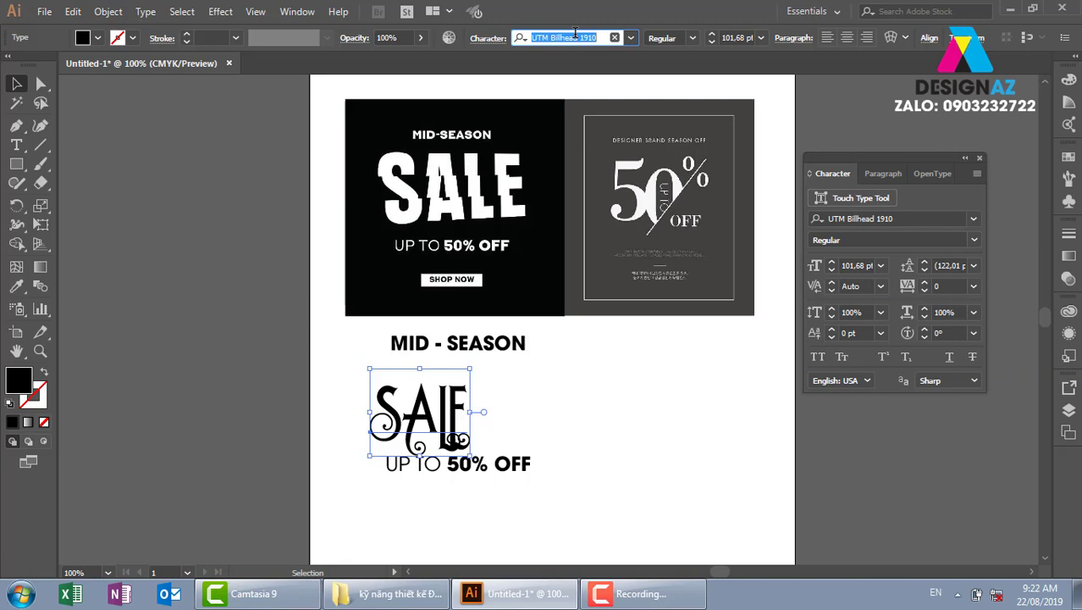
key(Down)
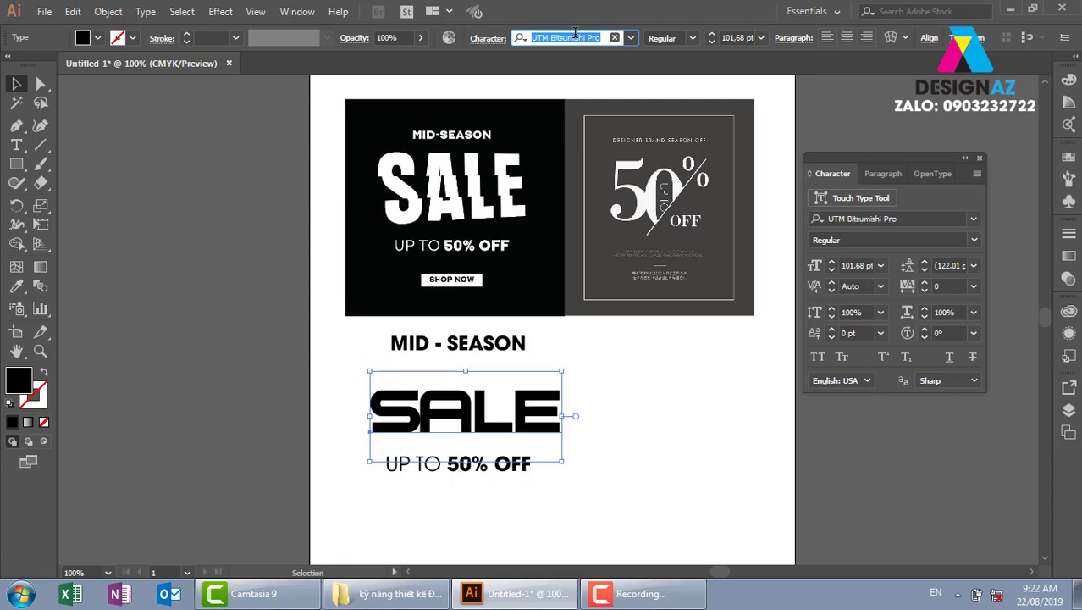
Step: Move SALE up so it sits just beneath MID - SEASON
click(609, 370)
drag(474, 421, 461, 392)
click(619, 395)
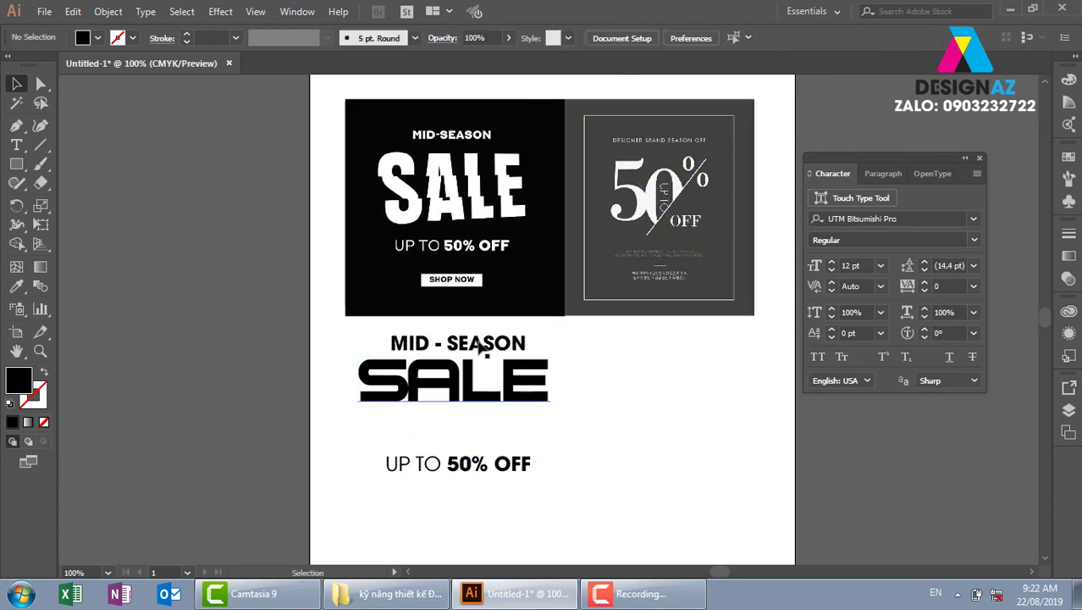
click(479, 345)
click(615, 395)
click(536, 398)
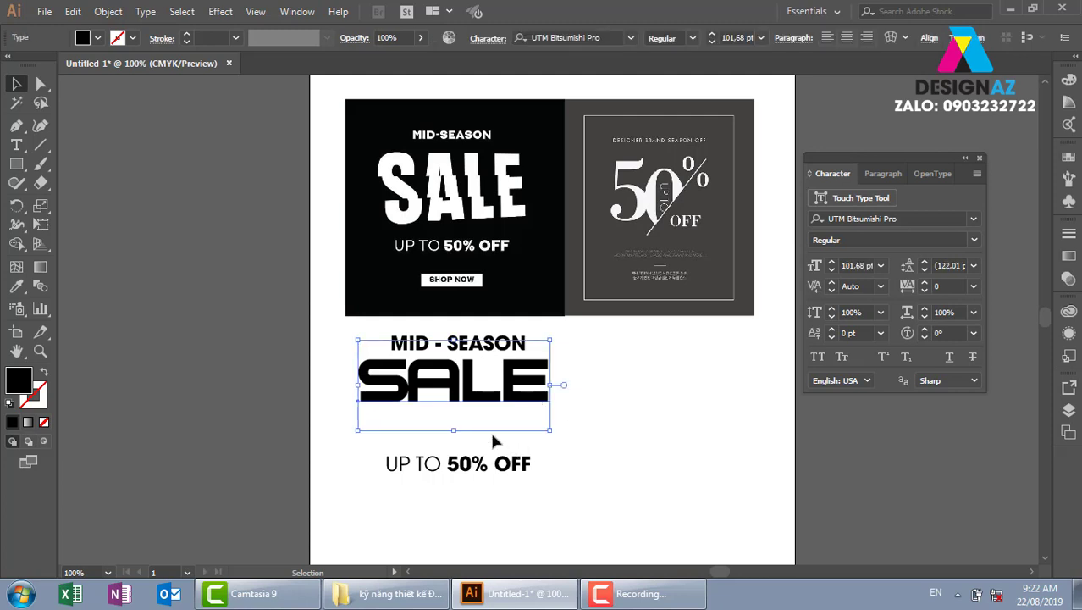
click(486, 470)
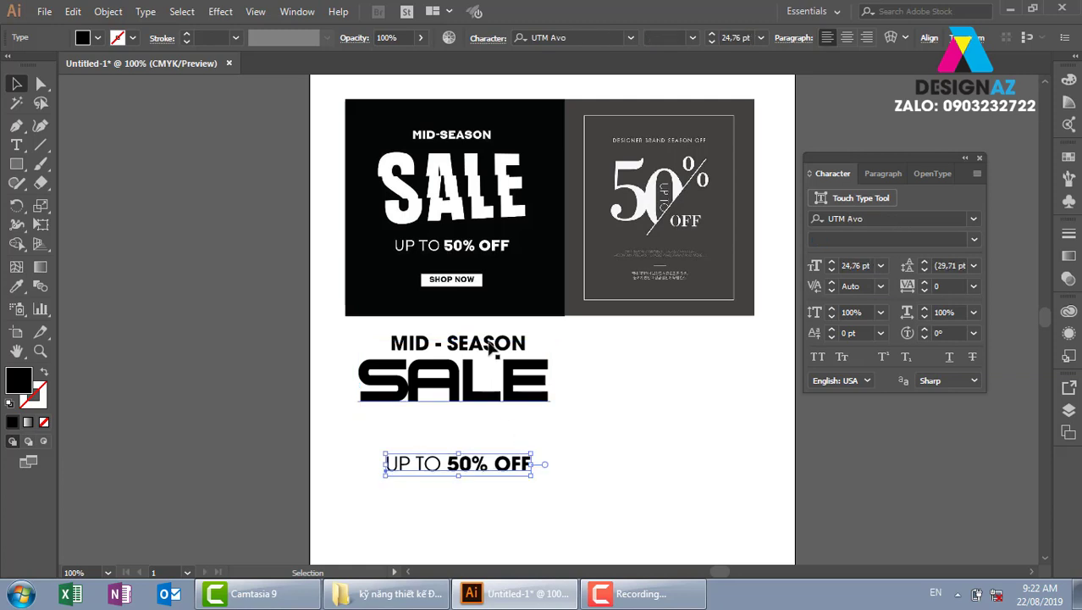
click(542, 394)
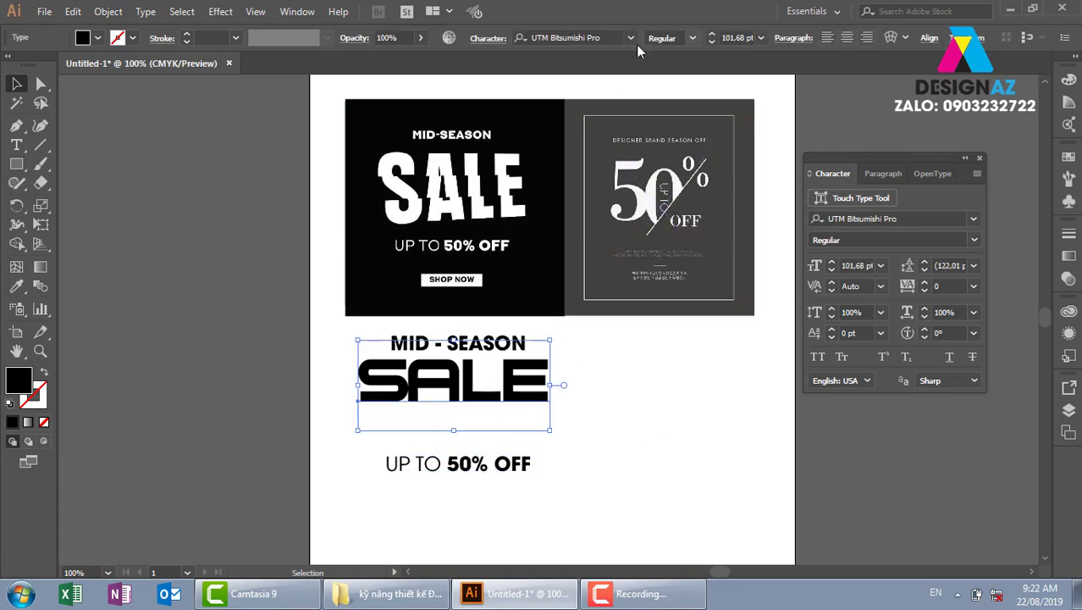
Step: Resume cycling font families on SALE, reaching UTM Cabaret Regular
click(602, 37)
key(Down)
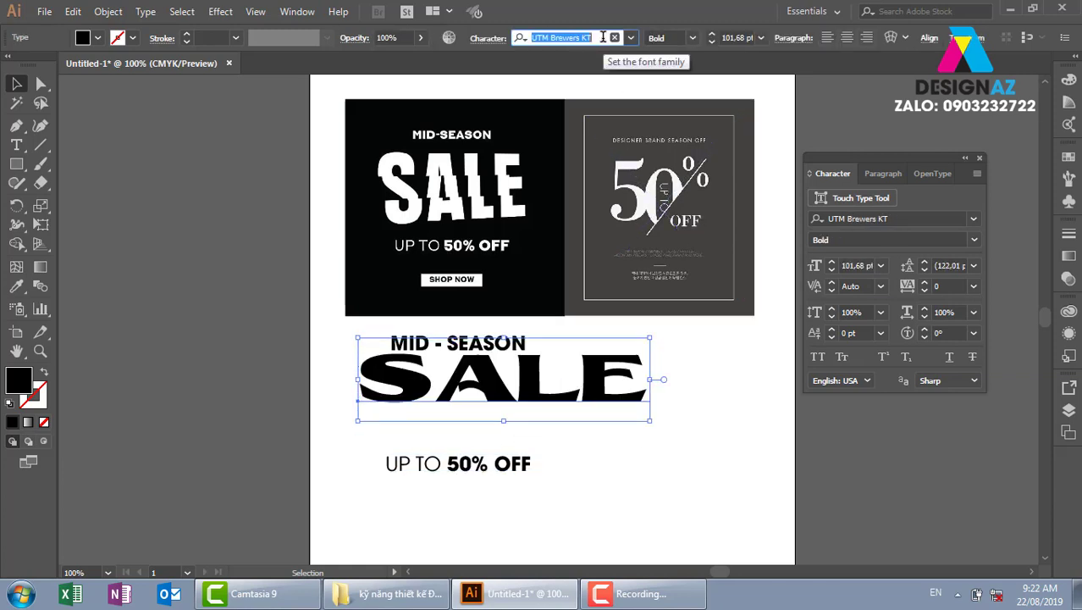
key(Down)
key(Down)
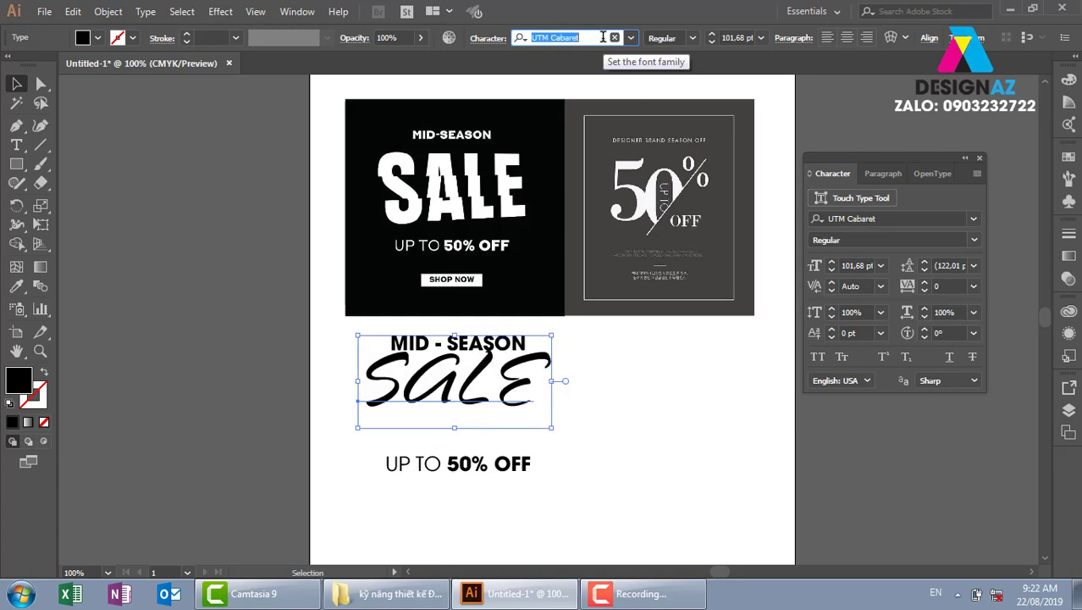
key(Down)
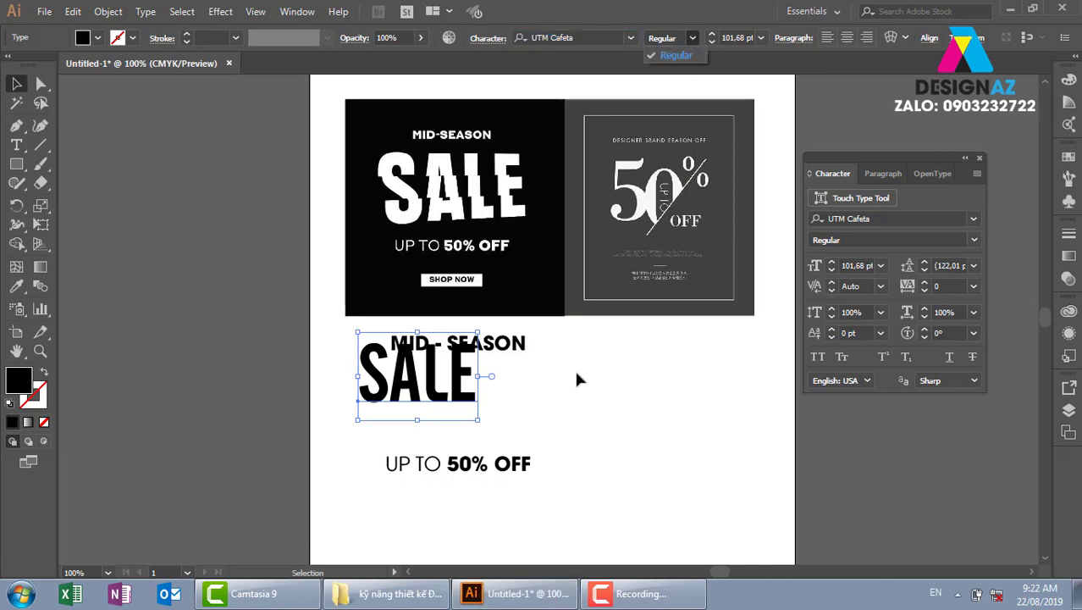
Step: Scale SALE up to 149 pt to fill the gap and nudge it left into alignment
mouse_move(465, 398)
mouse_down()
mouse_move(532, 473)
mouse_move(547, 471)
mouse_up()
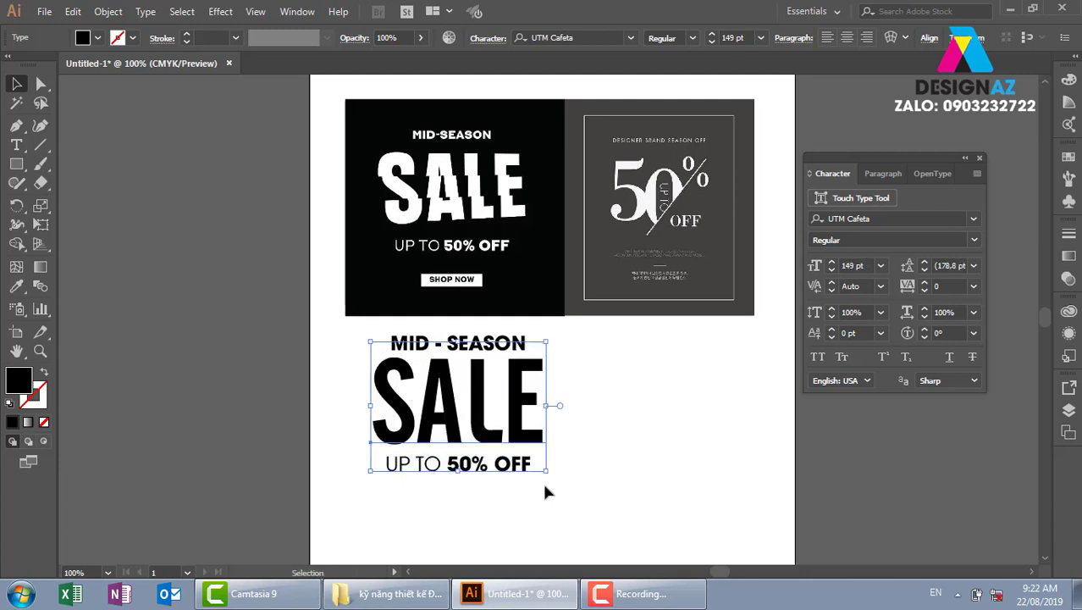
drag(519, 403, 516, 404)
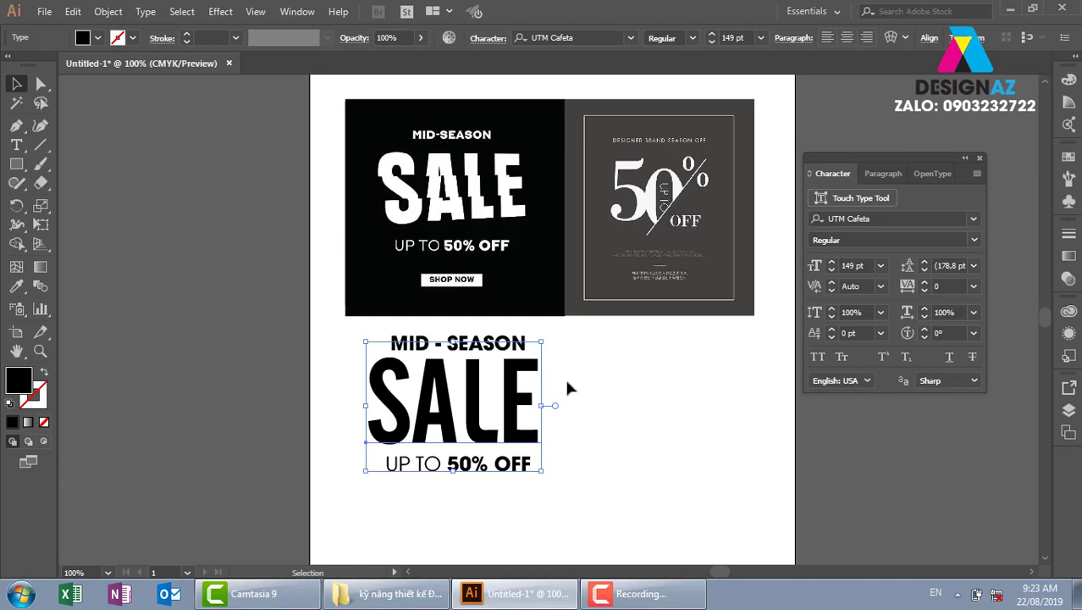
click(584, 36)
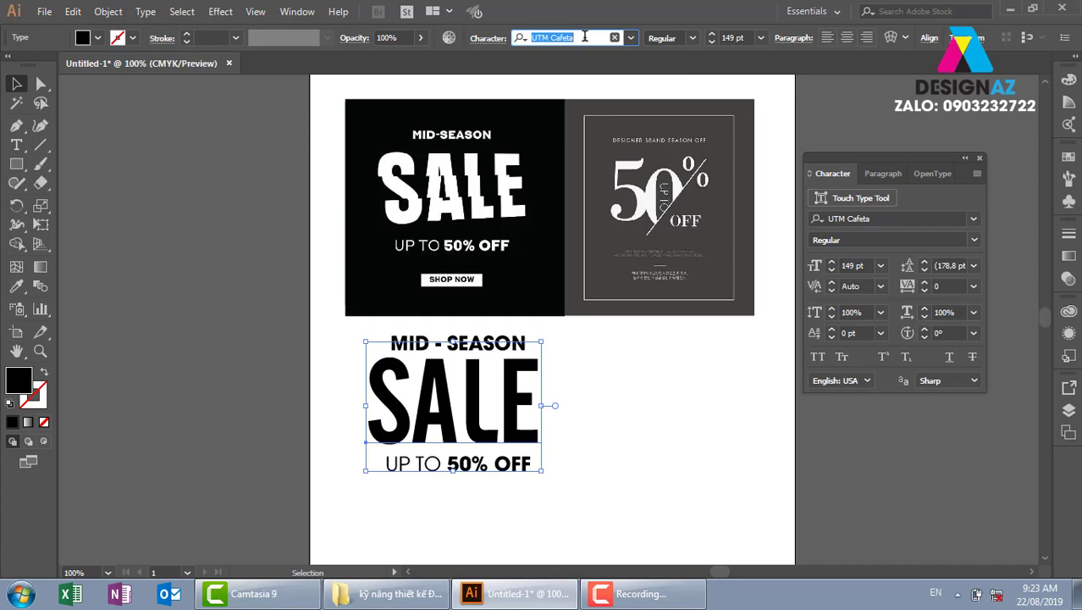
Step: Step SALE through fonts from UTM Camellia to UTM Eremitage, leaving the heavy UTM Eremitage applied
key(Down)
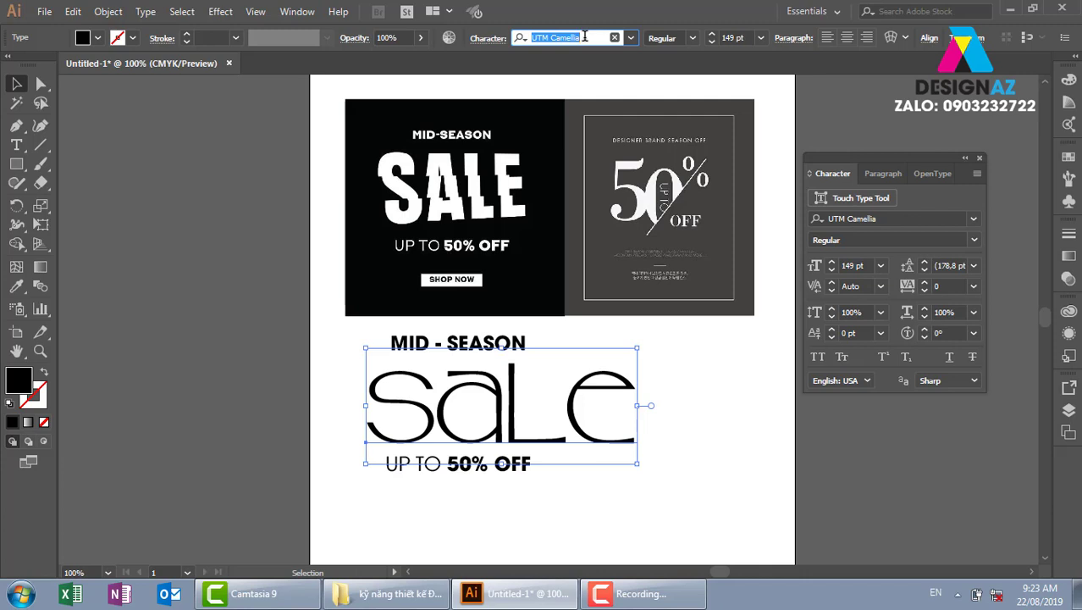
key(Down)
key(Down)
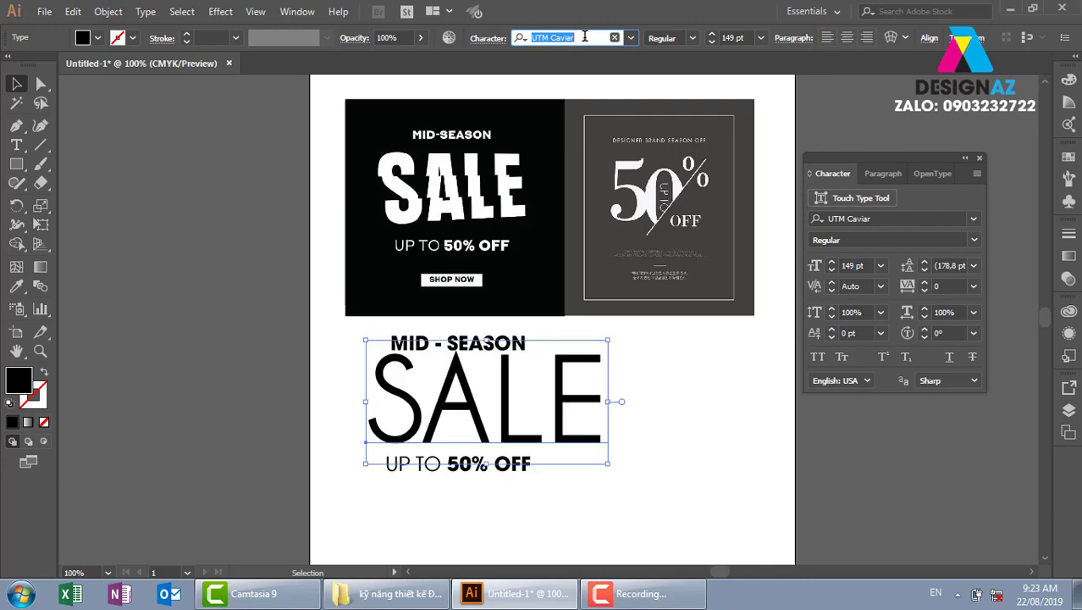
key(Down)
key(Down)
key(Down)
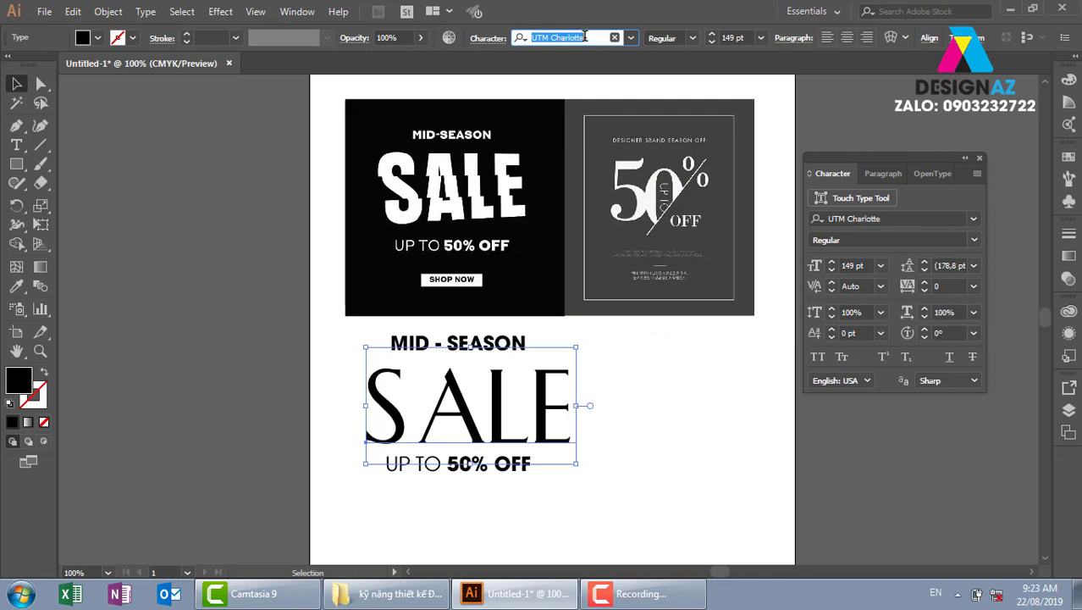
key(Down)
key(Down)
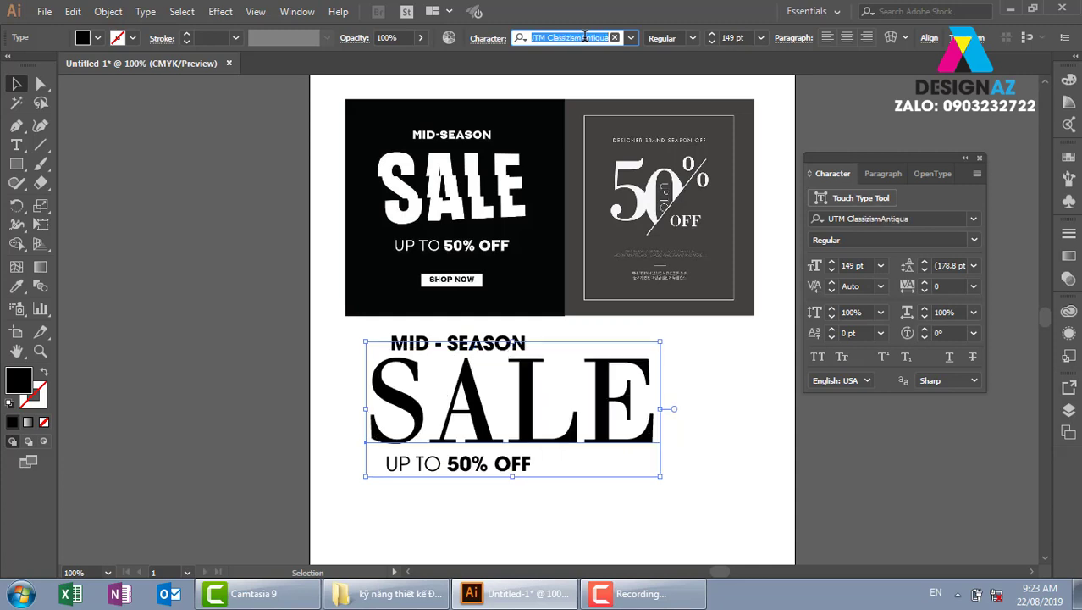
key(Down)
key(Down)
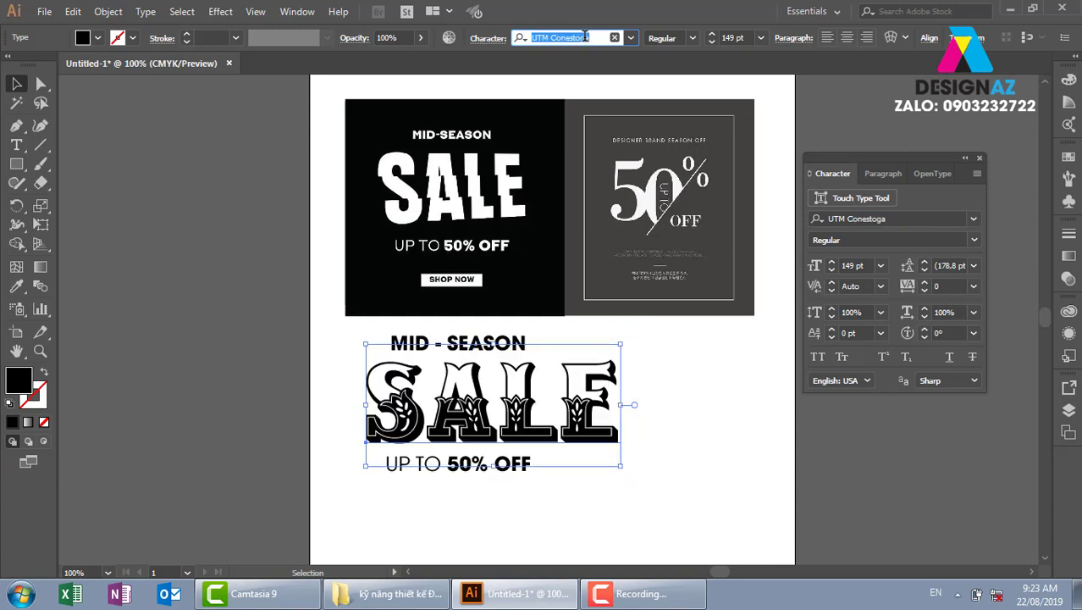
key(Down)
key(Down)
key(Down)
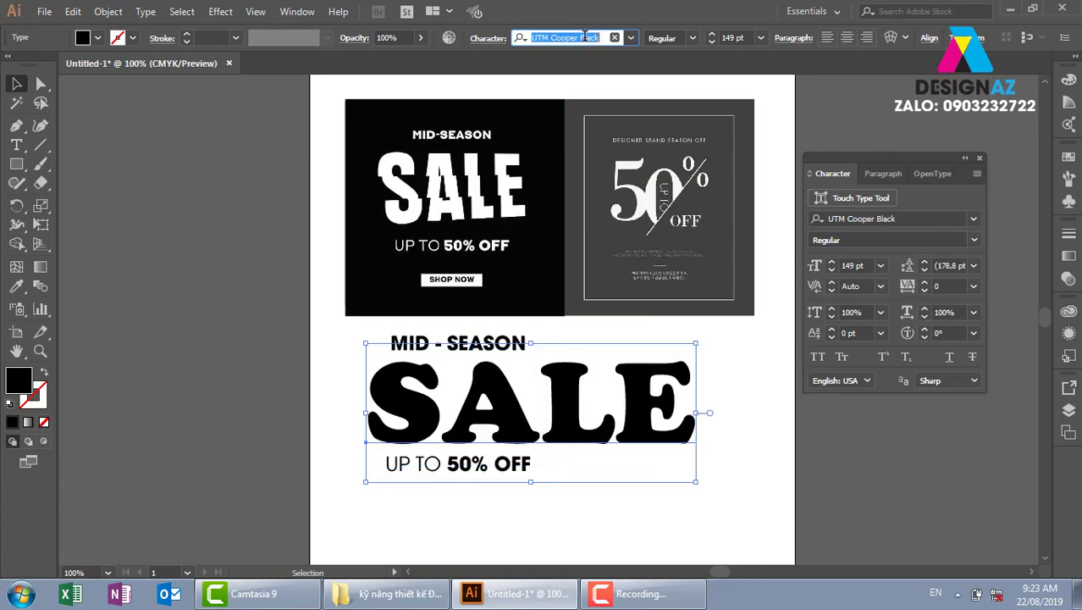
key(Down)
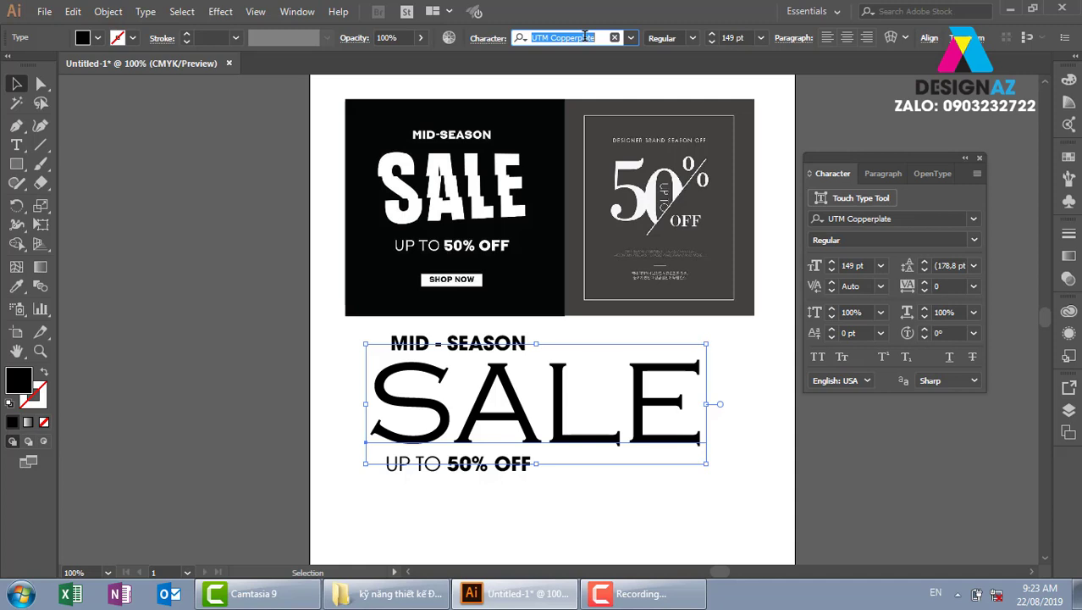
key(Down)
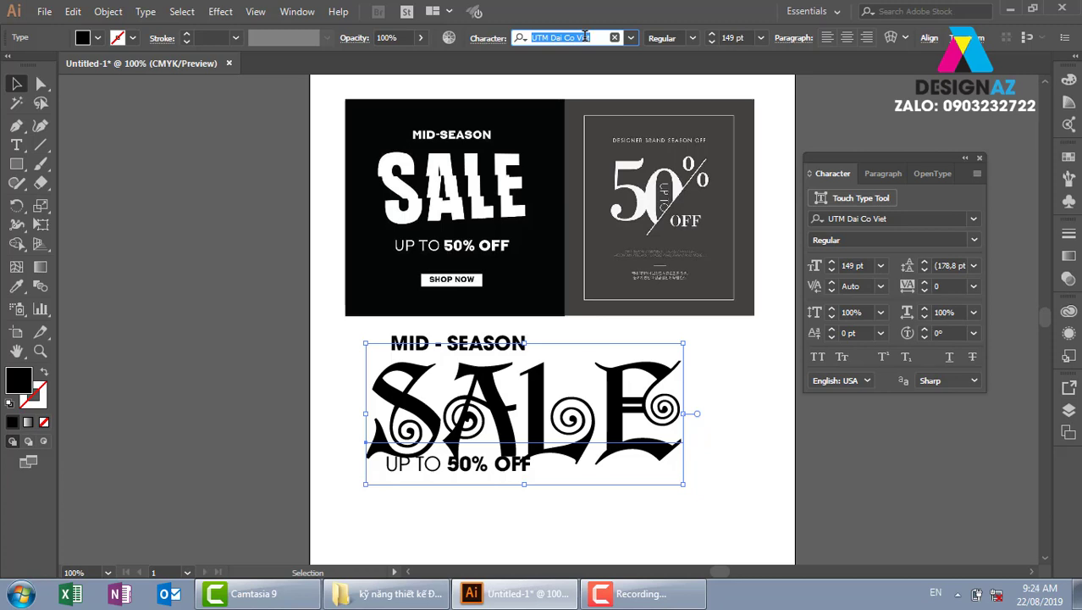
key(Down)
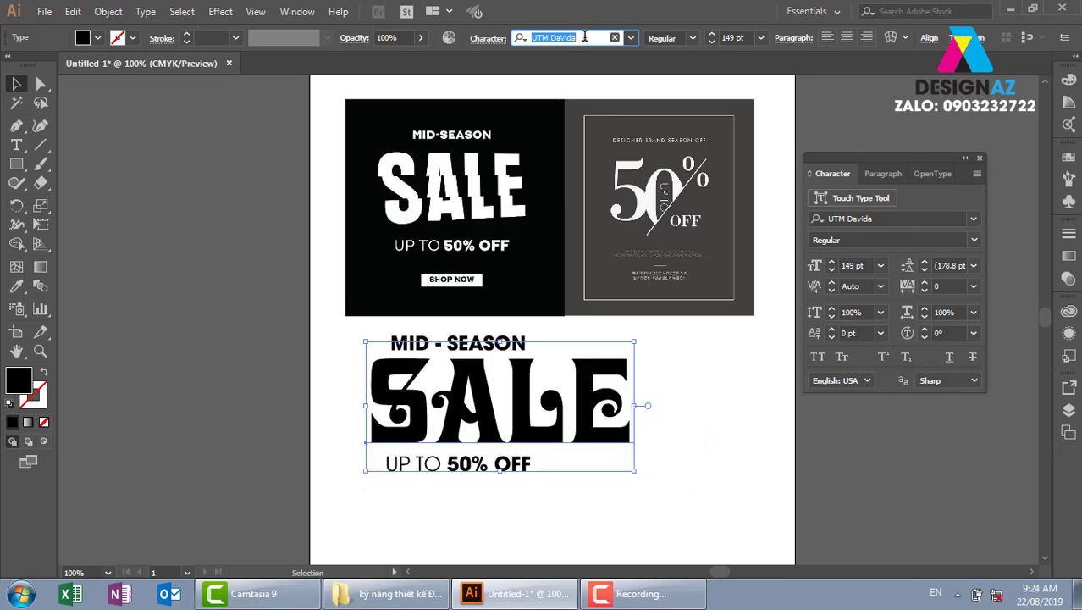
key(Down)
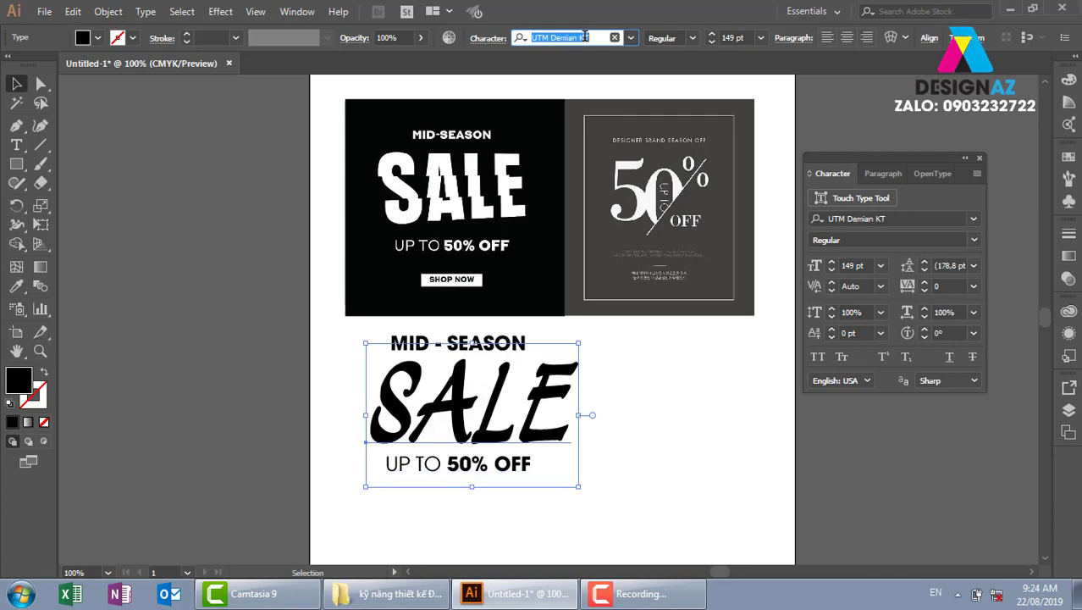
key(Down)
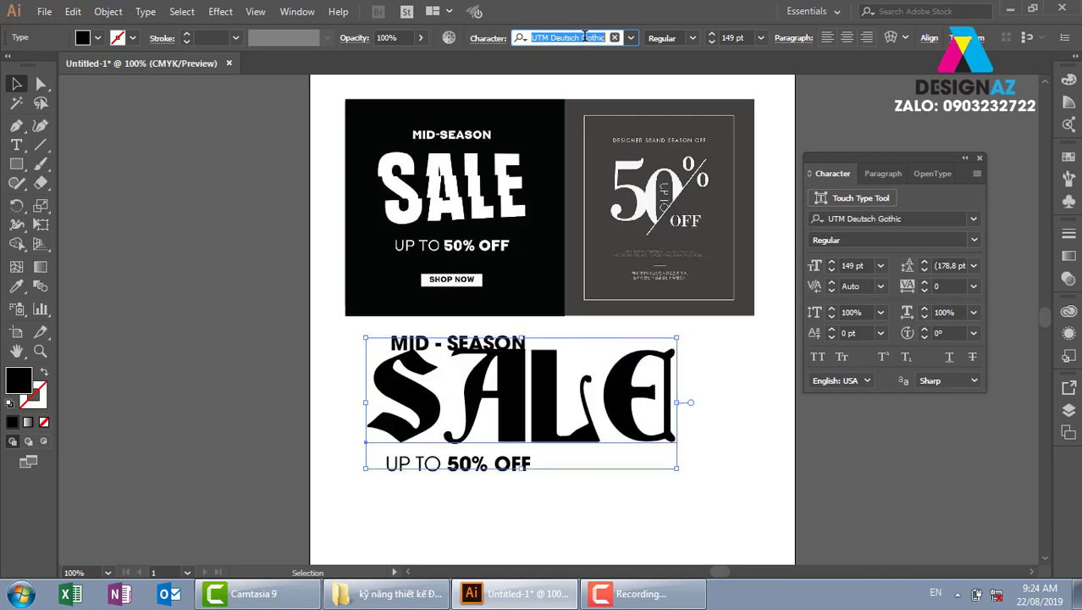
key(Down)
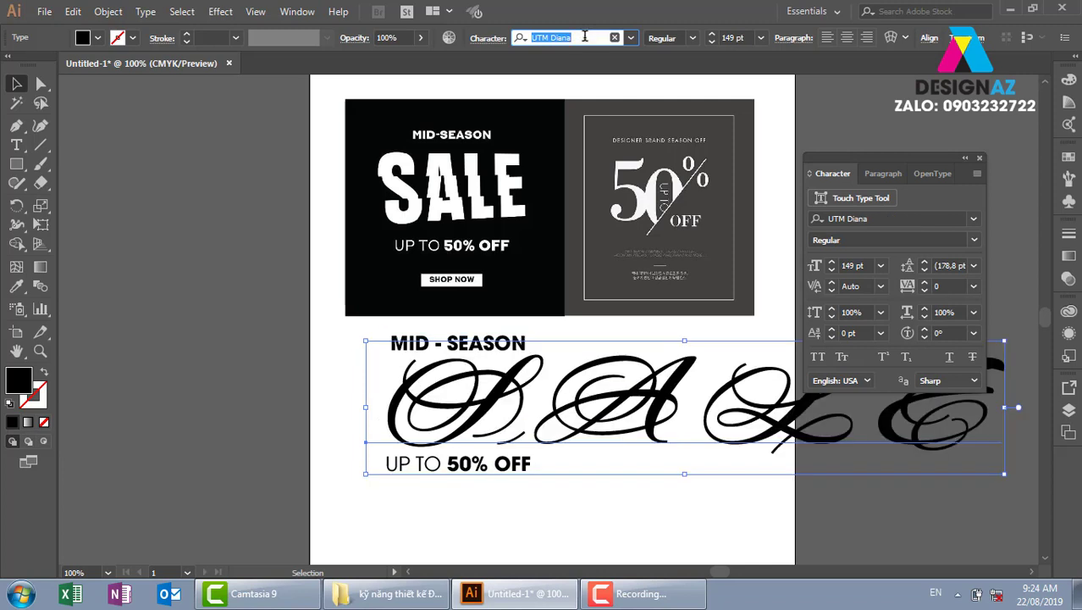
key(Down)
key(Down)
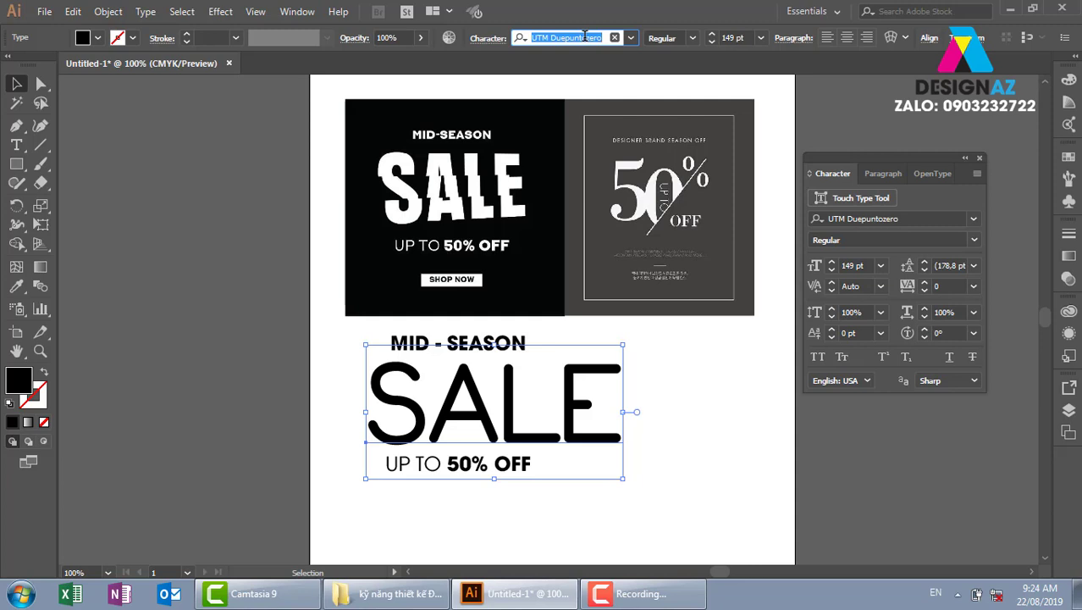
key(Down)
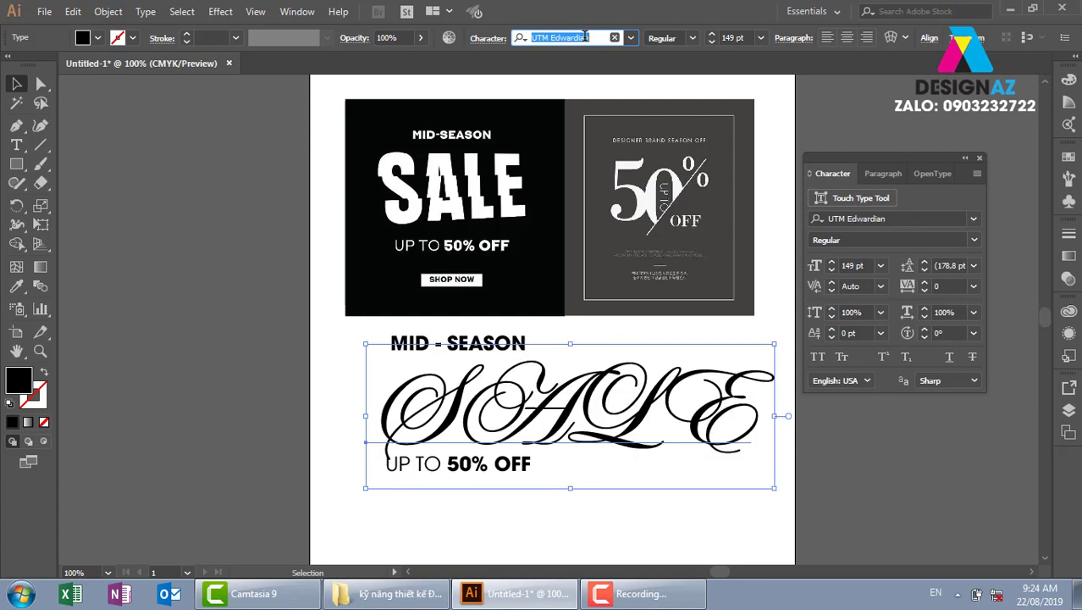
key(Down)
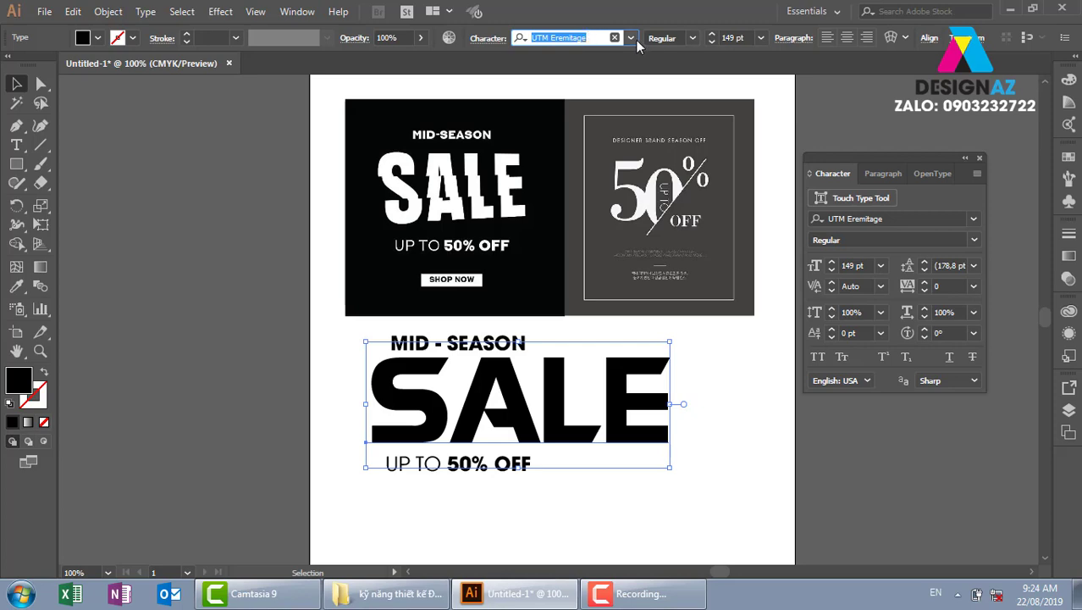
Step: Browse the font list, then search 'UTM' and apply the first match to SALE
click(632, 38)
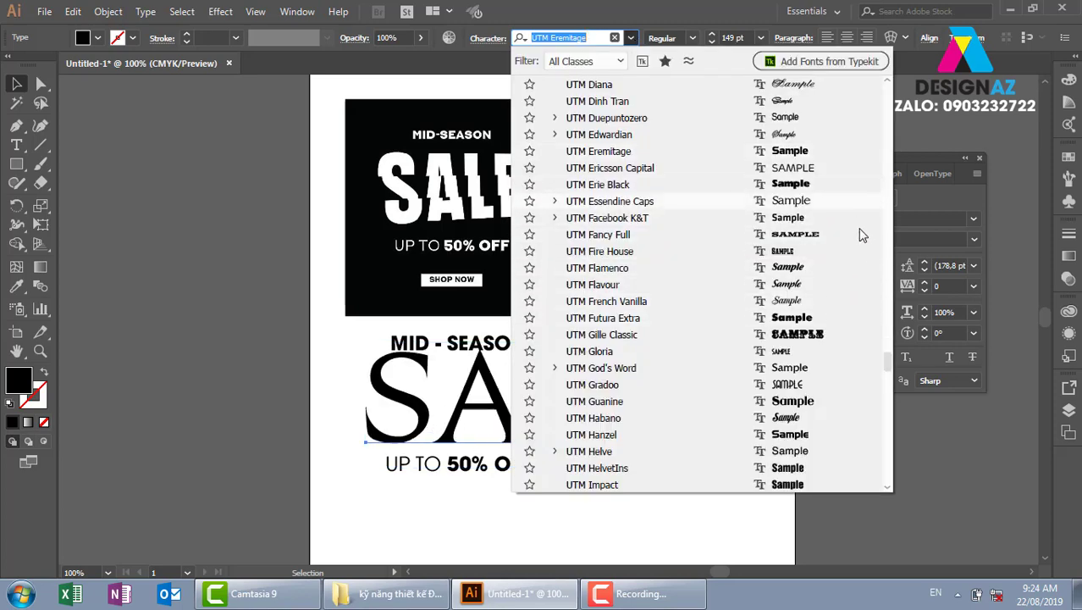
drag(889, 366, 893, 84)
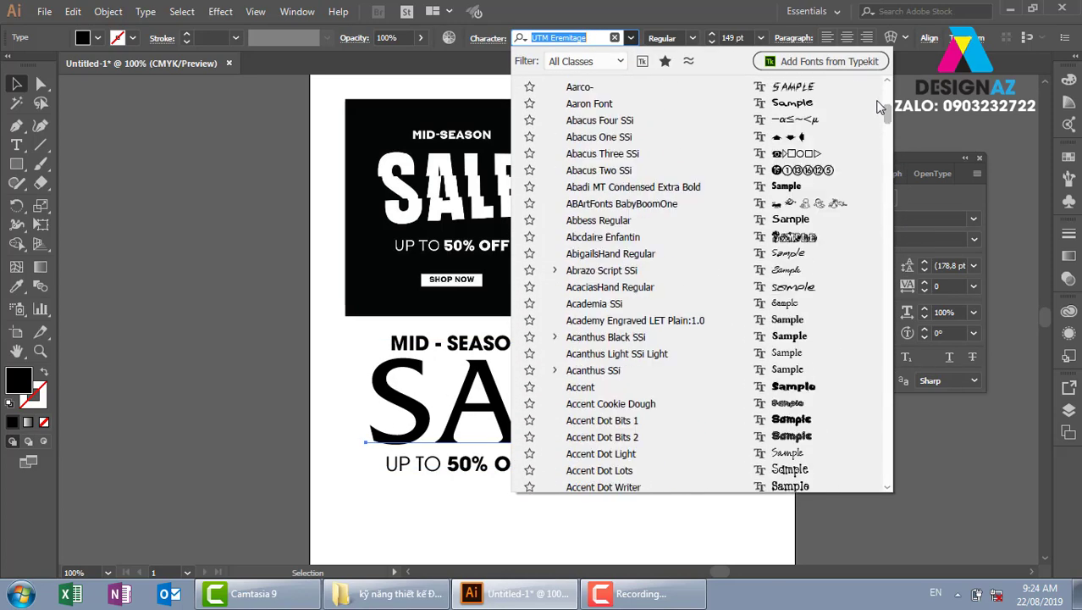
scroll(833, 172, down, 2)
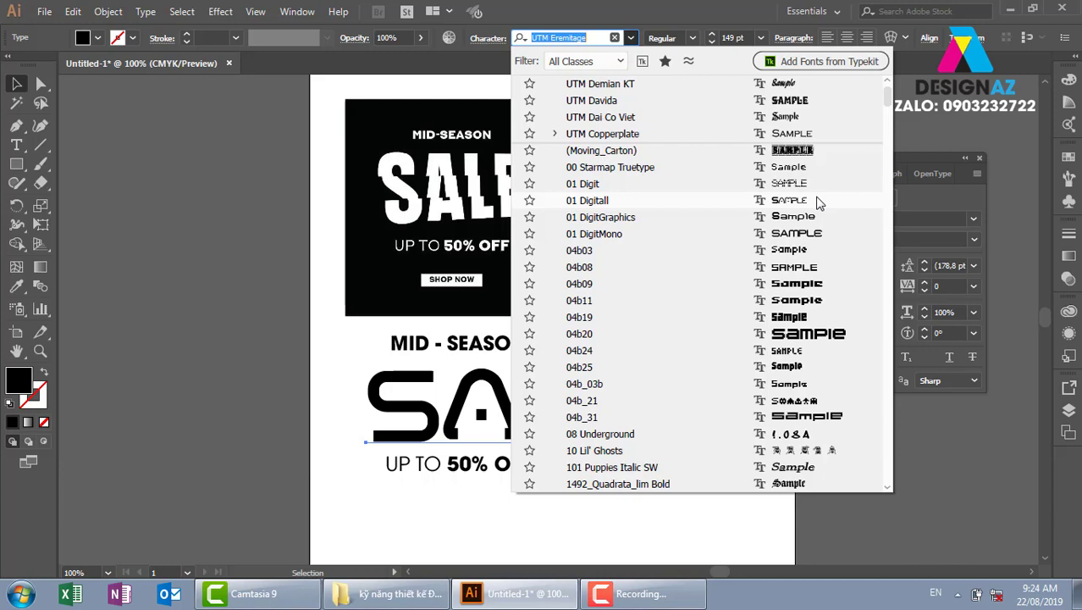
scroll(818, 201, down, 1)
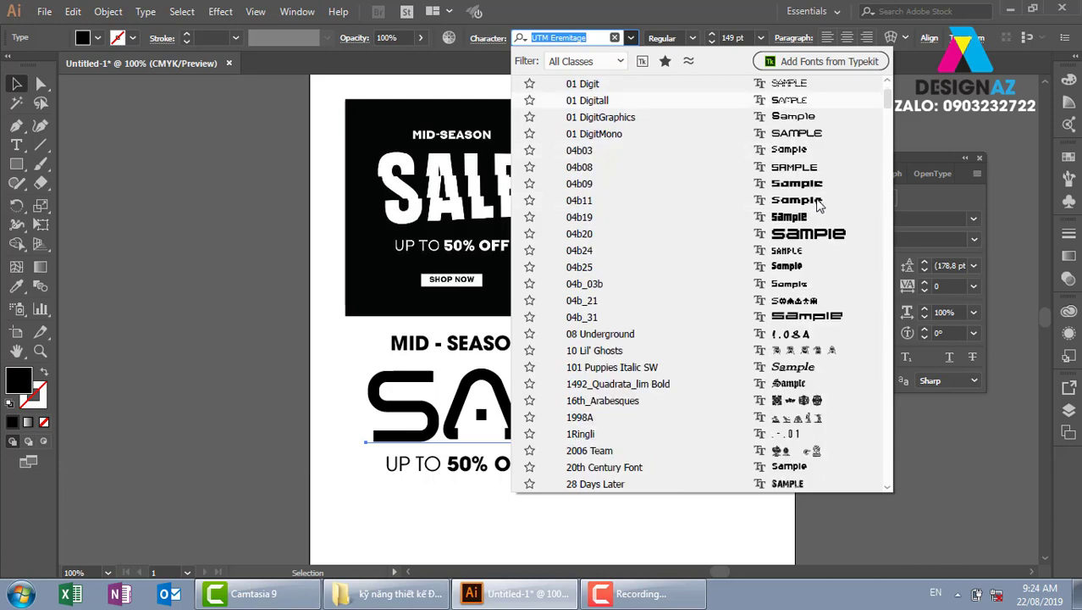
scroll(815, 203, down, 2)
scroll(815, 203, up, 5)
scroll(826, 177, up, 1)
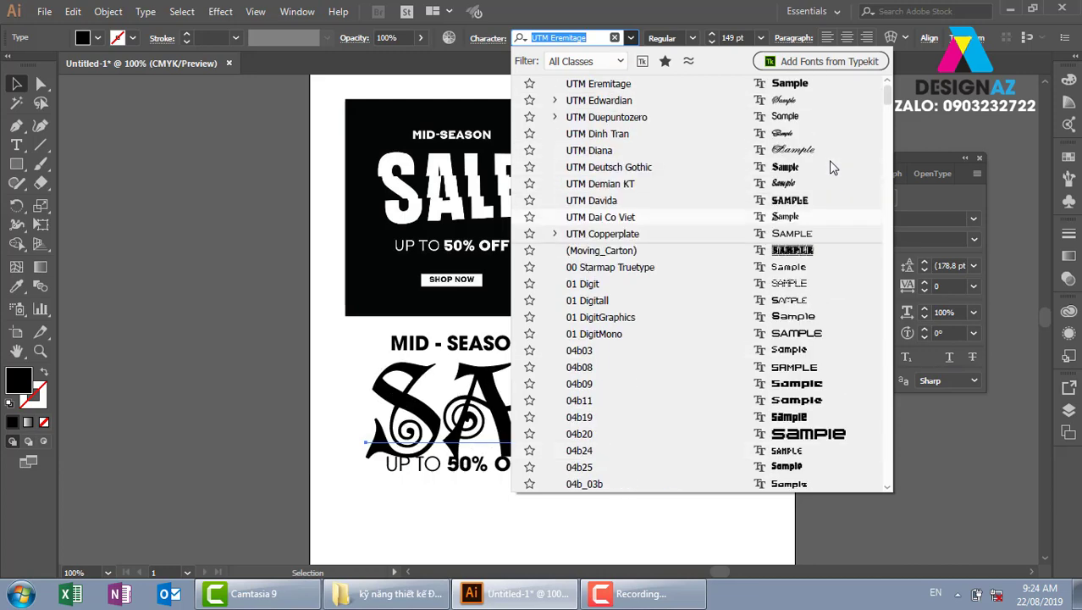
scroll(828, 165, down, 3)
scroll(830, 168, down, 1)
scroll(829, 168, down, 1)
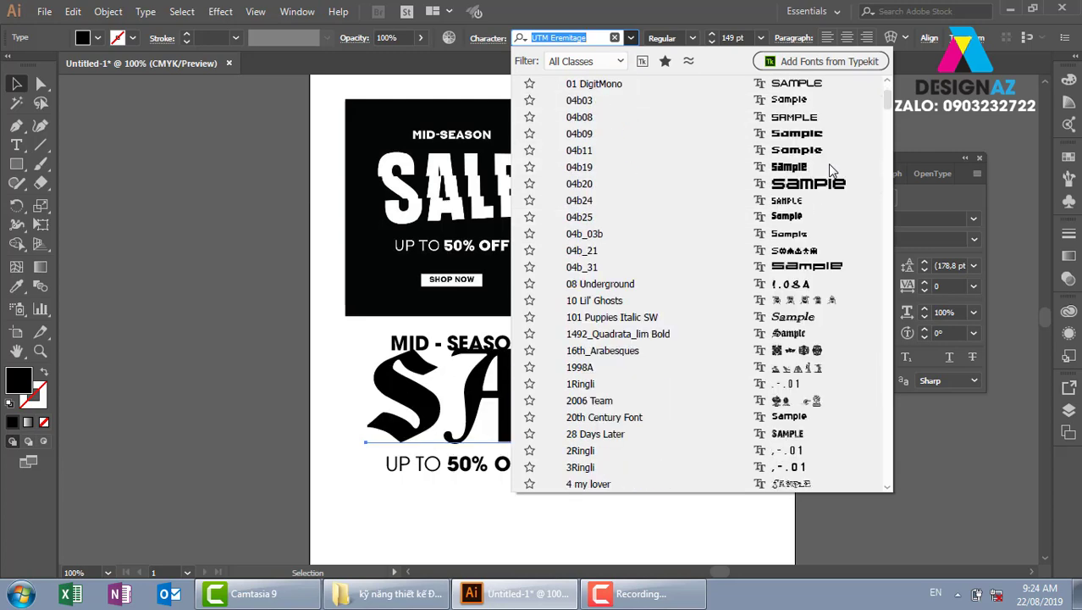
scroll(829, 168, down, 1)
scroll(830, 169, down, 1)
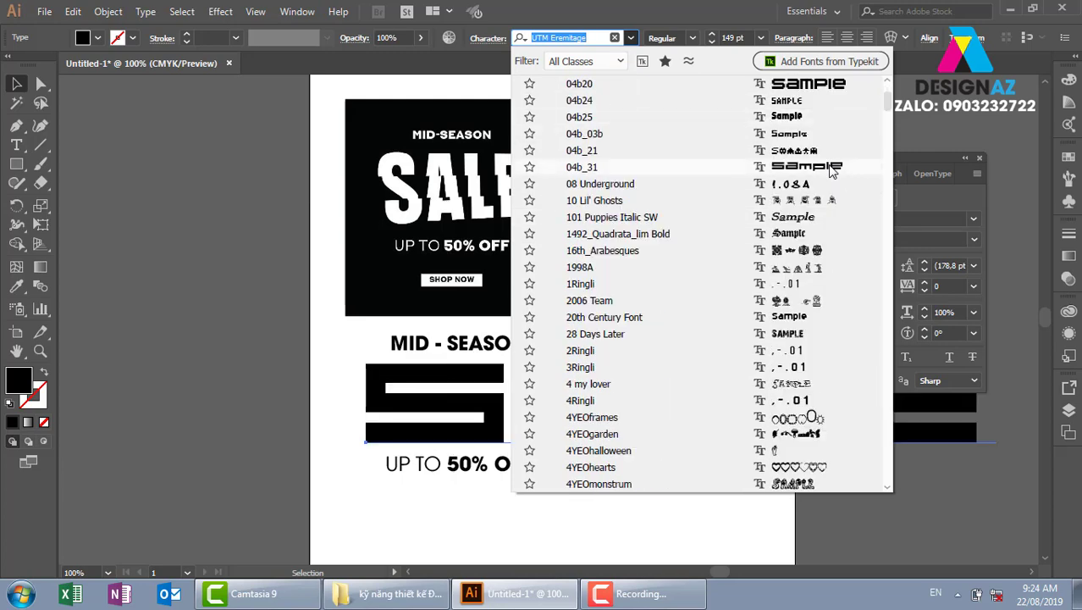
scroll(830, 168, down, 1)
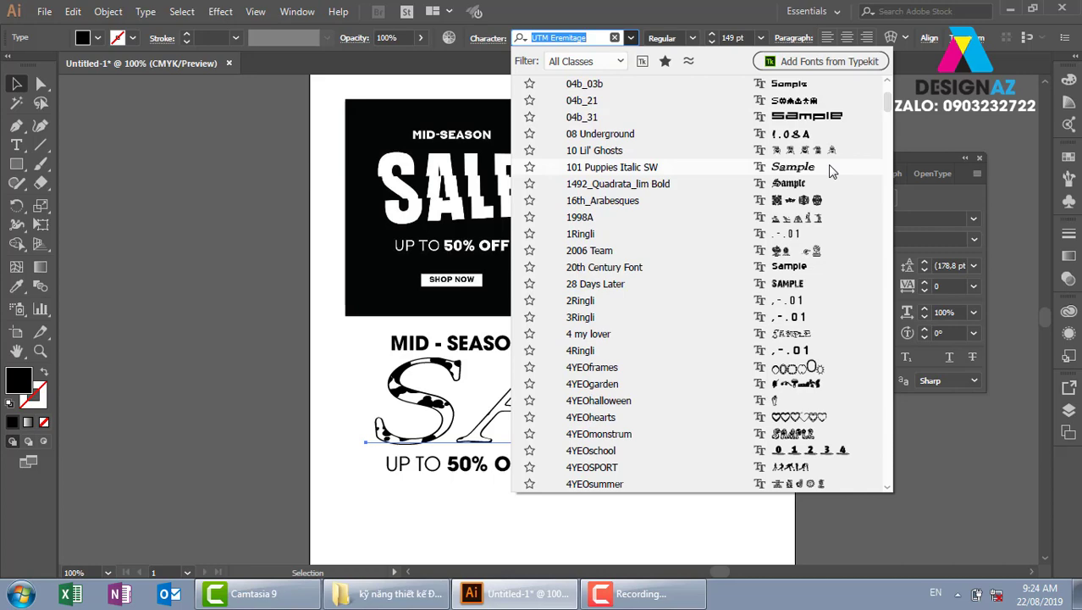
scroll(830, 168, down, 2)
scroll(829, 169, down, 1)
scroll(829, 169, down, 2)
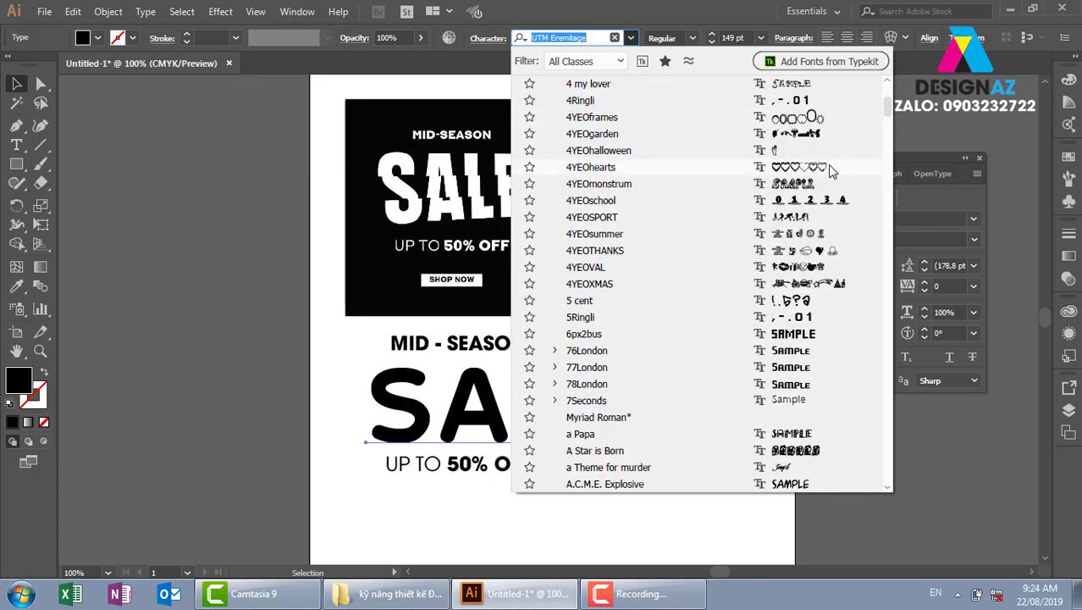
scroll(829, 171, down, 3)
scroll(829, 171, down, 2)
scroll(830, 171, up, 6)
scroll(829, 171, up, 8)
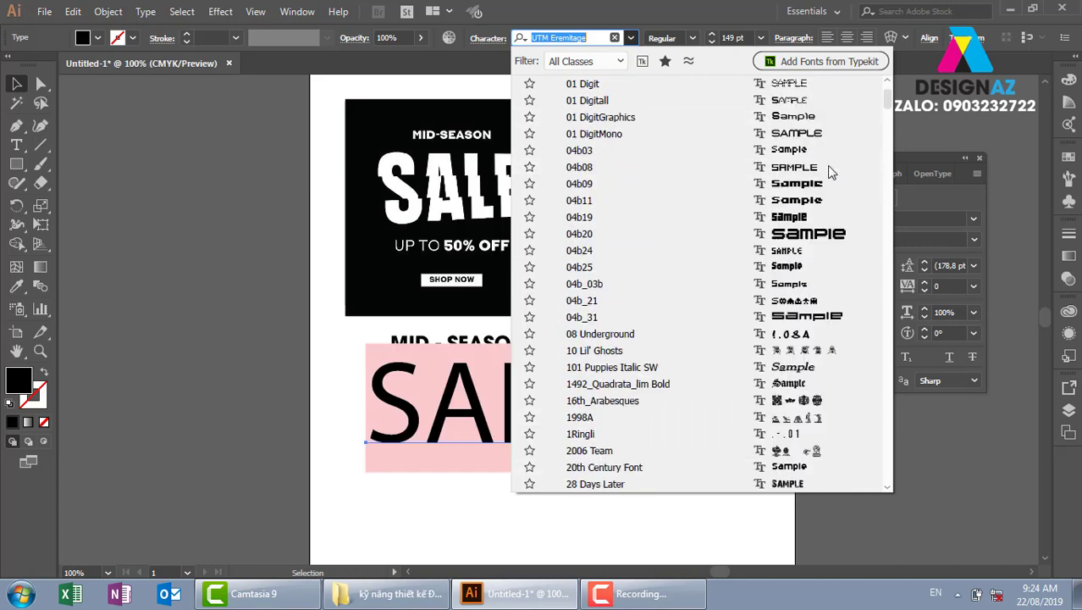
scroll(830, 170, up, 2)
scroll(829, 165, up, 2)
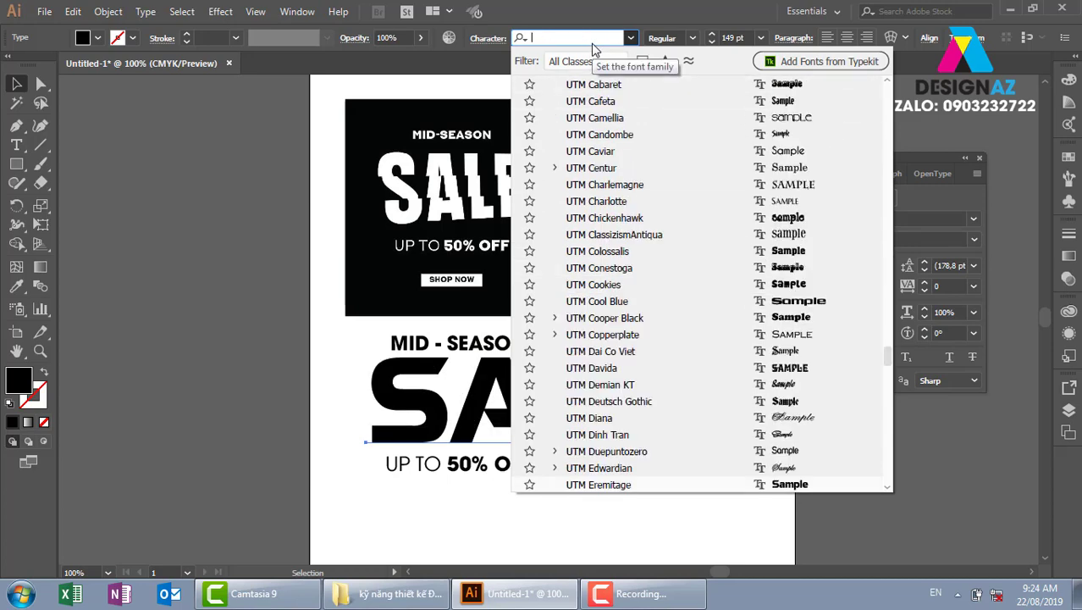
text(UTM)
key(Return)
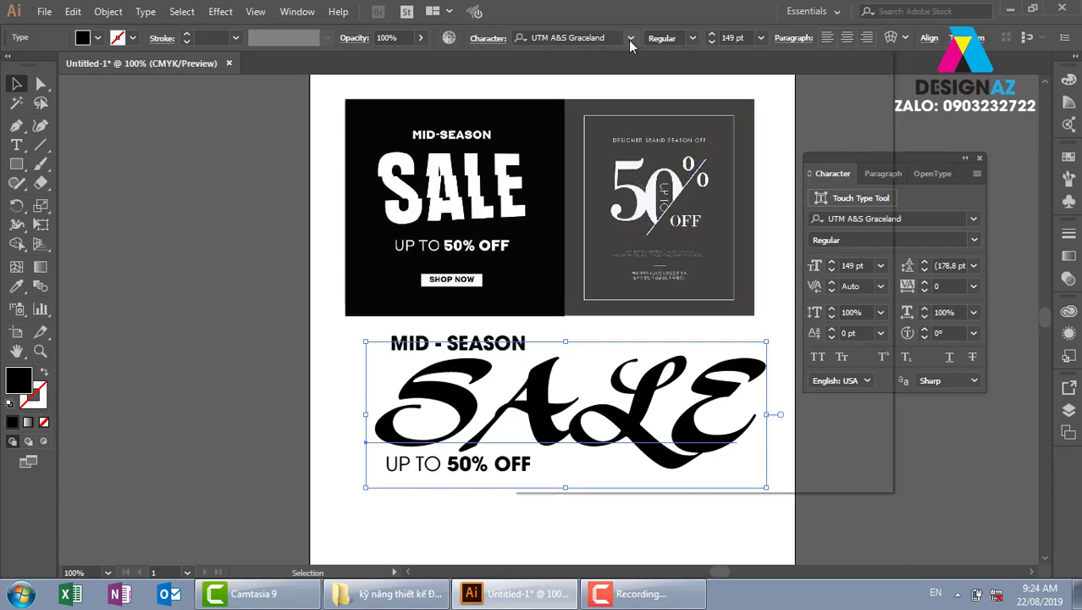
Step: Scroll down the font list and apply UTM HelvetIns to SALE
click(630, 38)
scroll(677, 212, down, 1)
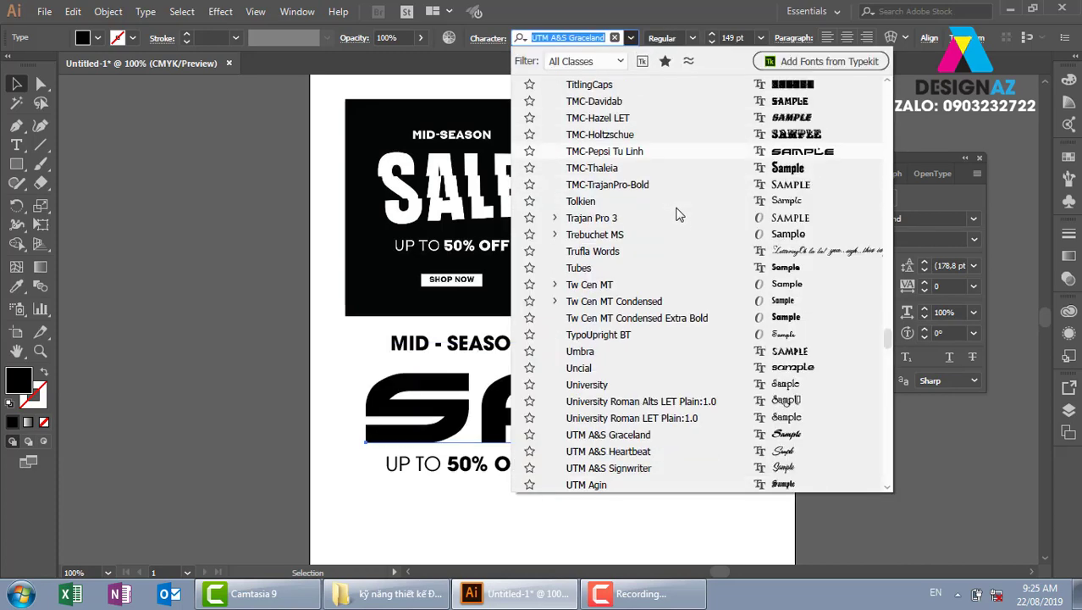
scroll(678, 212, down, 1)
scroll(677, 212, down, 2)
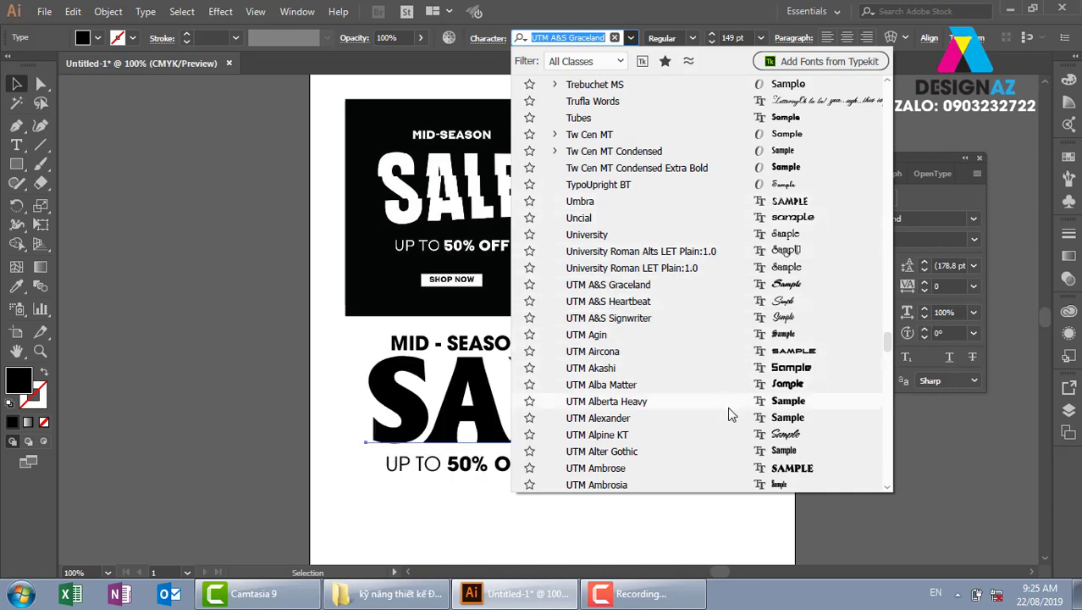
scroll(733, 410, down, 1)
scroll(733, 412, down, 1)
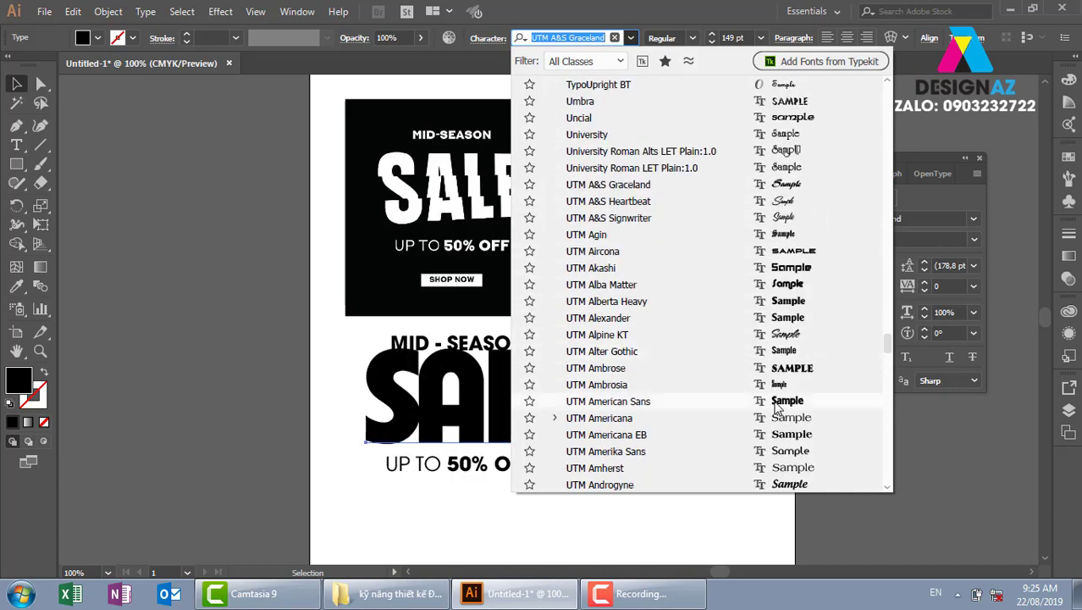
scroll(745, 406, down, 1)
scroll(762, 396, down, 1)
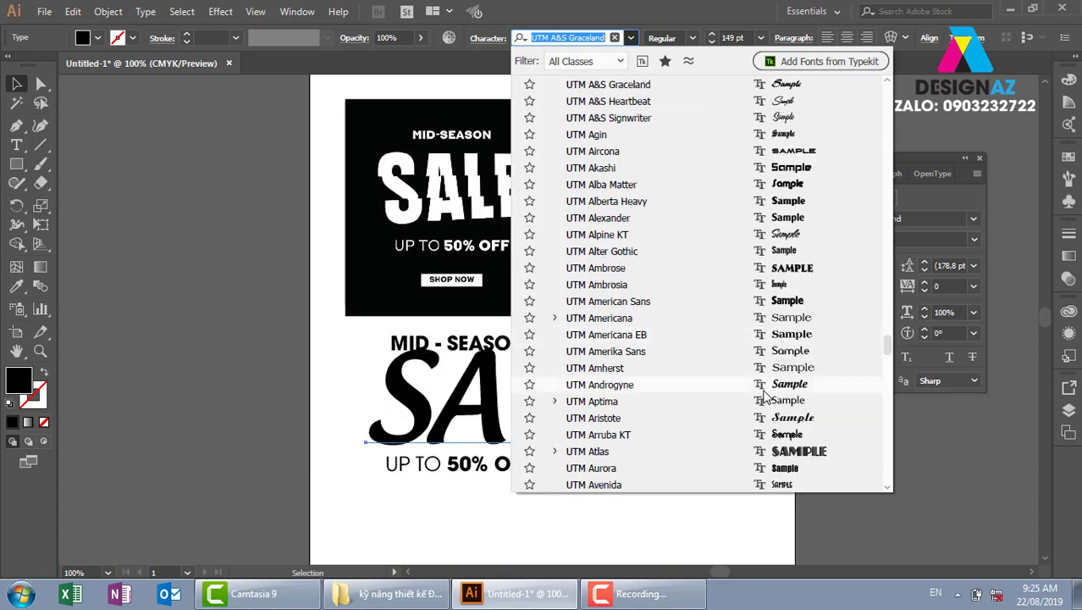
scroll(764, 396, down, 1)
scroll(765, 396, down, 1)
scroll(764, 397, down, 1)
scroll(766, 400, down, 1)
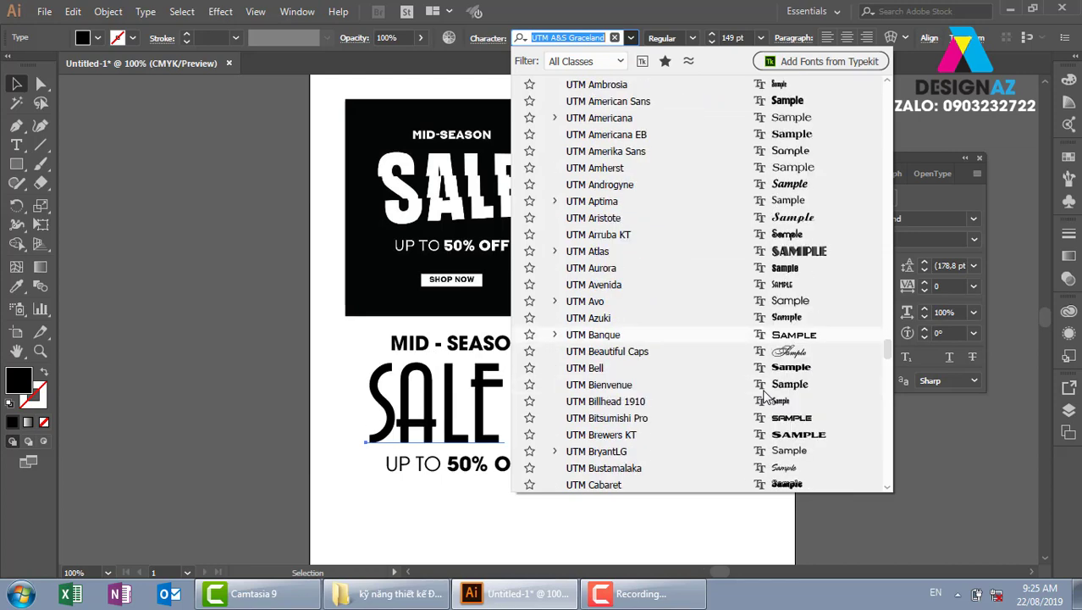
scroll(772, 419, down, 1)
scroll(779, 440, down, 1)
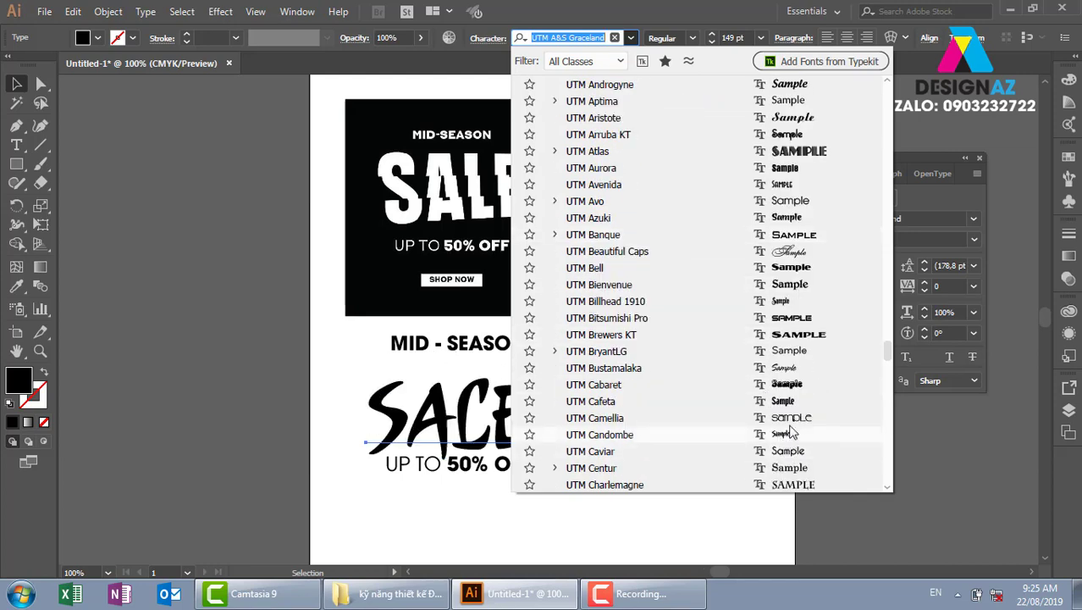
scroll(790, 407, down, 1)
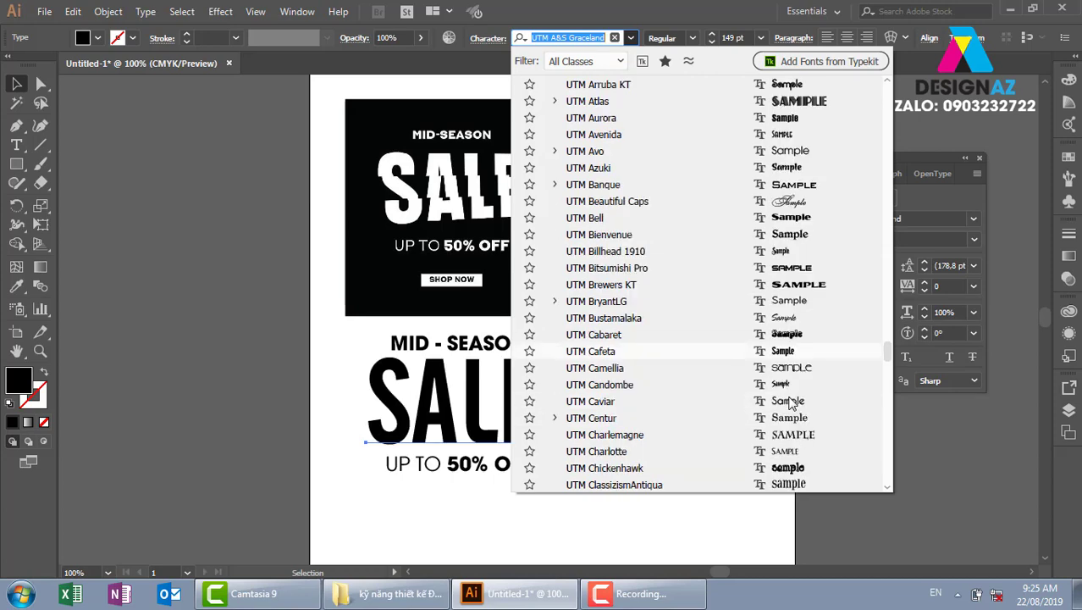
scroll(790, 406, down, 1)
scroll(790, 407, down, 1)
scroll(790, 406, down, 1)
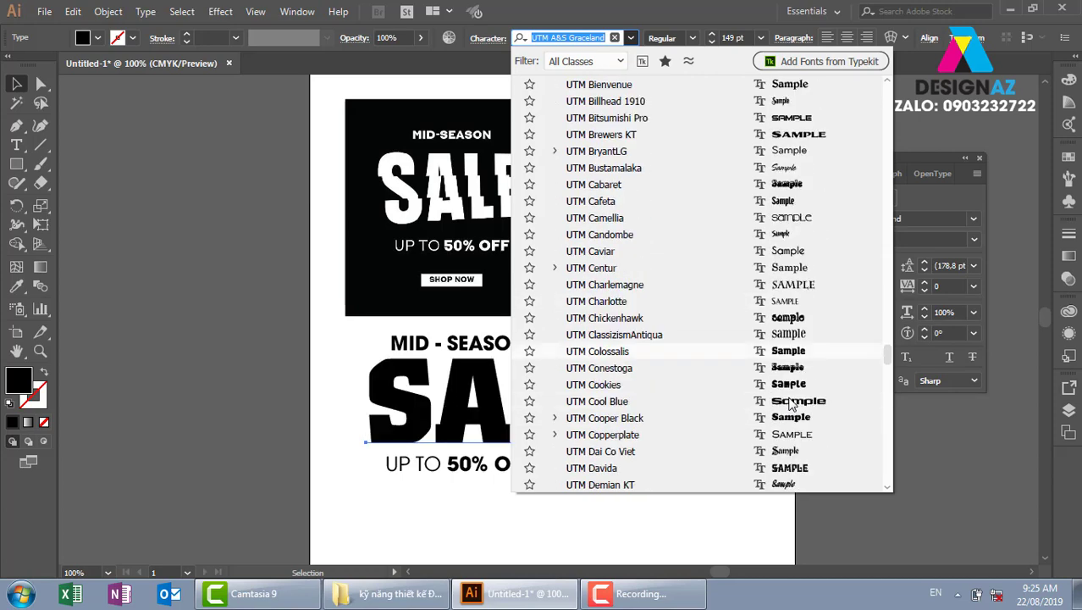
scroll(790, 406, down, 1)
scroll(790, 406, down, 1)
scroll(790, 406, down, 1)
scroll(788, 404, down, 1)
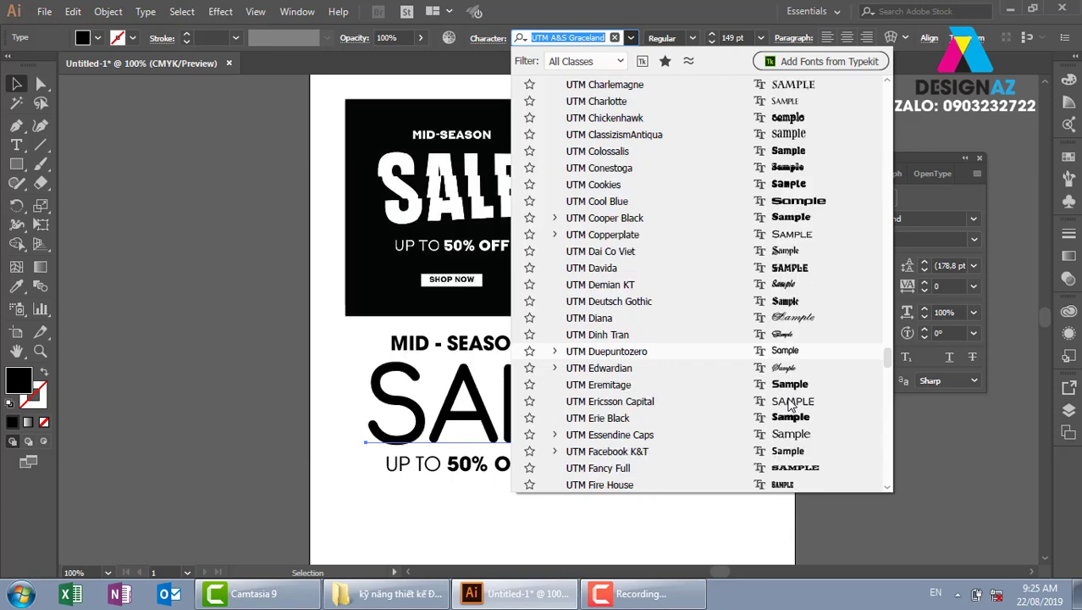
scroll(787, 405, down, 1)
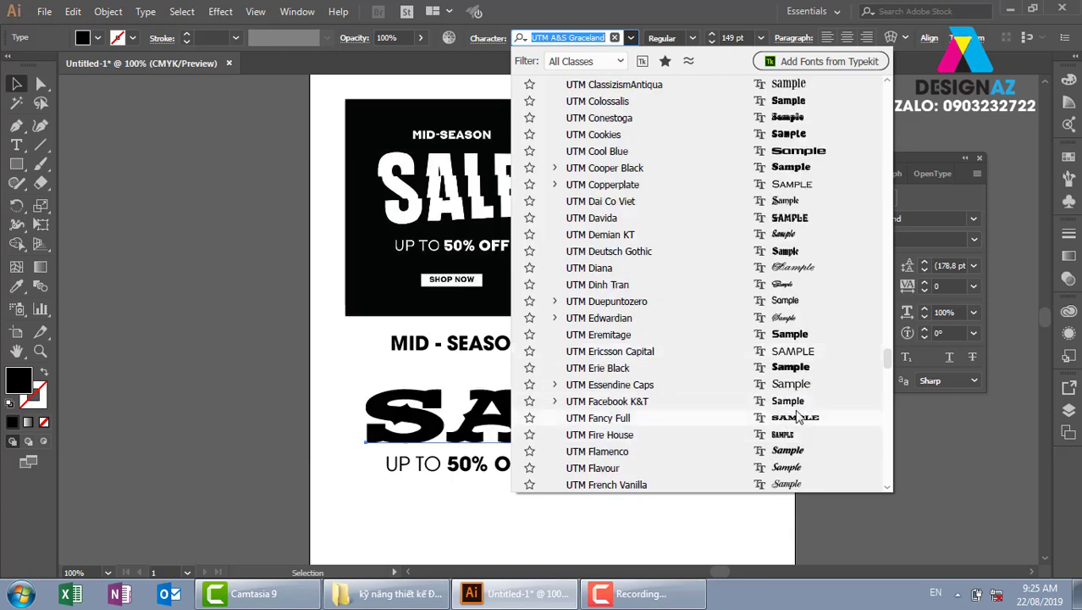
scroll(801, 417, down, 1)
scroll(801, 417, down, 1)
scroll(800, 416, down, 1)
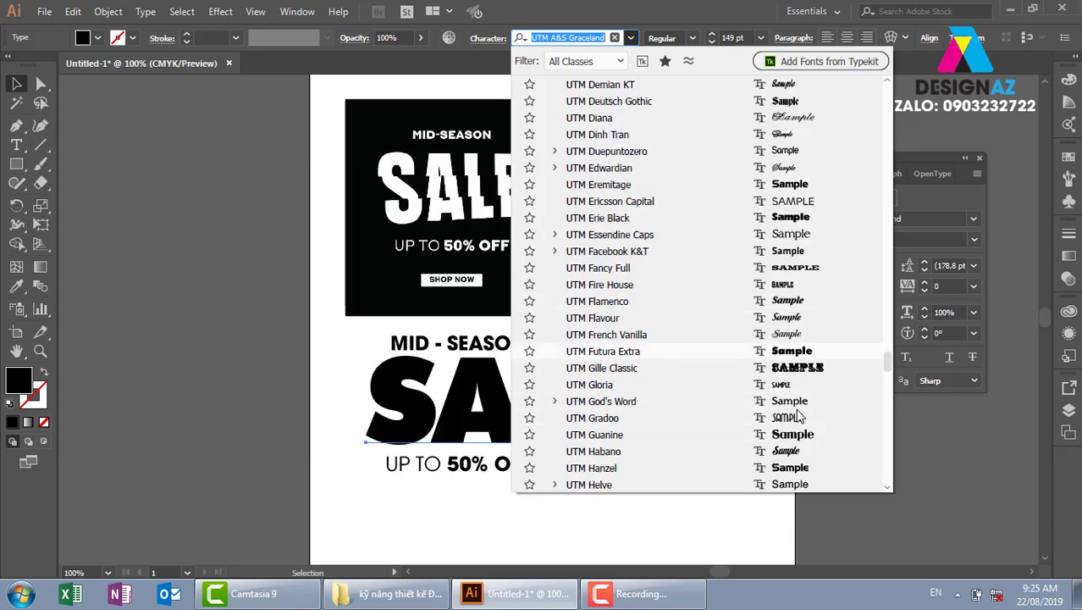
scroll(794, 442, down, 1)
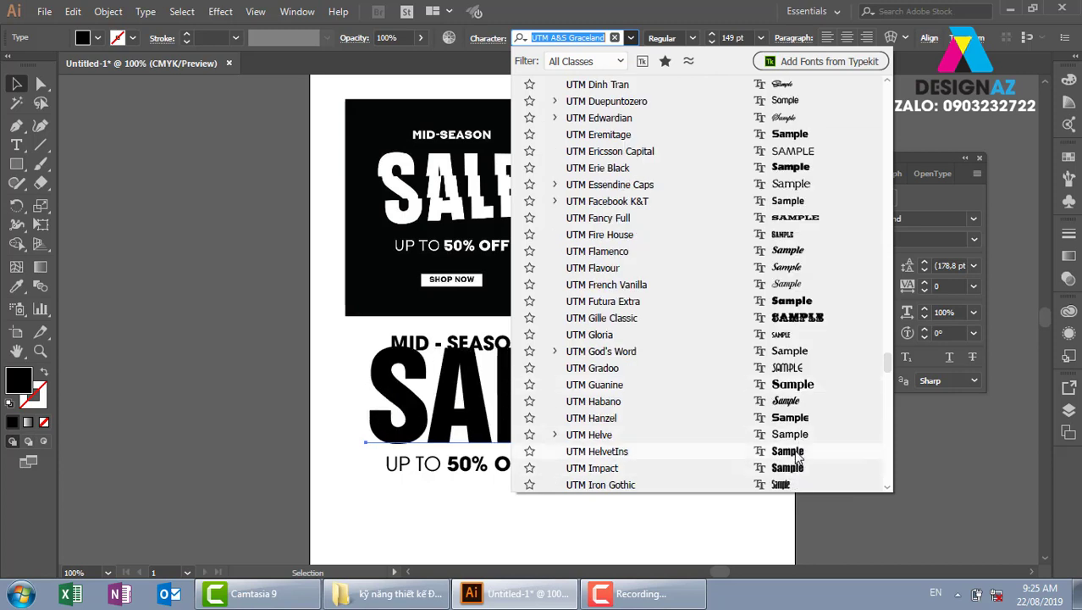
click(795, 453)
Step: Shrink SALE to 139.72 pt and shift it slightly left
click(703, 410)
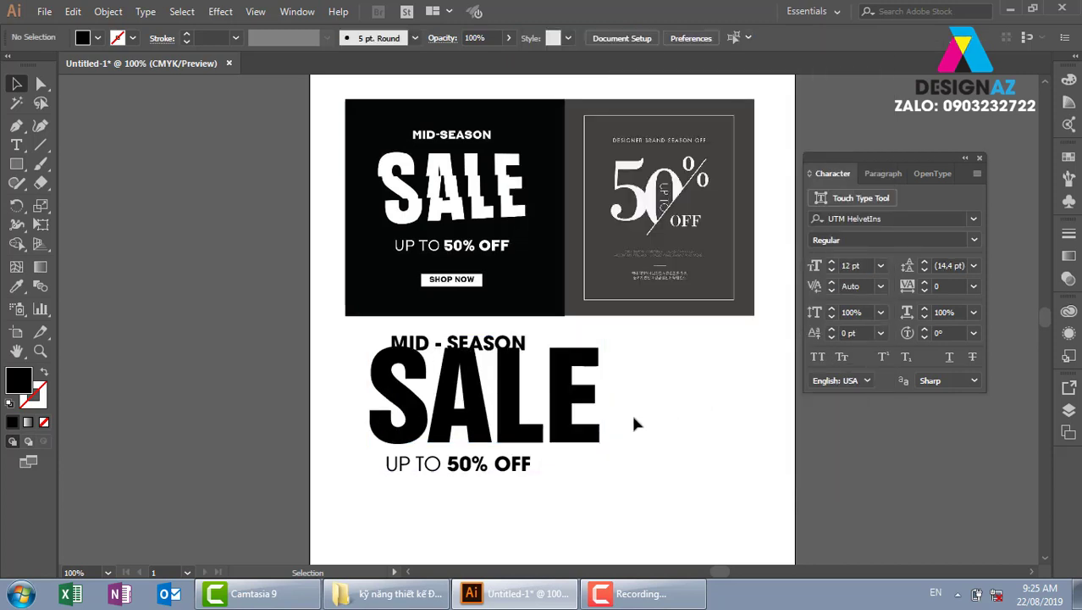
click(573, 412)
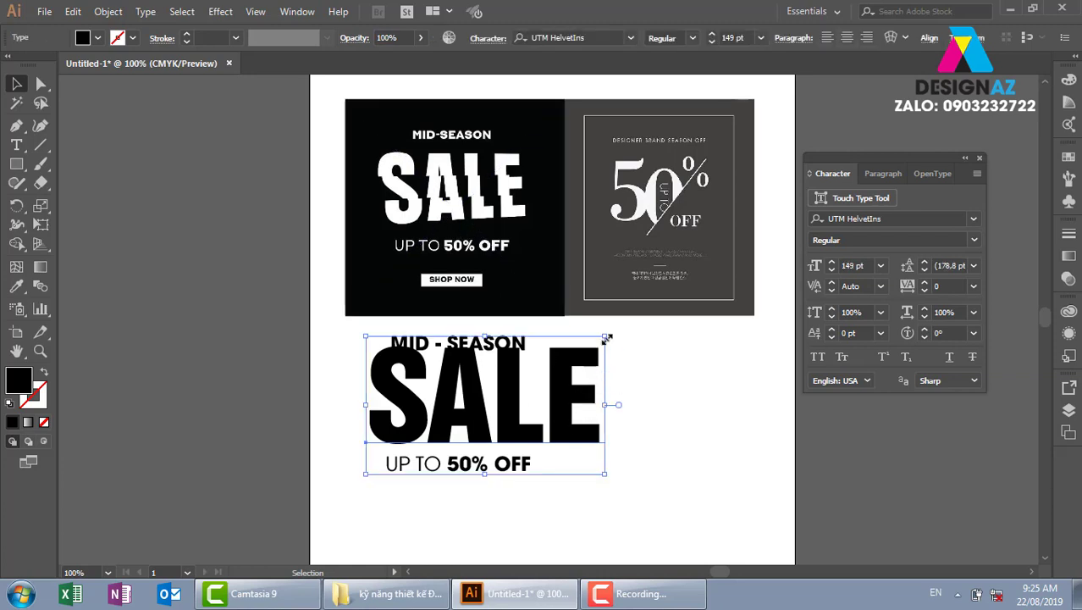
drag(605, 336, 589, 345)
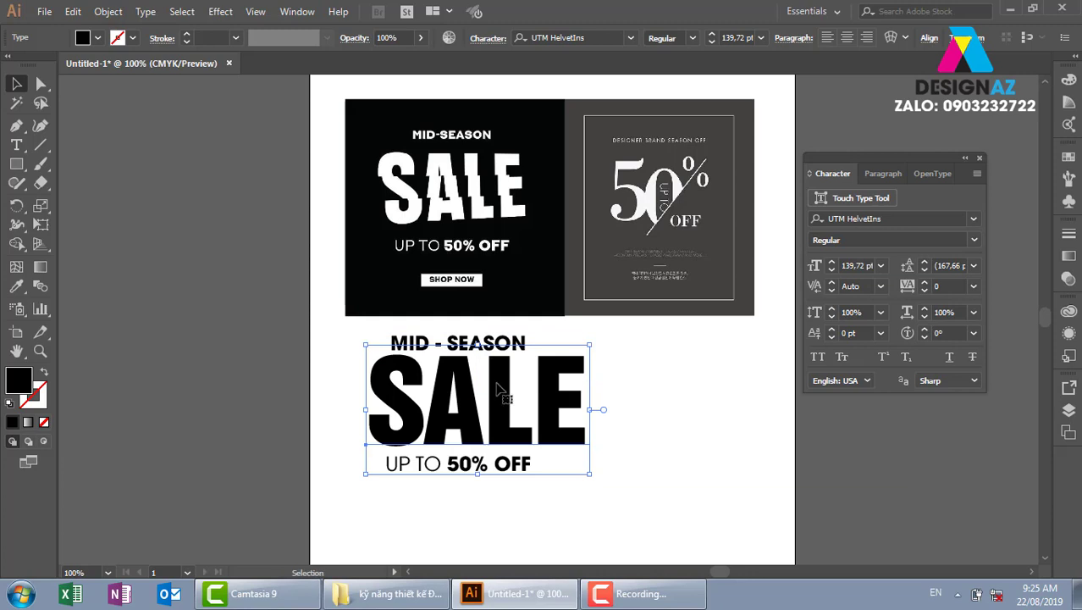
drag(495, 377, 473, 377)
click(637, 399)
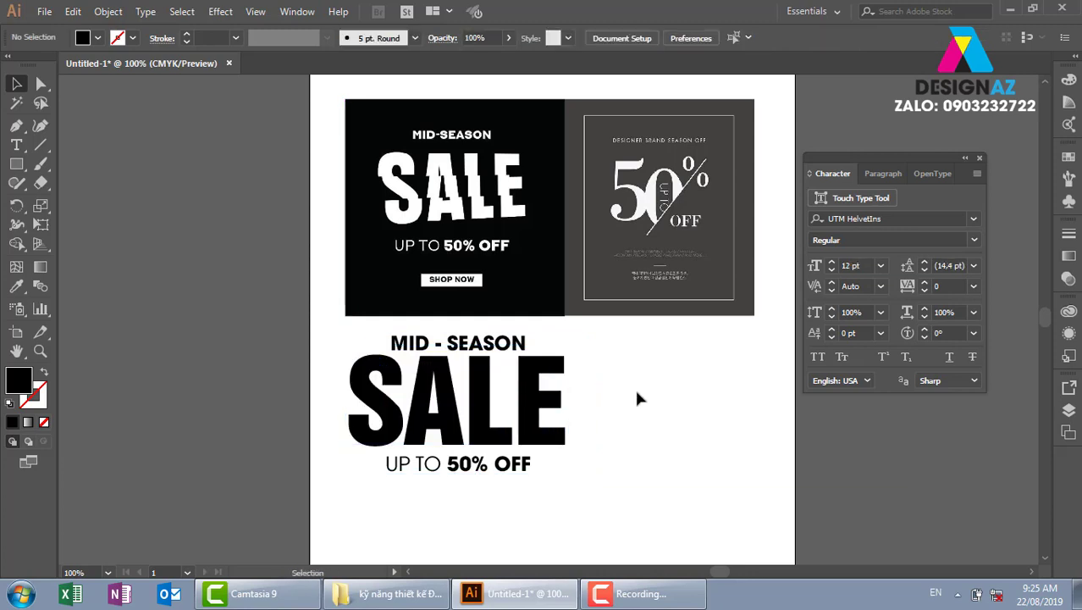
click(486, 389)
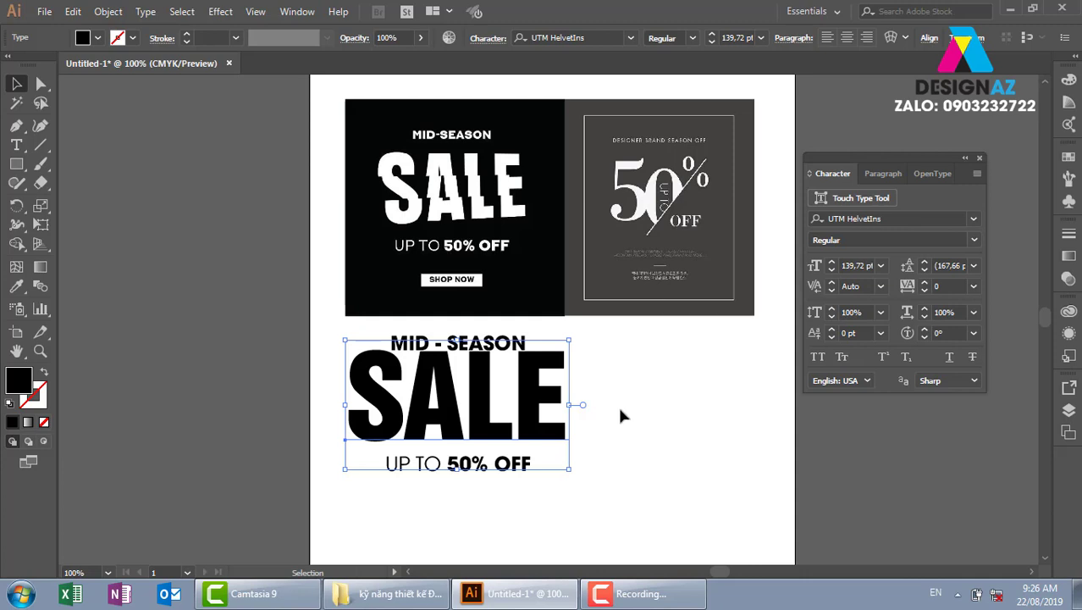
Step: Nudge the SALE group down two steps so it fits snugly above UP TO 50% OFF
click(618, 410)
click(481, 416)
key(Down)
key(Down)
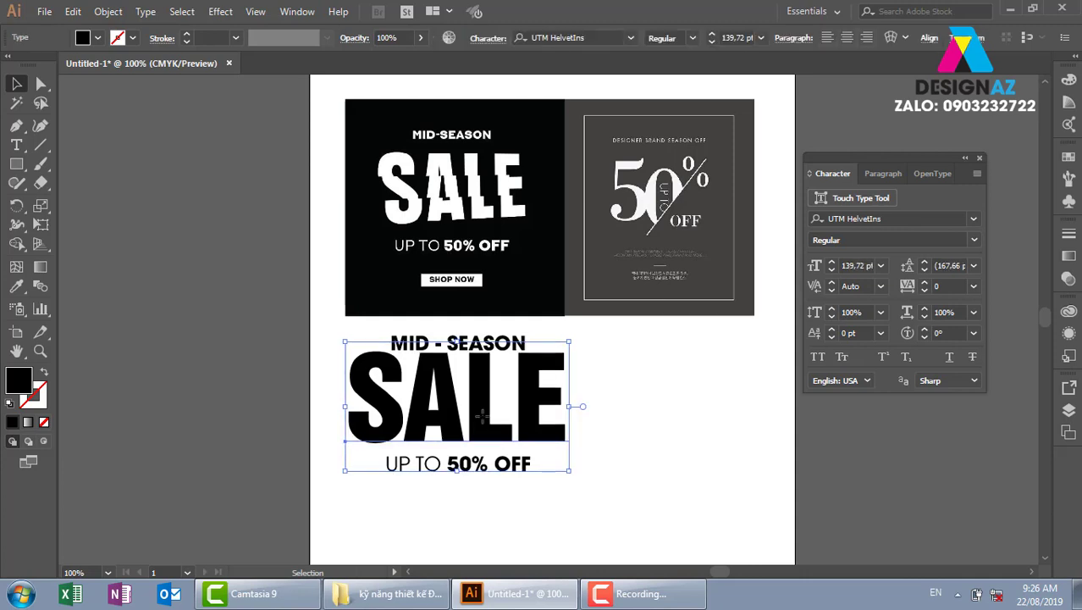
key(Down)
key(Down)
key(Down)
key(Down)
key(Down)
click(686, 402)
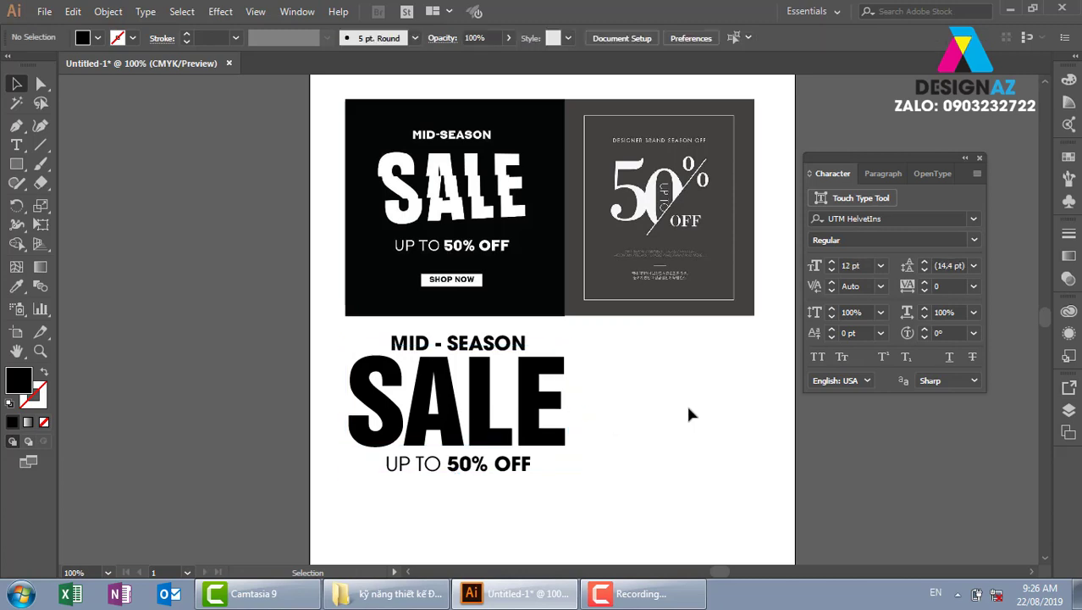
drag(592, 431, 678, 383)
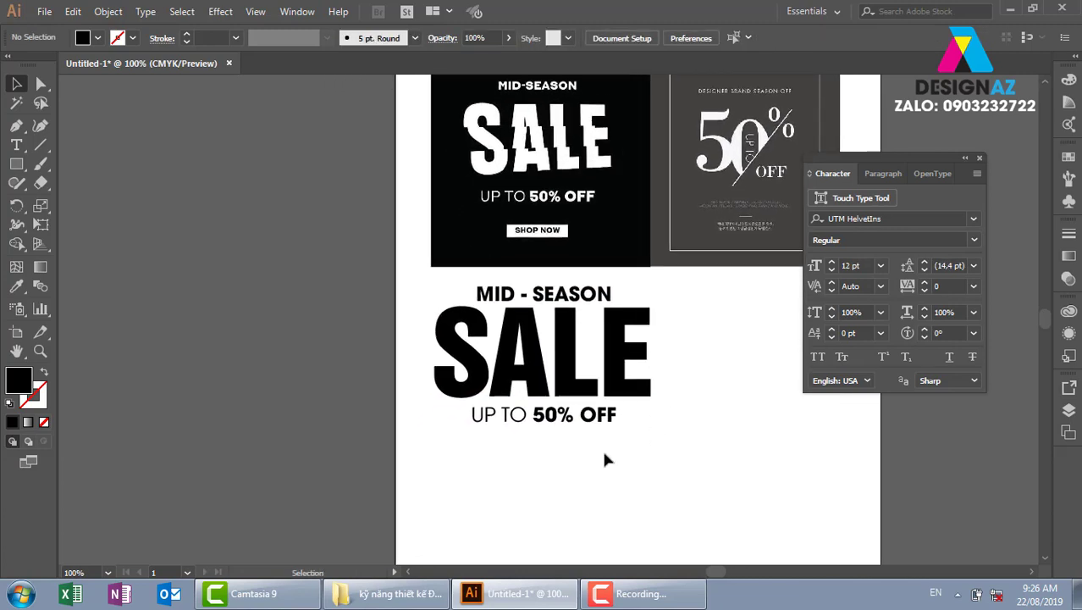
click(554, 359)
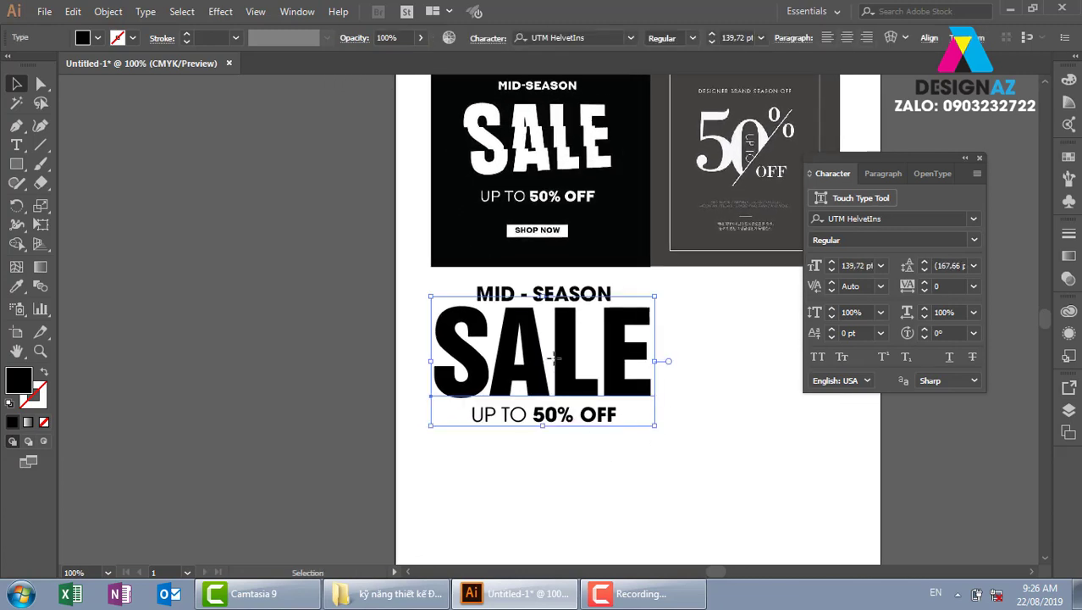
Step: Convert SALE to outlines and draw an unfilled slanted line across its top
key(ctrl+shift+o)
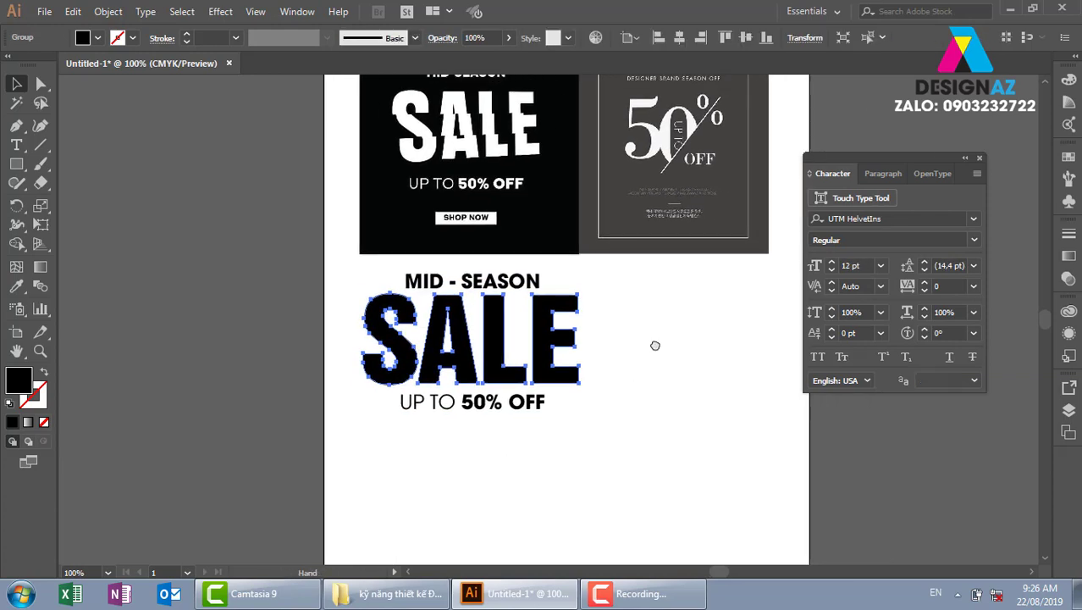
drag(652, 343, 556, 334)
click(40, 145)
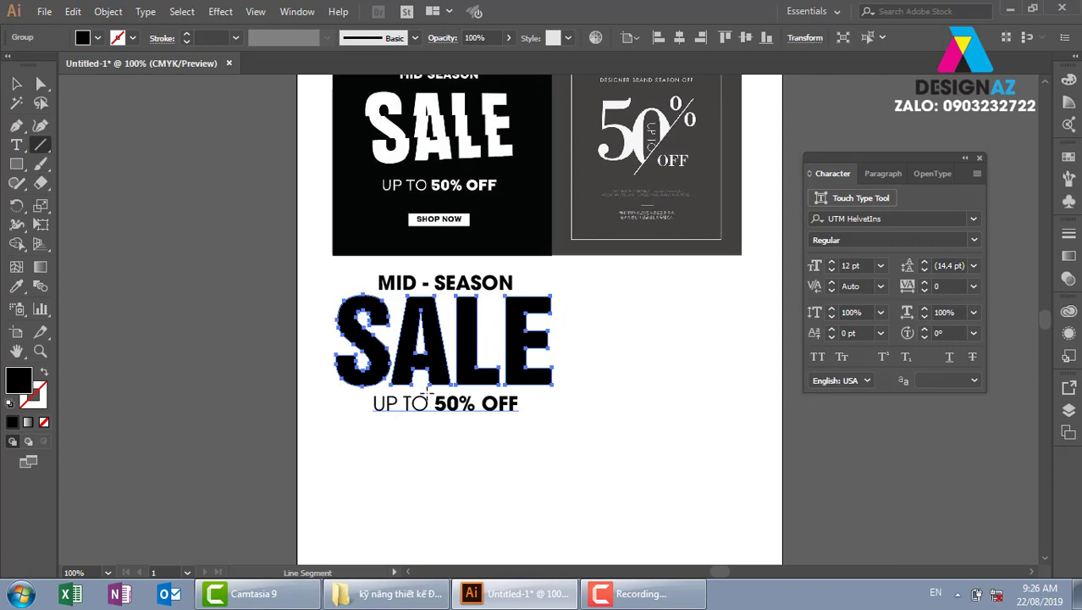
drag(288, 313, 607, 328)
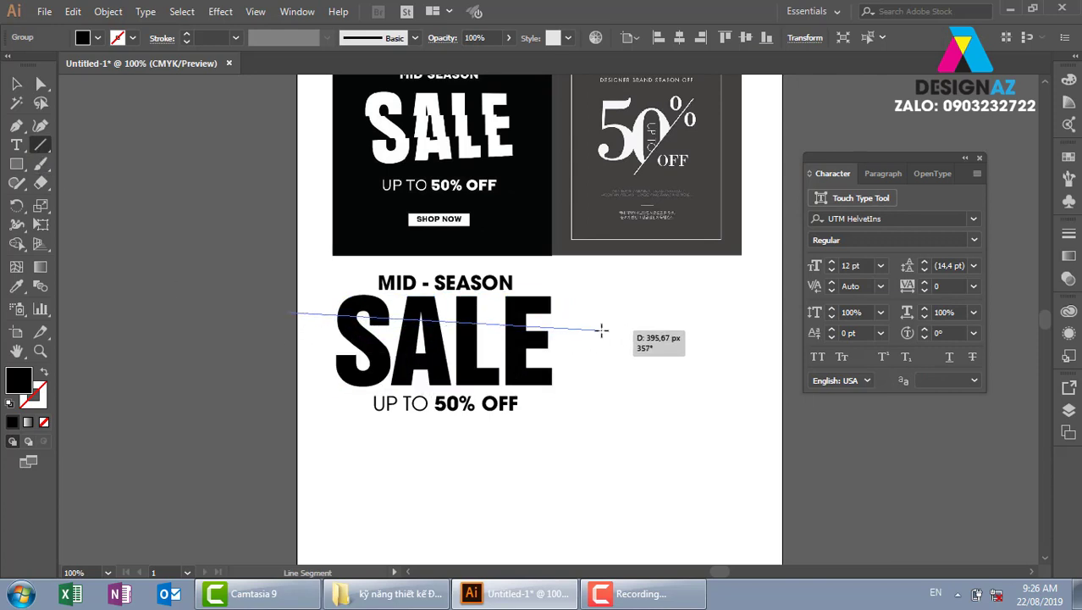
key(d)
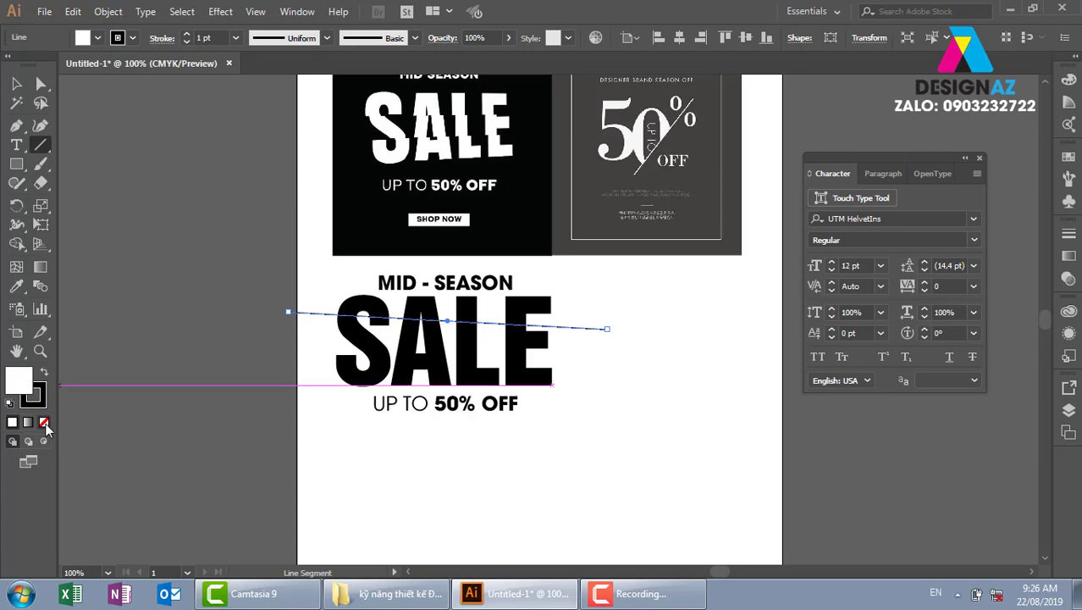
click(44, 422)
Step: Draw a second slanted line across lower SALE, then select both lines with the lettering
click(16, 83)
click(146, 263)
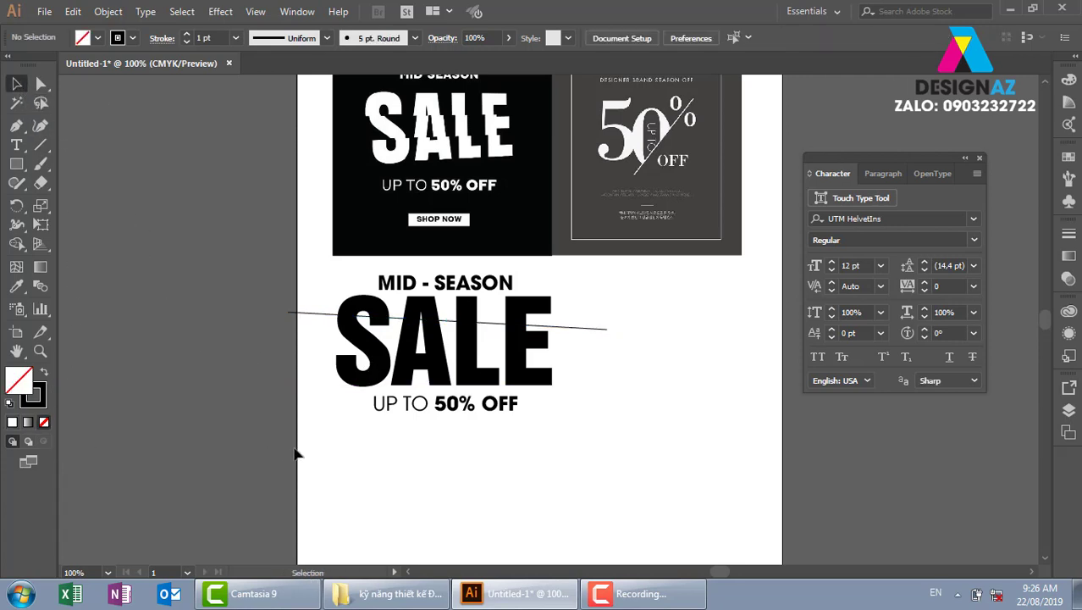
click(40, 145)
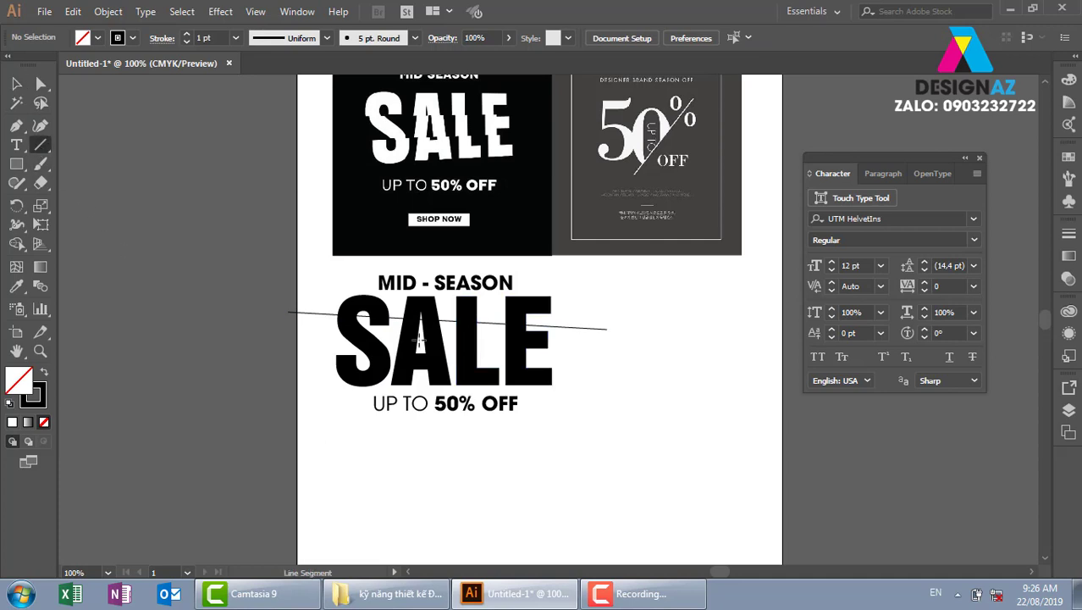
drag(298, 370, 593, 349)
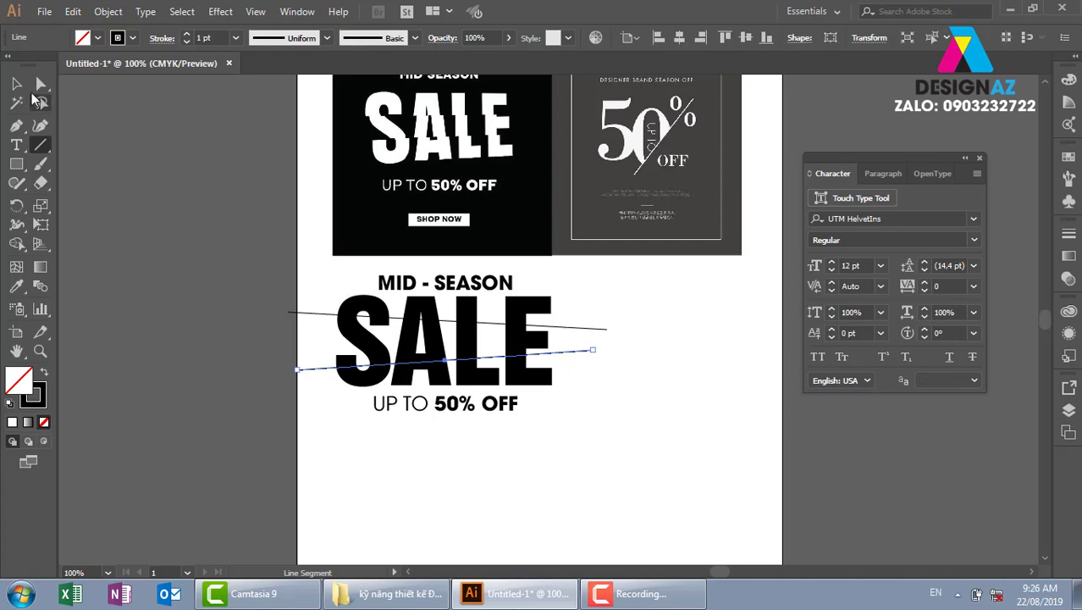
key(v)
click(277, 369)
drag(292, 302, 405, 383)
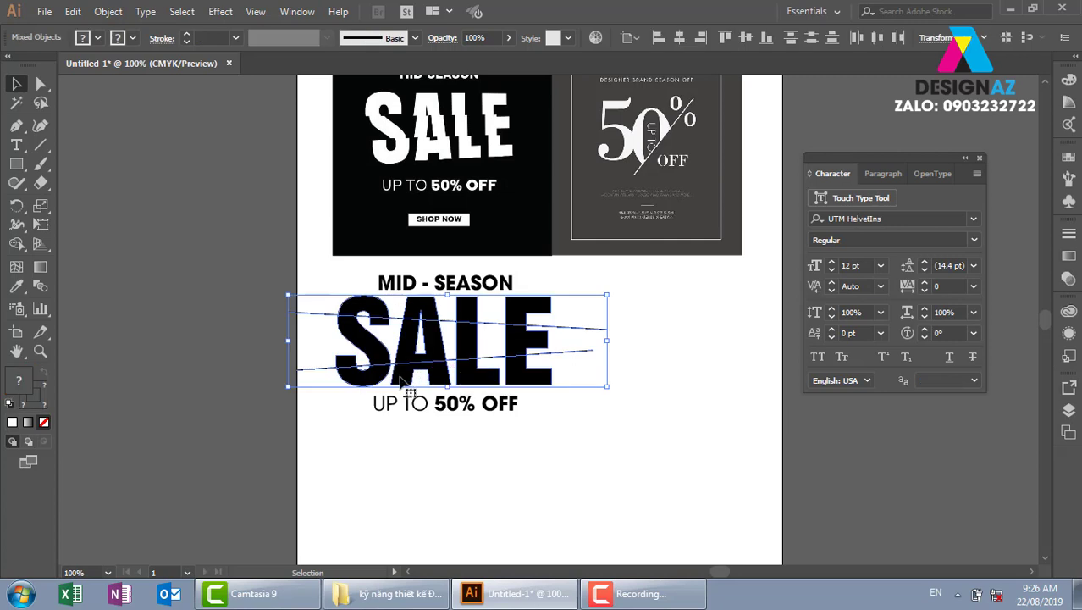
Step: Apply Pathfinder Divide to SALE and the two lines, splitting the letters into grouped pieces
key(ctrl+shift+o)
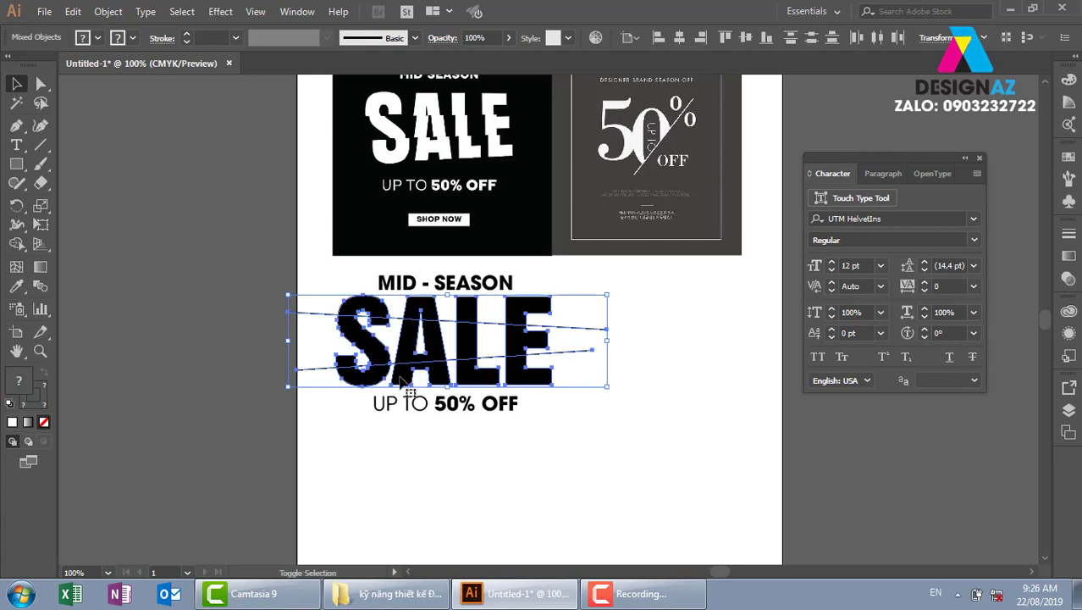
key(shift+F7)
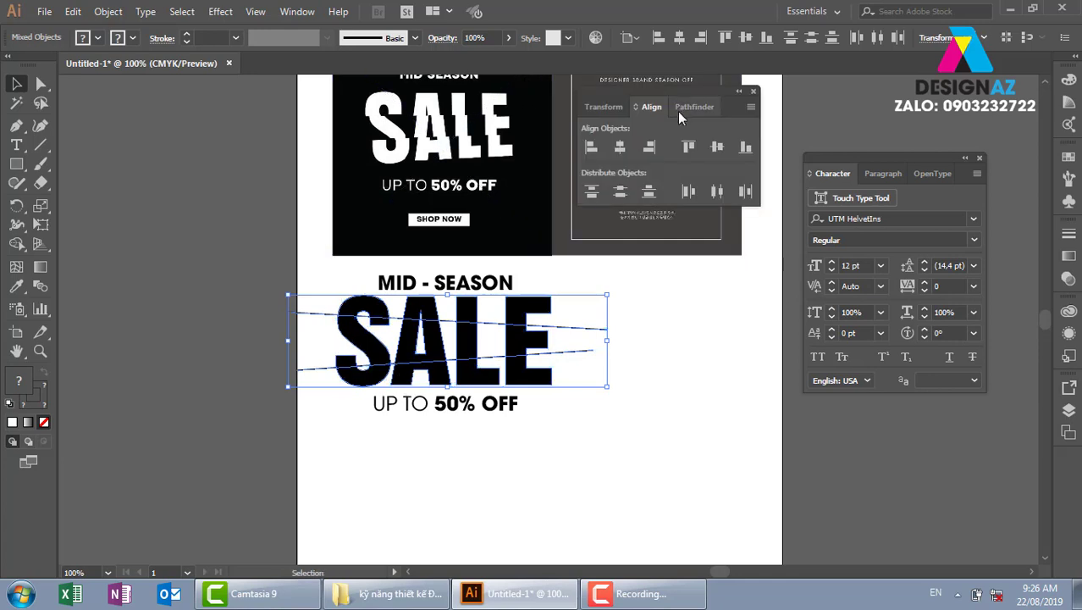
click(678, 112)
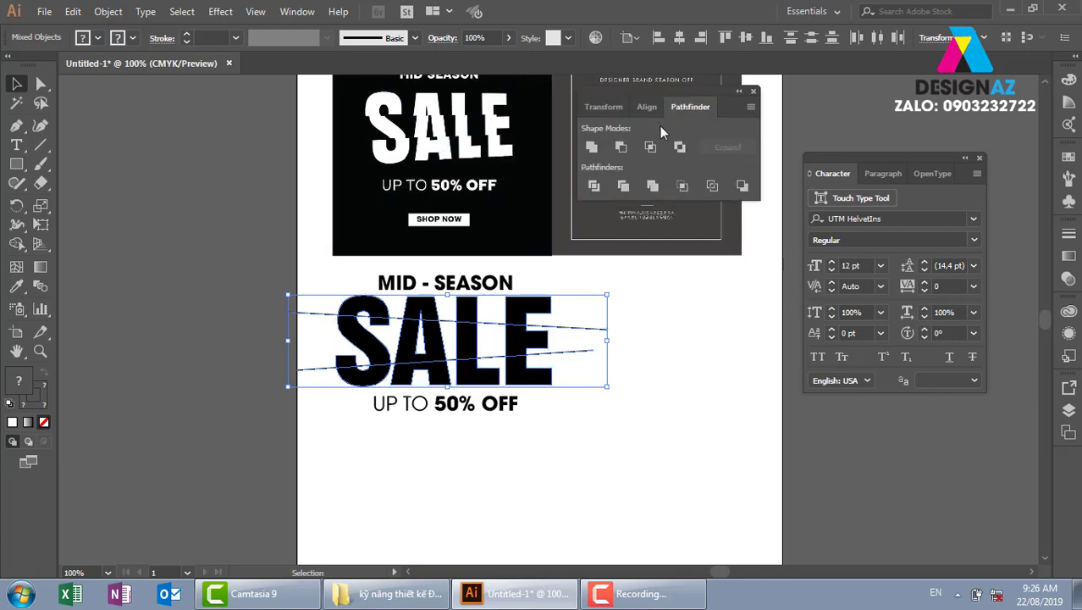
click(594, 187)
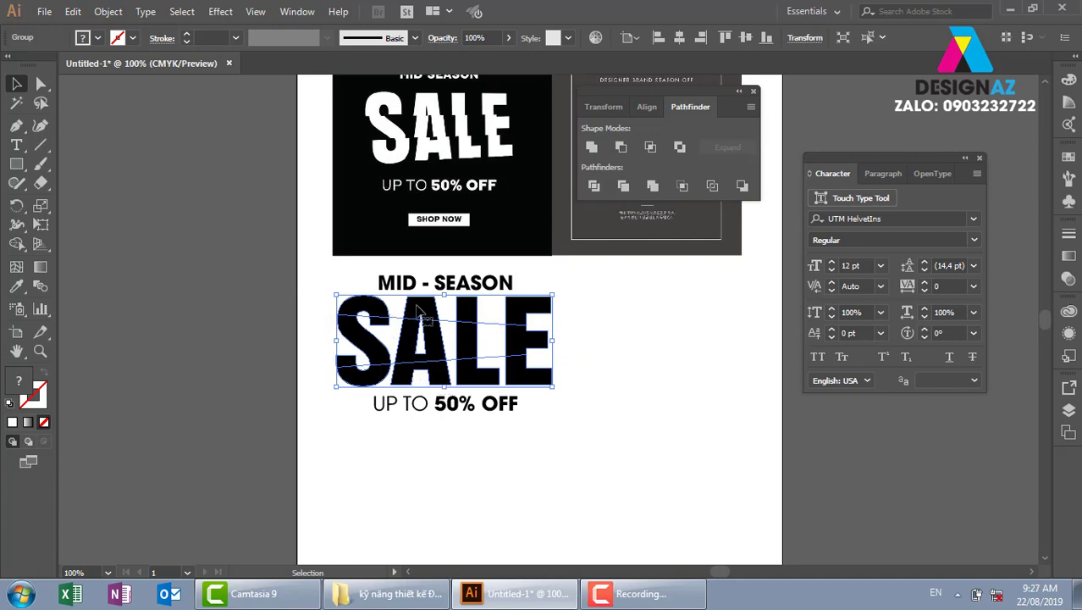
Step: Ungroup the divided SALE pieces and nudge the top slices of S, A, L and E sideways
right_click(417, 311)
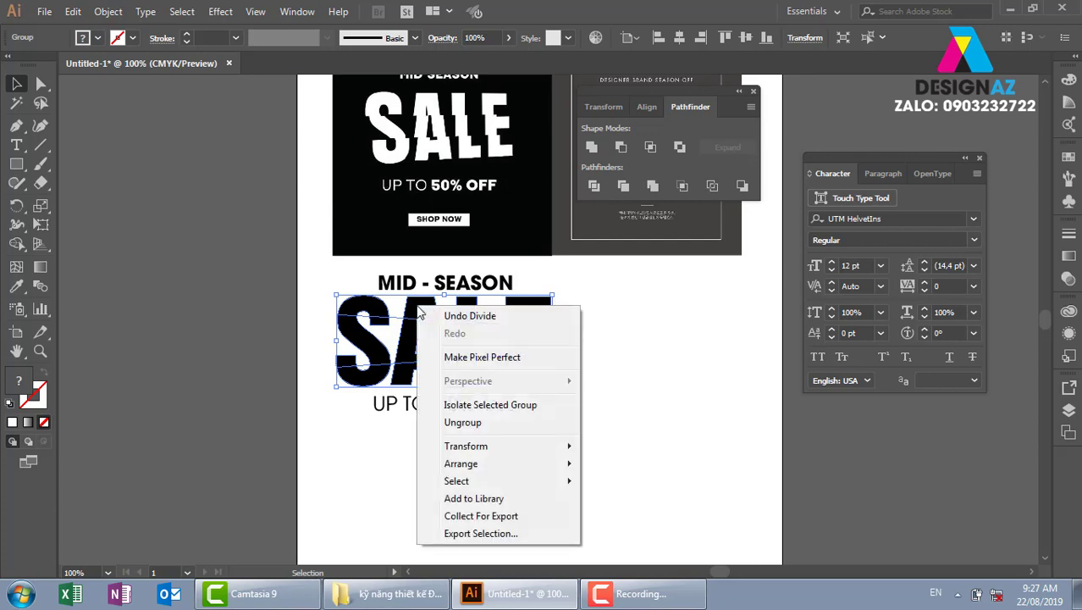
click(474, 422)
click(706, 404)
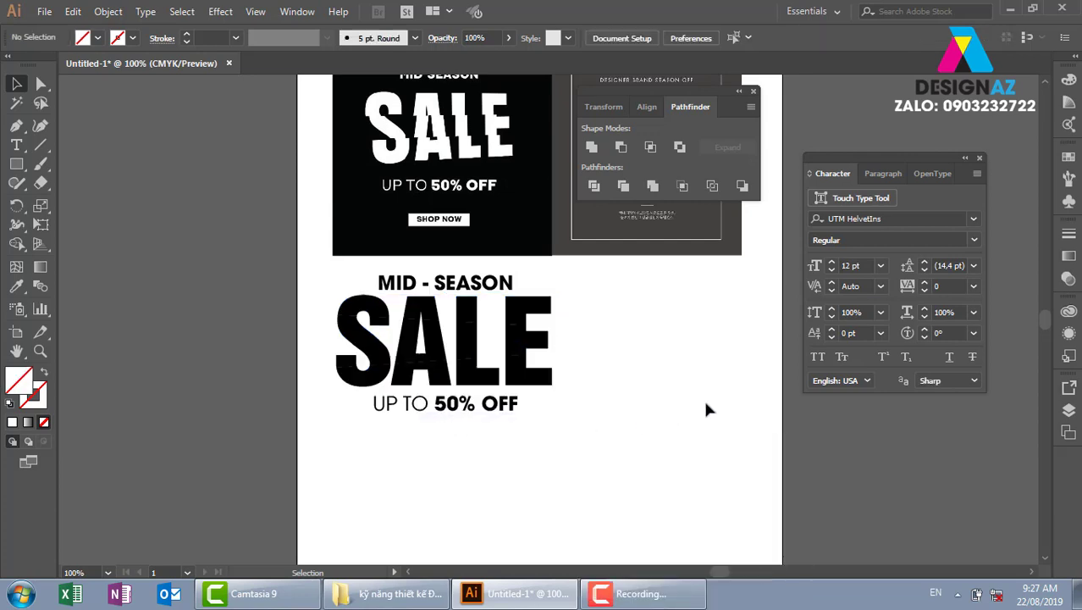
click(379, 356)
shift+click(423, 352)
shift+click(487, 355)
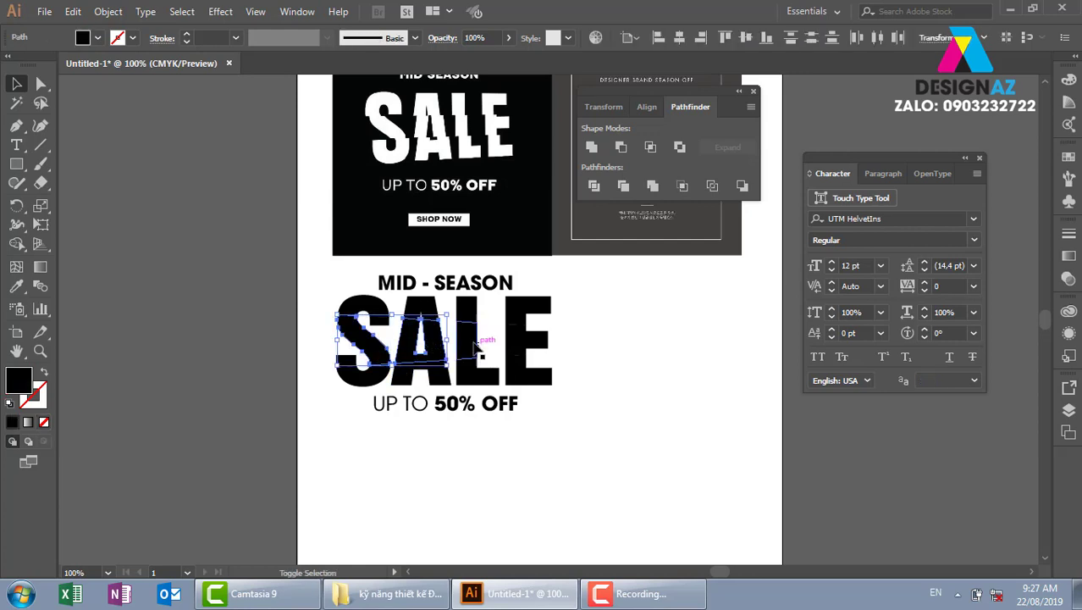
shift+click(527, 347)
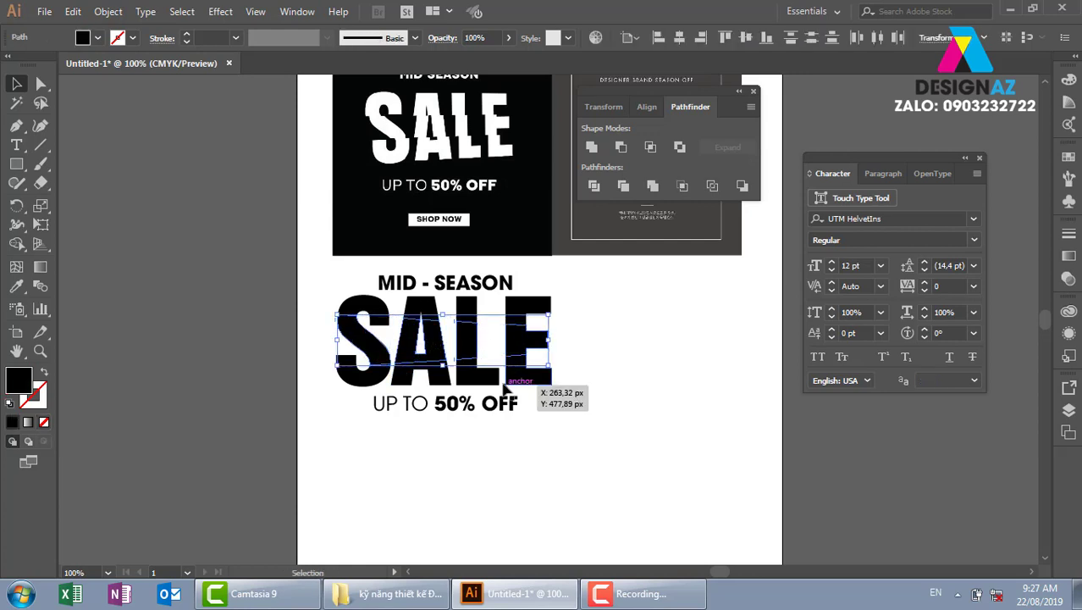
key(Right)
key(Right)
key(Right)
key(Right)
key(Right)
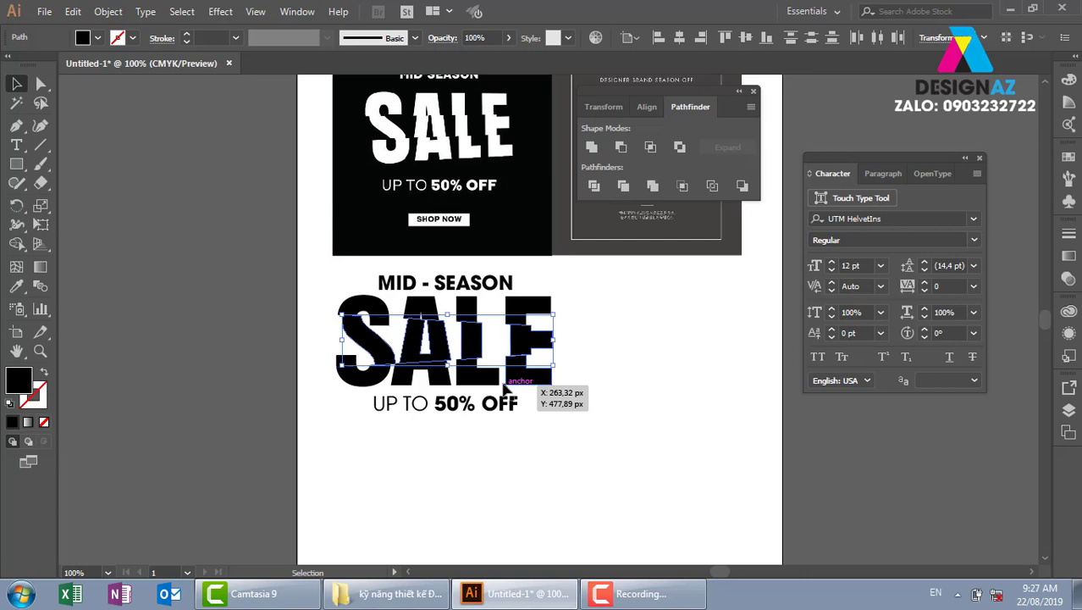
key(Right)
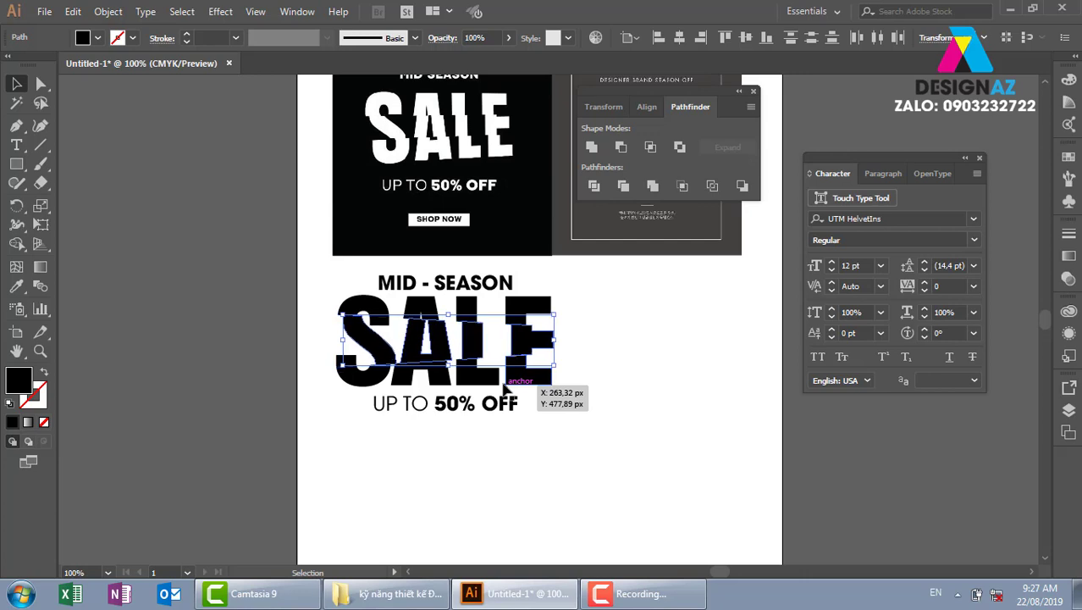
key(Left)
key(Left)
key(Left)
key(Left)
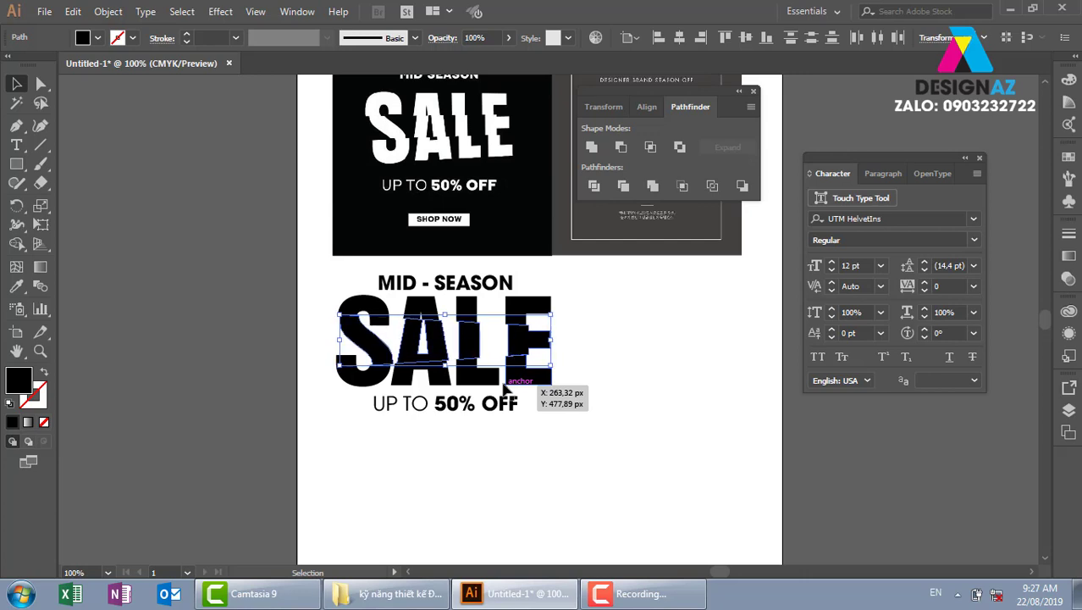
key(Left)
key(Left)
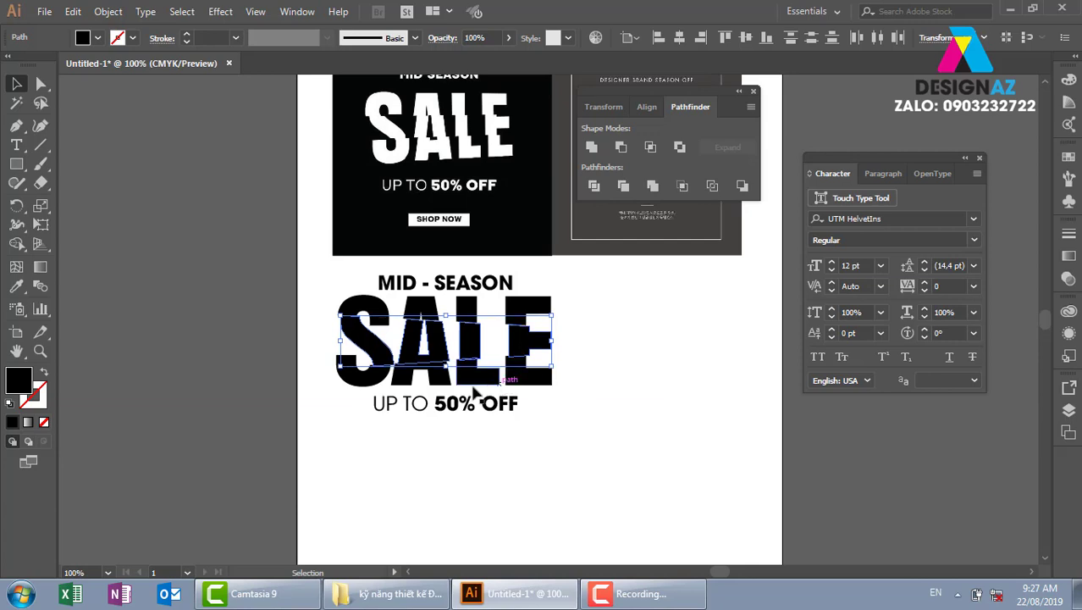
Step: Shift the lower slices of E, L, A and S slightly down and sideways
click(631, 365)
click(517, 381)
shift+click(483, 385)
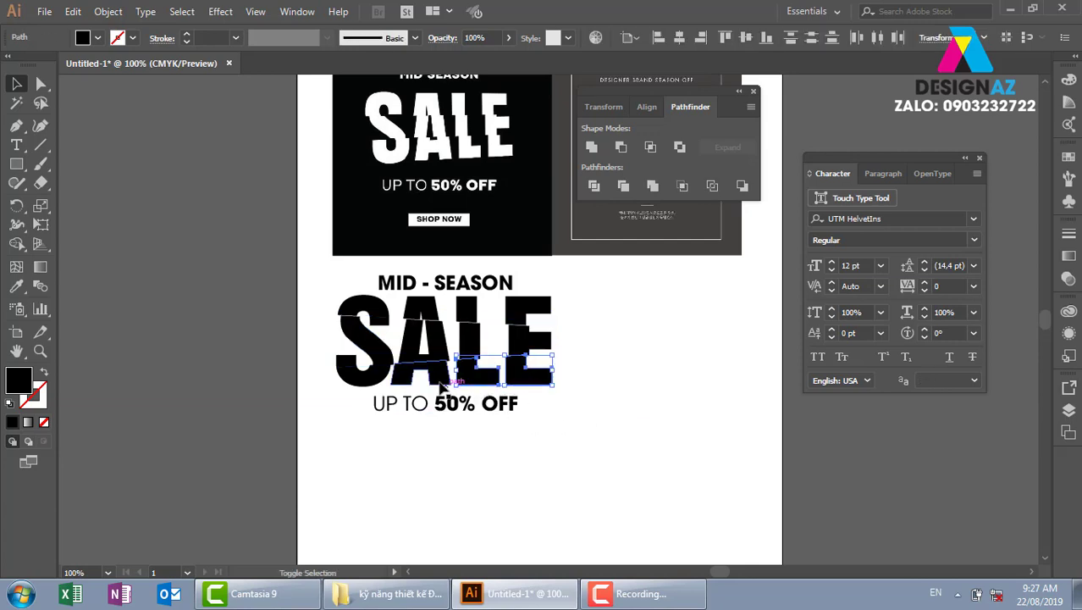
shift+click(396, 381)
shift+click(370, 386)
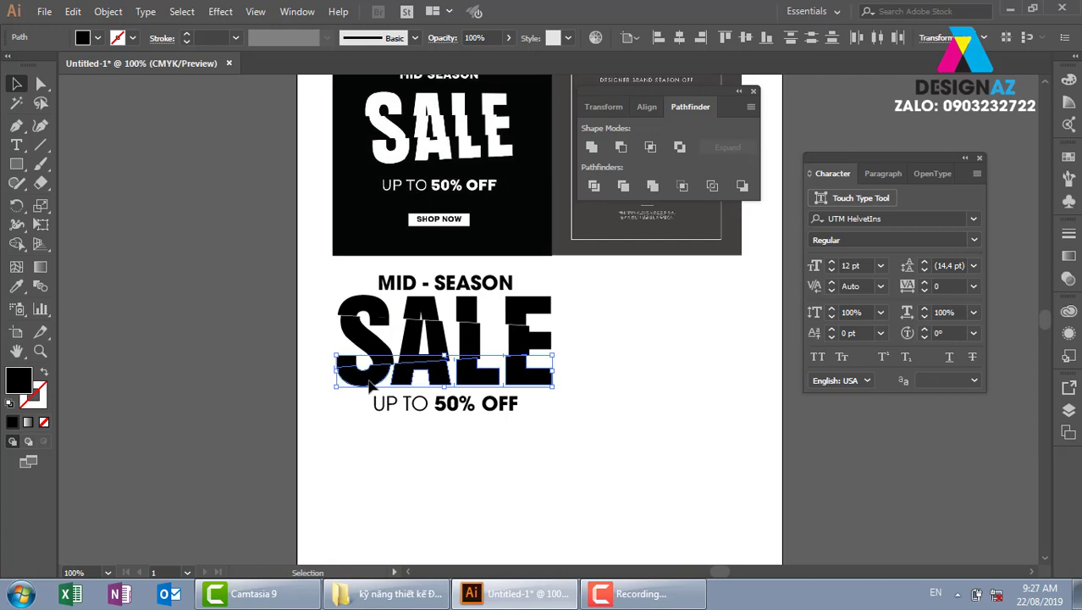
drag(370, 386, 371, 386)
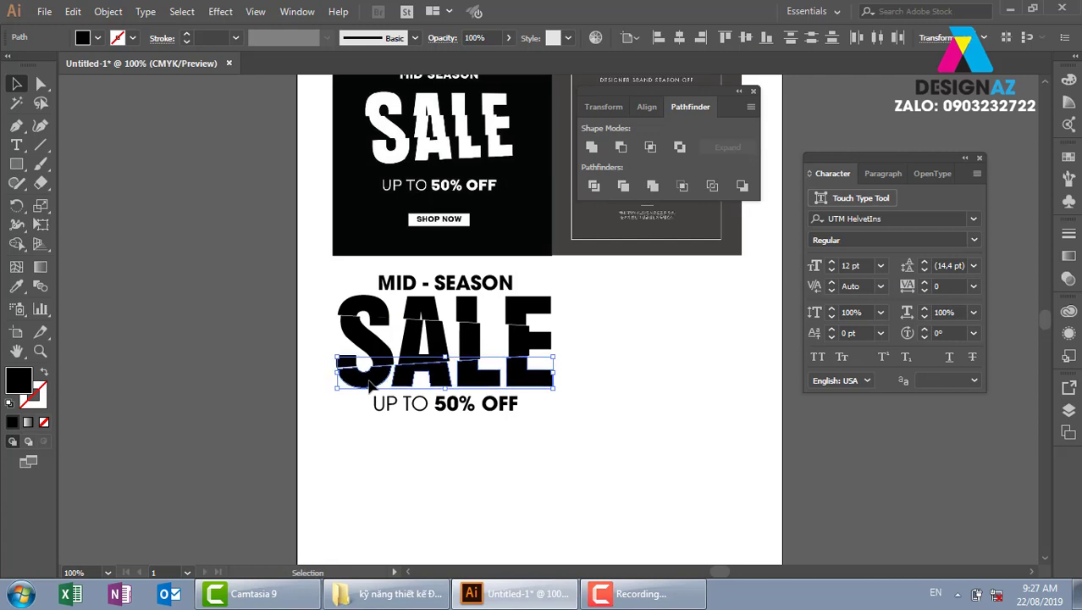
key(Right)
key(Right)
key(Right)
key(Left)
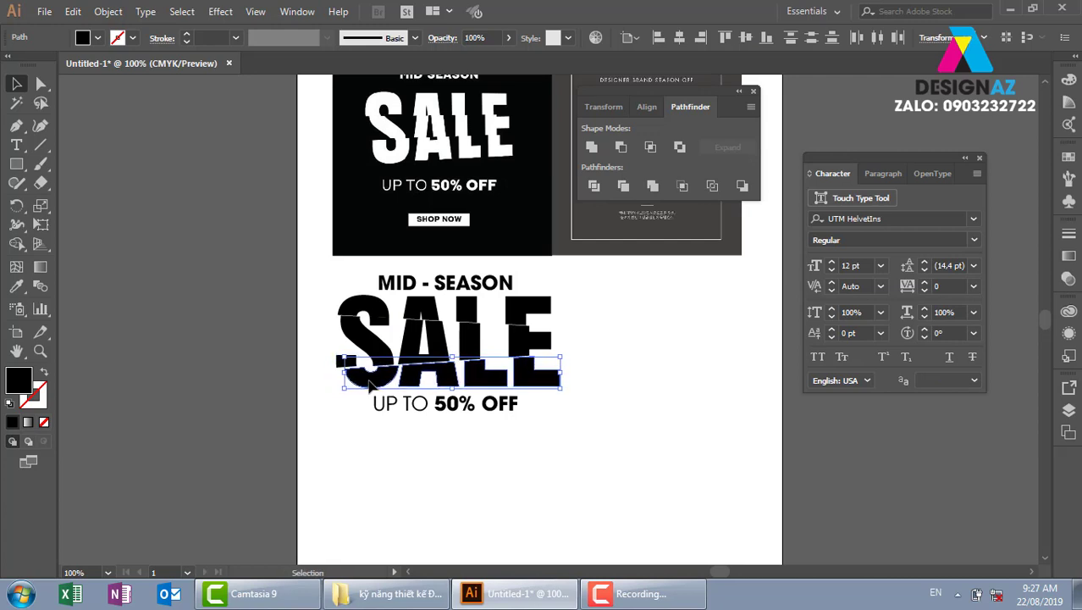
key(Left)
key(Left)
key(Left)
key(Left)
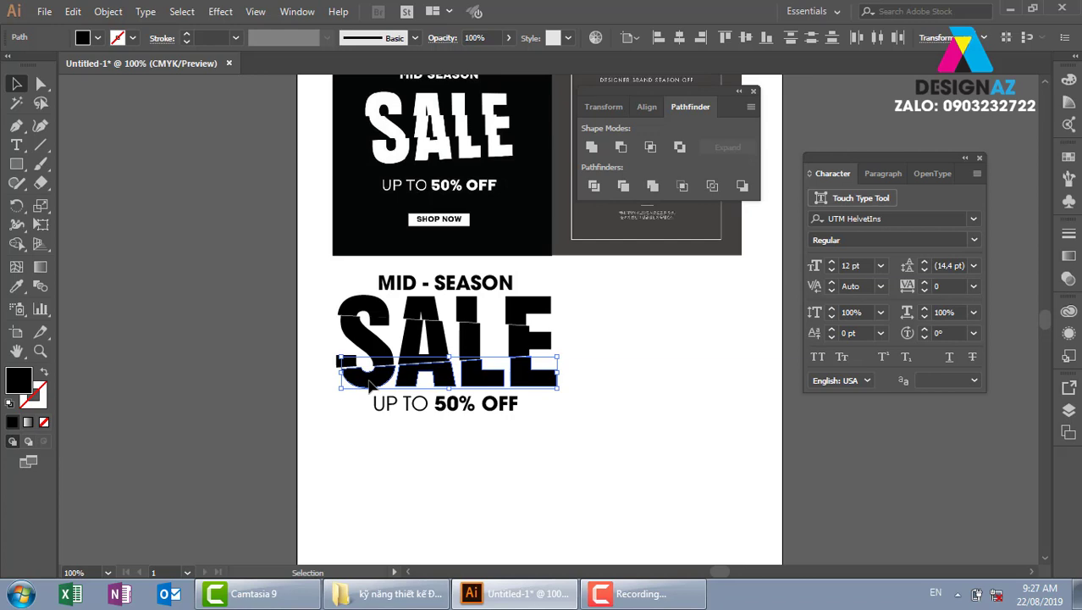
key(Right)
key(Right)
key(Right)
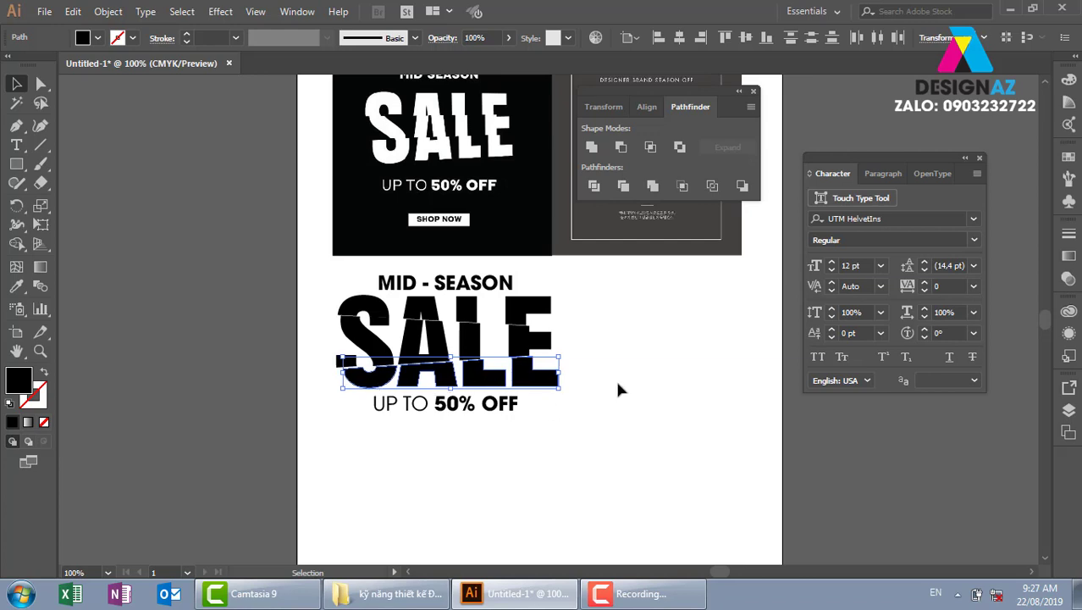
click(630, 399)
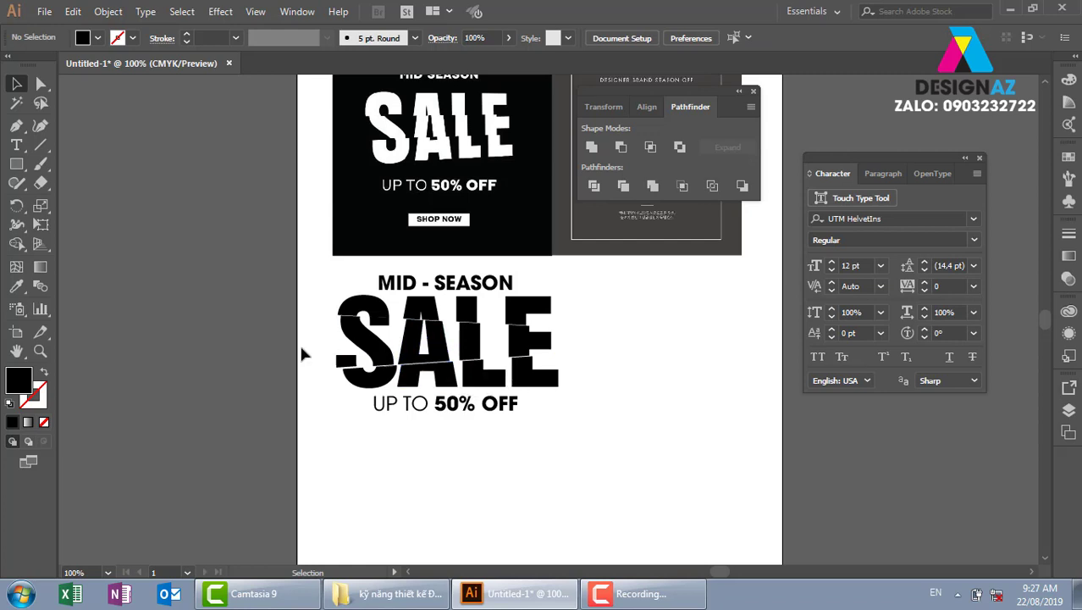
Step: Lower UP TO 50% OFF, raise MID - SEASON, and move the whole heading stack down about 23 px
drag(467, 410, 462, 415)
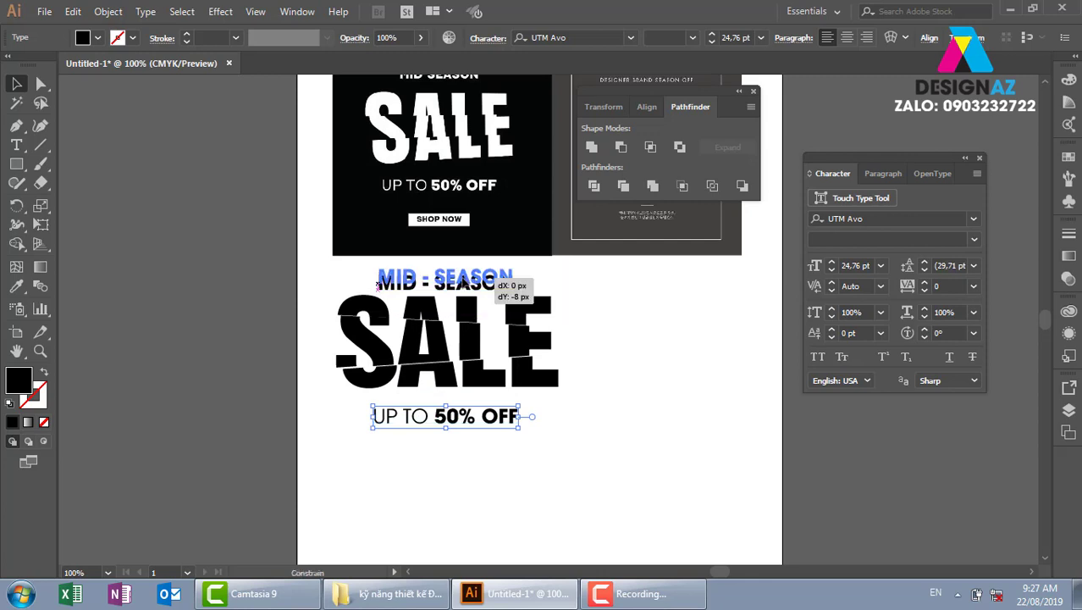
drag(495, 288, 495, 281)
drag(311, 473, 554, 304)
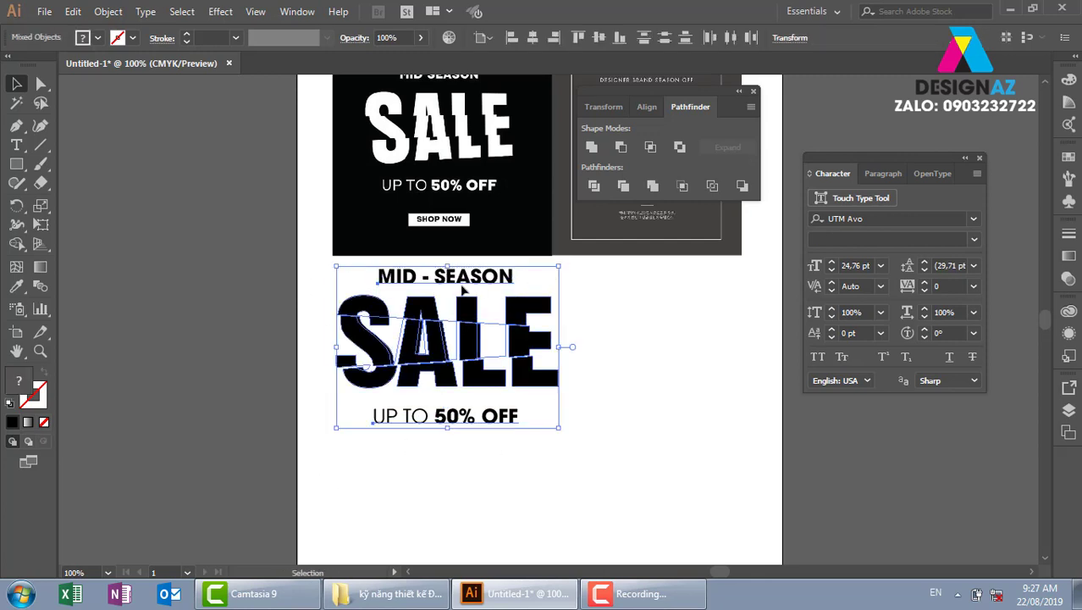
drag(462, 339, 462, 358)
click(635, 385)
Step: Nudge the bottom SALE slices down slightly, then select the middle slice of SALE
drag(314, 415, 563, 390)
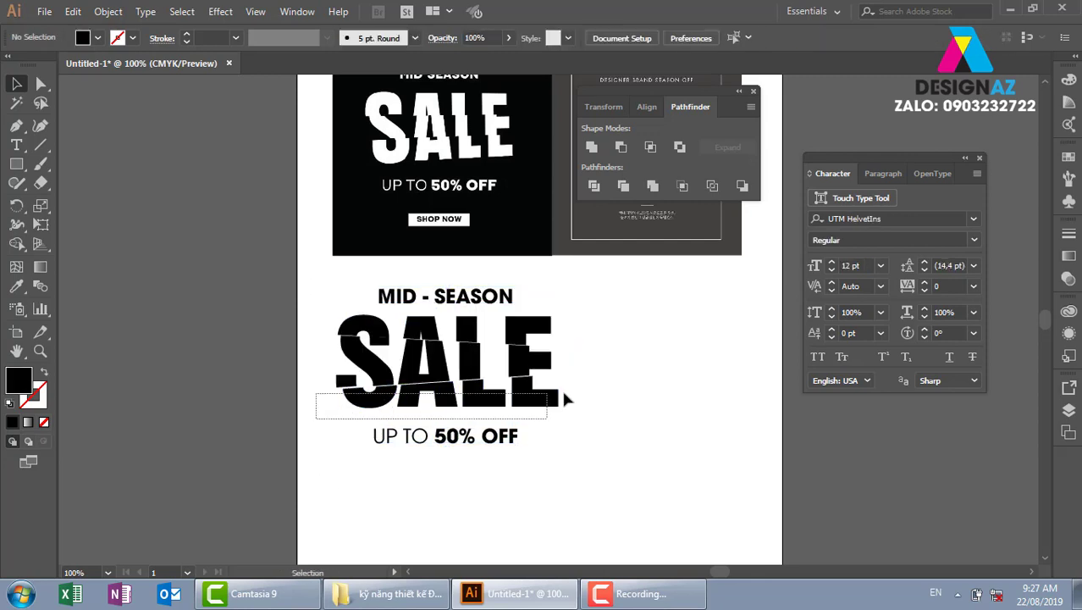
key(Down)
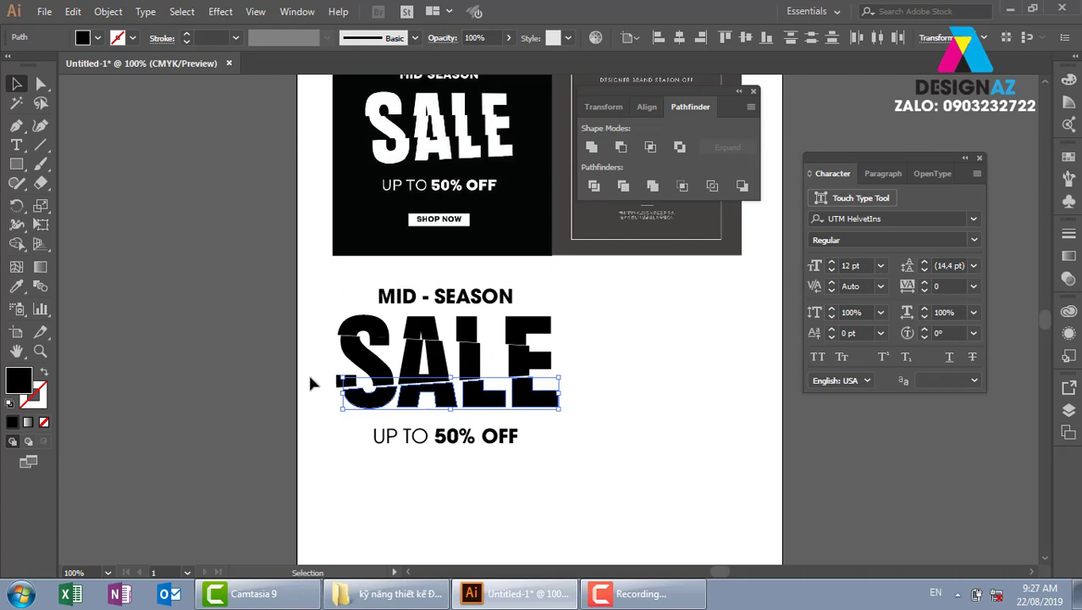
drag(292, 359, 594, 362)
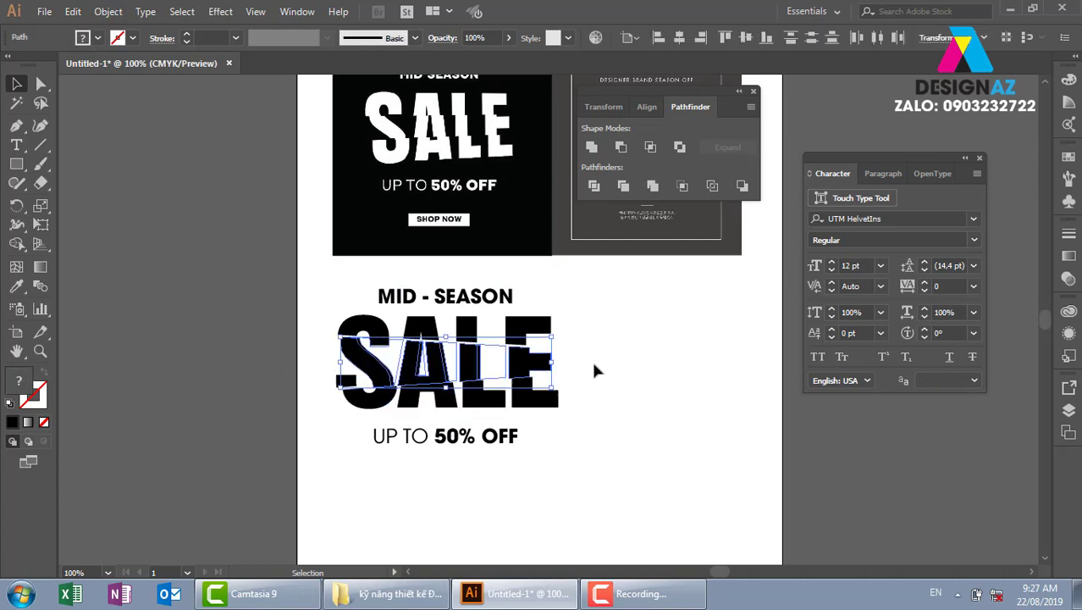
click(651, 376)
drag(648, 396, 592, 382)
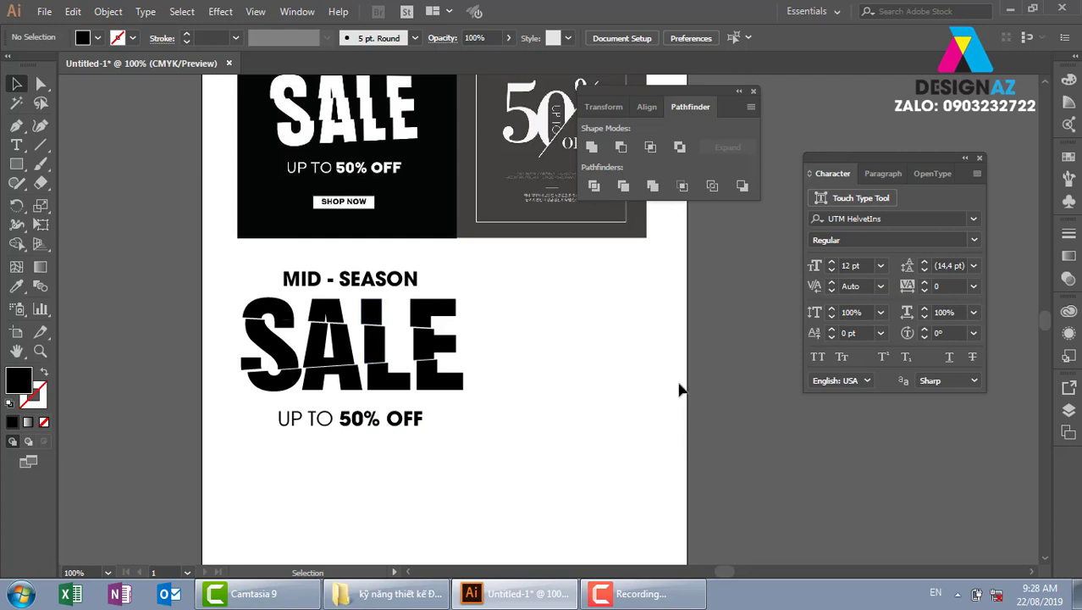
Step: Pan to the reference posters and reposition the 50% OFF image, undoing an accidental copy
drag(601, 370, 461, 414)
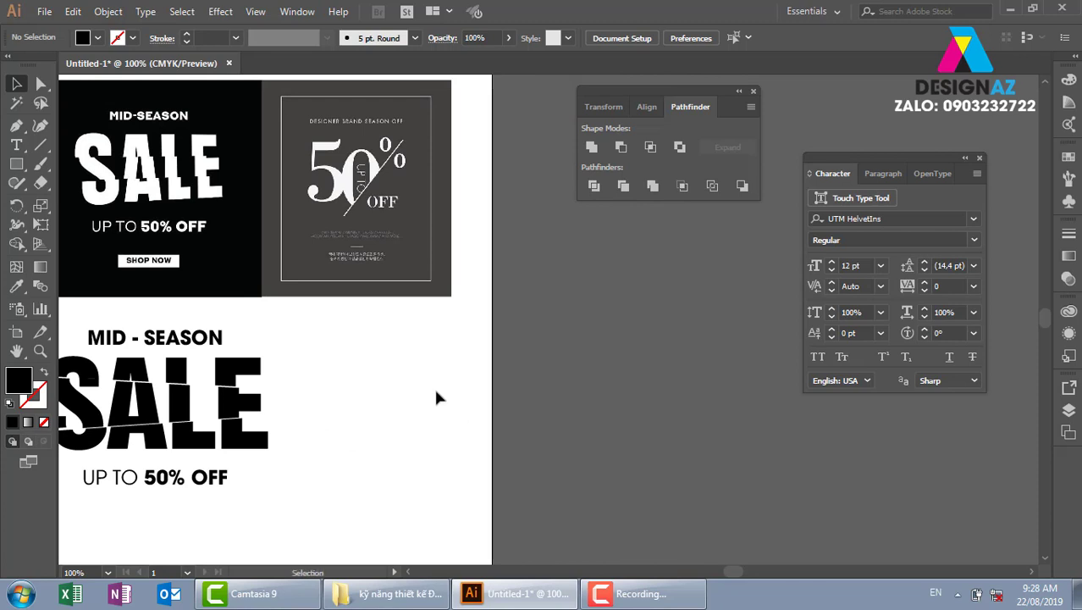
mouse_move(392, 254)
mouse_down()
mouse_move(447, 430)
mouse_move(473, 374)
mouse_up()
key(ctrl+z)
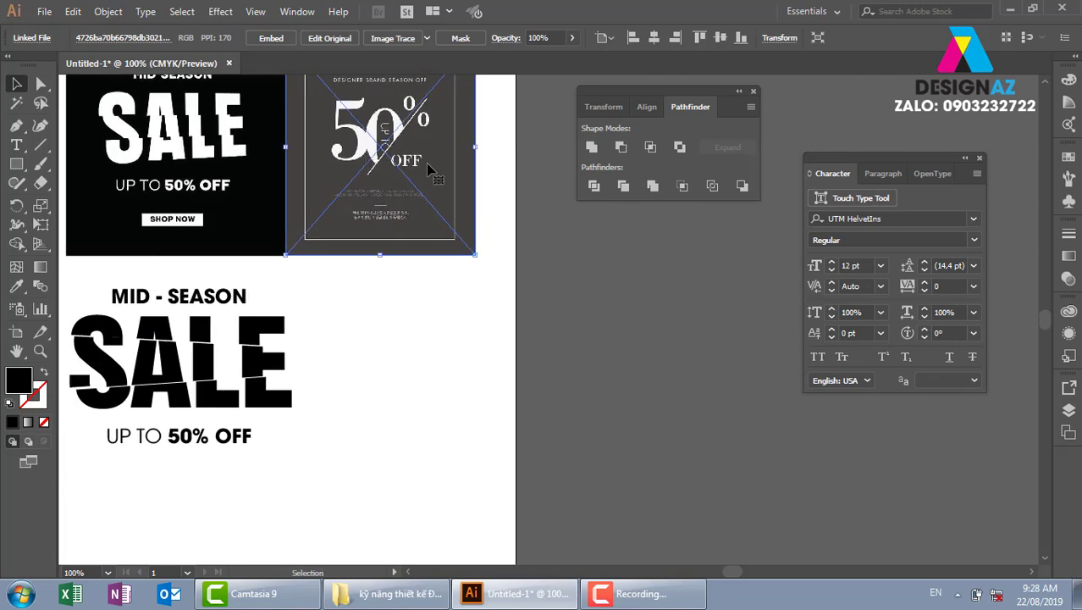
click(425, 368)
click(16, 145)
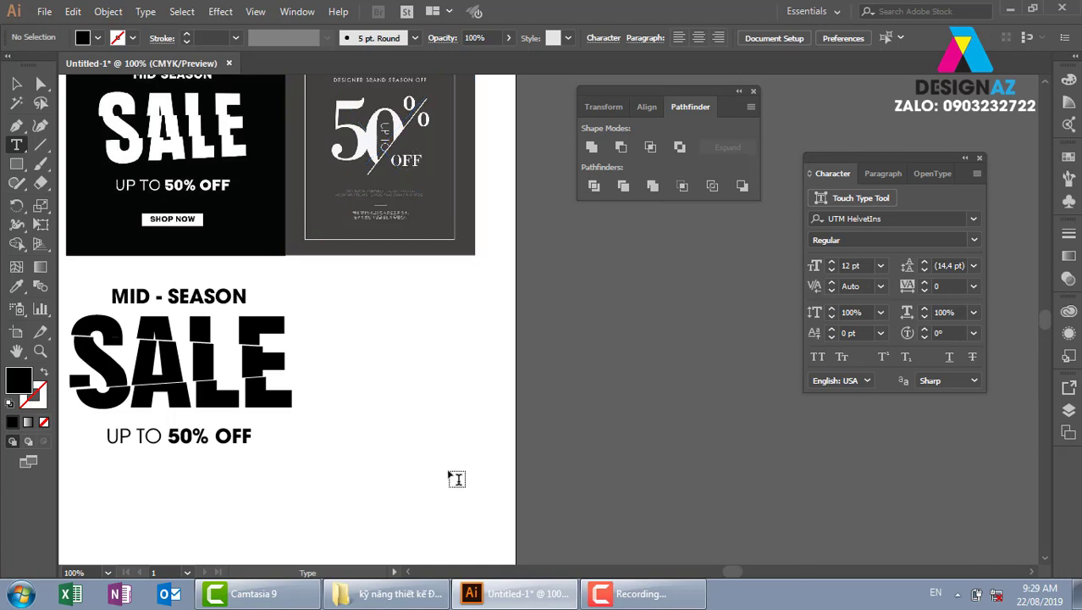
Step: Type '50%' as new text, enlarge it to heading size, and place it beside SALE
click(434, 359)
key(BackSpace)
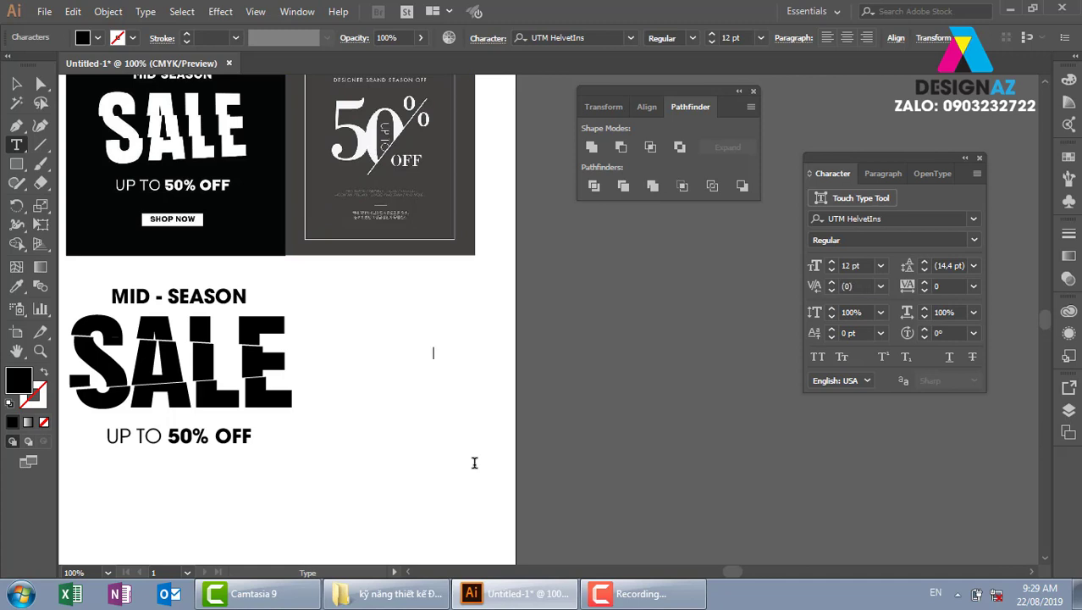
text(50)
text(%)
click(16, 83)
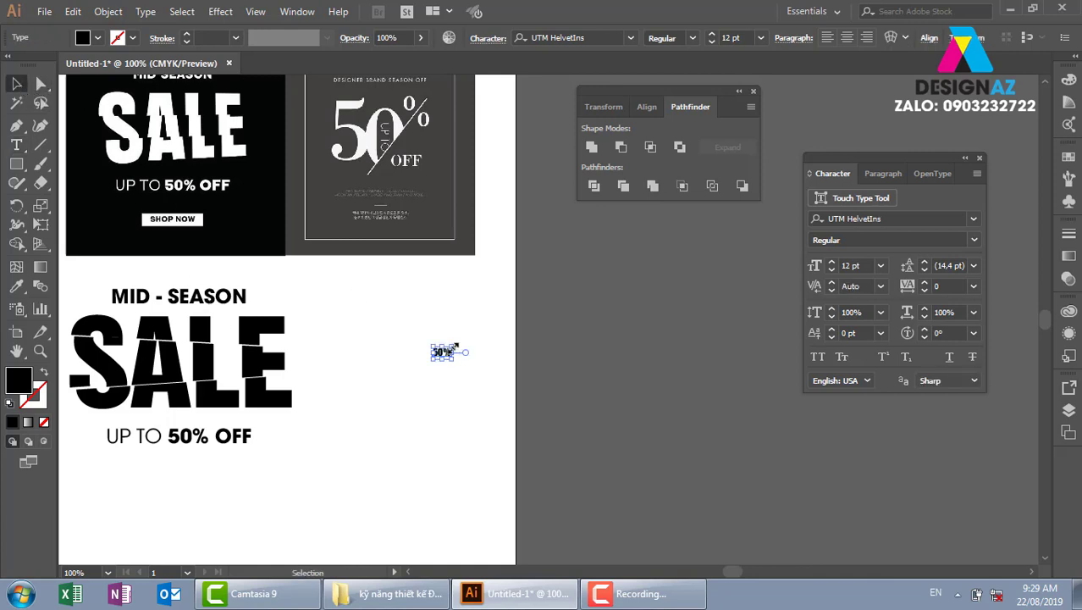
drag(454, 345, 518, 347)
drag(423, 402, 427, 436)
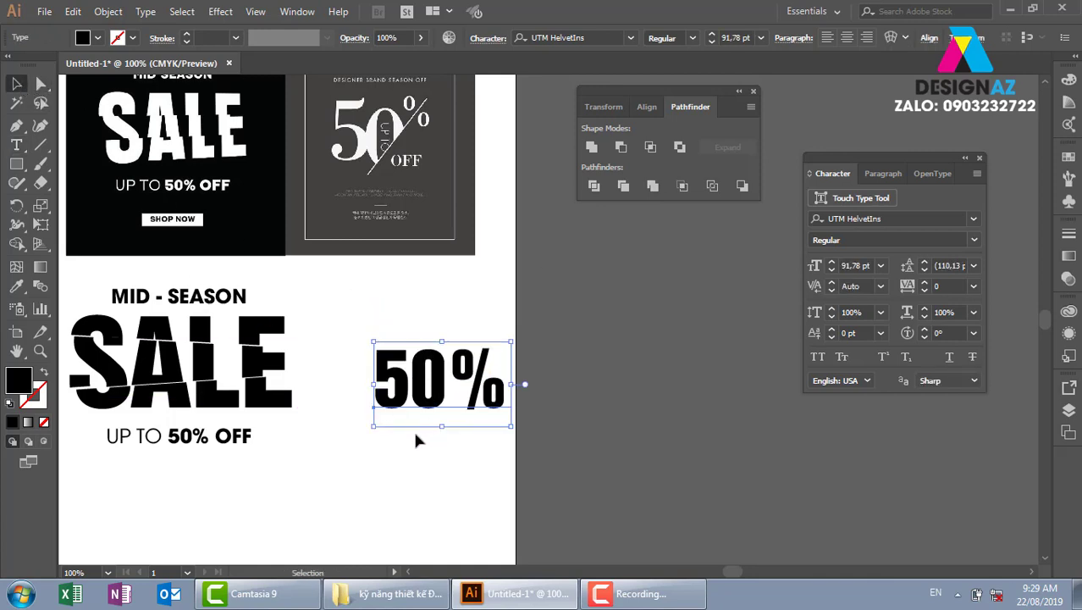
Step: Set the 50% text's font to UTM Americana EB Bold
click(595, 37)
key(BackSpace)
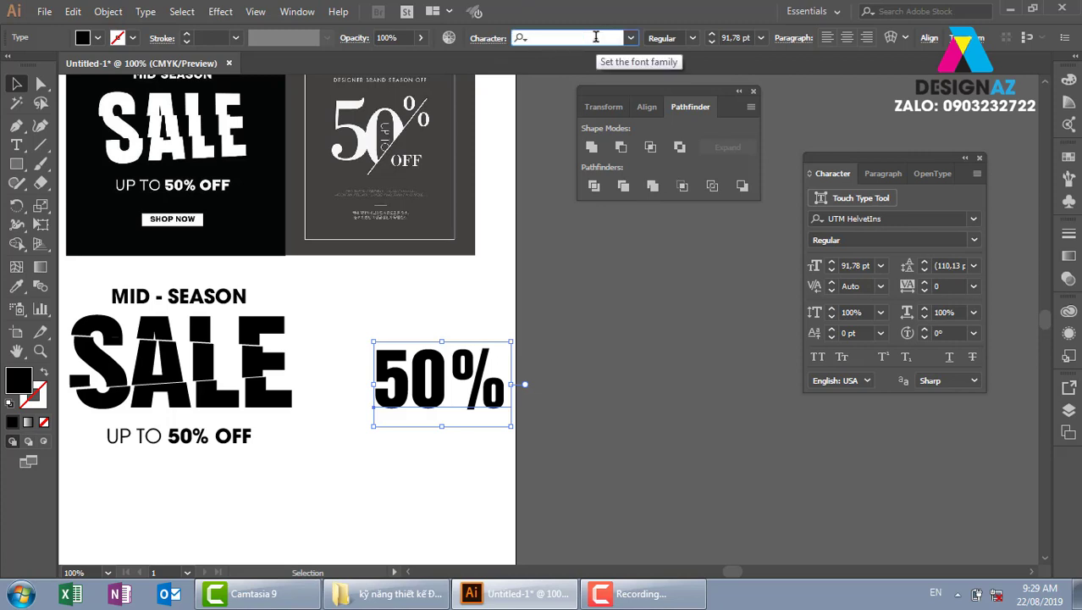
text(UTM)
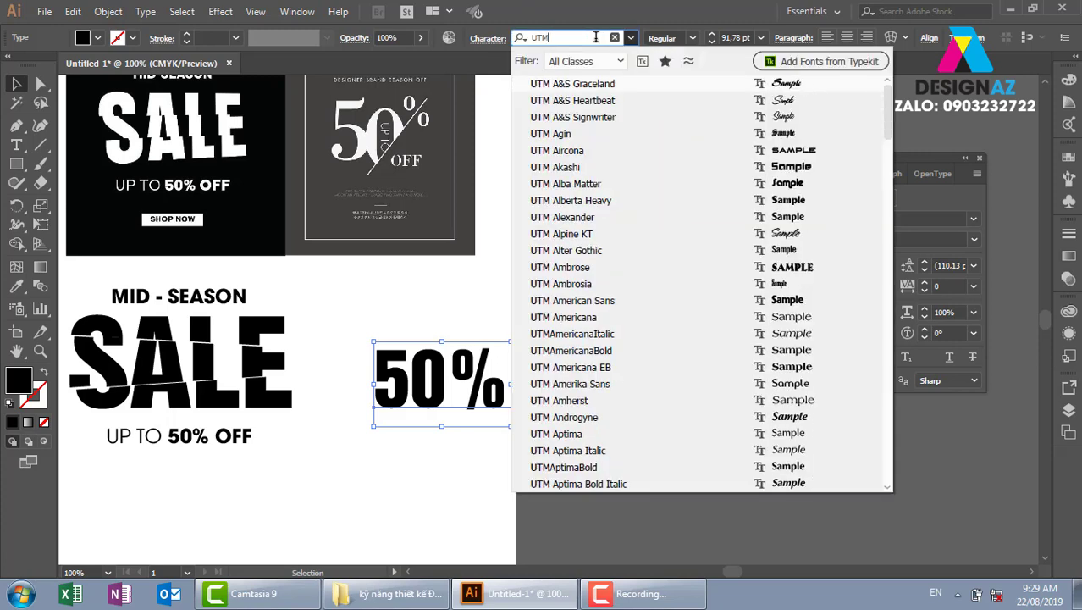
key(Return)
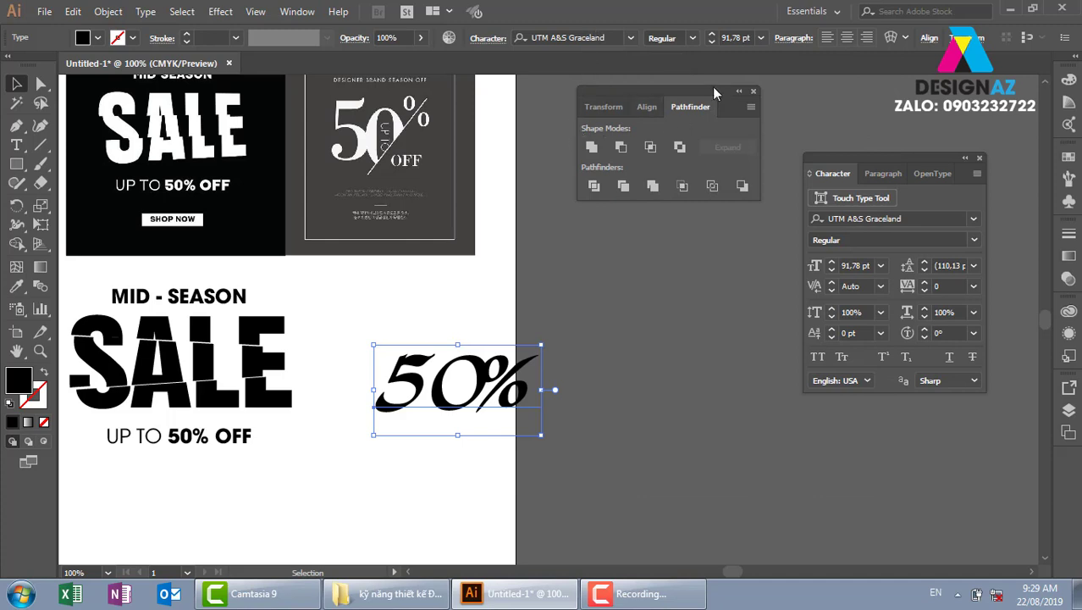
click(693, 38)
click(631, 38)
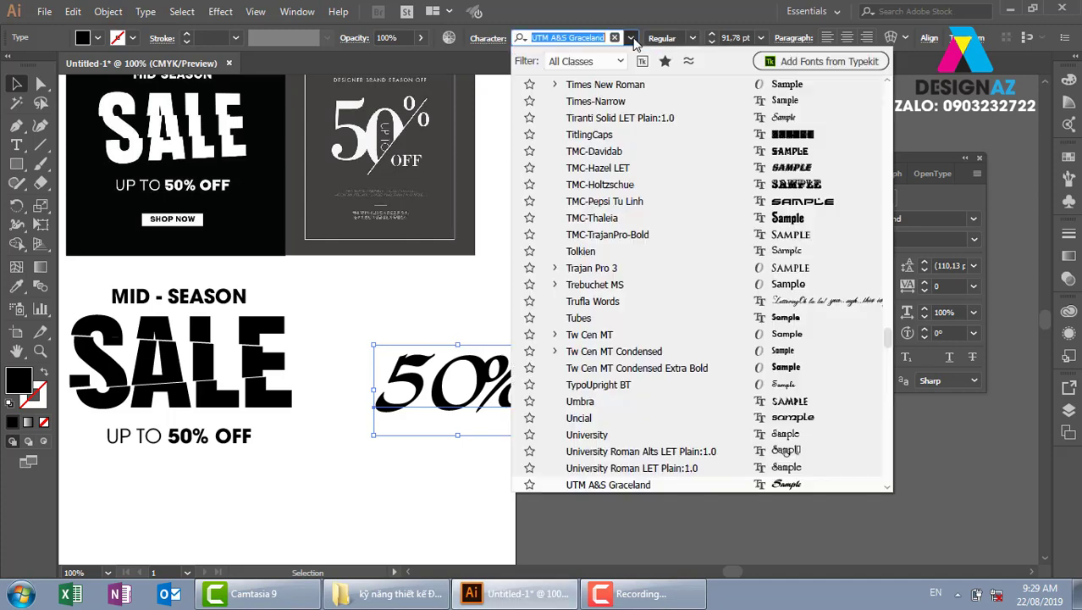
click(631, 39)
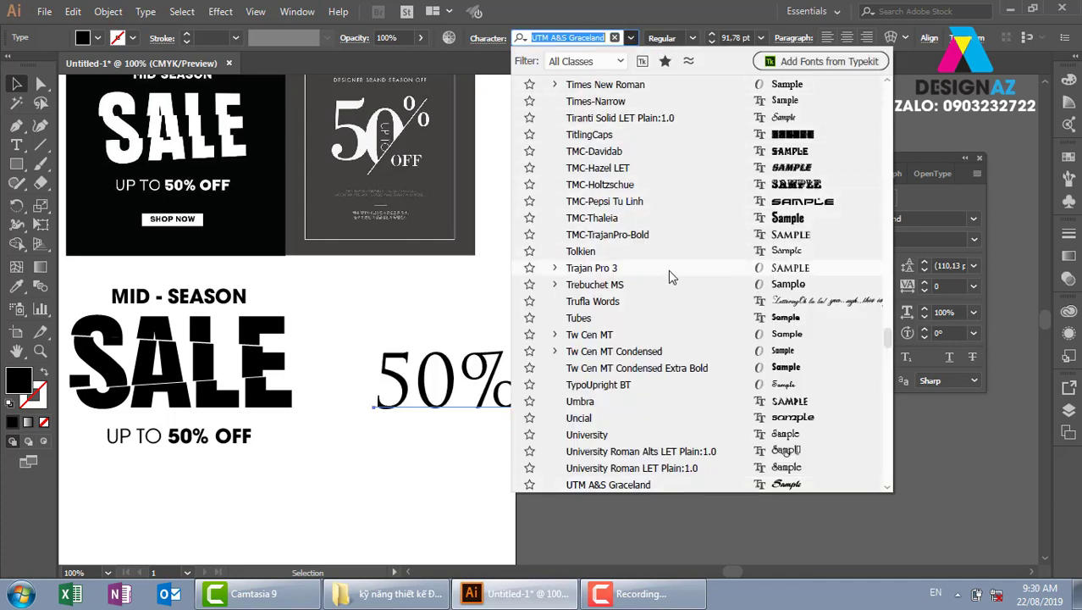
scroll(669, 270, down, 1)
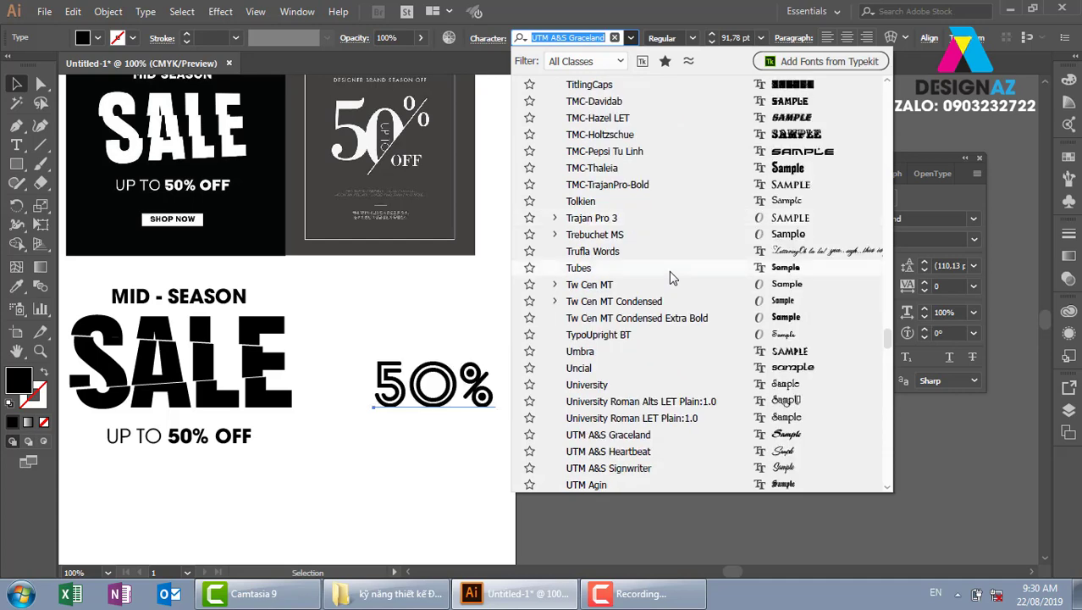
scroll(669, 271, down, 1)
scroll(669, 270, down, 1)
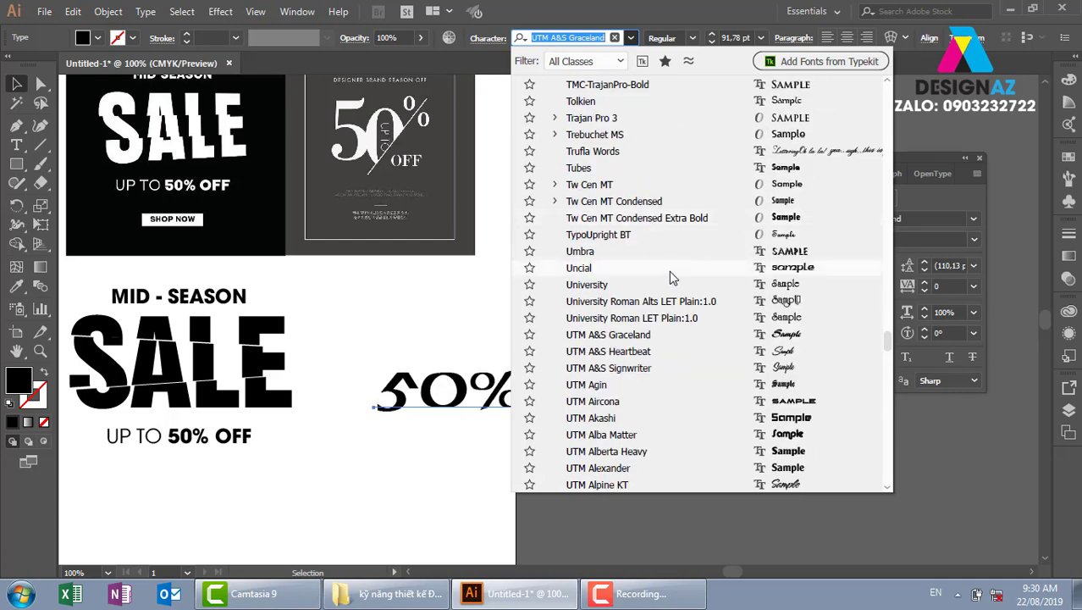
scroll(668, 271, down, 1)
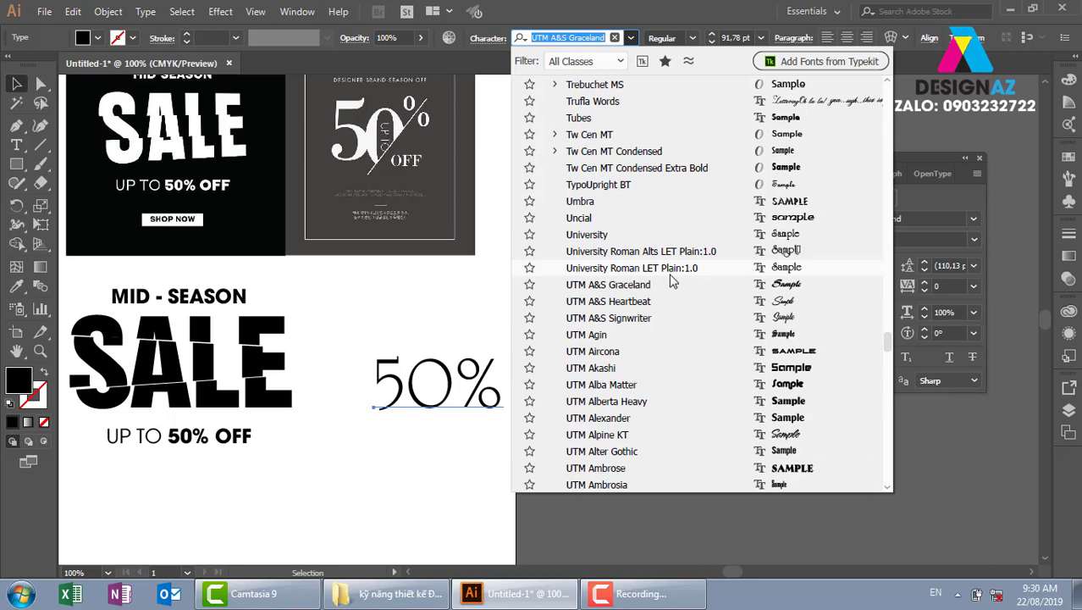
scroll(673, 288, down, 1)
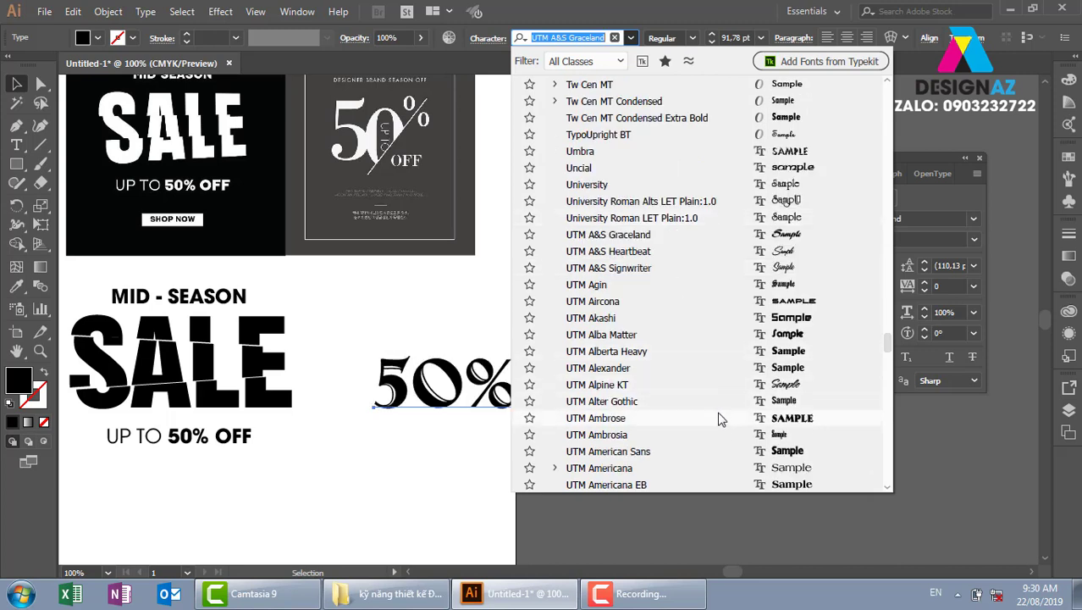
click(762, 483)
Step: Move the 50% up and left beside SALE
click(567, 365)
click(459, 426)
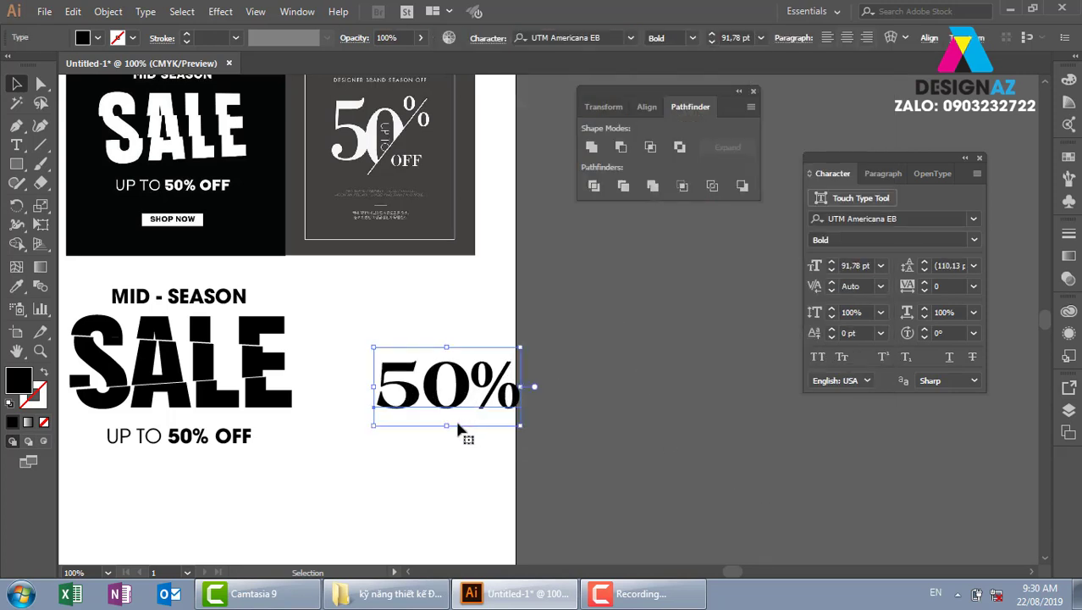
drag(464, 405, 450, 388)
Step: Delete the % sign so the text reads just '50'
click(563, 365)
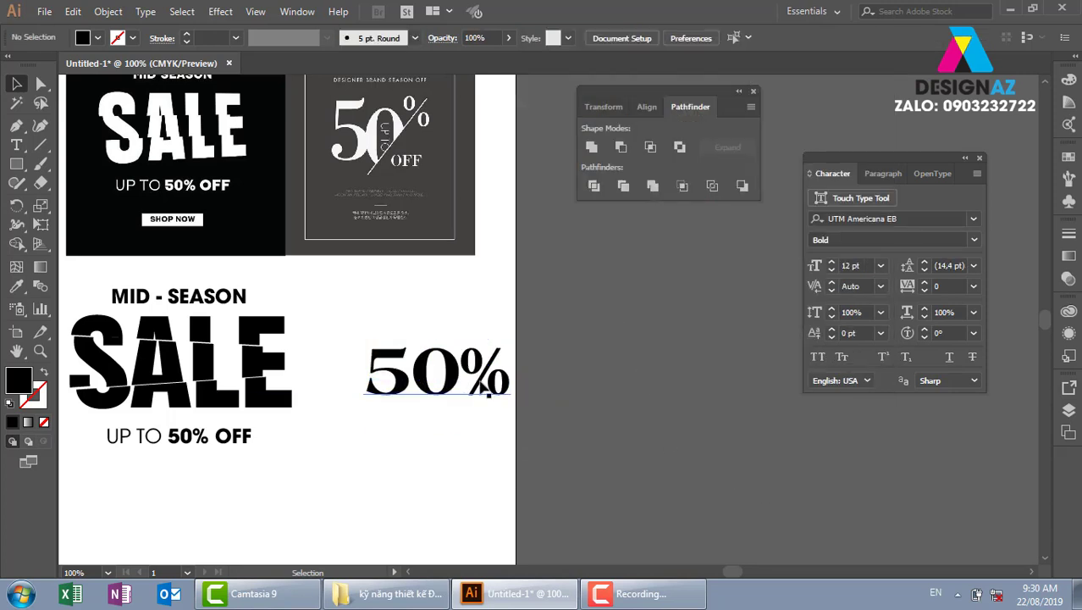
key(t)
double_click(466, 367)
key(Right)
key(shift+Left)
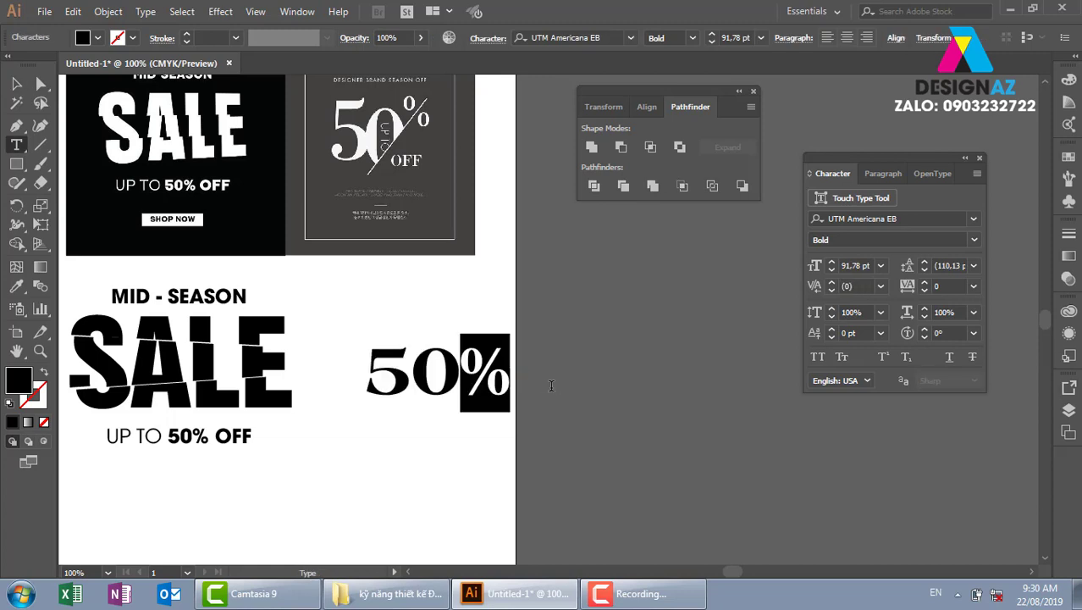
key(BackSpace)
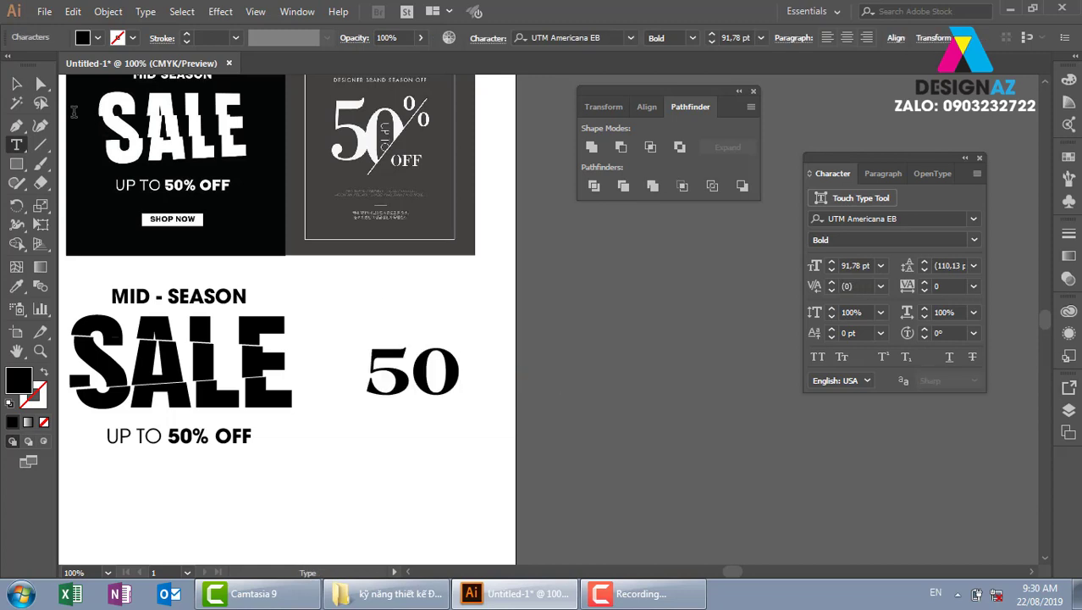
click(752, 90)
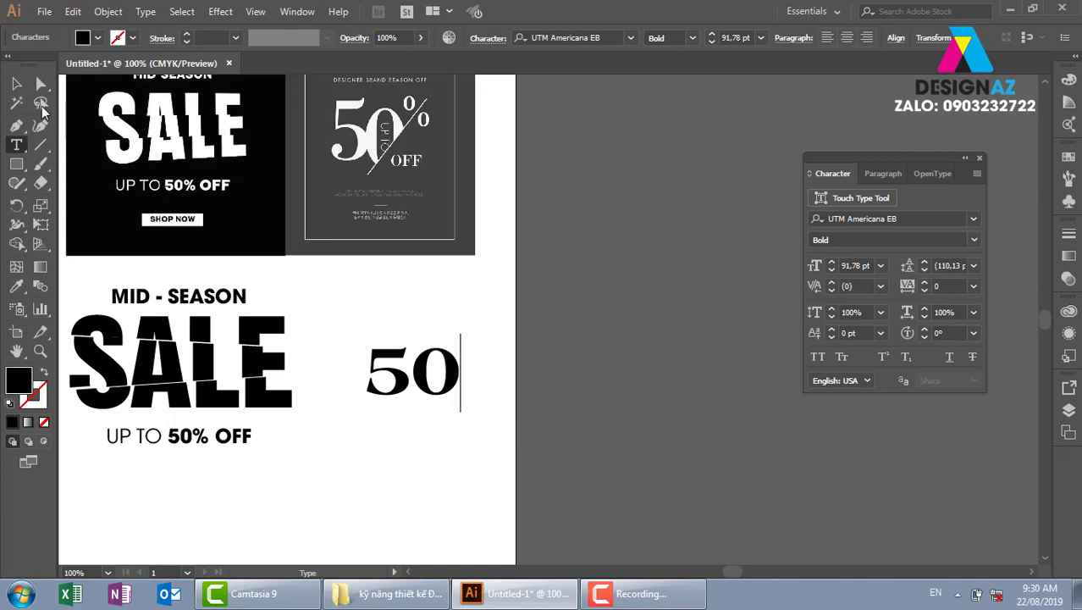
Step: Move the 50 to the right of the 50% OFF reference poster
click(16, 83)
click(579, 316)
drag(579, 316, 500, 439)
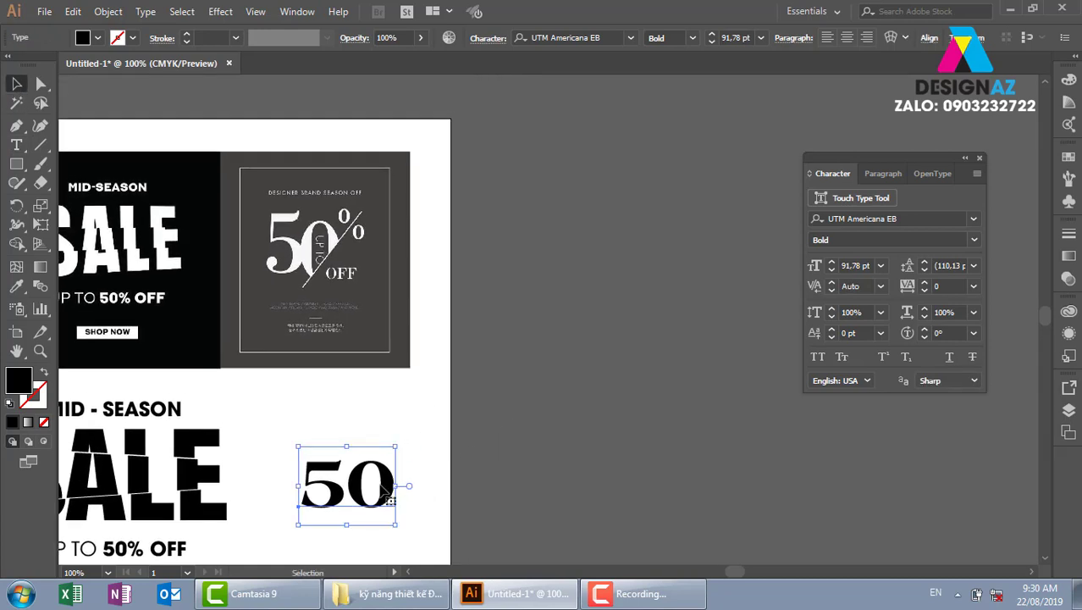
drag(369, 503, 546, 260)
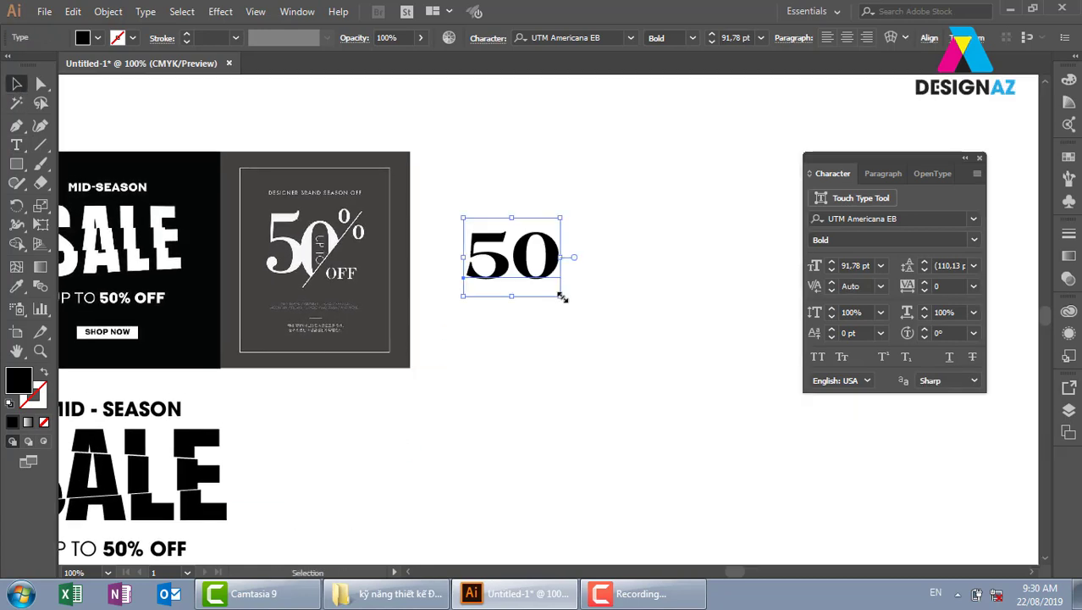
Step: Zoom in on the poster and the 50, then place the text cursor after the 0
key(z)
mouse_move(212, 138)
mouse_down()
mouse_move(664, 415)
mouse_move(451, 307)
mouse_up()
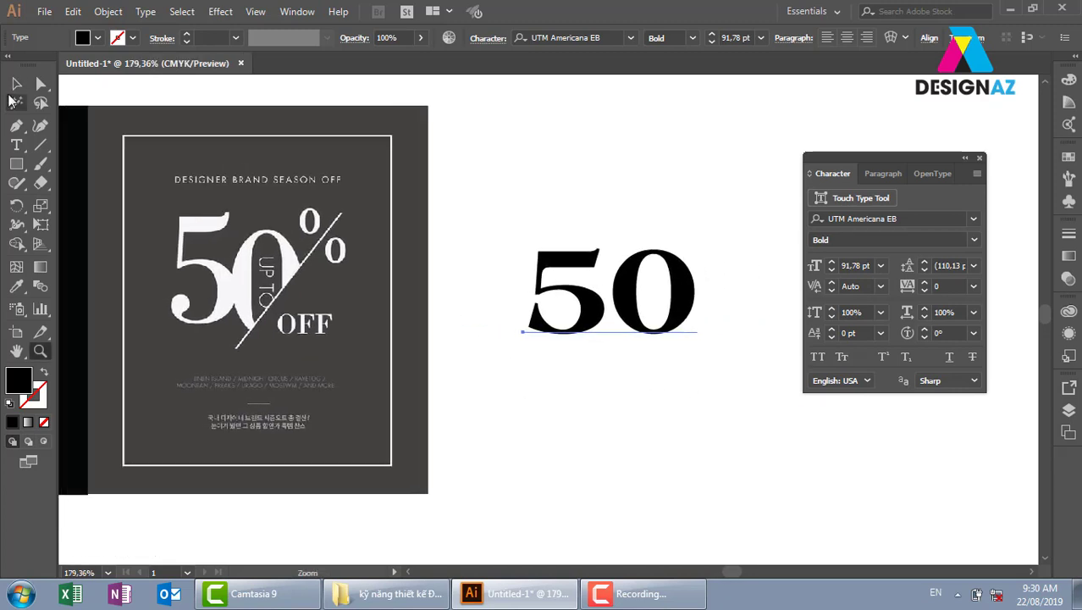
click(16, 83)
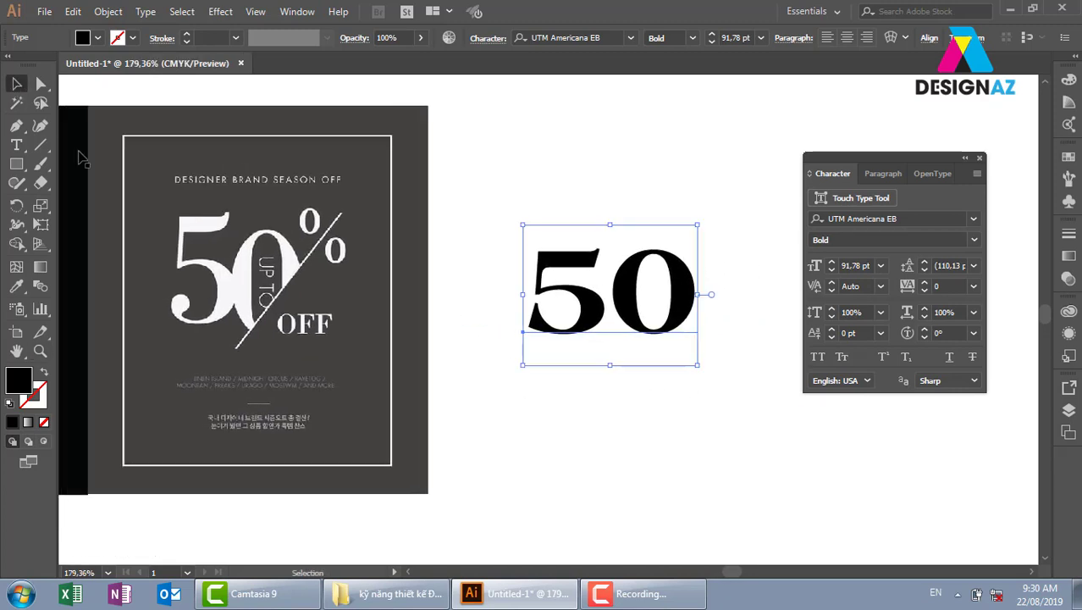
click(646, 186)
click(592, 292)
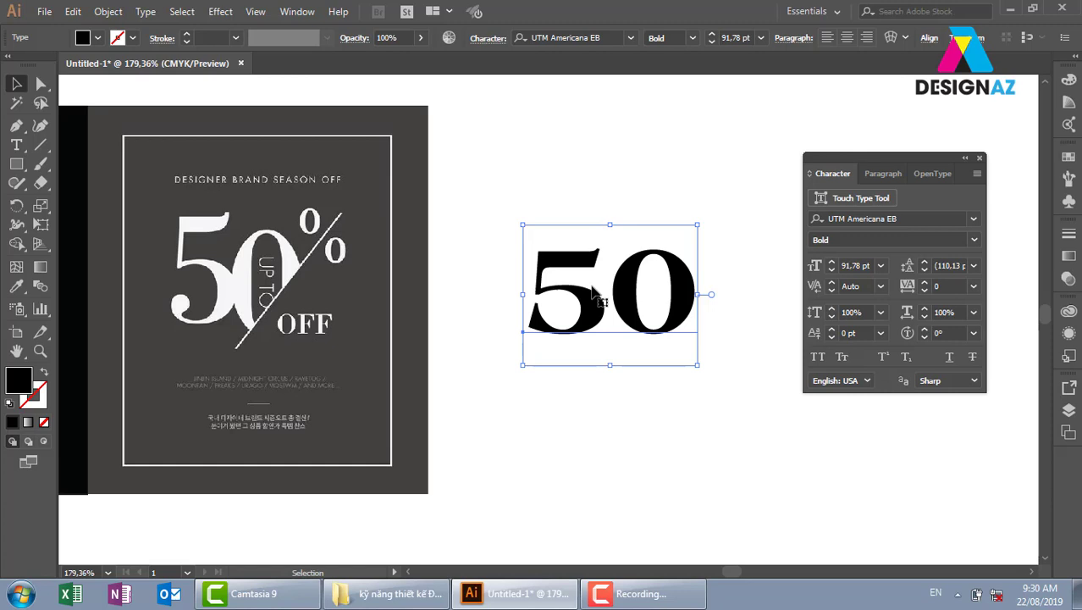
double_click(677, 293)
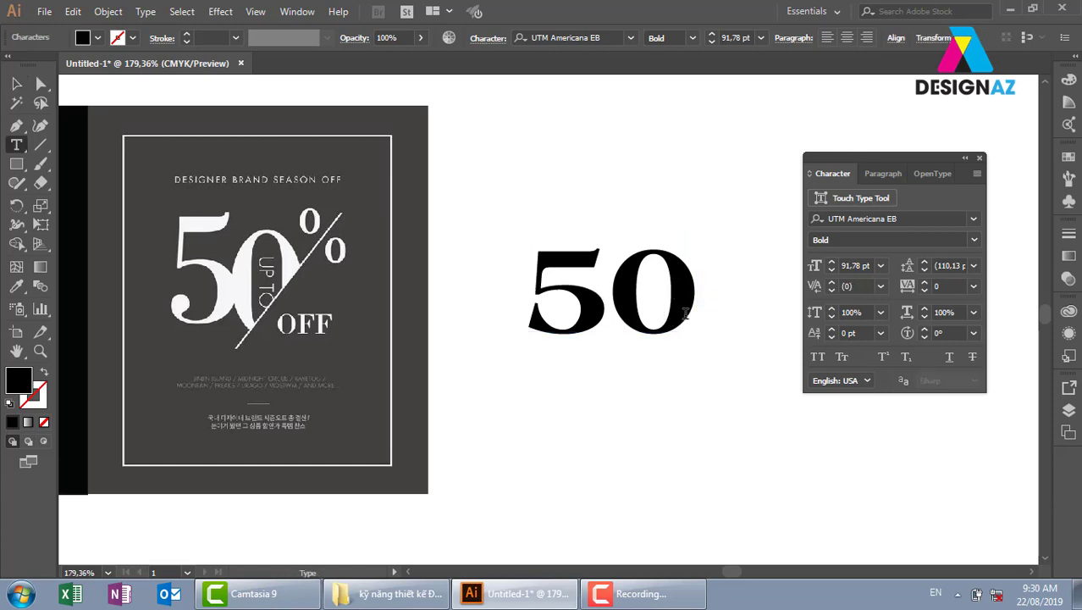
Step: Turn on Superscript and type a raised '%' after the 50
key(ctrl)
click(883, 358)
text(%)
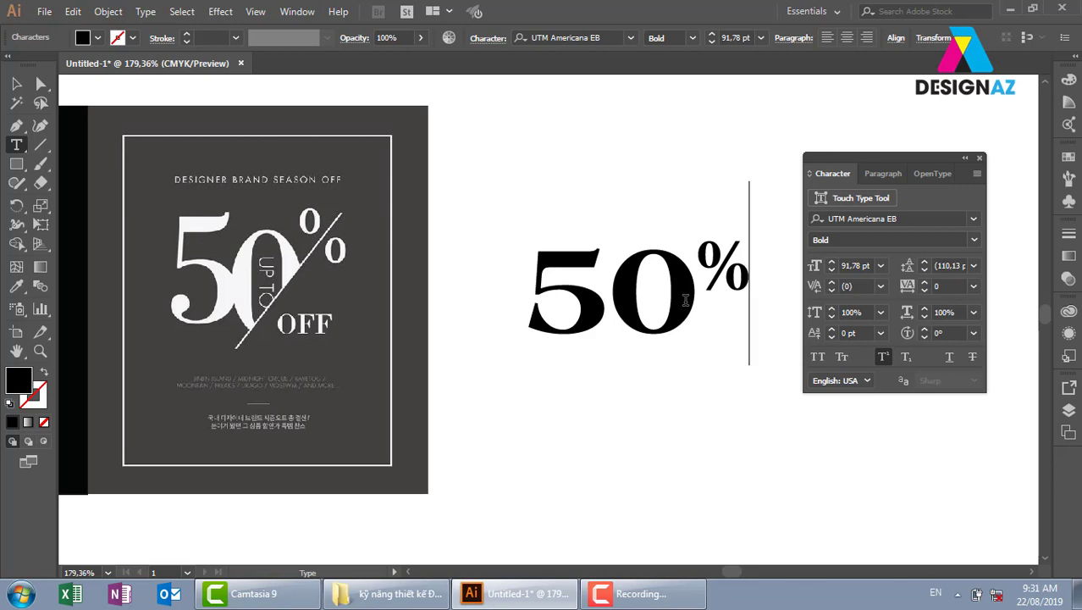
click(17, 84)
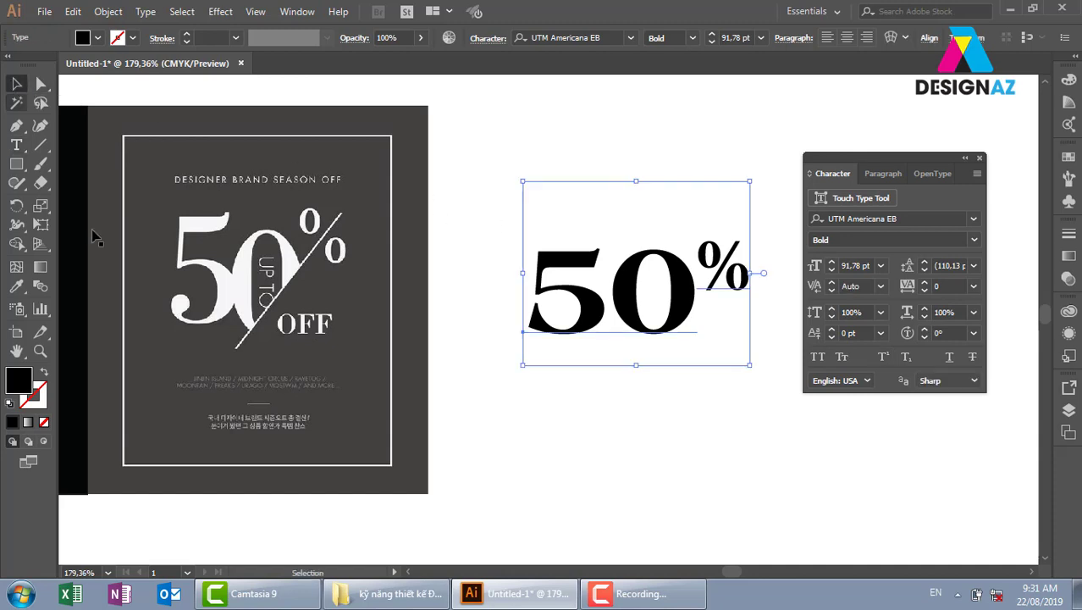
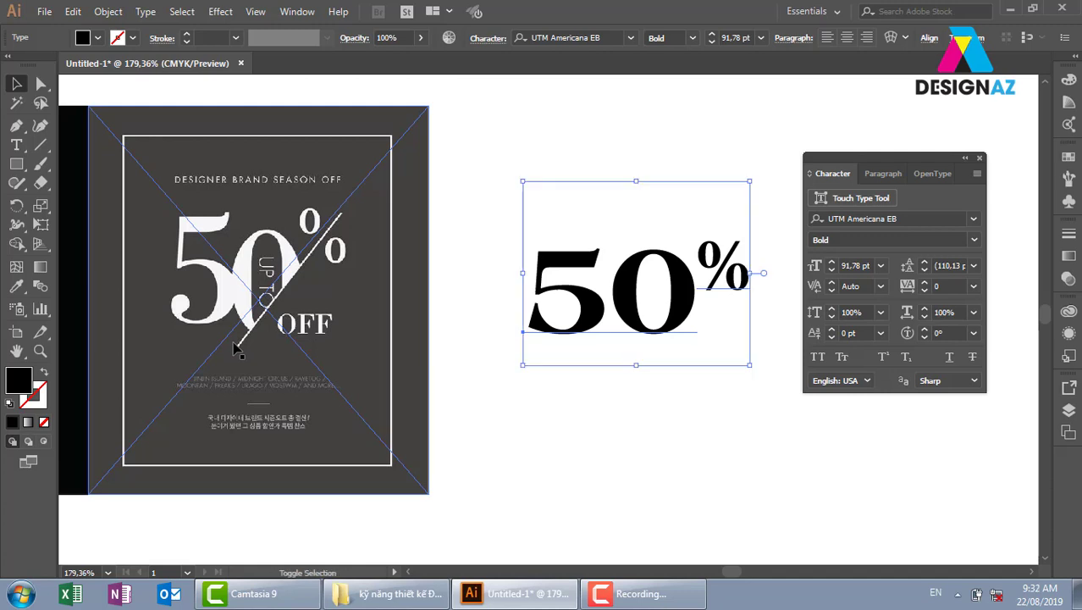
Step: Outline the 50% text, ungroup the glyphs, and nudge the 0 closer to the 5
key(shift+ctrl+o)
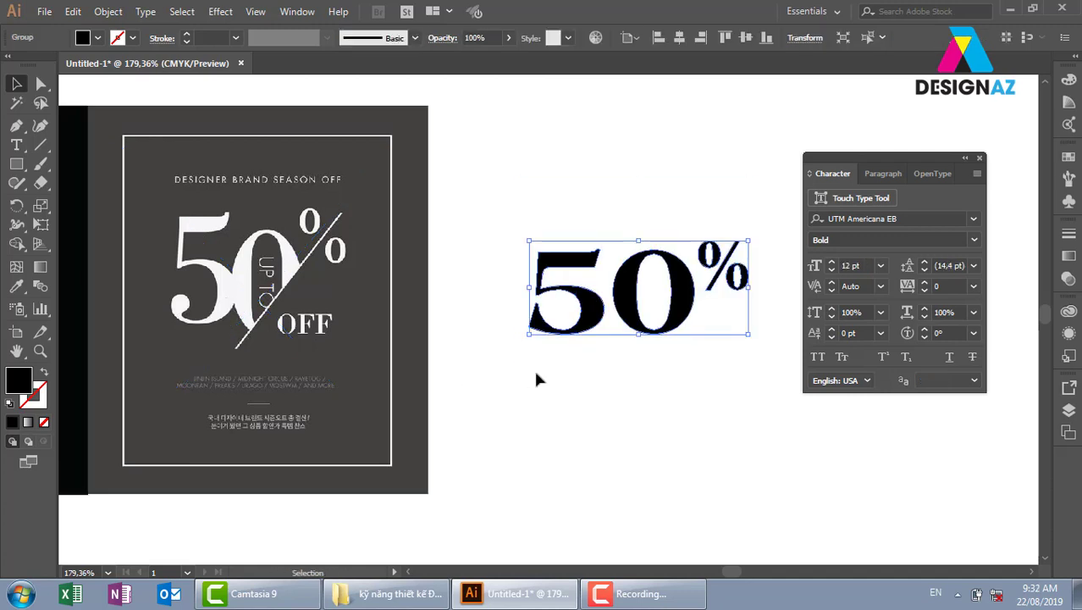
right_click(613, 290)
click(654, 405)
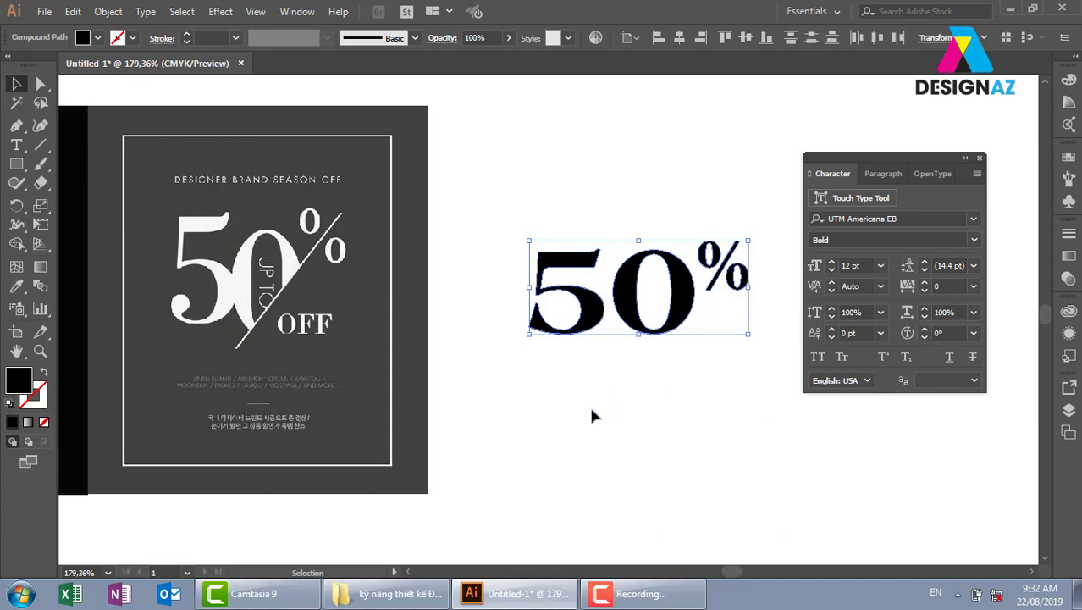
click(592, 416)
click(636, 326)
drag(635, 324, 625, 324)
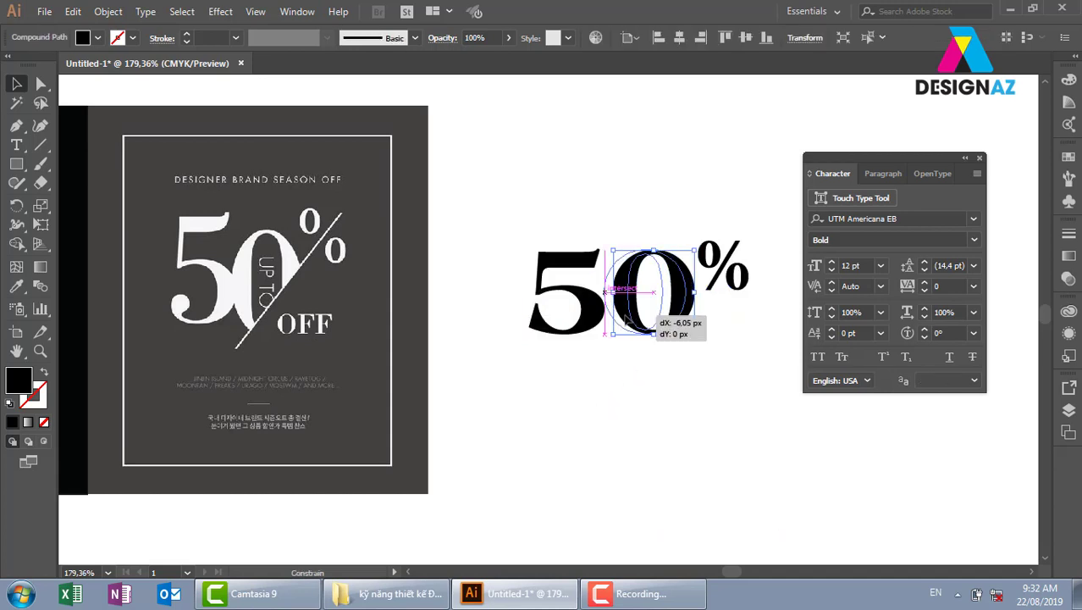
click(618, 392)
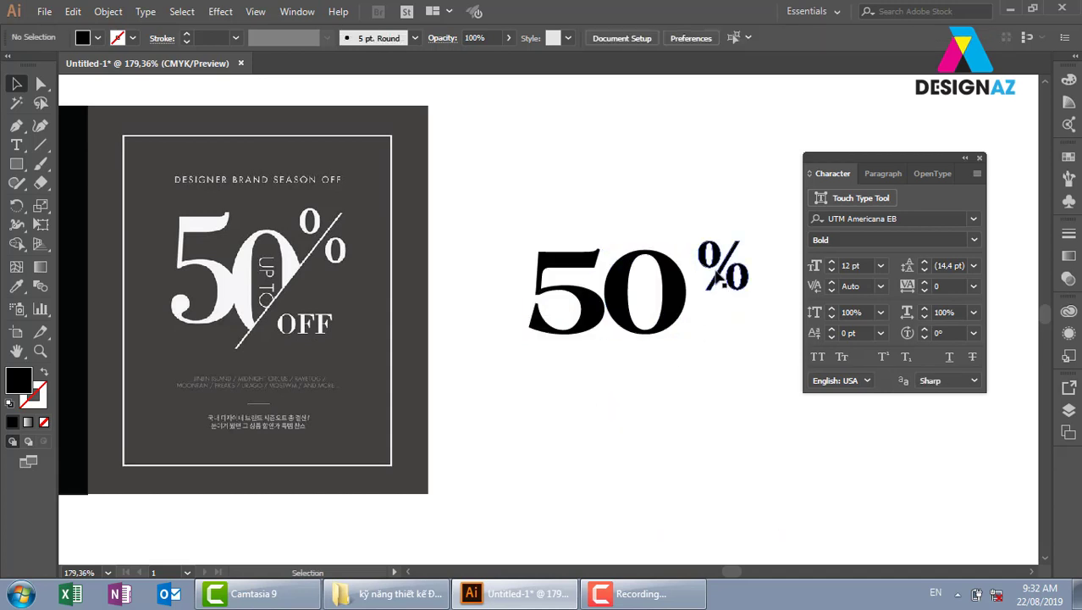
Step: Shrink the % glyph and raise it against the 0 as a small superscript
drag(738, 254, 703, 262)
click(736, 318)
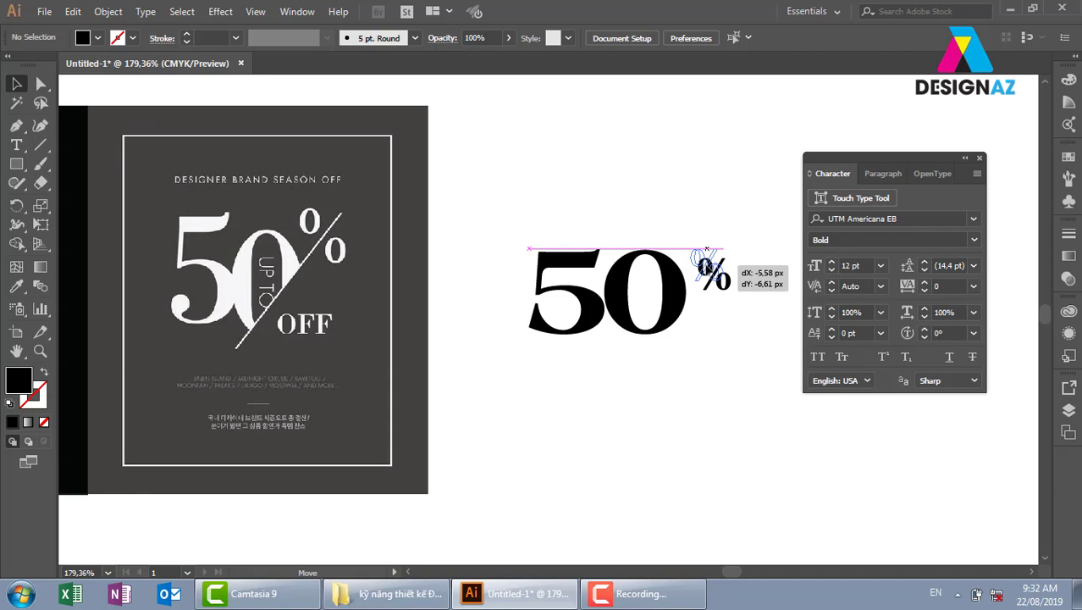
mouse_move(704, 263)
mouse_down()
mouse_move(700, 251)
mouse_move(701, 265)
mouse_up()
click(728, 265)
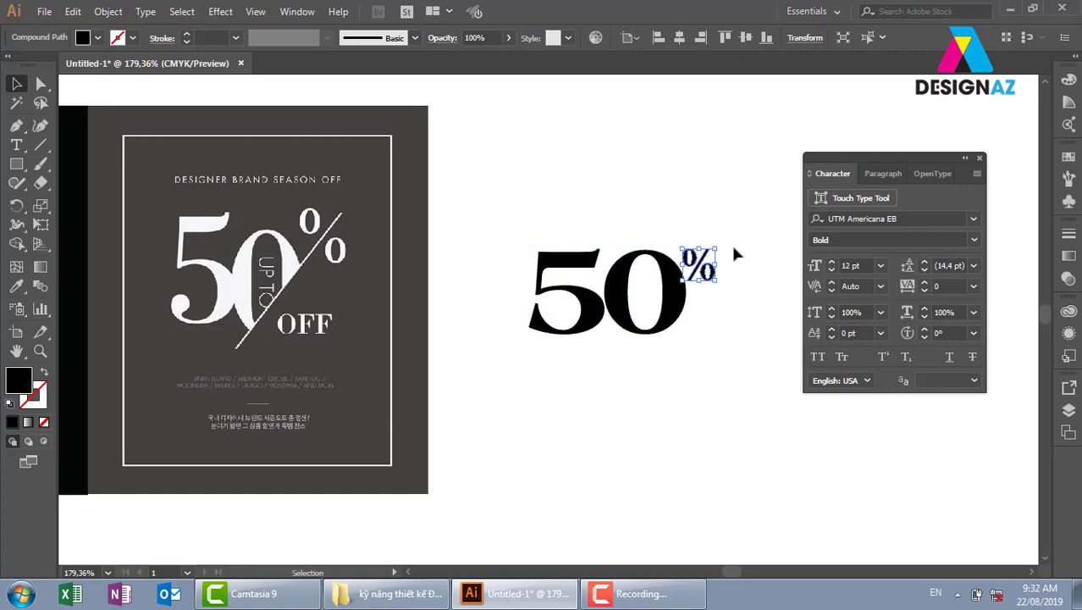
click(701, 360)
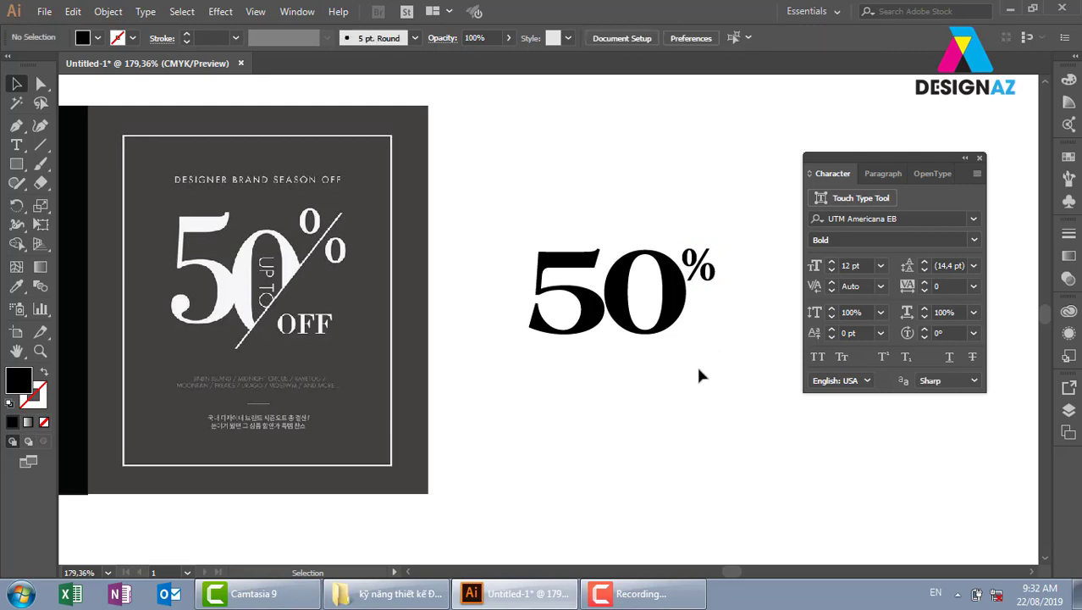
click(668, 292)
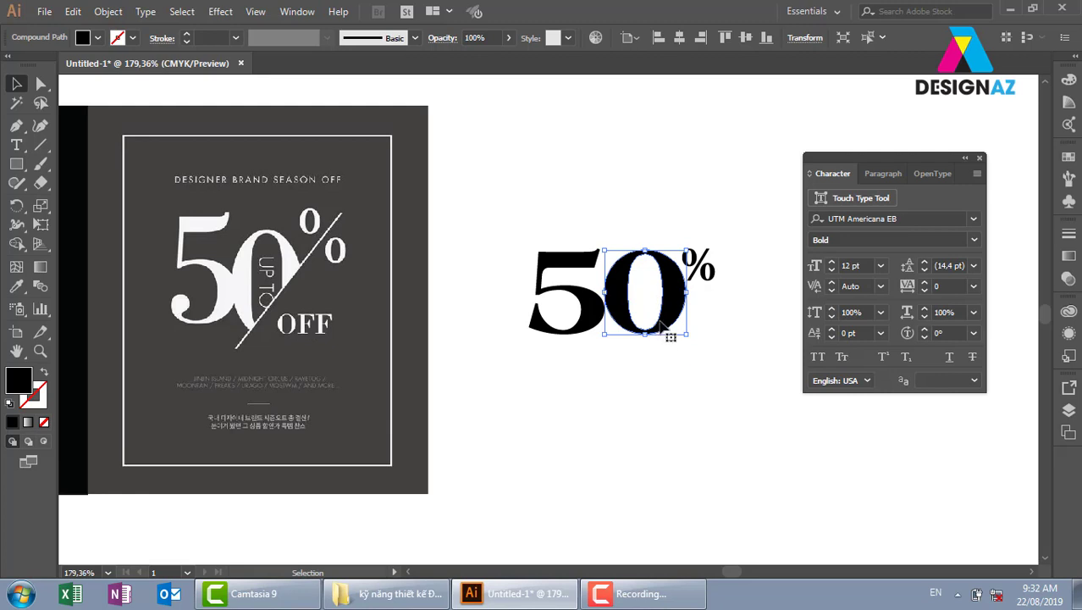
click(703, 269)
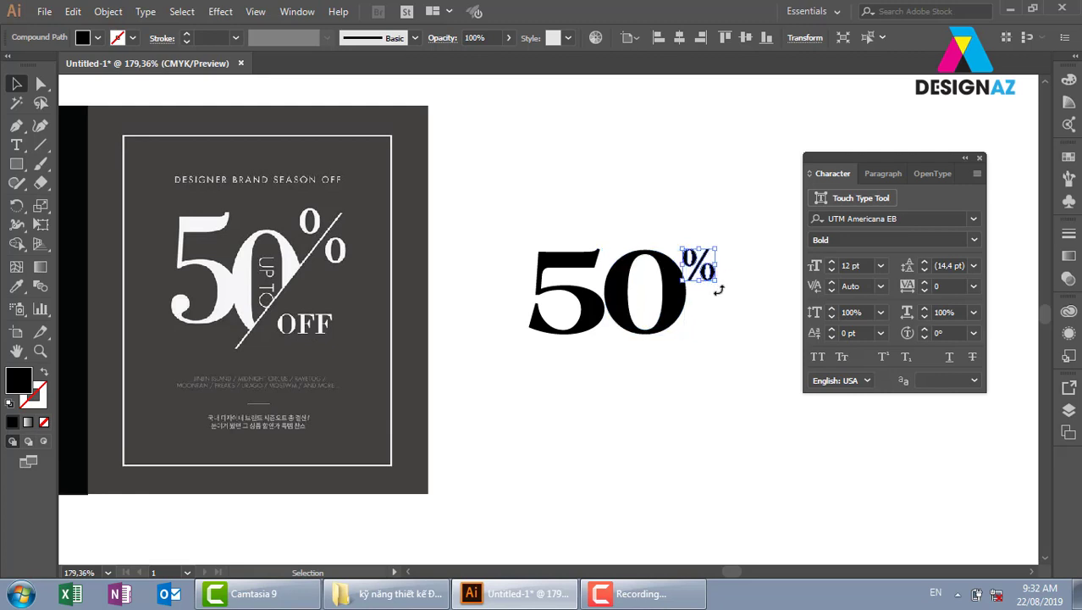
drag(716, 285, 712, 277)
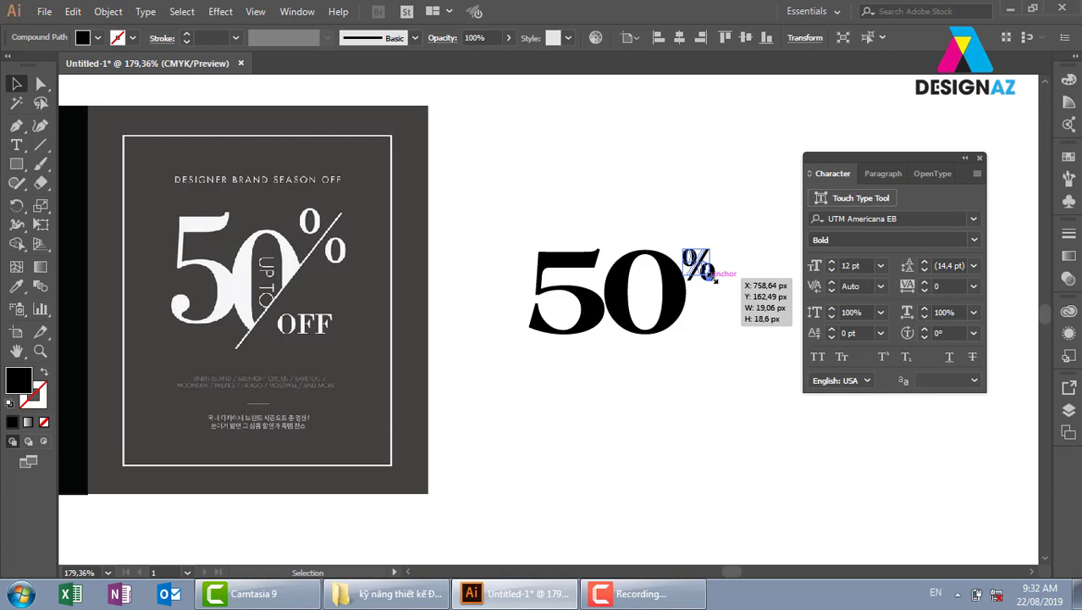
click(720, 350)
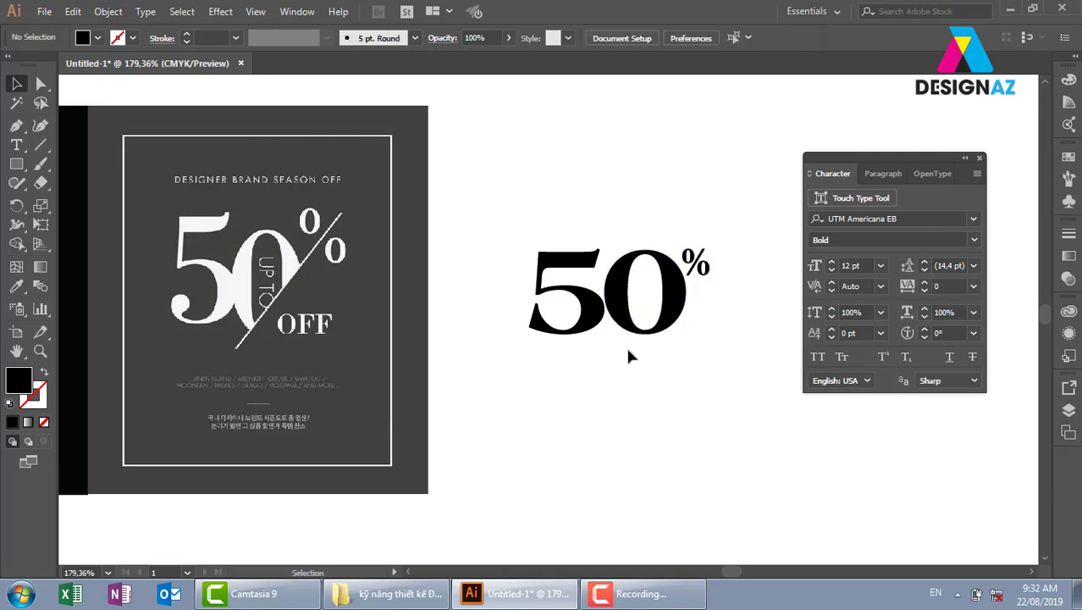
click(673, 322)
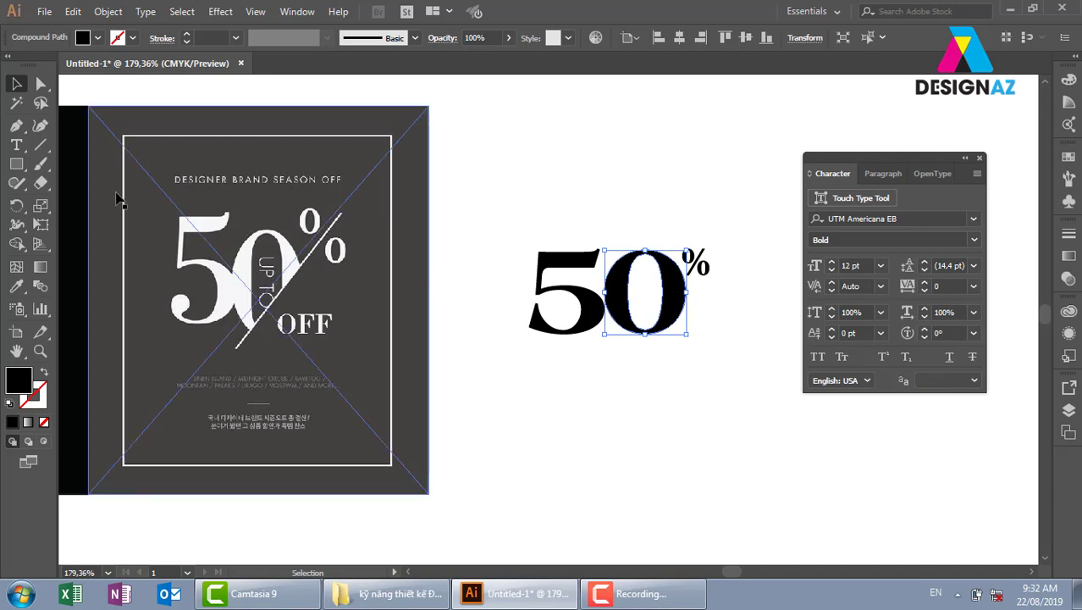
Step: Draw a diagonal line from the % through the 0 and select both
key(backslash)
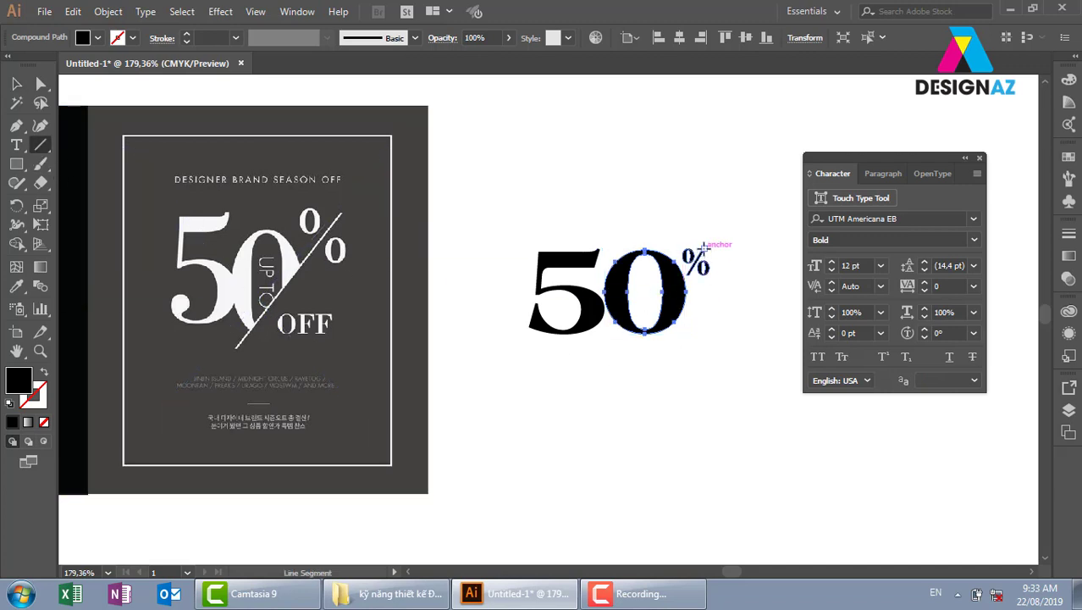
drag(708, 243, 626, 363)
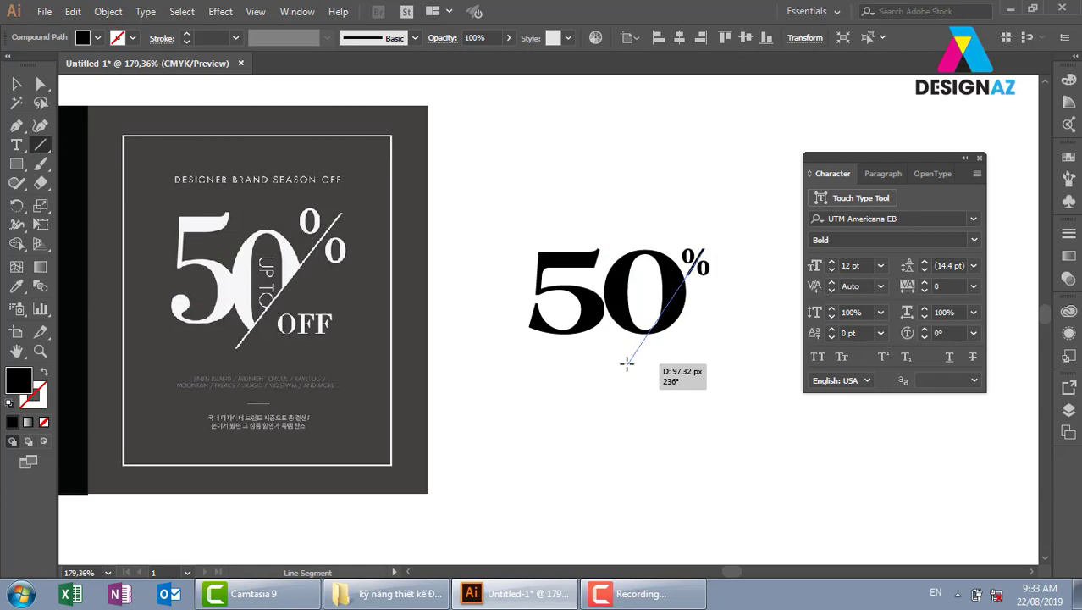
drag(627, 363, 625, 362)
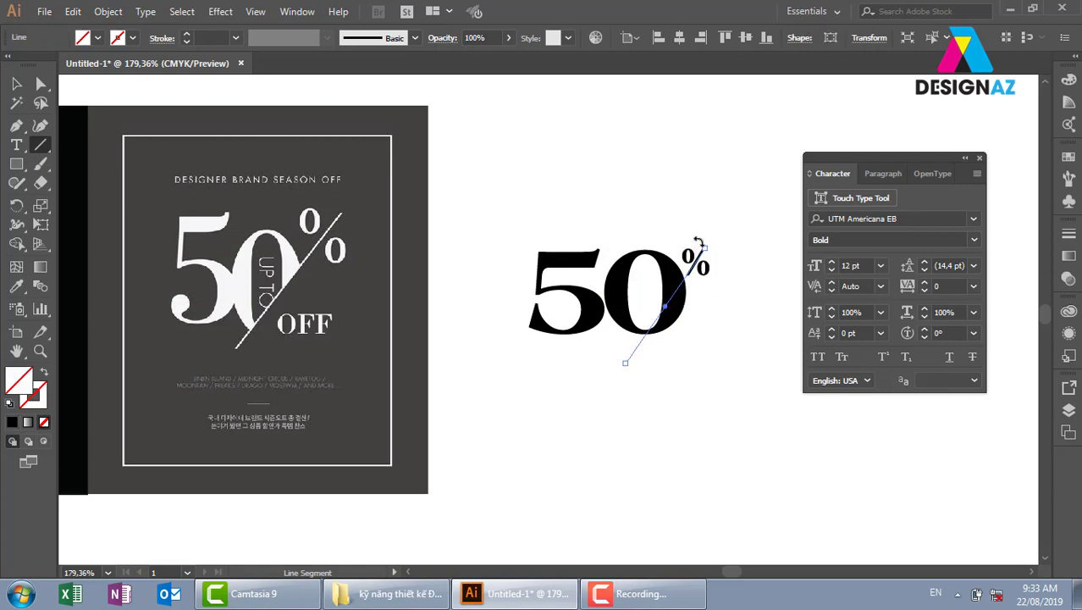
click(17, 84)
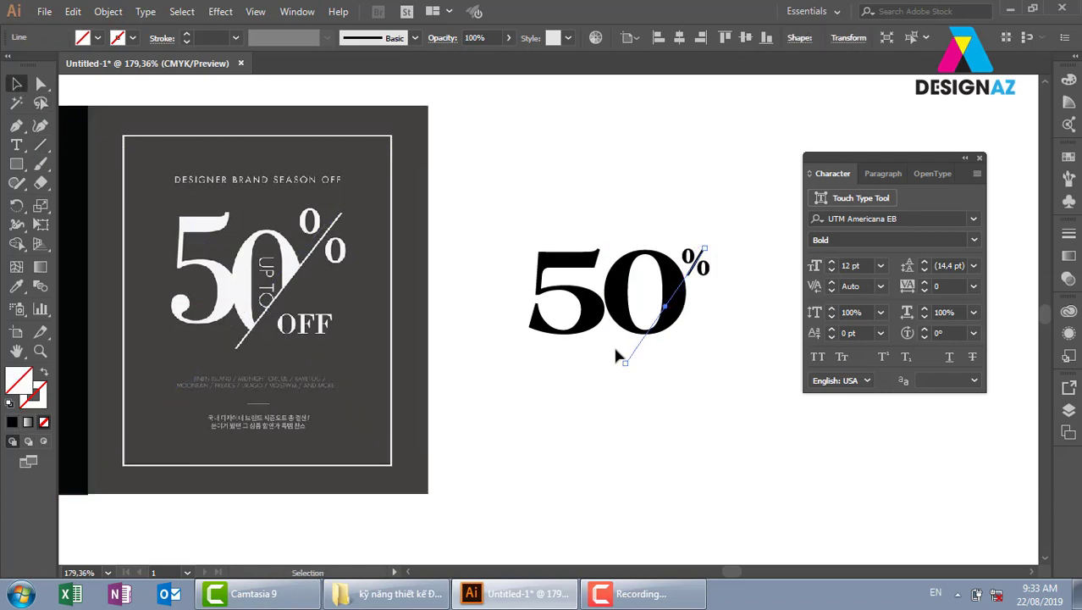
drag(606, 315, 680, 352)
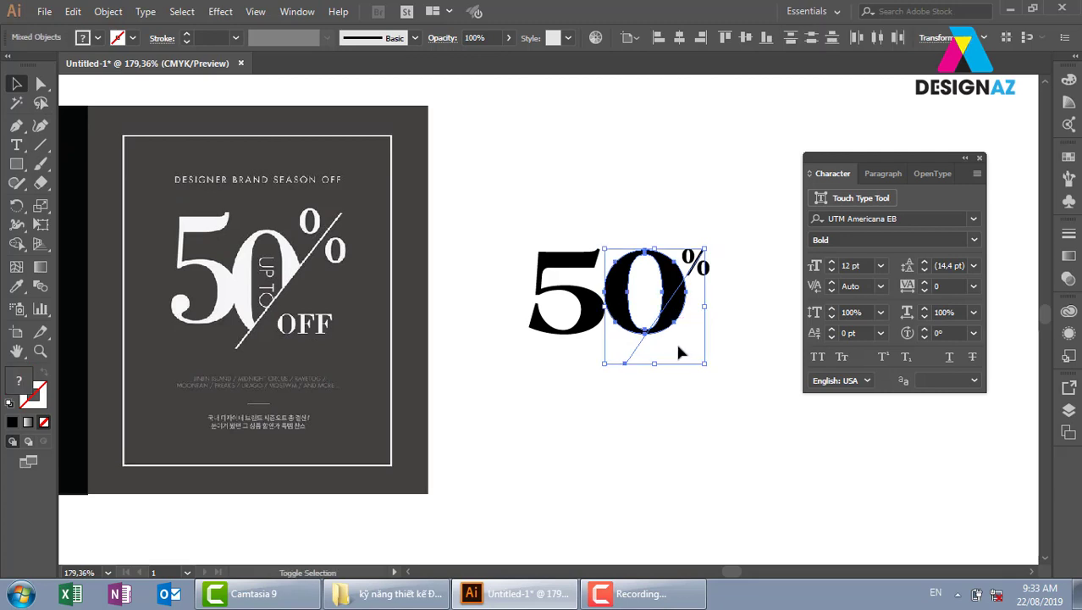
Step: Divide the 0 along the line with Pathfinder, ungroup, and delete the lower-right piece
key(shift+F7)
click(694, 107)
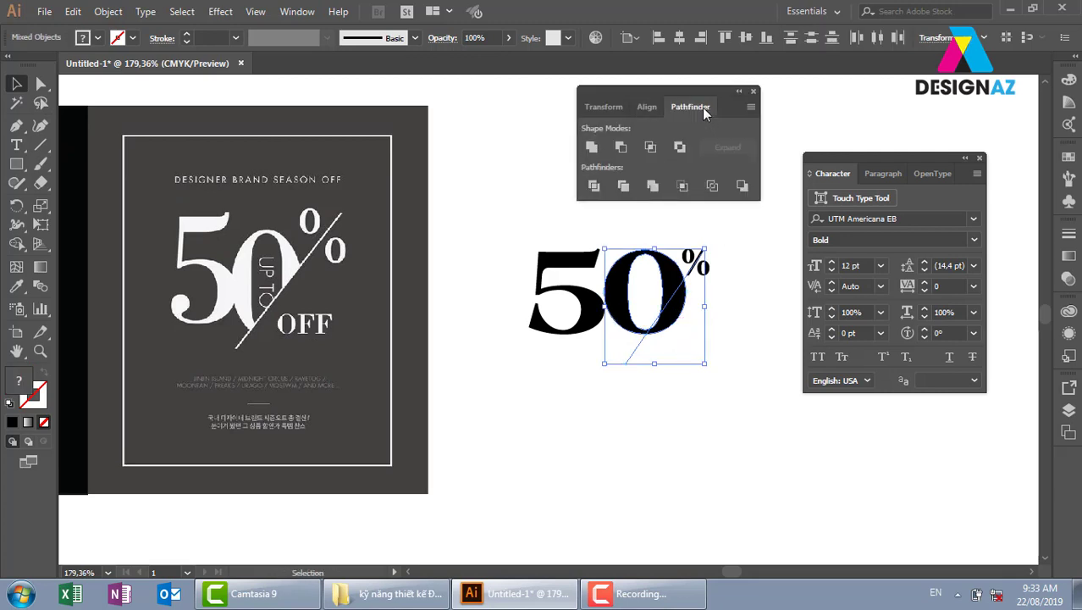
click(595, 185)
right_click(674, 307)
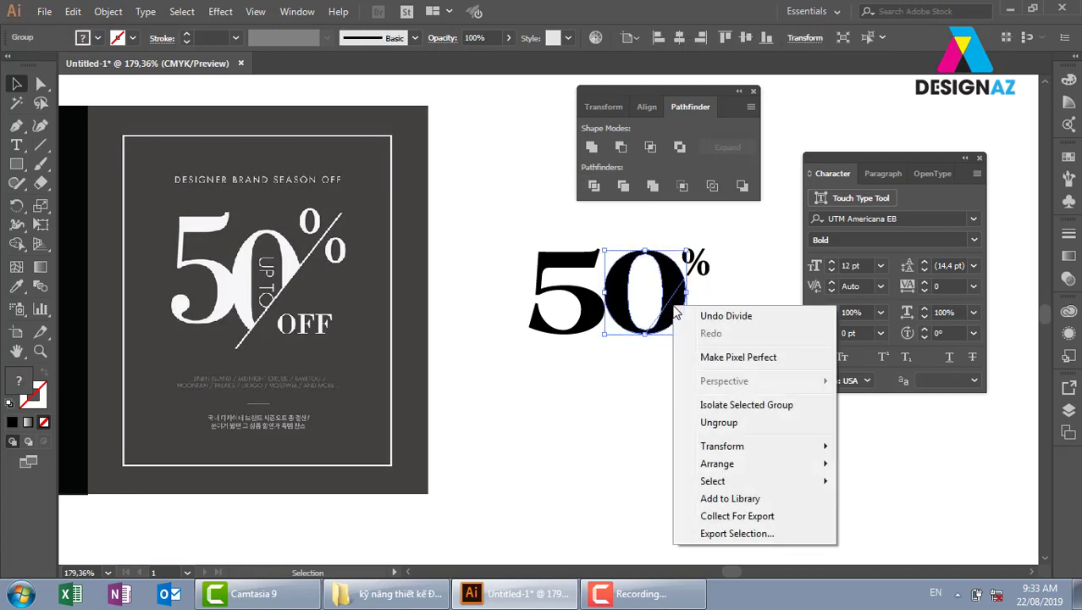
click(719, 422)
drag(676, 330, 709, 364)
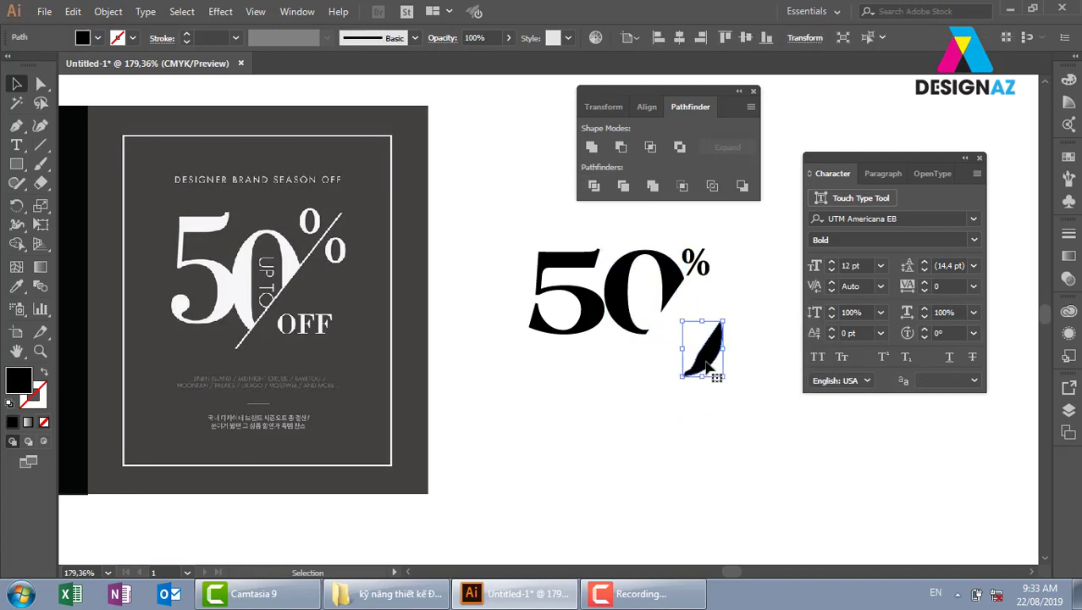
key(Delete)
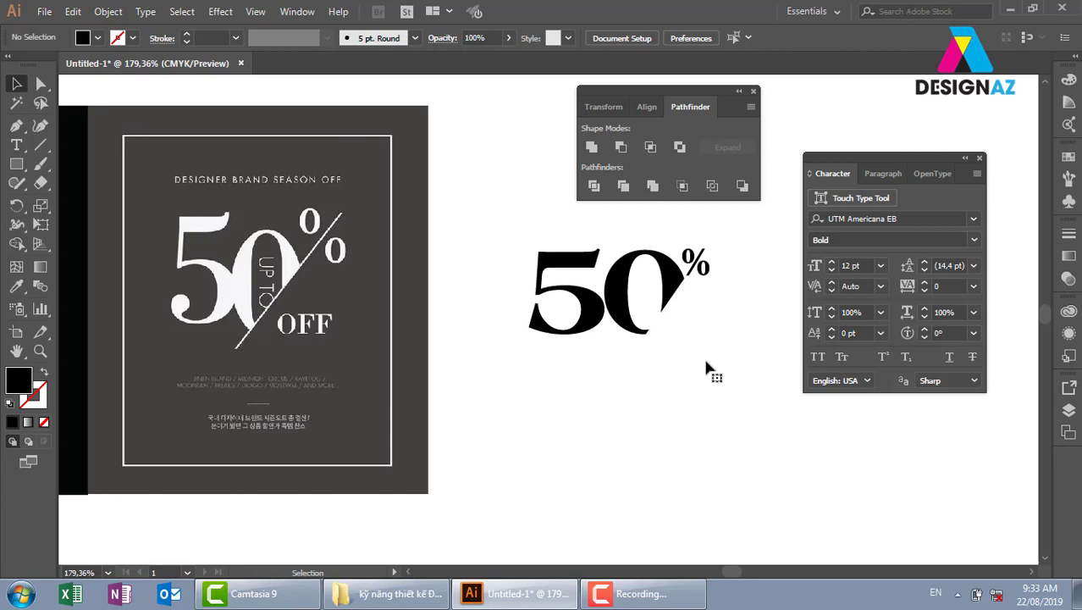
Step: Draw a black 2 pt diagonal slash from the % down along the 0's cut edge
click(41, 145)
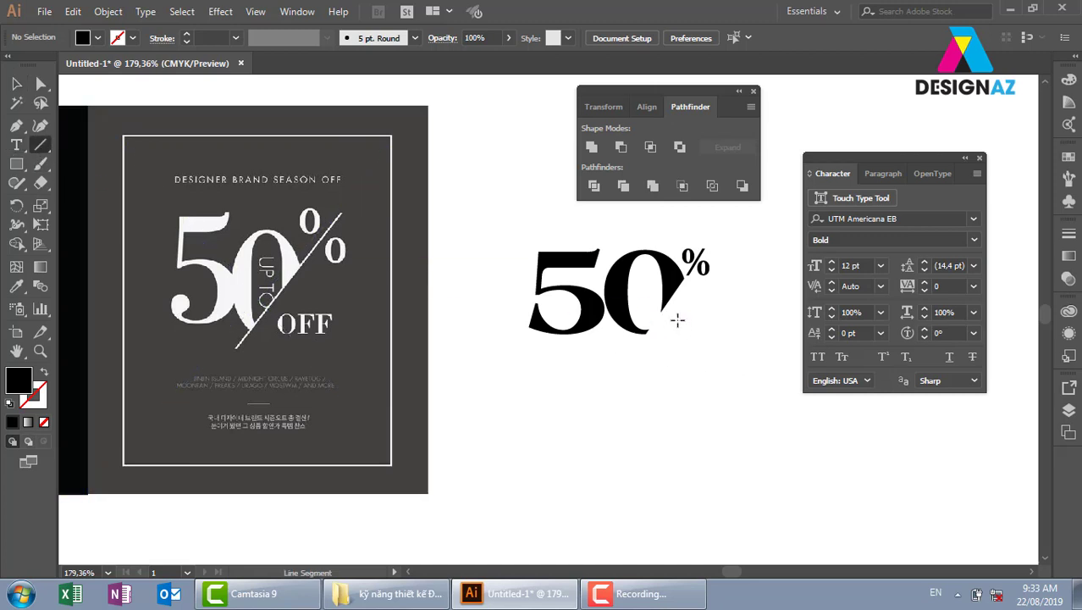
drag(707, 244, 640, 340)
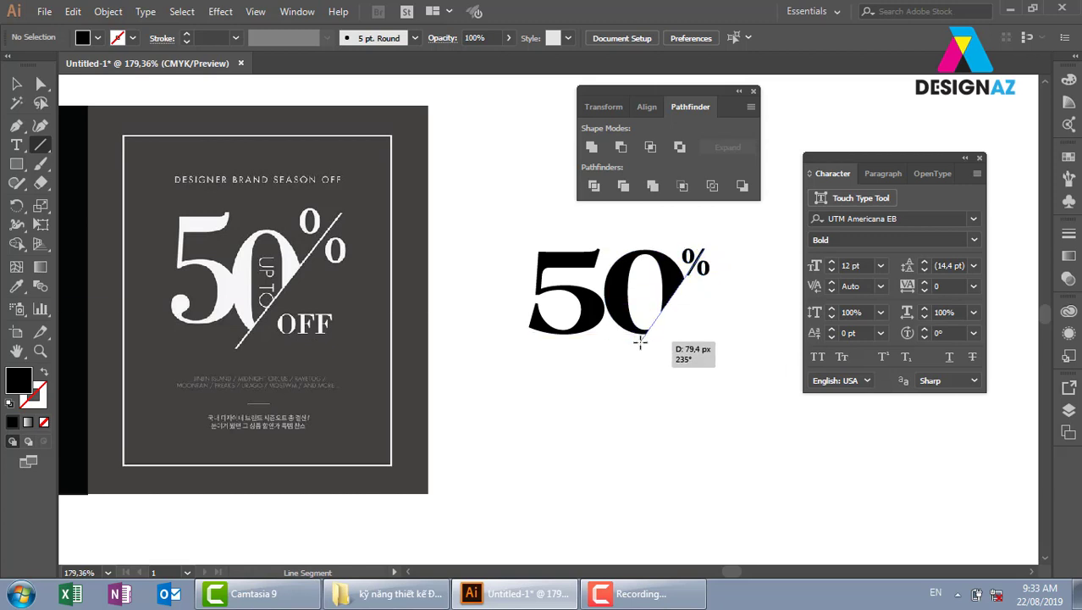
drag(640, 340, 640, 340)
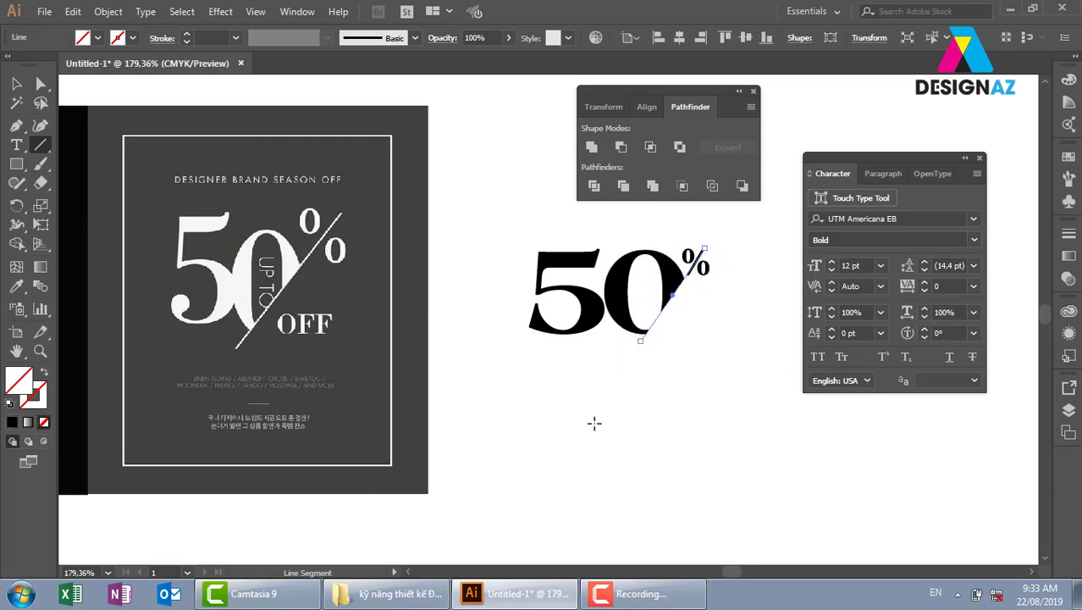
key(d)
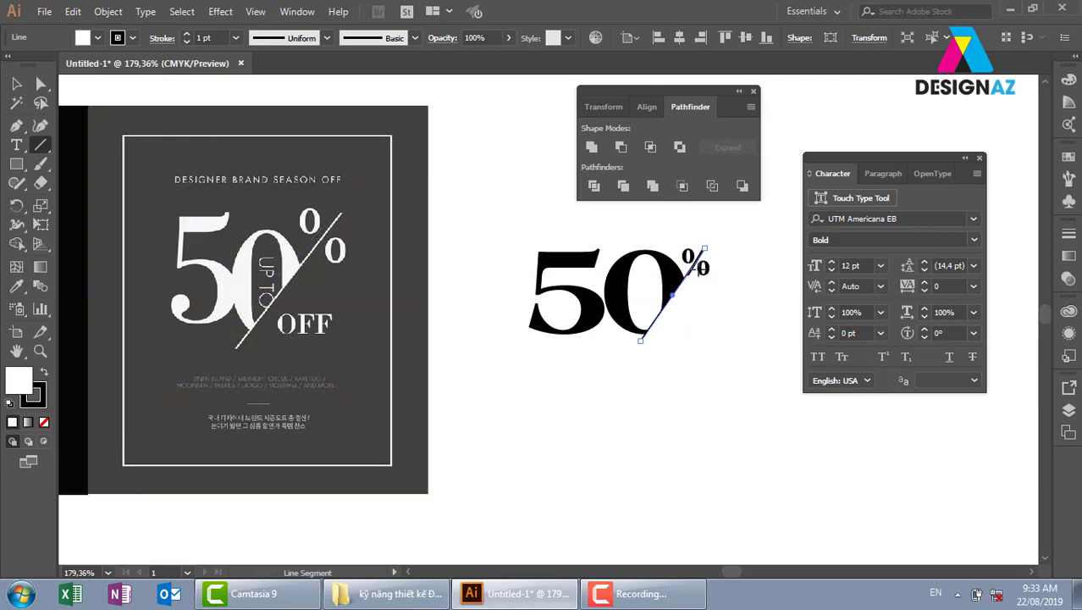
click(235, 37)
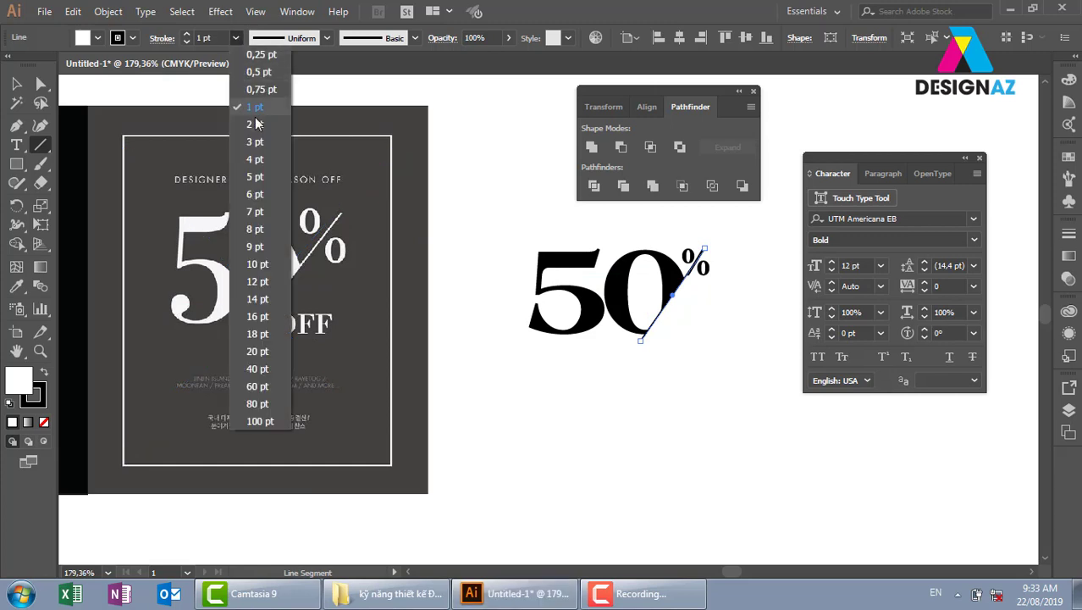
click(258, 124)
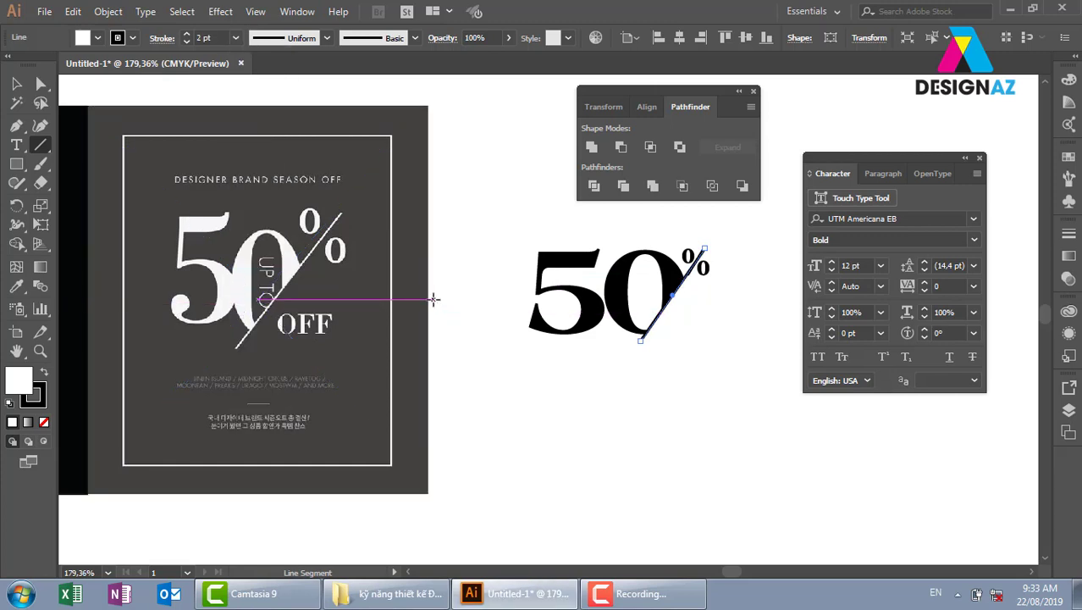
Step: Zoom in on the percent sign and move it off the long slash
key(z)
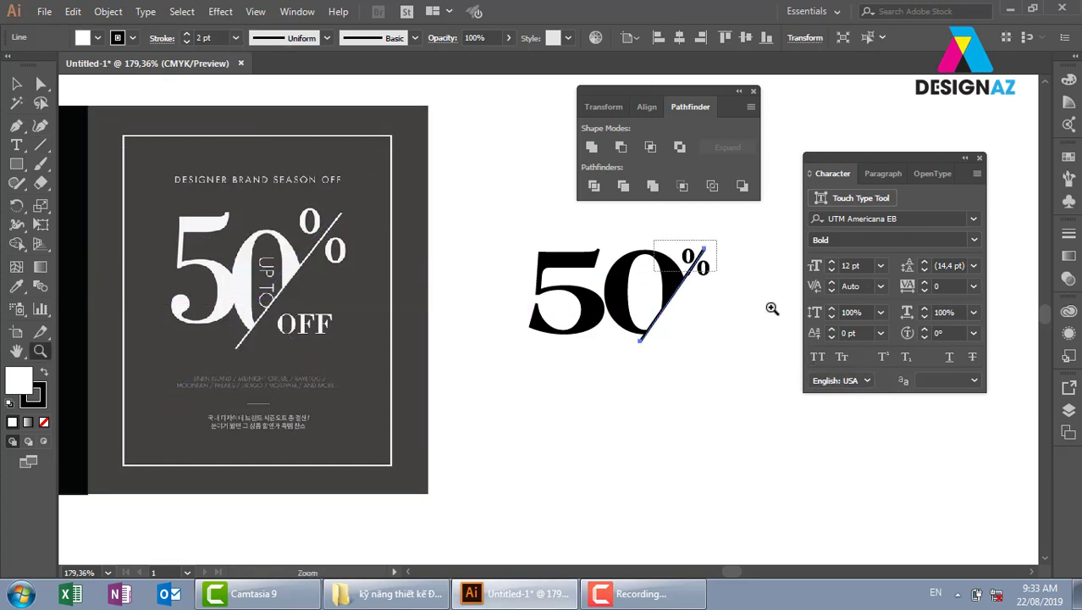
drag(772, 308, 660, 245)
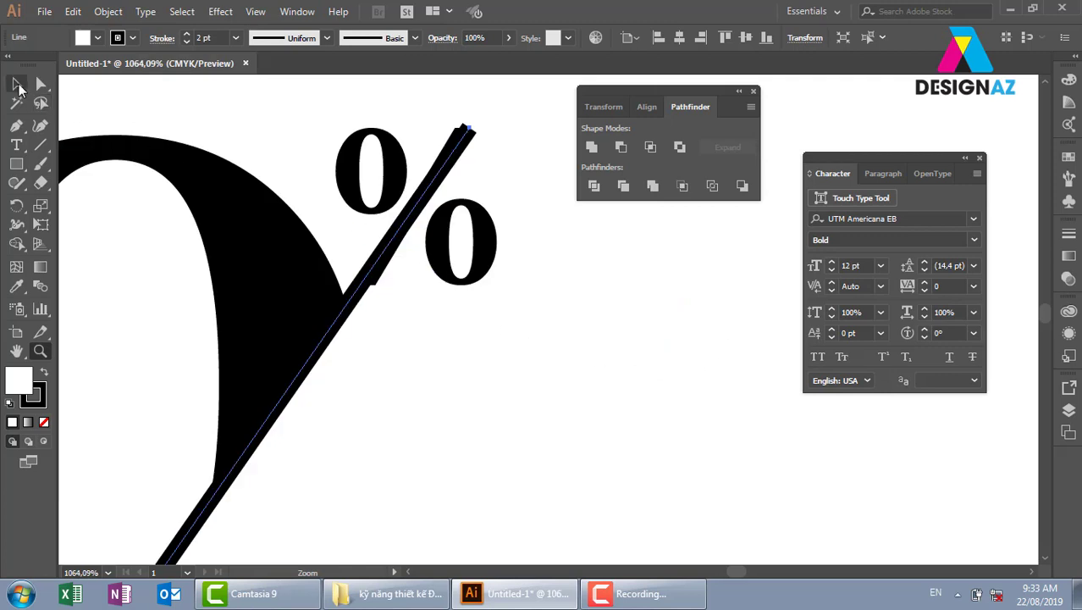
click(17, 85)
click(251, 126)
click(391, 208)
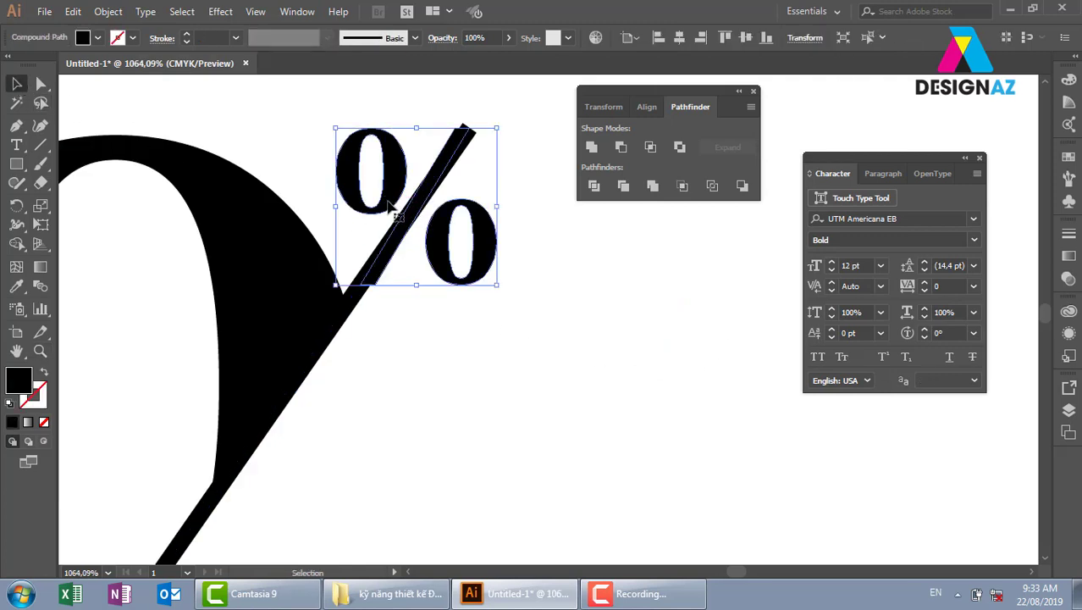
right_click(387, 197)
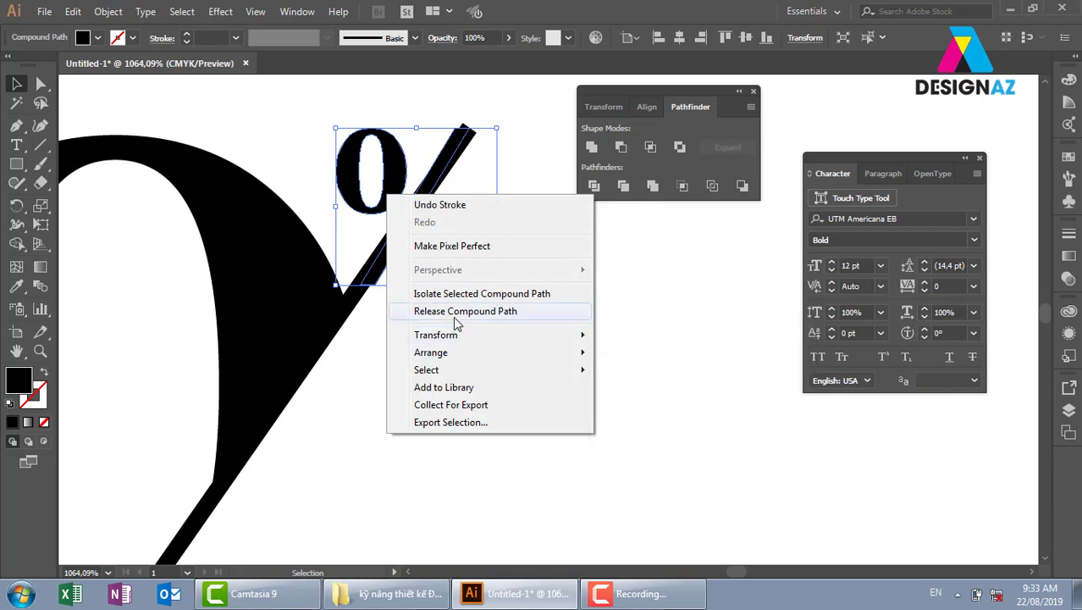
click(707, 338)
drag(476, 251, 626, 364)
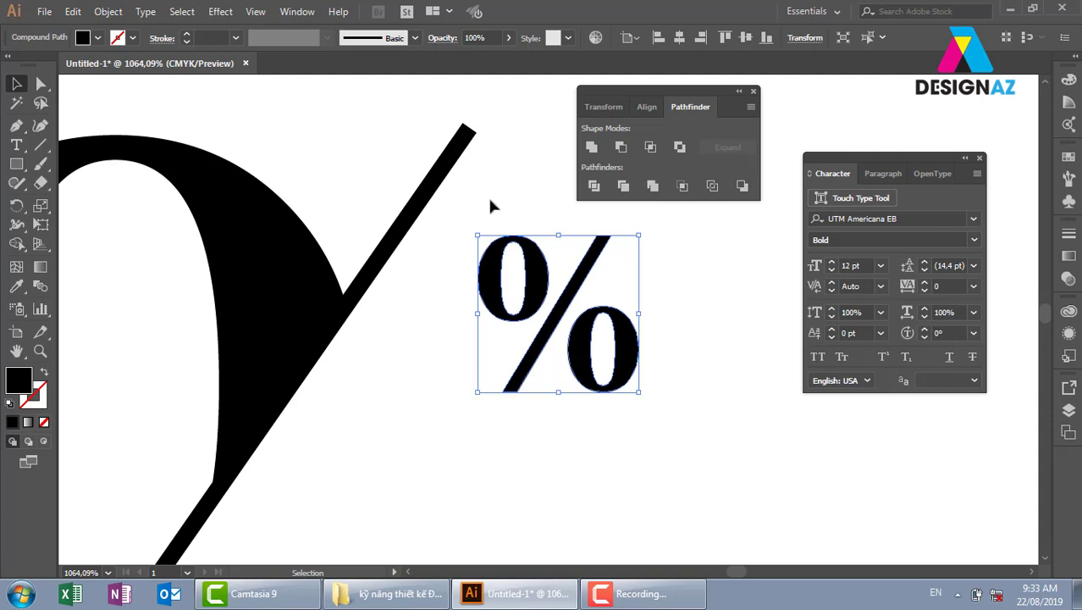
click(493, 207)
Step: Try deleting and releasing the percent sign's slash, undoing both attempts
click(41, 102)
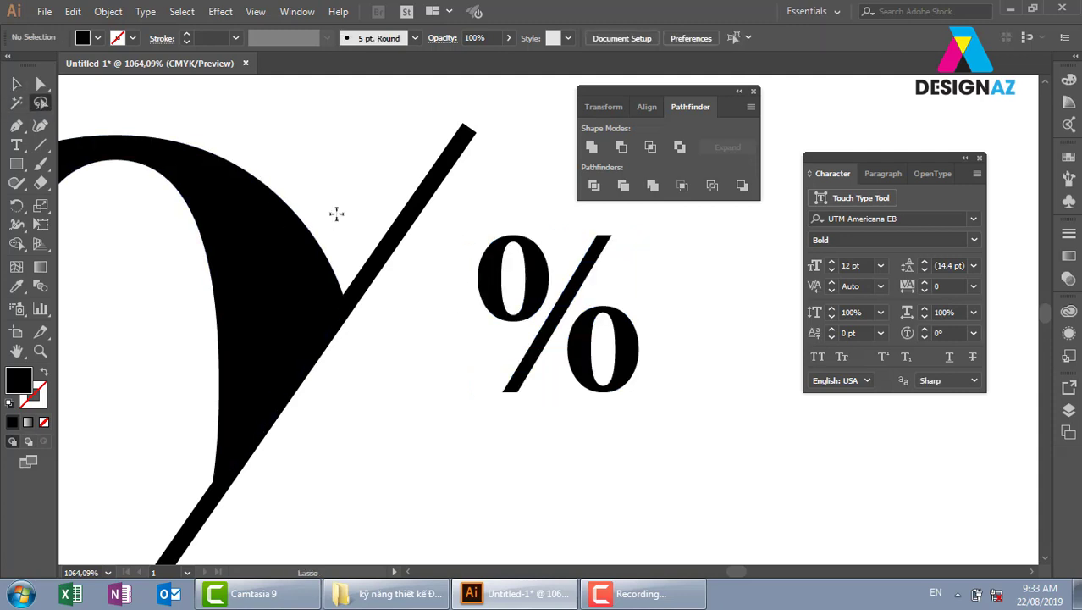
mouse_move(474, 366)
mouse_down()
mouse_move(525, 336)
mouse_move(578, 245)
mouse_move(611, 220)
mouse_move(618, 268)
mouse_move(574, 310)
mouse_move(532, 404)
mouse_move(488, 401)
mouse_up()
key(Delete)
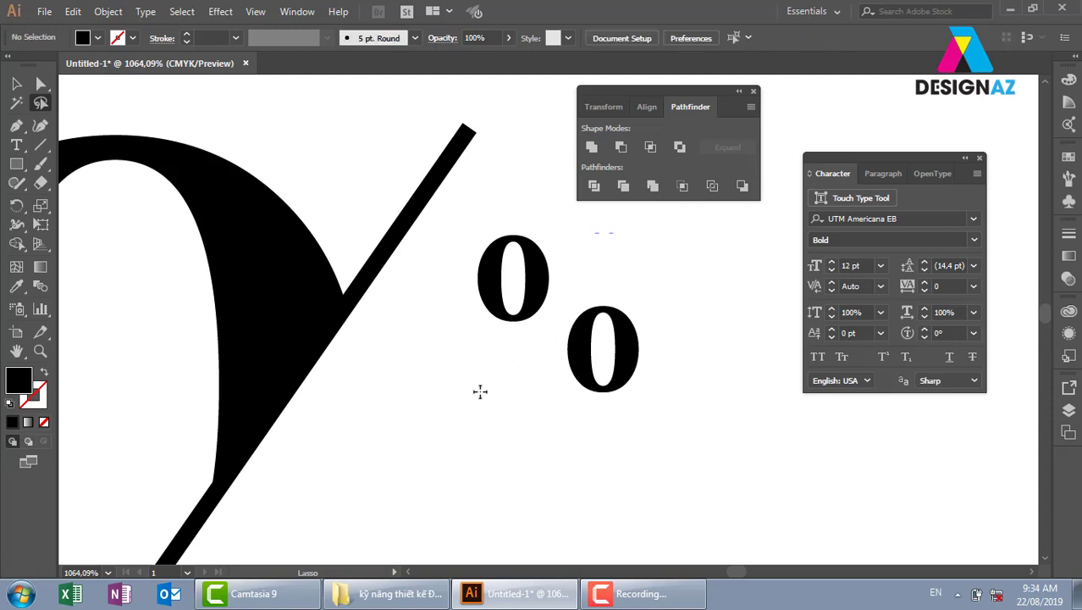
key(ctrl+z)
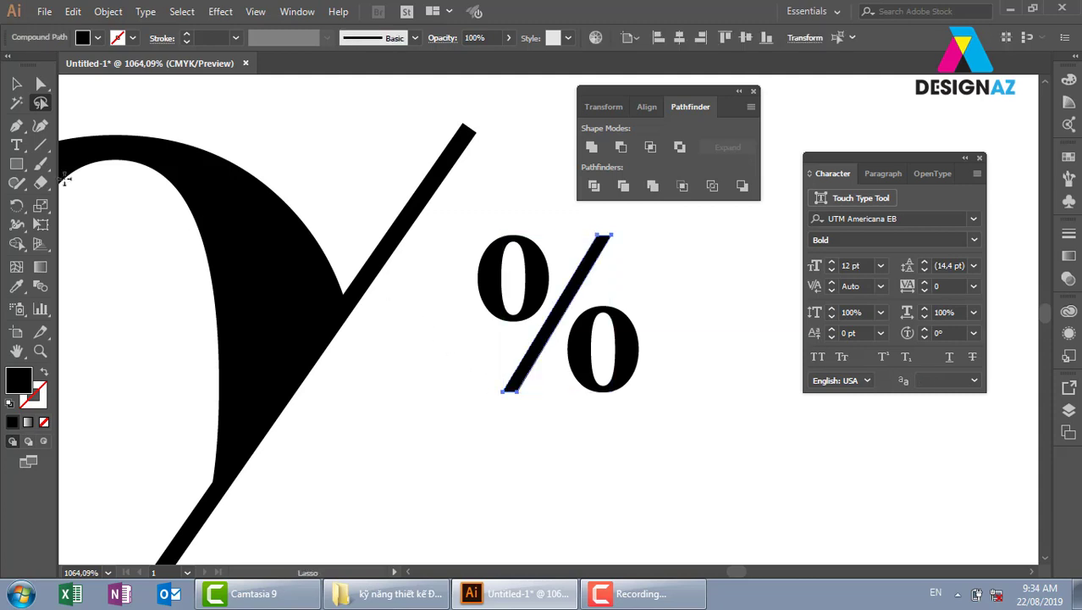
click(16, 83)
click(481, 384)
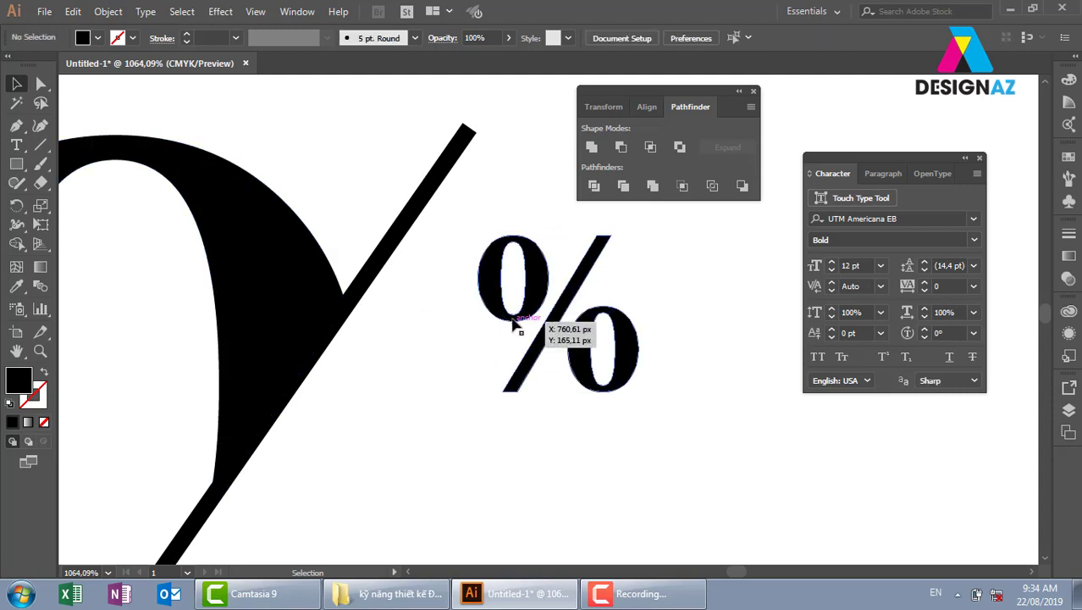
click(514, 324)
click(107, 11)
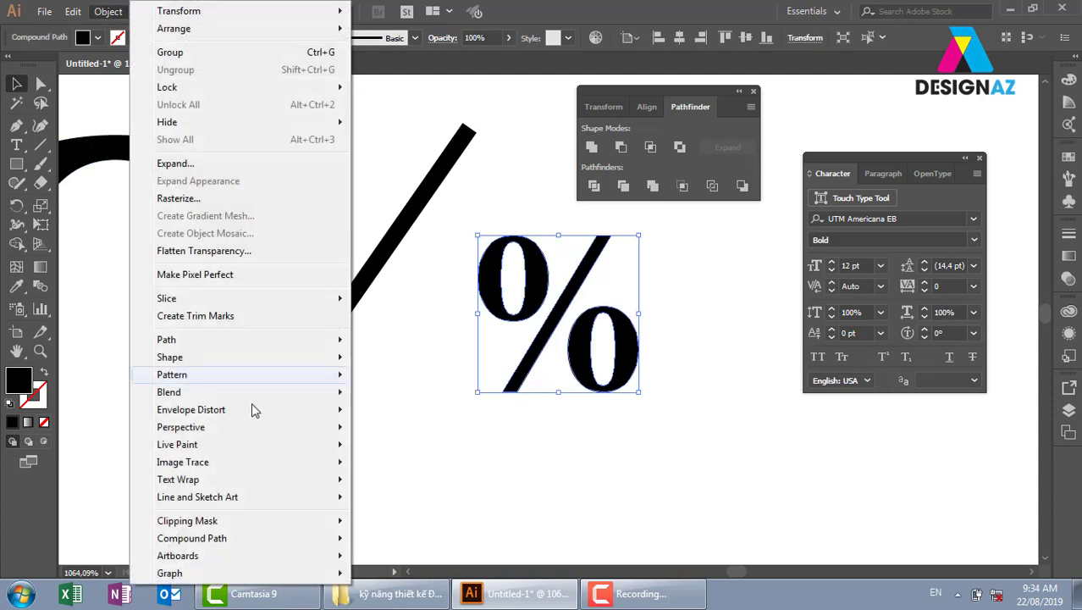
mouse_move(191, 538)
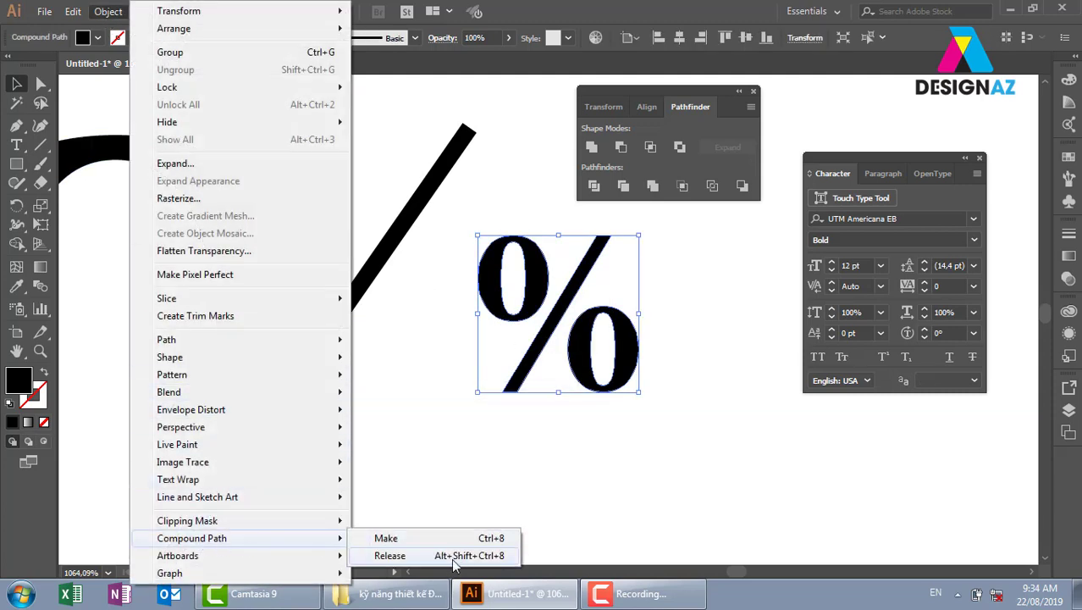
click(454, 559)
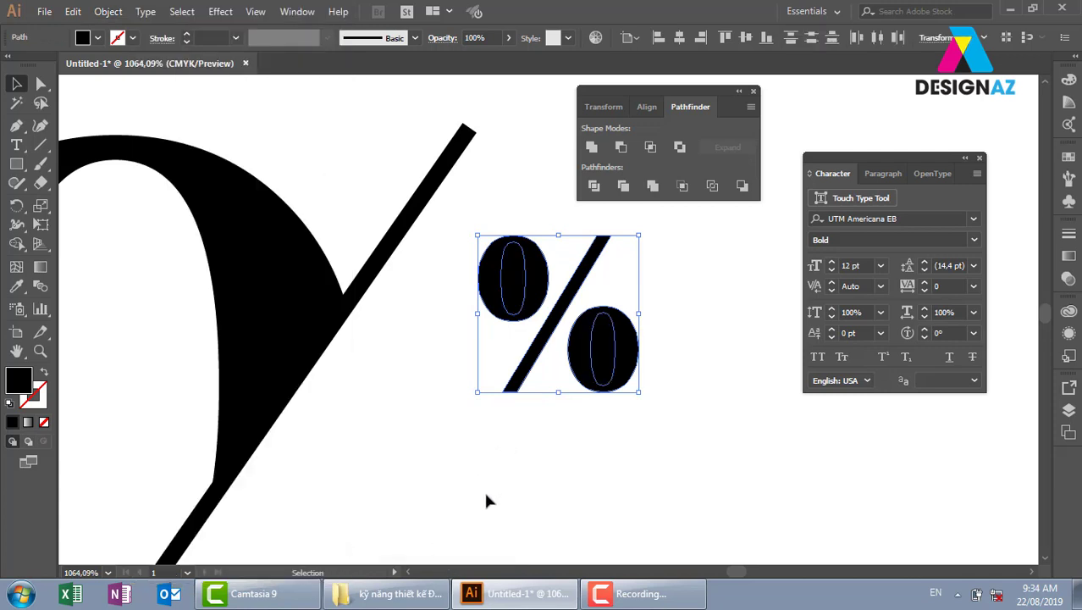
click(487, 501)
drag(516, 393, 461, 452)
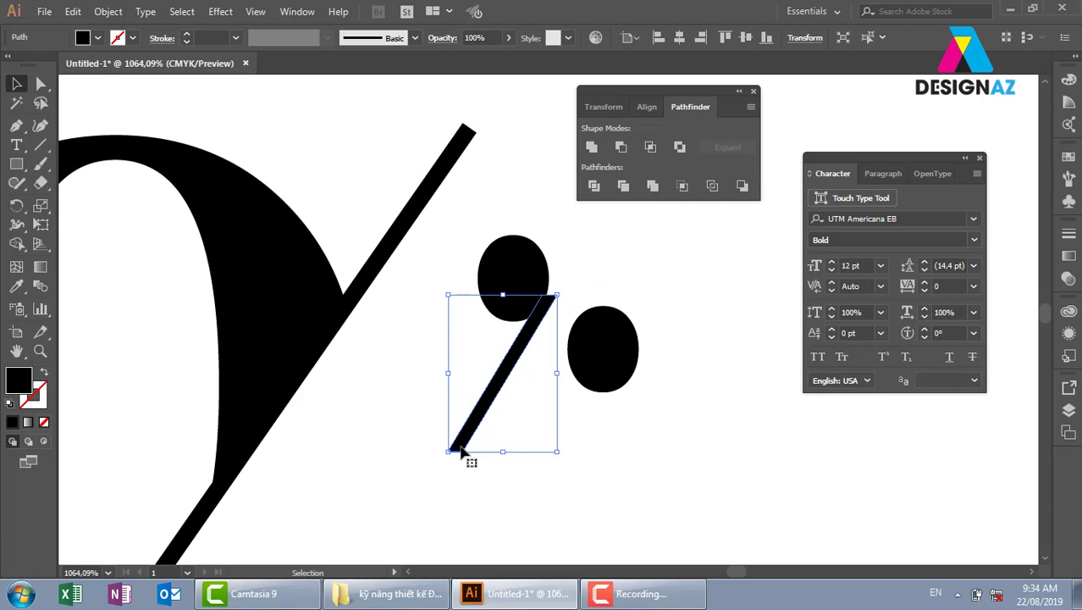
key(ctrl+z)
key(ctrl+z)
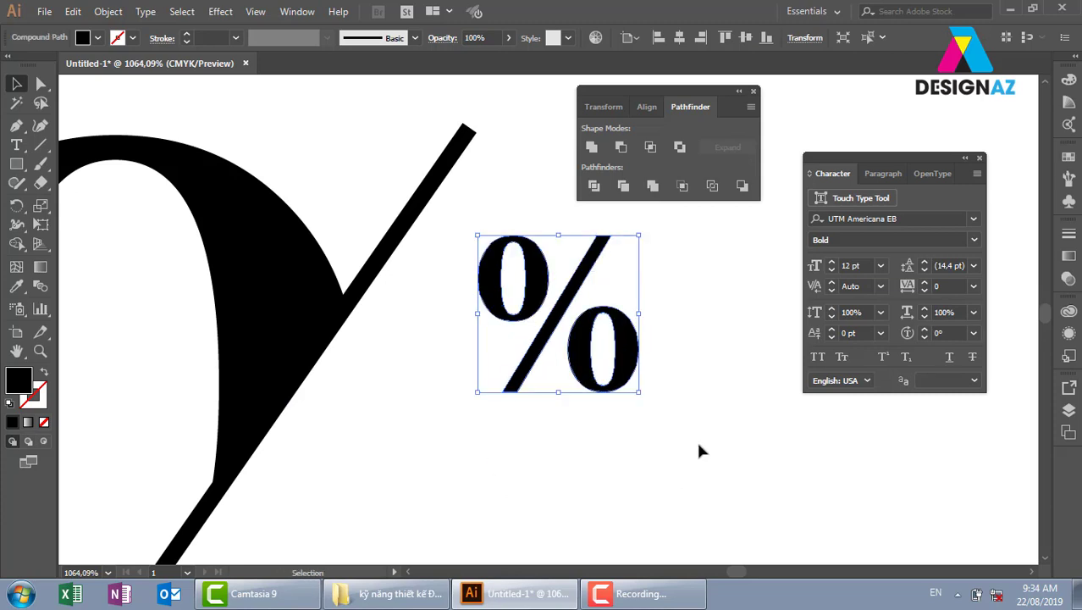
Step: Release the %'s compound path, delete its slash, and restore the zeros' holes with Shape Builder
click(696, 438)
right_click(580, 290)
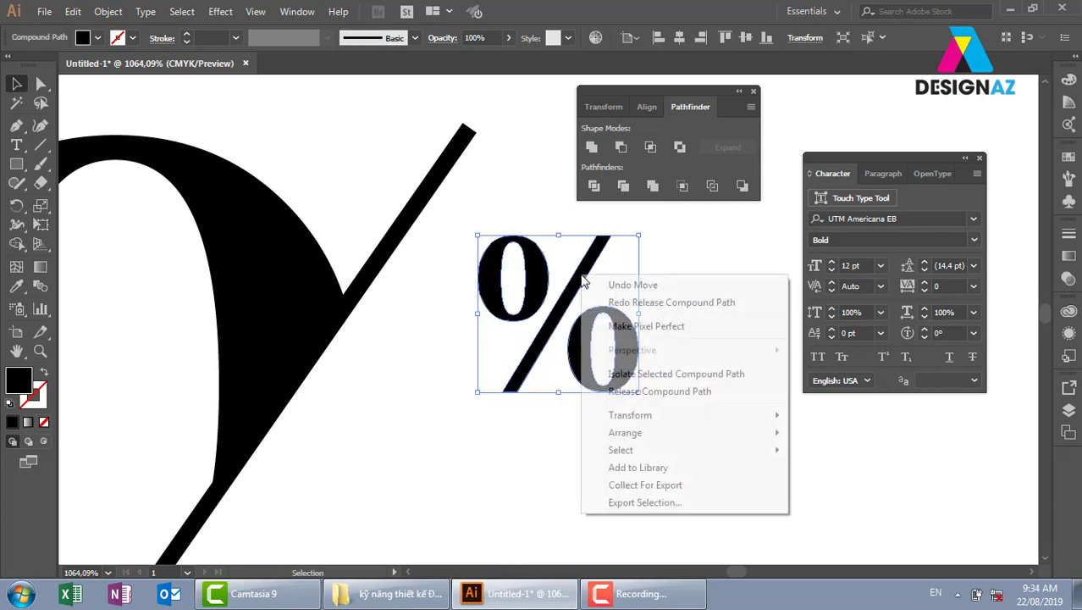
click(667, 391)
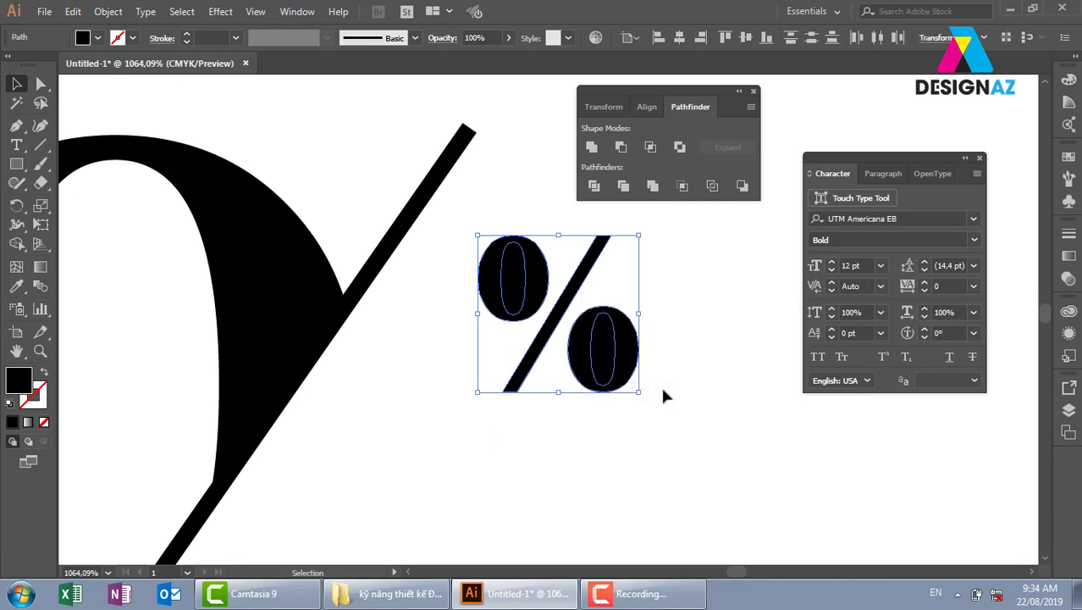
click(652, 330)
click(588, 269)
key(Delete)
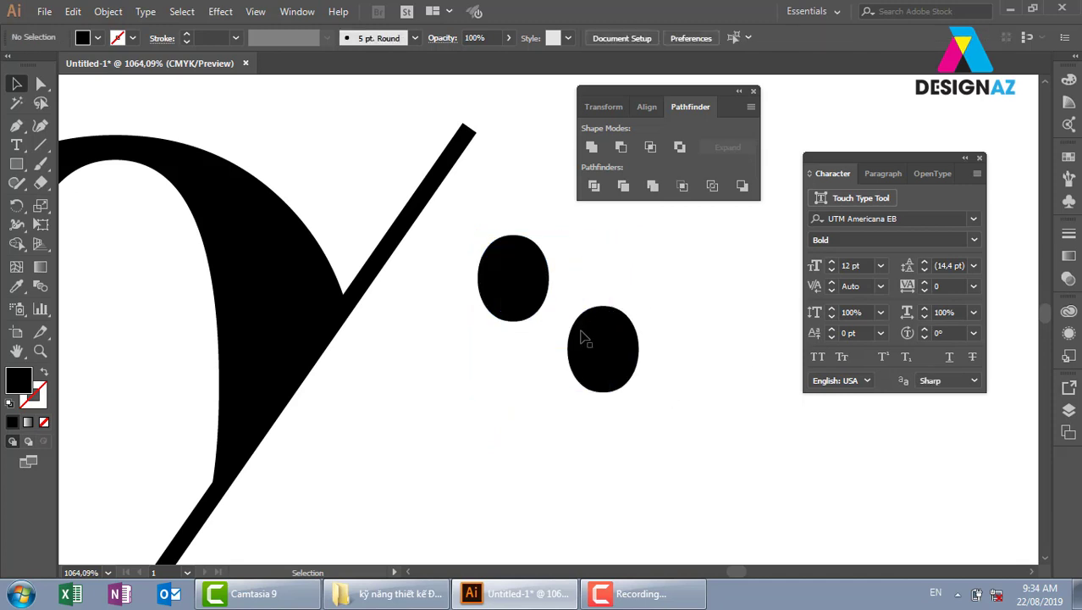
drag(474, 205, 641, 417)
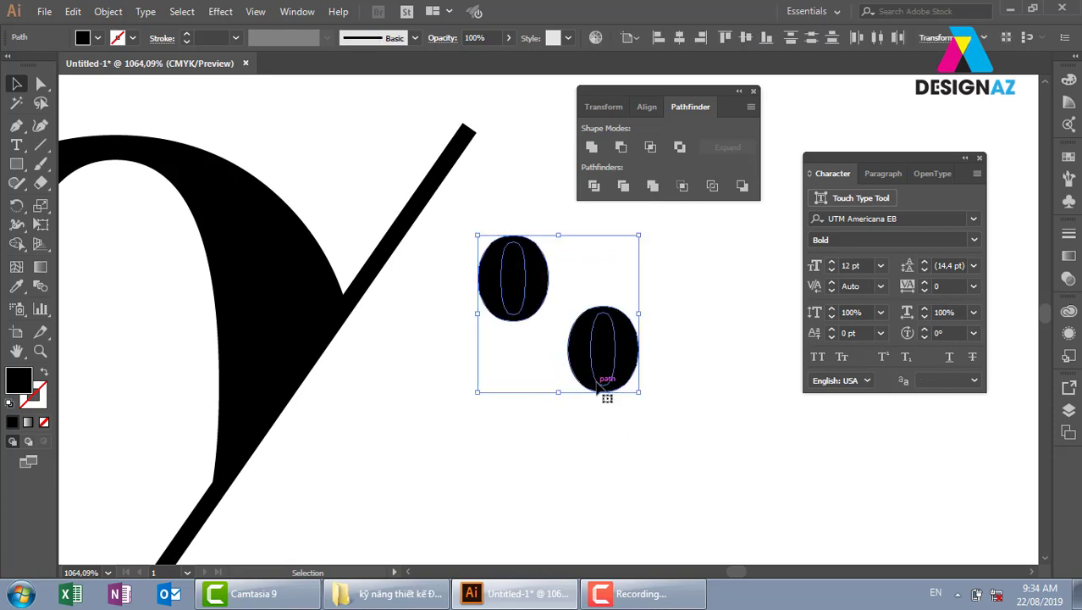
click(19, 244)
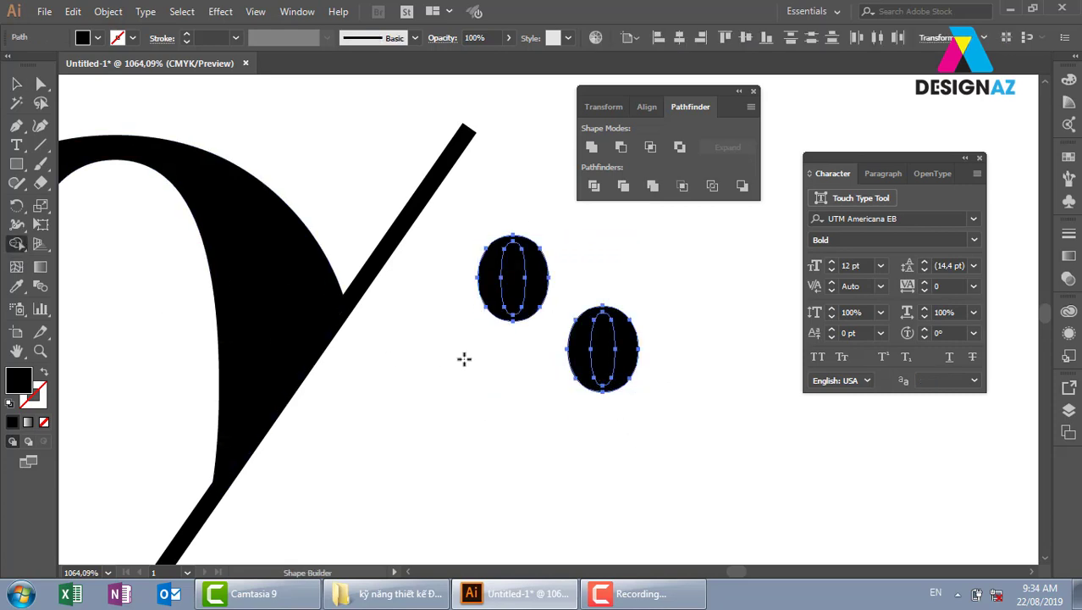
alt+click(601, 347)
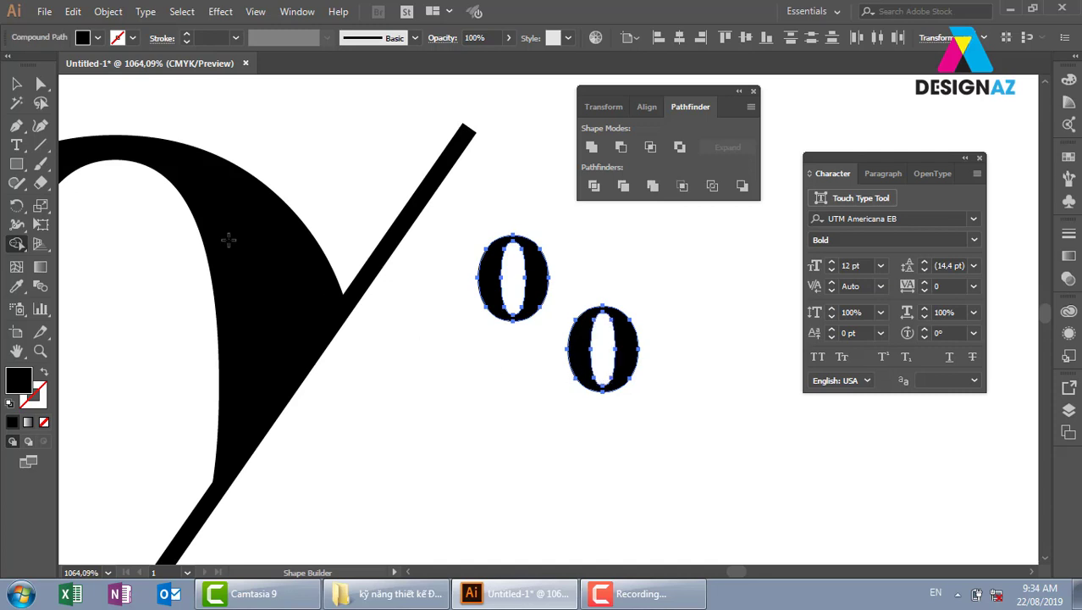
Step: Group the two small zeros and place them beside the long slash
click(16, 84)
key(a)
click(285, 159)
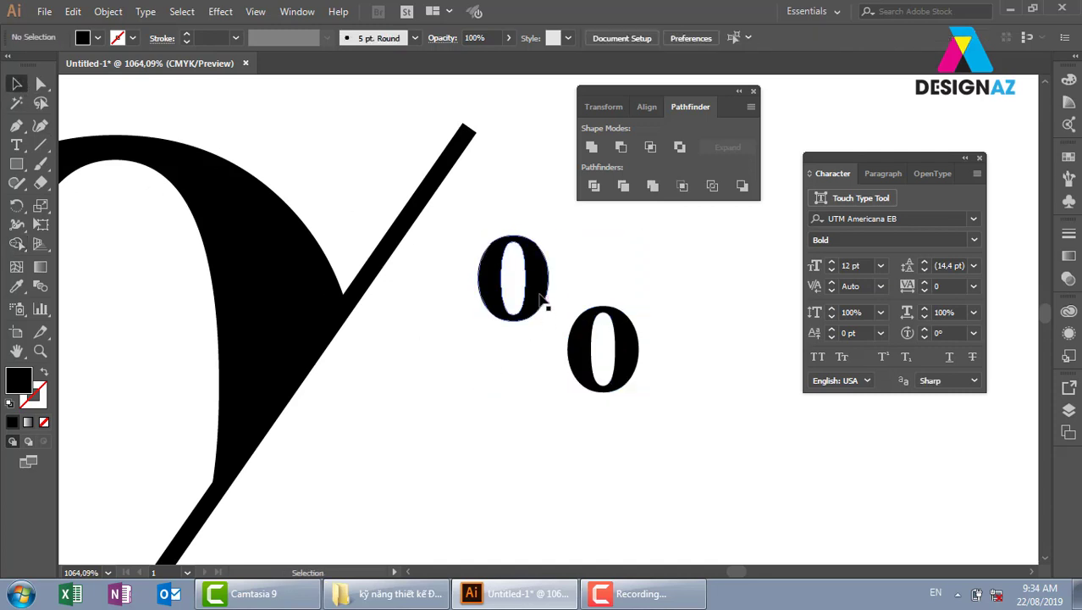
drag(547, 303, 410, 177)
key(ctrl+z)
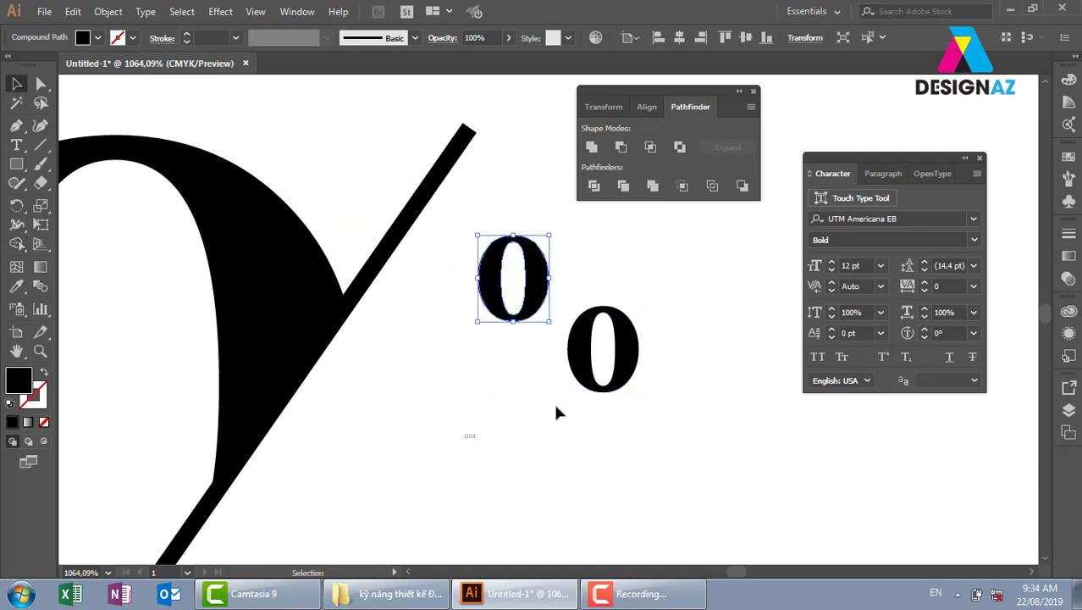
key(v)
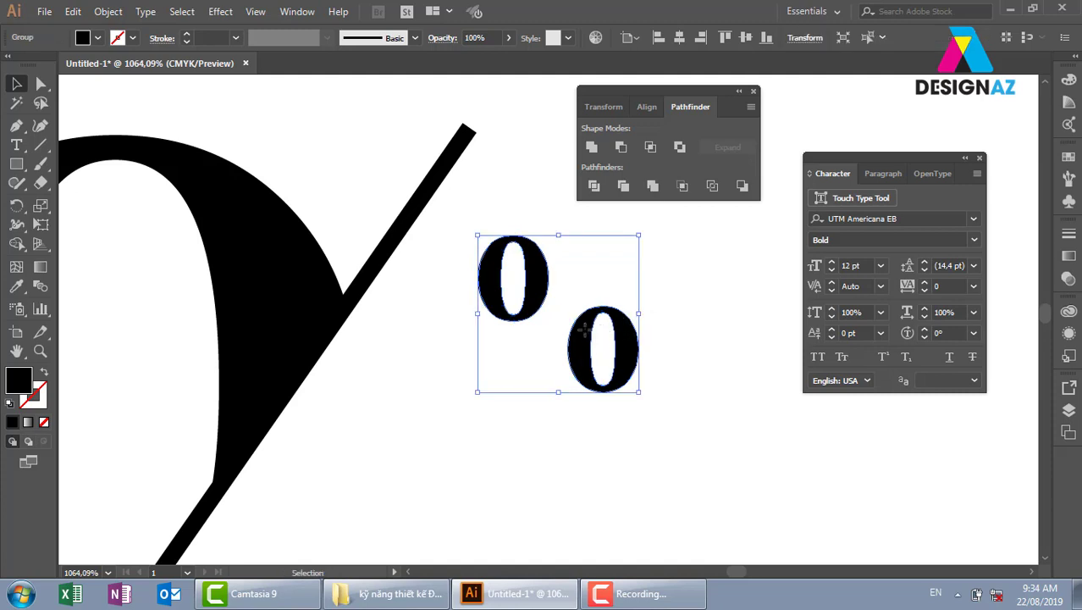
drag(585, 329, 453, 209)
click(592, 306)
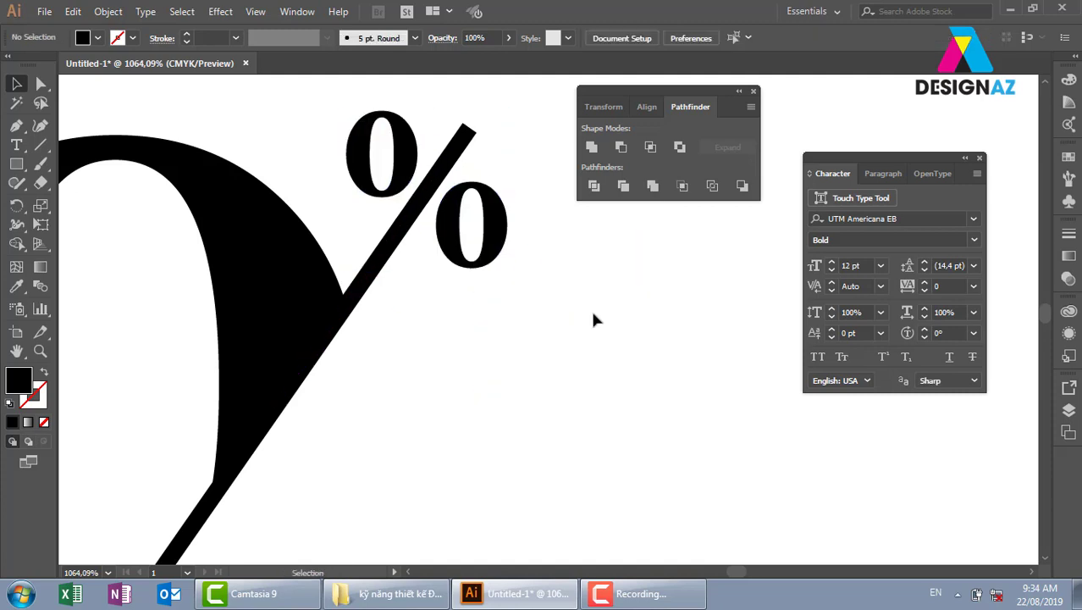
key(ctrl+minus)
key(ctrl+minus)
key(ctrl+minus)
key(ctrl+minus)
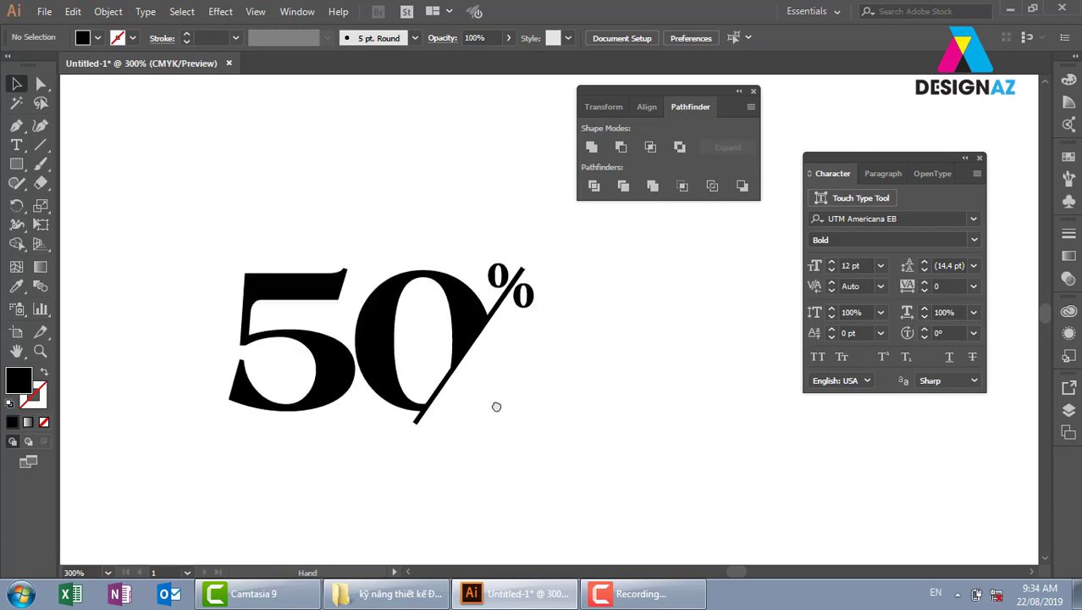
Step: Add a new 'off' text line below the 50%
drag(495, 404, 659, 386)
key(ctrl+minus)
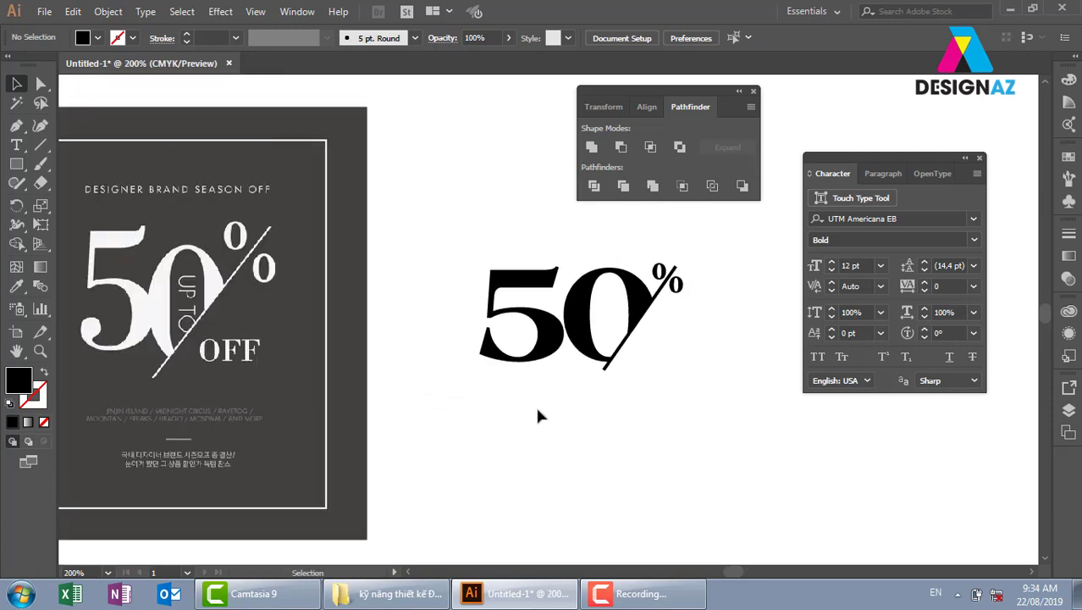
click(16, 145)
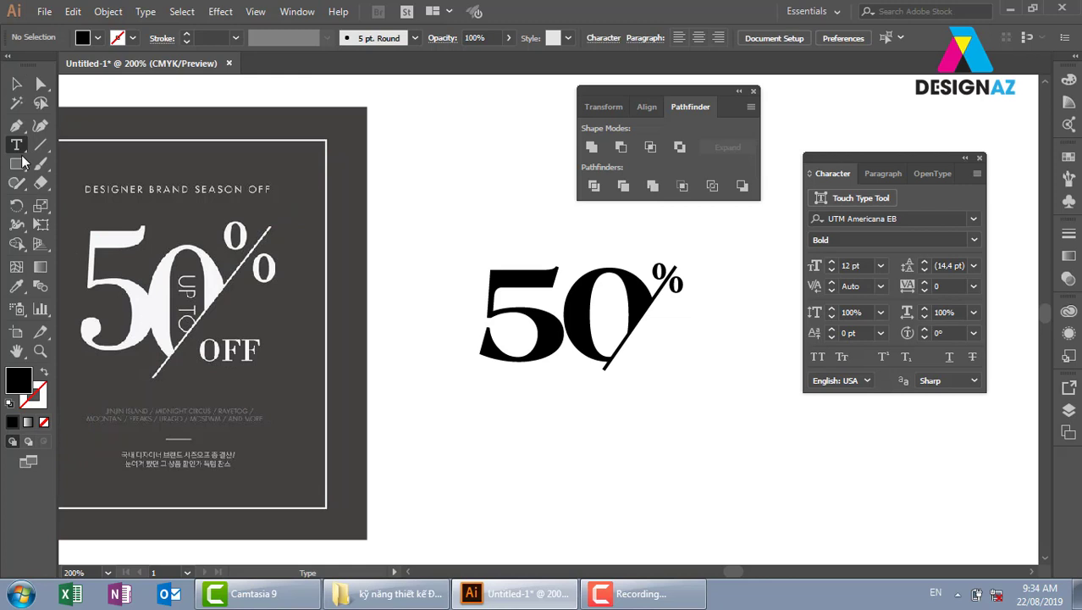
click(548, 408)
key(BackSpace)
text(o)
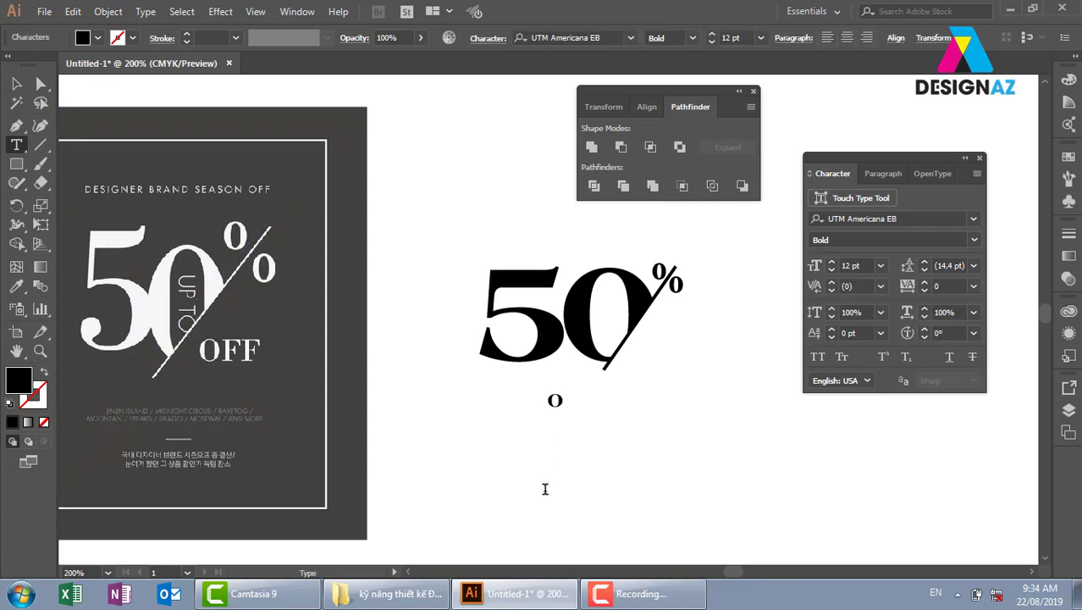
text(ff)
Step: Enlarge OFF and nudge it beside the slash just under the %
click(16, 83)
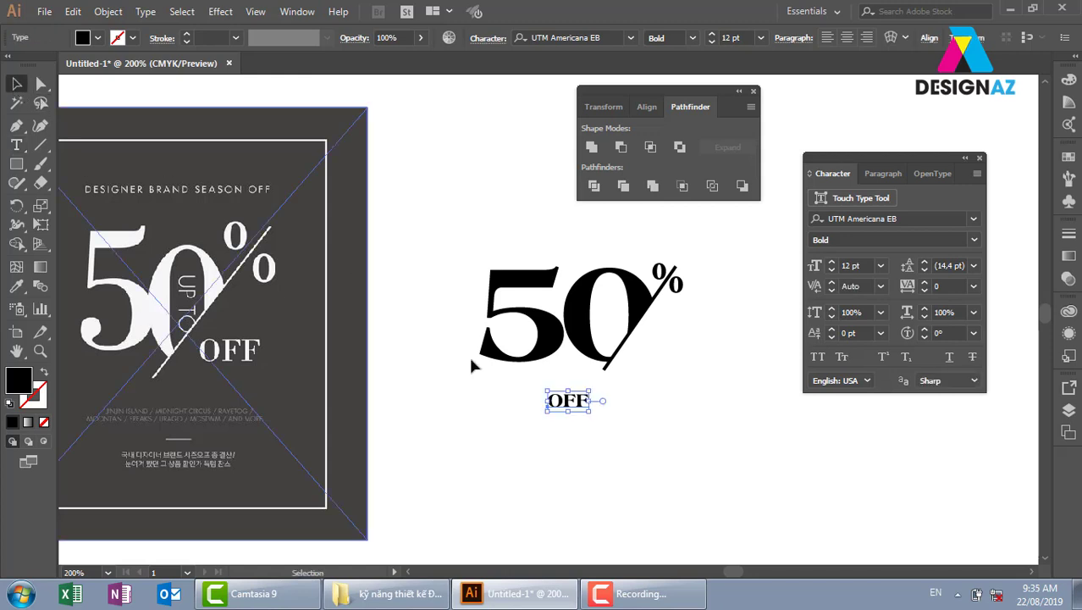
drag(592, 389, 675, 370)
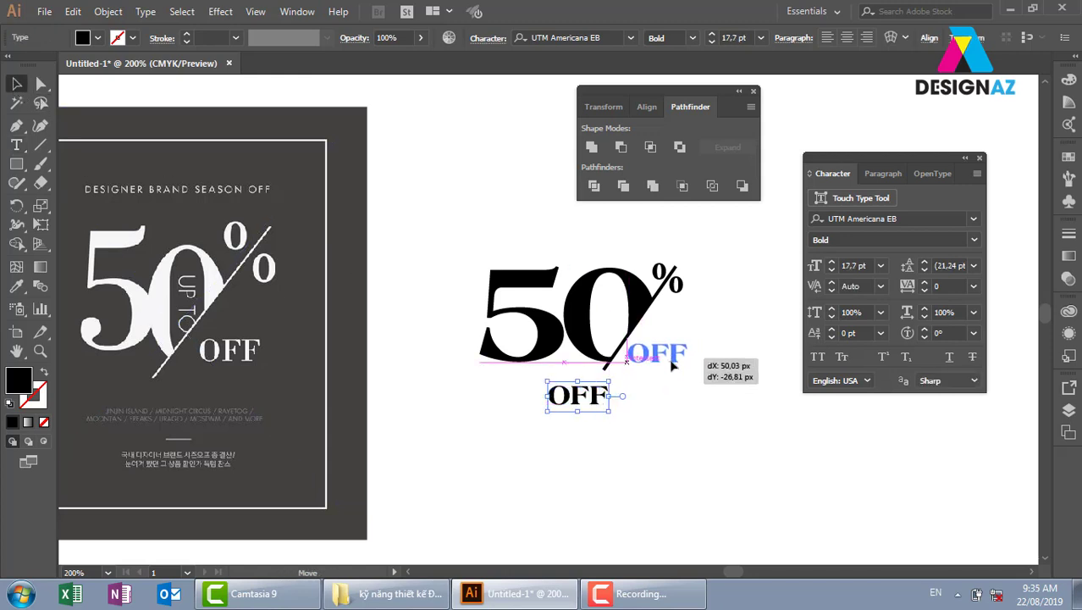
drag(675, 369, 673, 366)
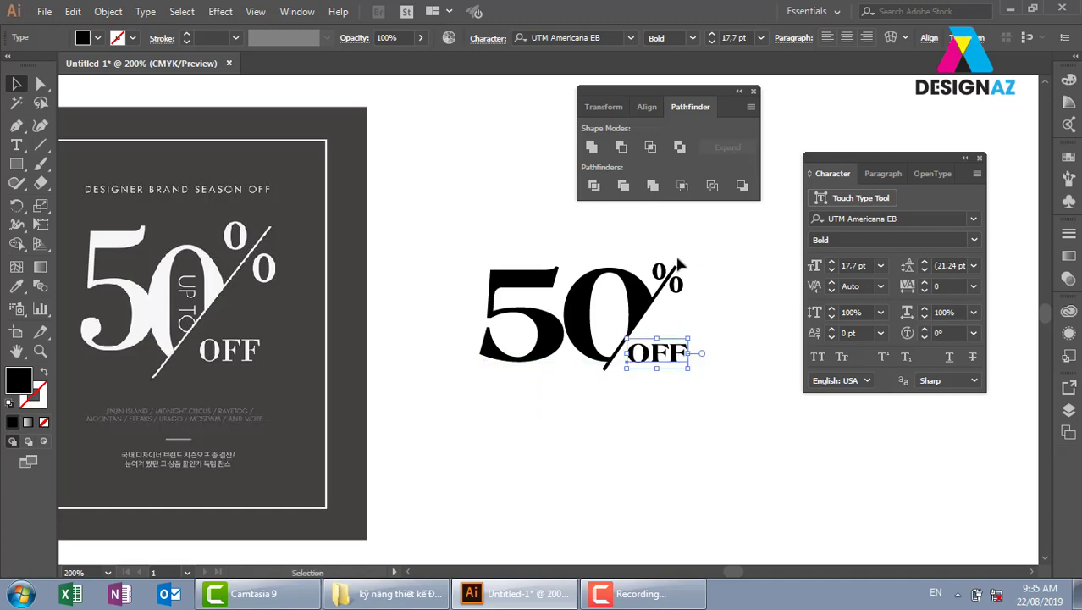
click(673, 360)
key(Left)
key(Left)
key(Down)
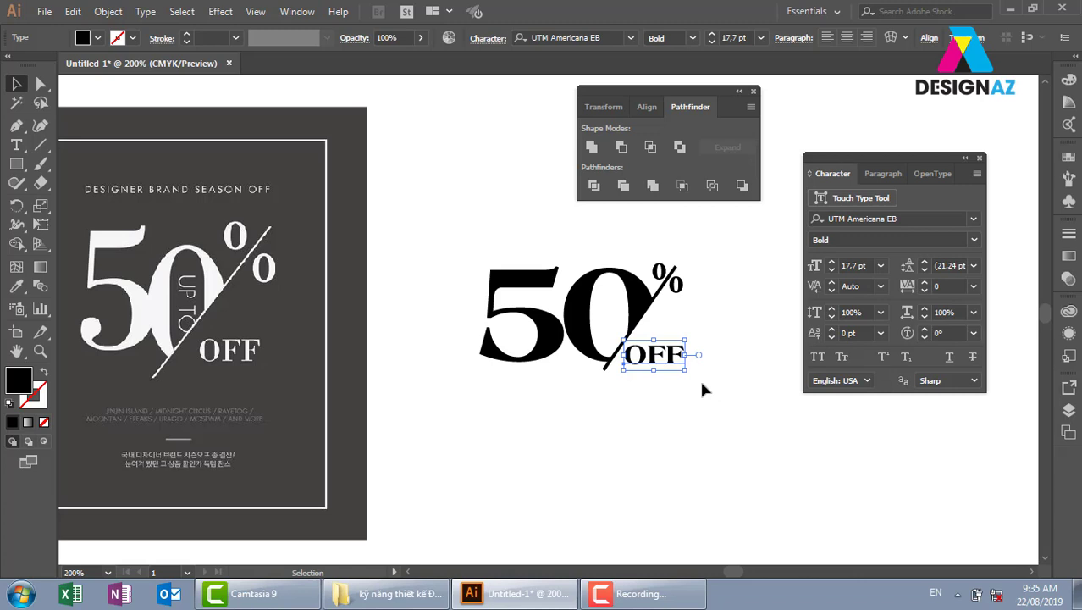
Step: Copy the MID - SEASON heading beneath the 50% and retype it as 'UP TO'
click(468, 401)
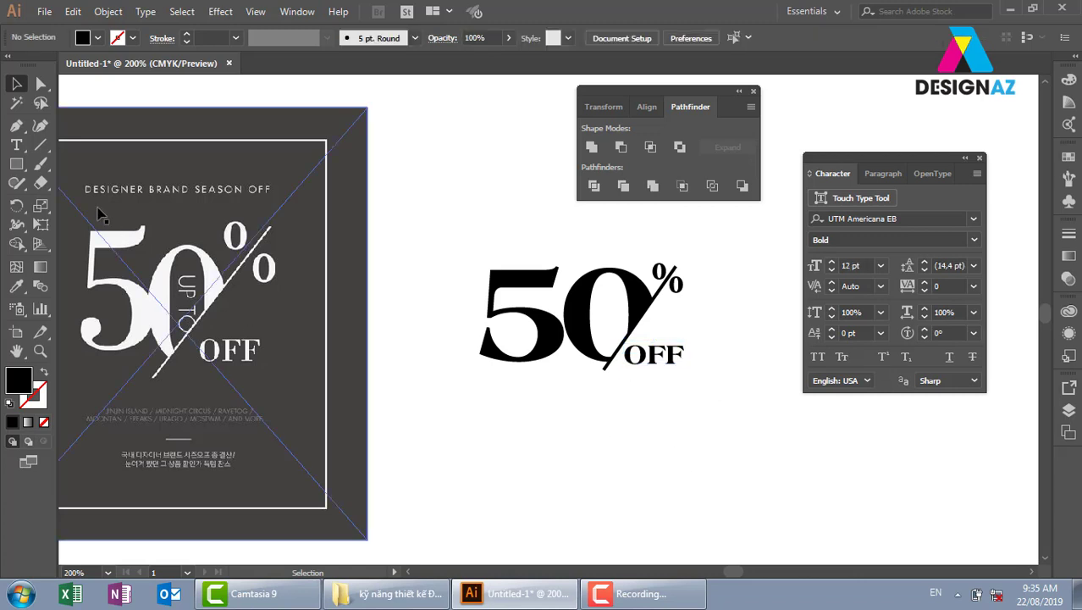
mouse_move(309, 410)
mouse_down()
mouse_move(396, 259)
mouse_move(696, 253)
mouse_up()
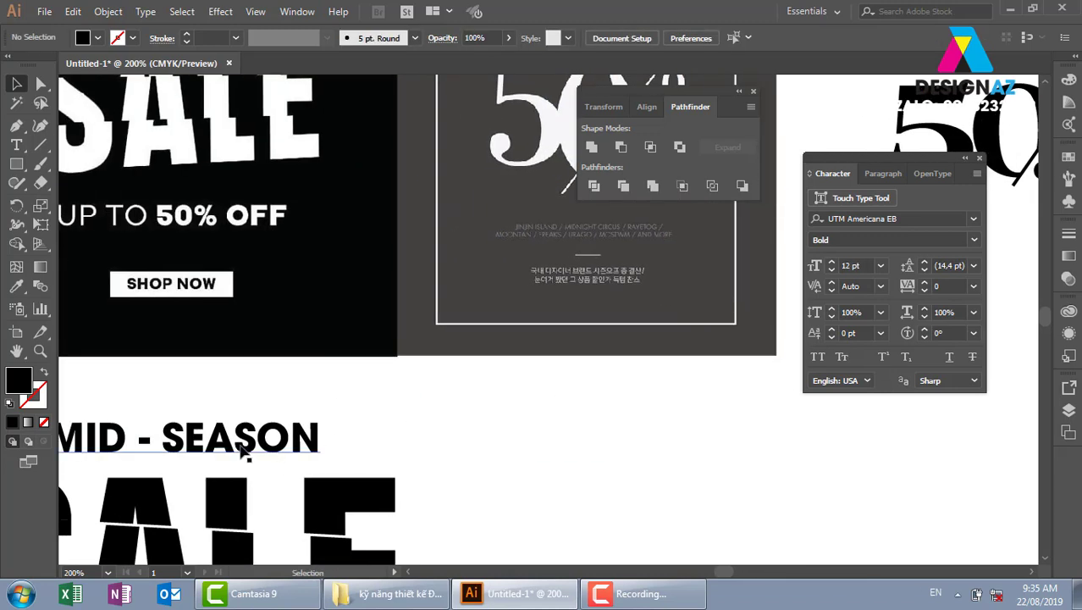
mouse_move(217, 431)
mouse_down()
mouse_move(631, 442)
mouse_move(349, 473)
mouse_move(666, 345)
mouse_up()
mouse_move(481, 404)
mouse_down()
mouse_move(422, 455)
mouse_move(277, 515)
mouse_up()
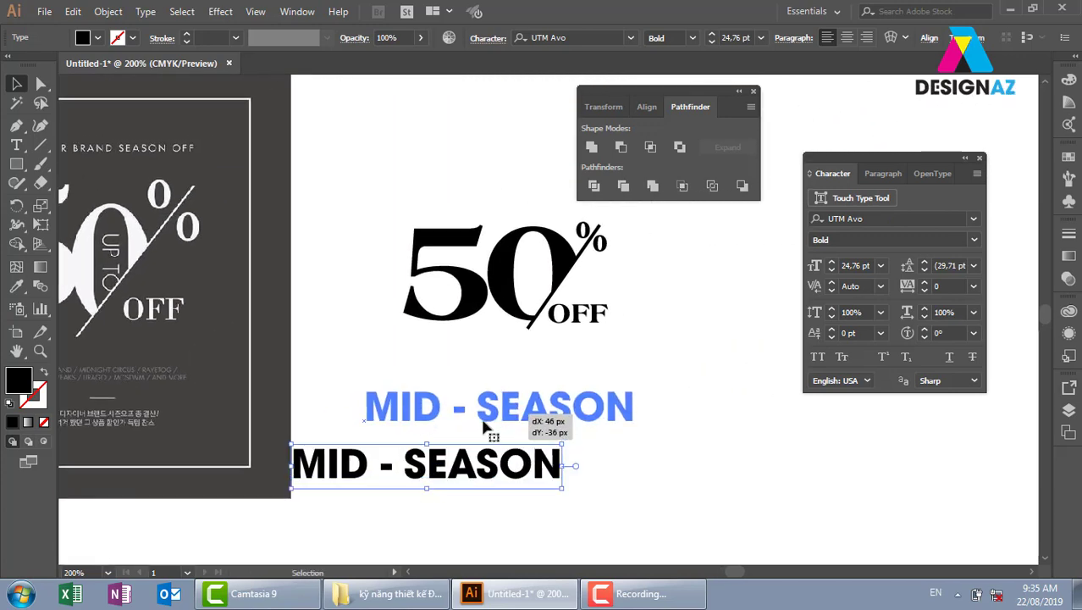
drag(395, 461, 468, 408)
double_click(468, 409)
key(ctrl+a)
key(BackSpace)
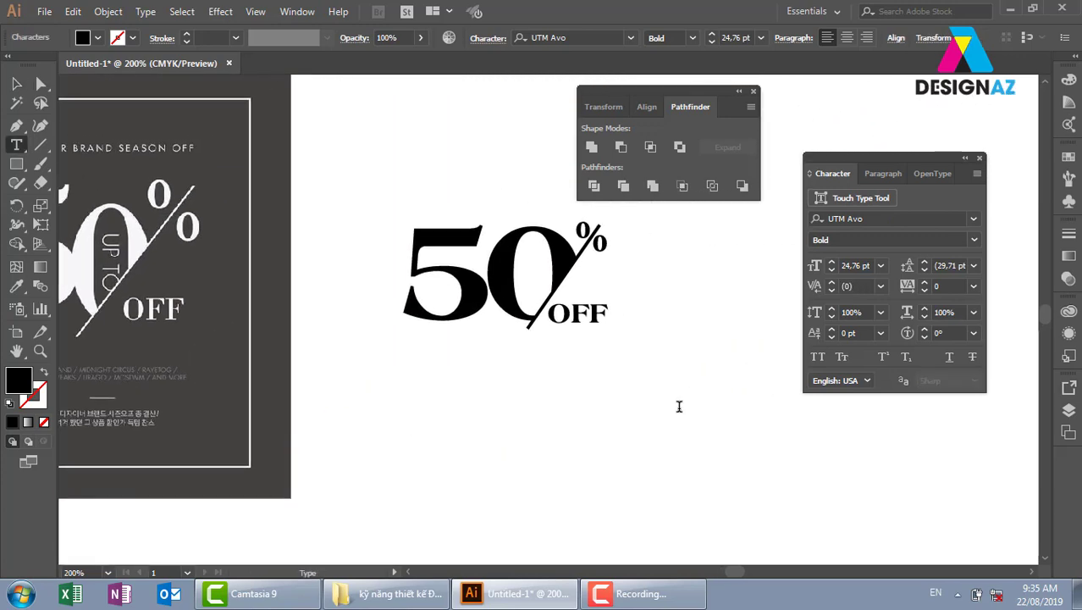
text(UP)
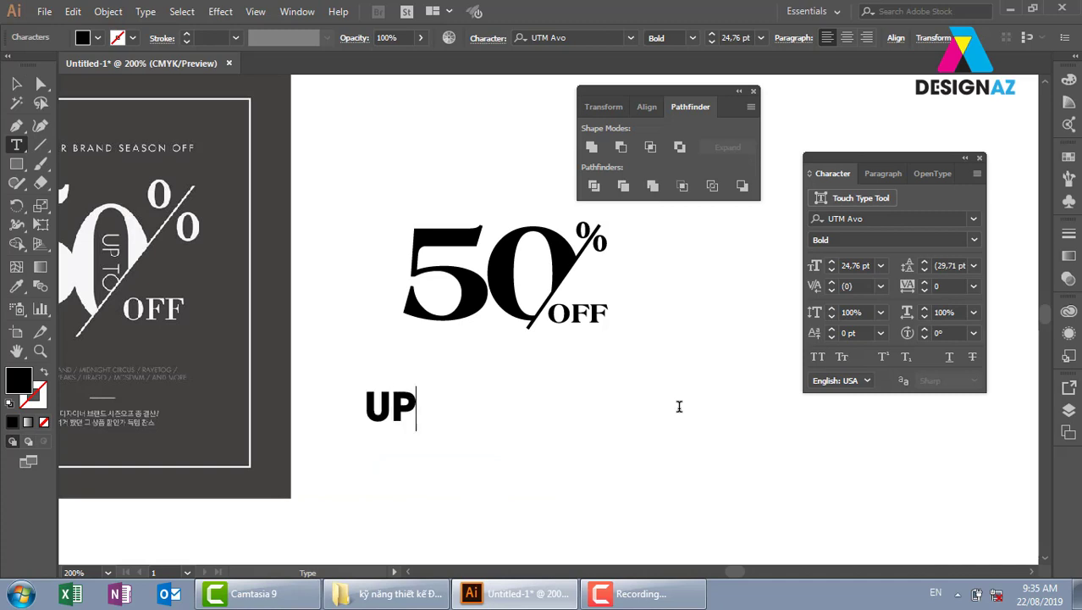
text( TO)
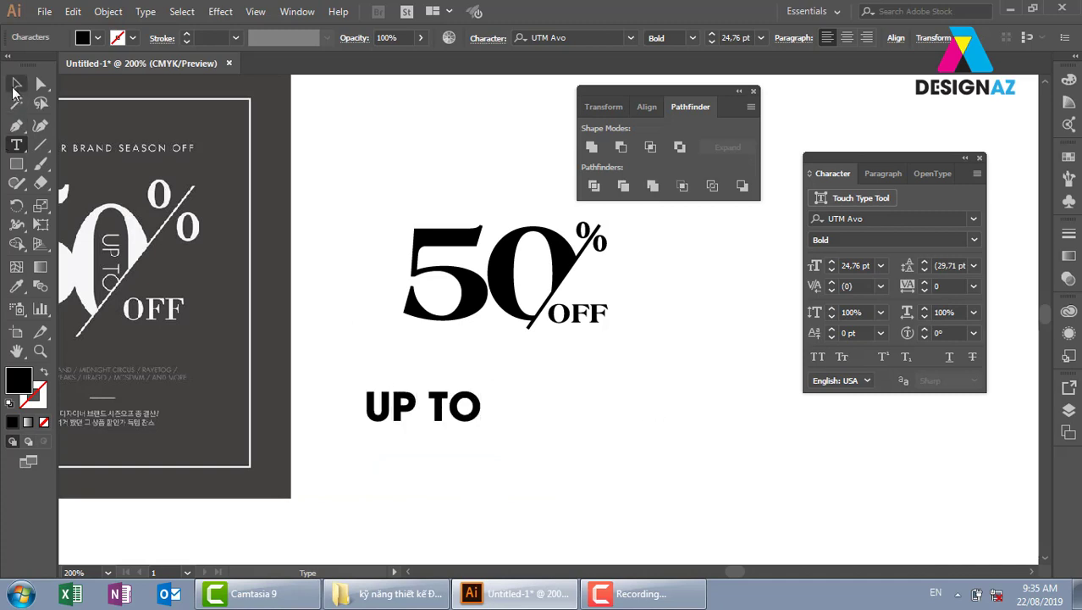
Step: Set UP TO to Regular weight and shrink it to about 18 pt
click(16, 84)
click(692, 39)
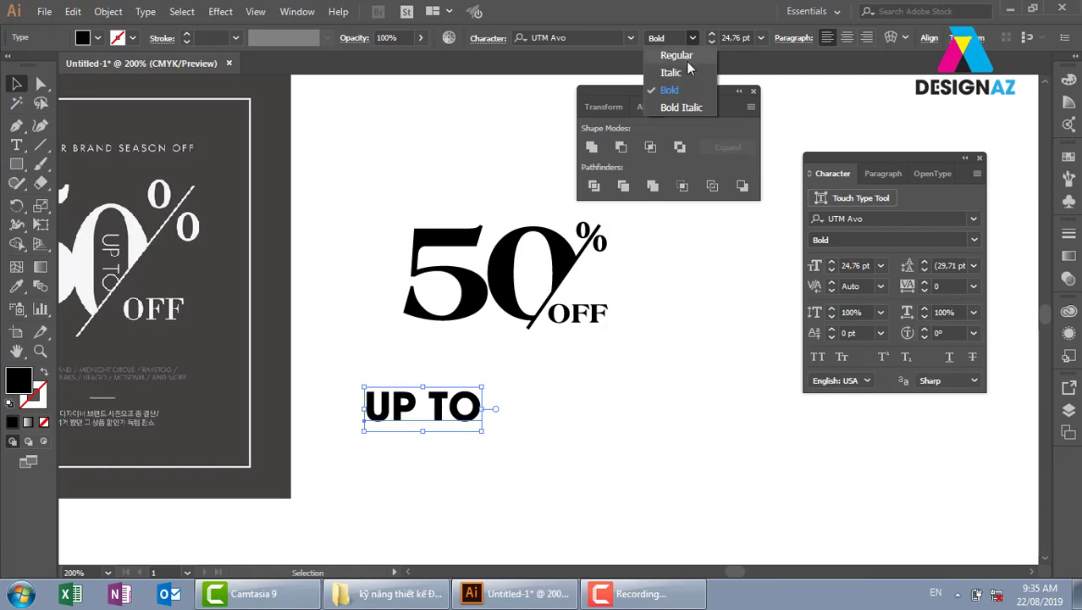
click(683, 56)
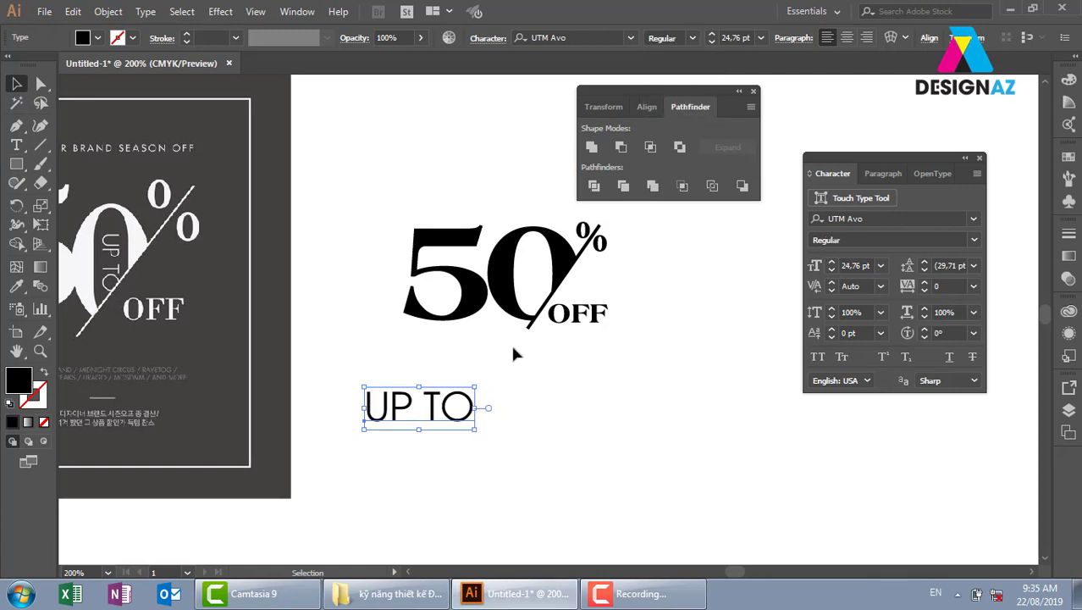
mouse_move(476, 387)
mouse_down()
mouse_move(446, 399)
mouse_move(554, 466)
mouse_up()
Step: Tighten the spacing before the T using the Touch Type tool
key(z)
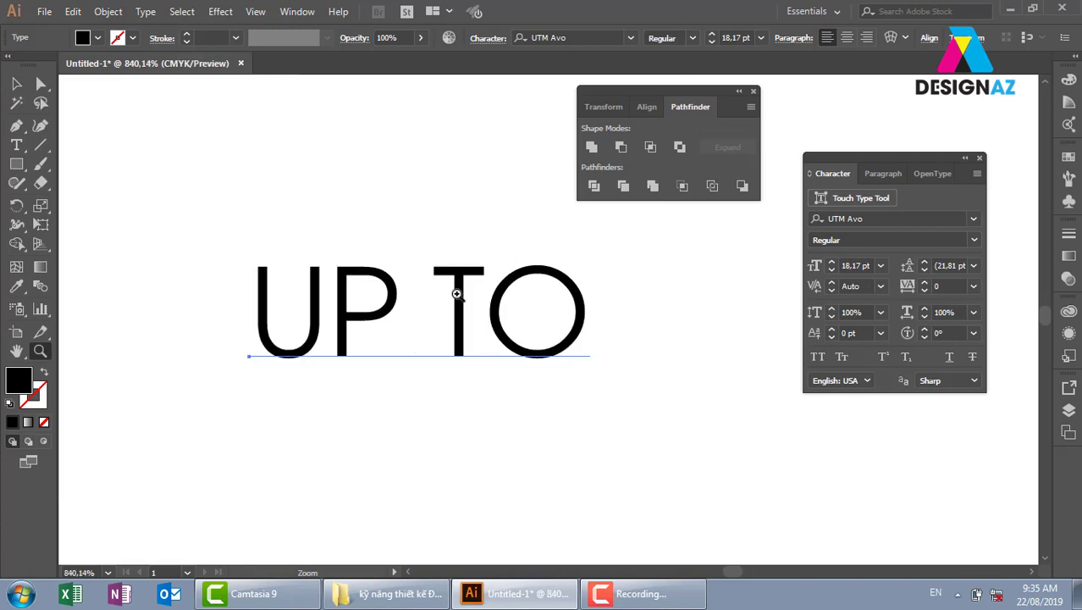
click(16, 145)
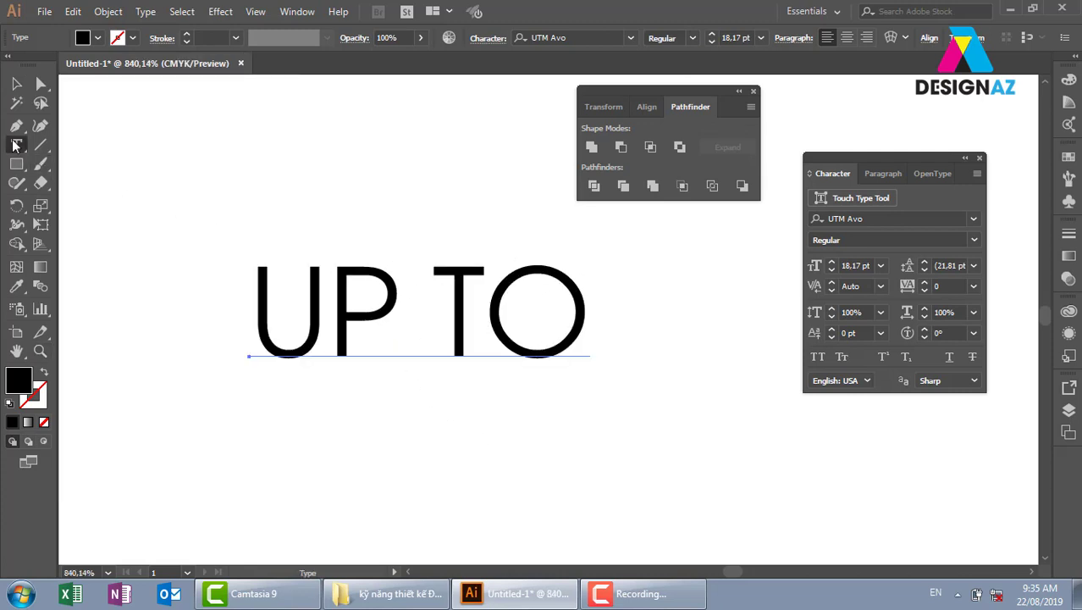
click(130, 267)
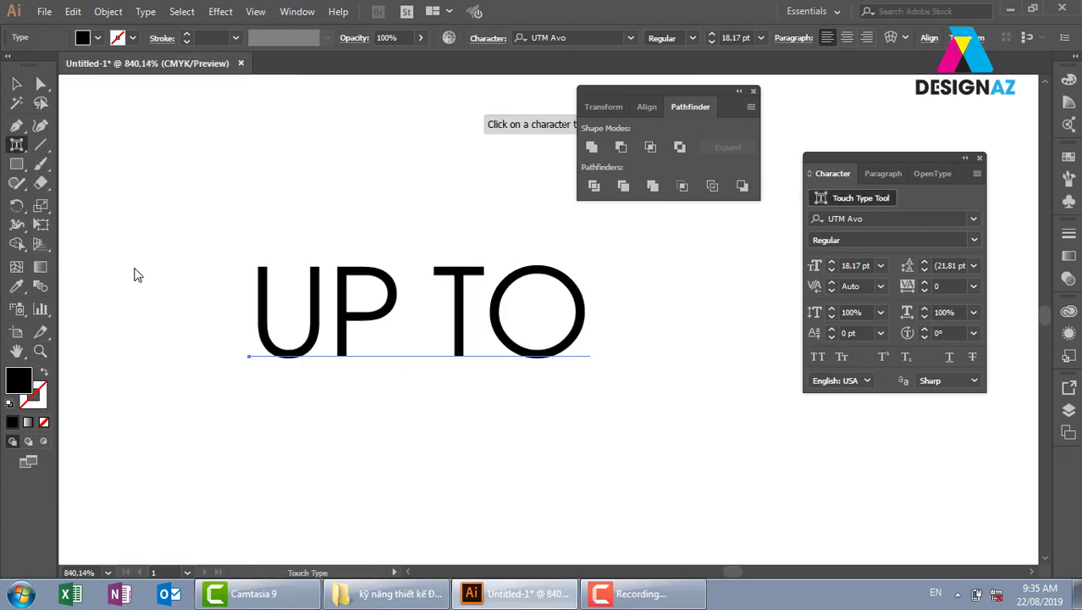
click(465, 309)
key(Left)
key(Left)
key(Left)
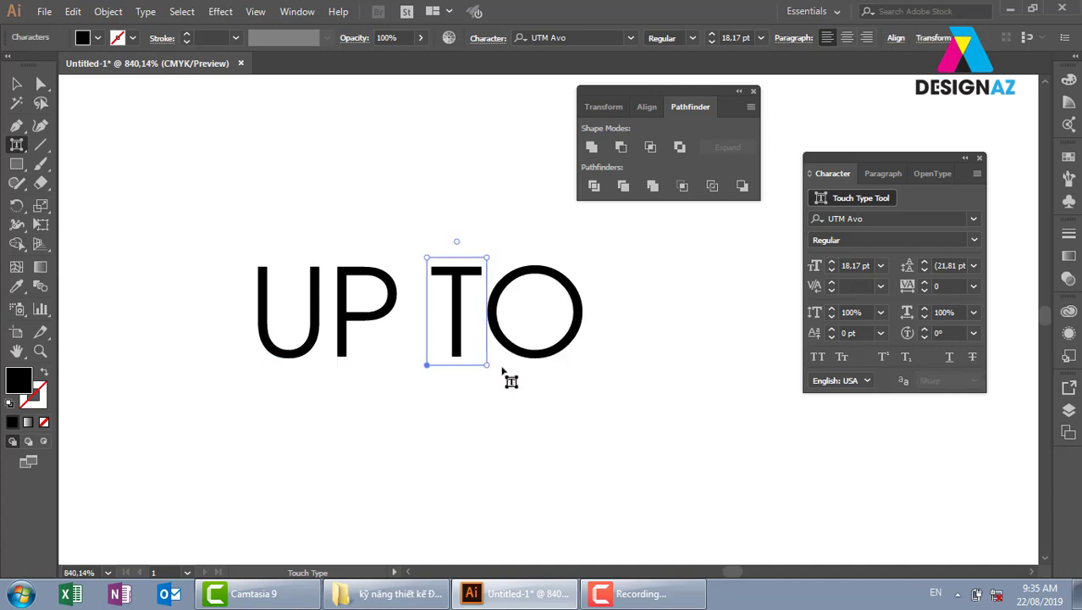
key(Left)
key(Left)
key(Left)
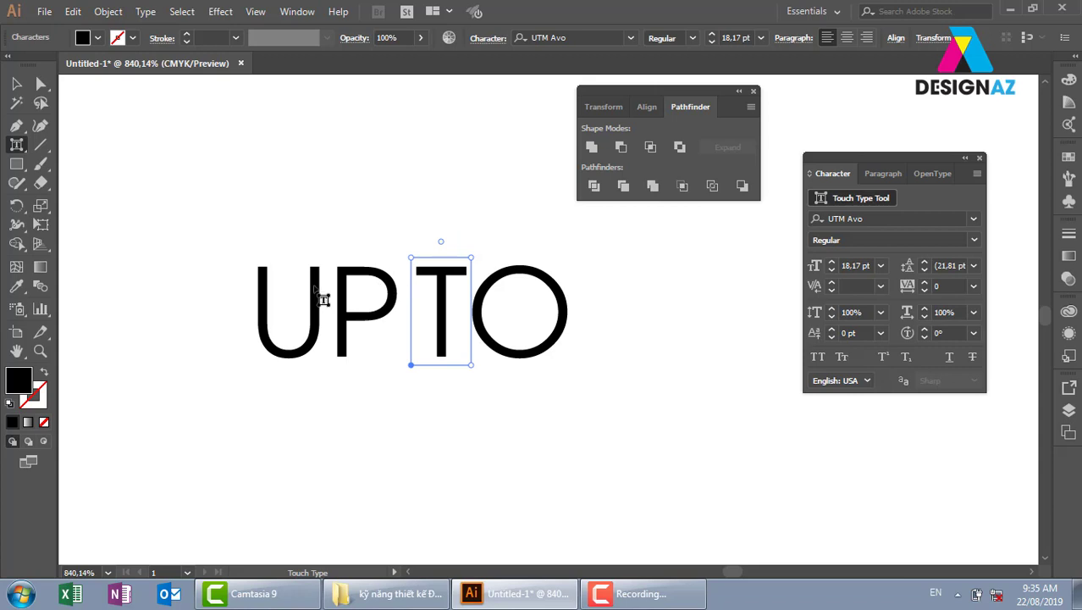
key(Escape)
Step: Rotate UP TO so it runs vertically inside the 0
key(ctrl+minus)
key(ctrl+minus)
key(ctrl+minus)
key(ctrl+minus)
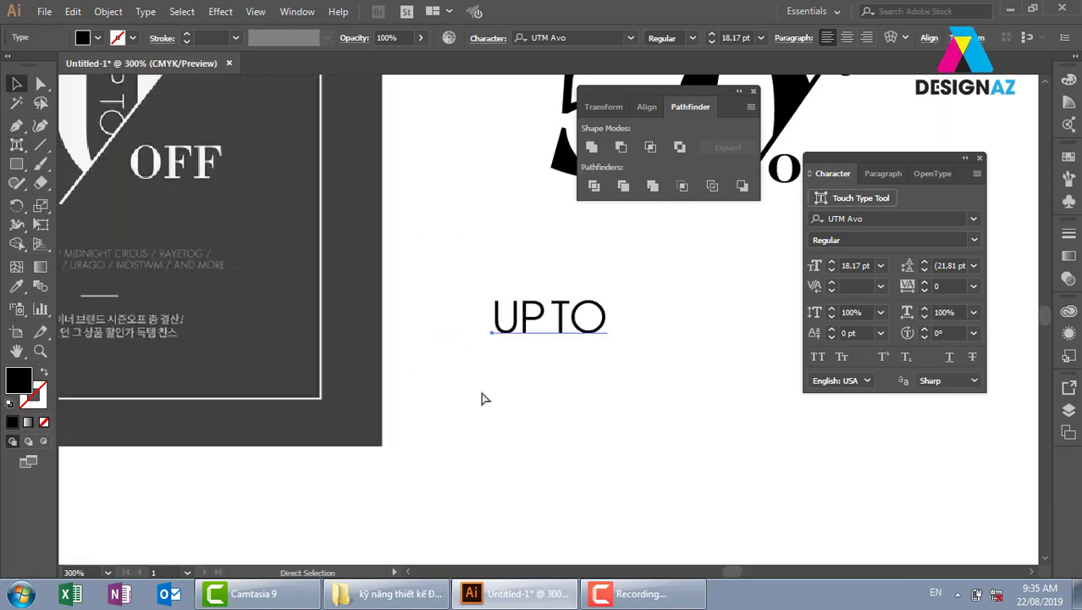
key(ctrl+minus)
mouse_move(513, 329)
mouse_down()
mouse_move(362, 442)
mouse_move(457, 204)
mouse_move(456, 216)
mouse_move(518, 271)
mouse_move(581, 296)
mouse_move(572, 309)
mouse_up()
drag(554, 235, 542, 240)
Step: Enlarge the vertical UP TO label so it fills the 0's counter
click(584, 287)
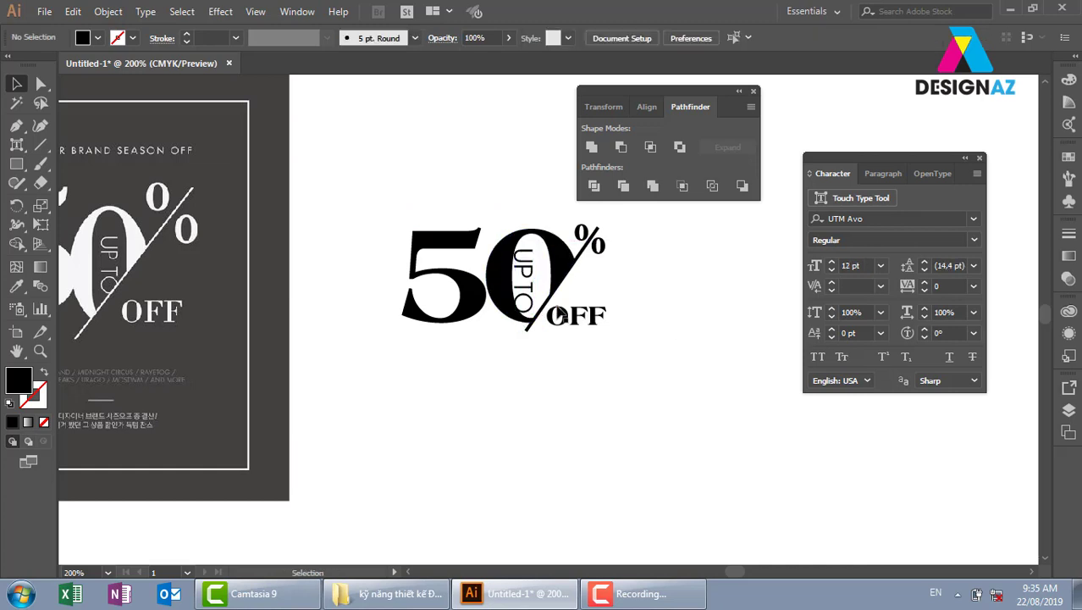
click(526, 283)
drag(535, 311, 542, 324)
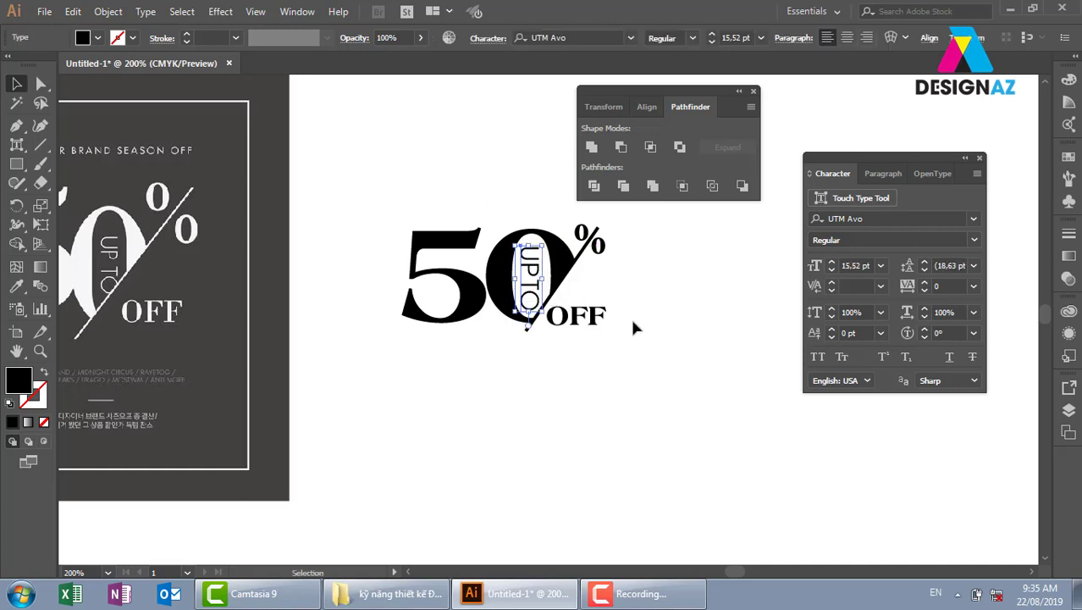
click(683, 311)
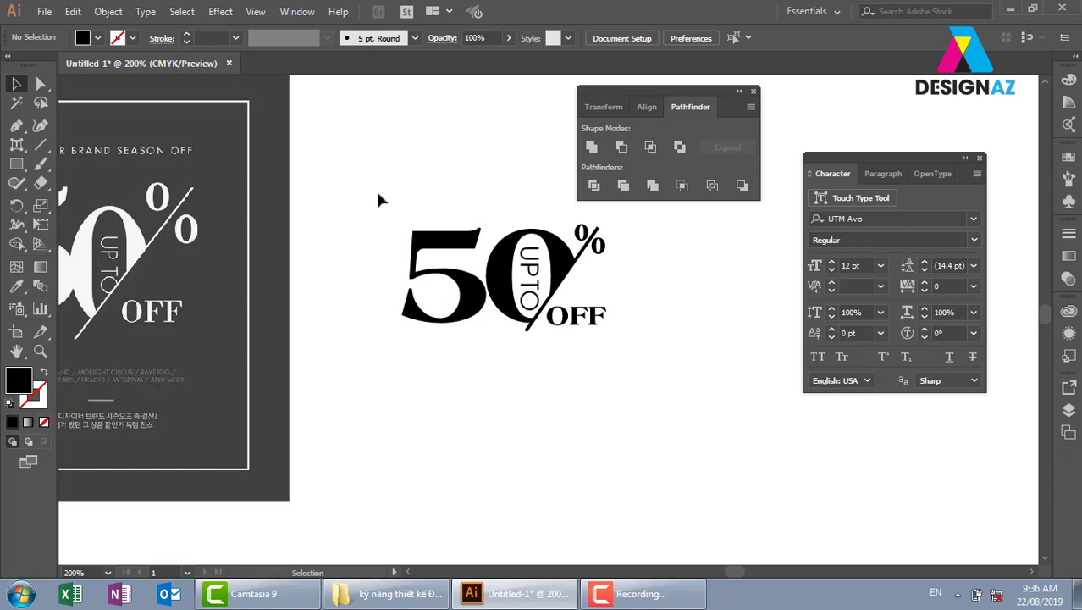
Step: Select the whole 50% OFF lockup and move it next to the SALE artwork
drag(378, 199, 657, 382)
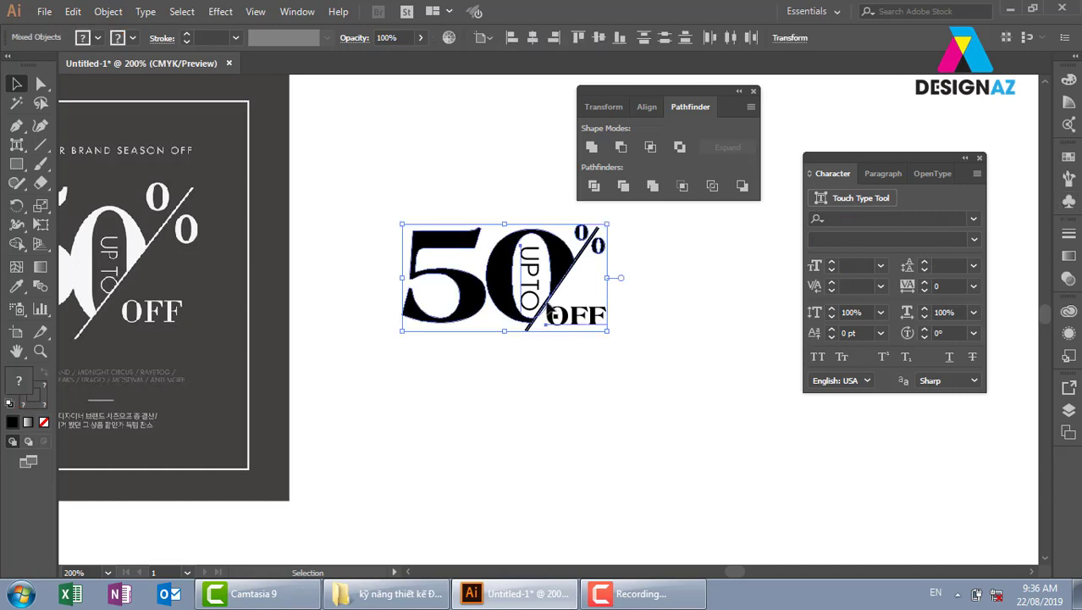
click(669, 254)
drag(657, 234, 423, 378)
click(644, 300)
key(ctrl+minus)
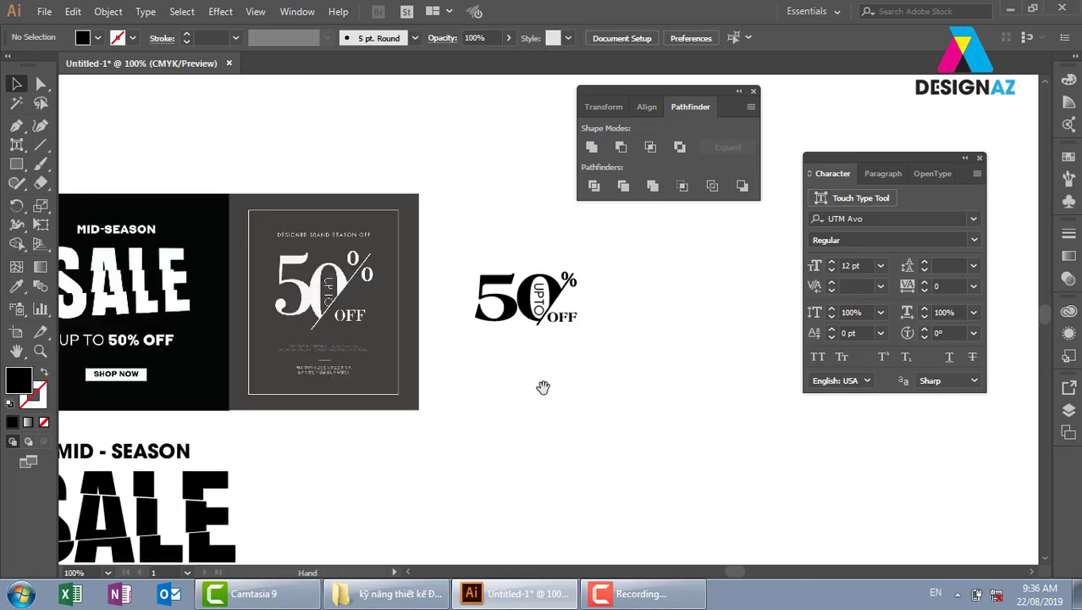
drag(543, 387, 636, 374)
drag(717, 255, 568, 354)
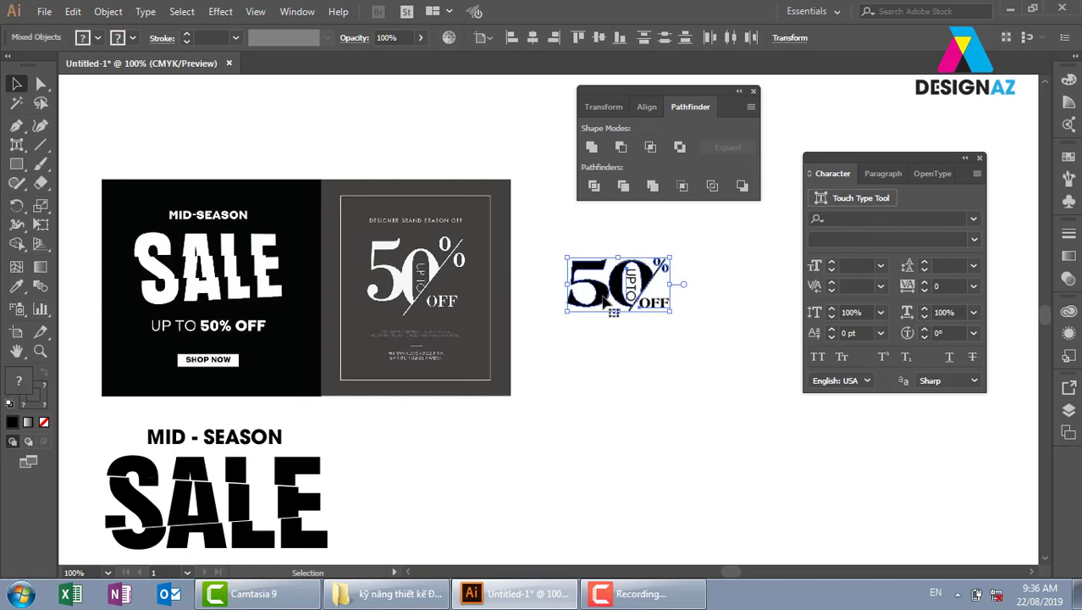
mouse_move(604, 301)
mouse_down()
mouse_move(619, 257)
mouse_move(421, 435)
mouse_up()
Step: Scale the lockup up to about 304 × 159 px to match SALE's height
mouse_move(494, 447)
mouse_down()
mouse_move(570, 547)
mouse_move(627, 511)
mouse_up()
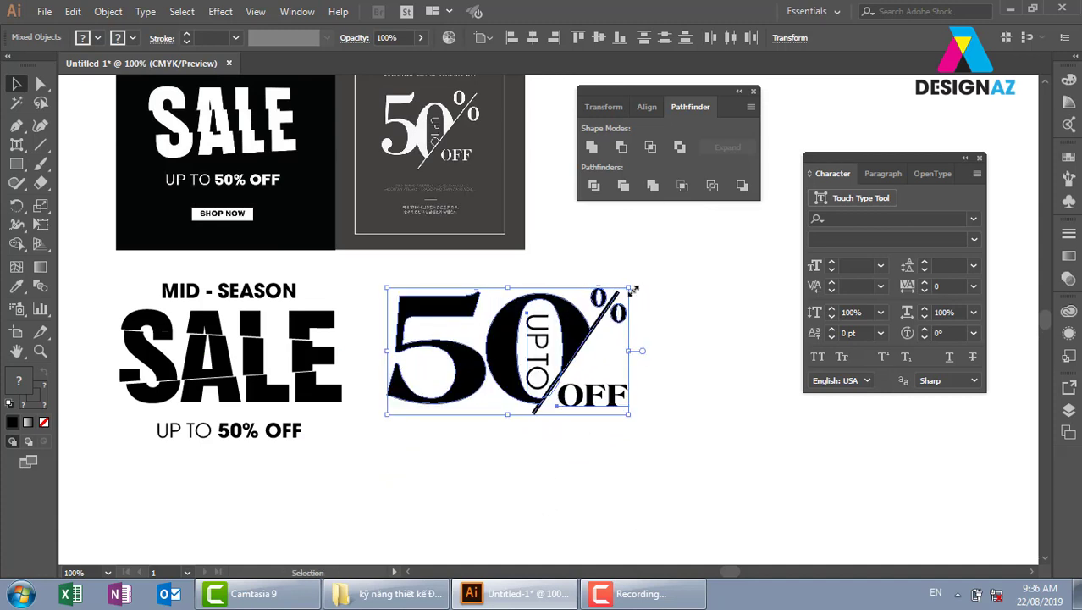
drag(633, 290, 643, 263)
click(464, 439)
drag(410, 429, 524, 459)
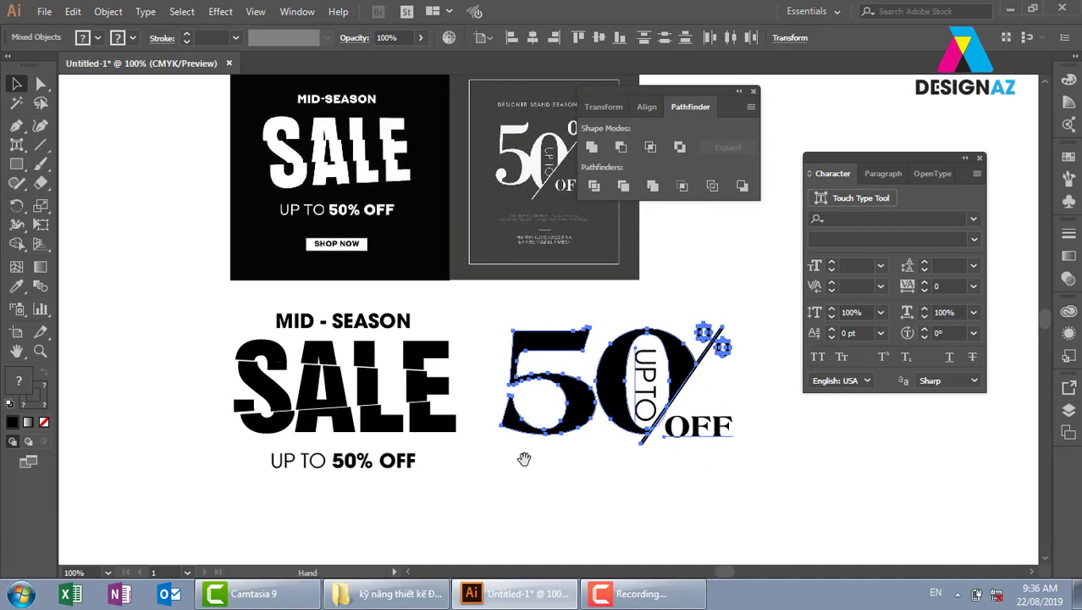
click(526, 491)
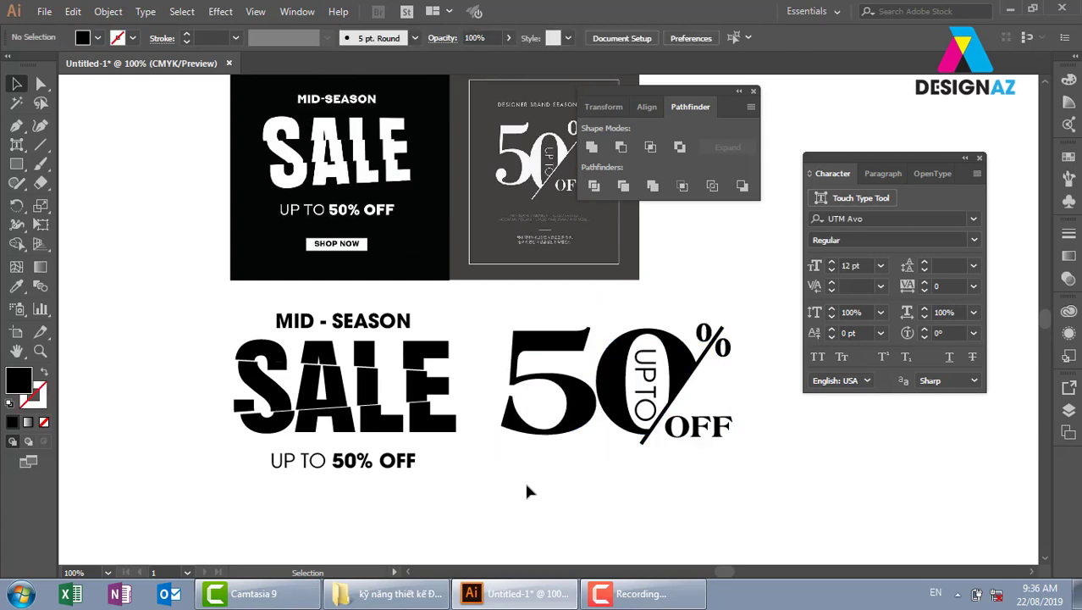